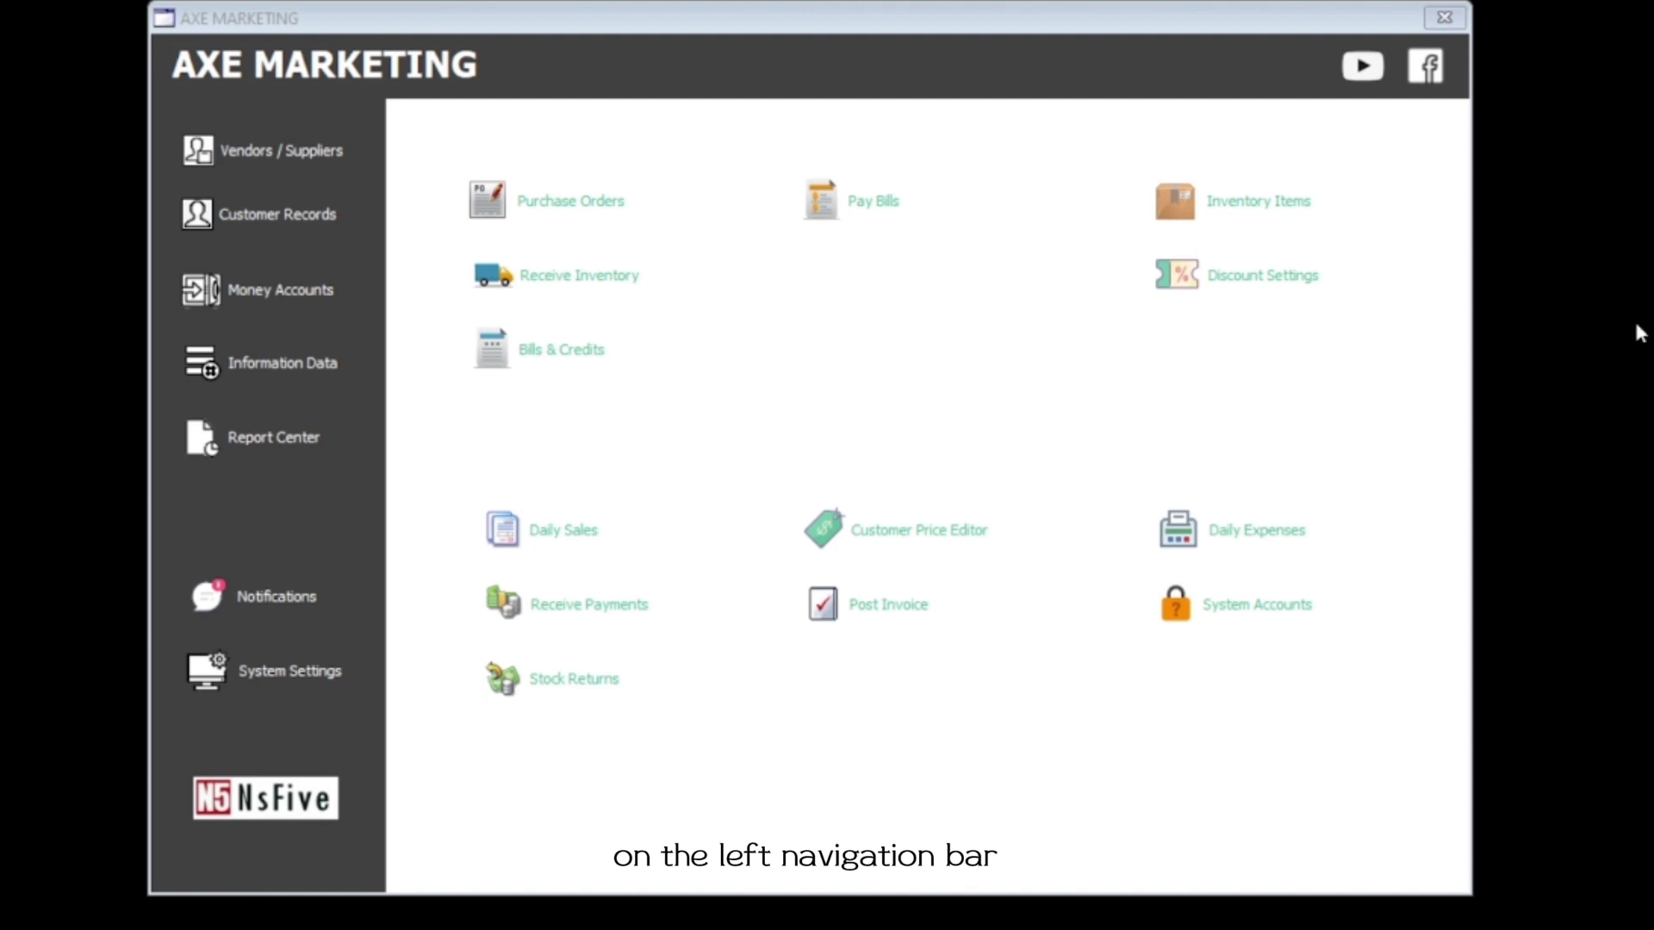
Start a new vendor record for company ETC with contact name "Supplier Generic", address "Address" and contact title "Contact"
left_click(277, 151)
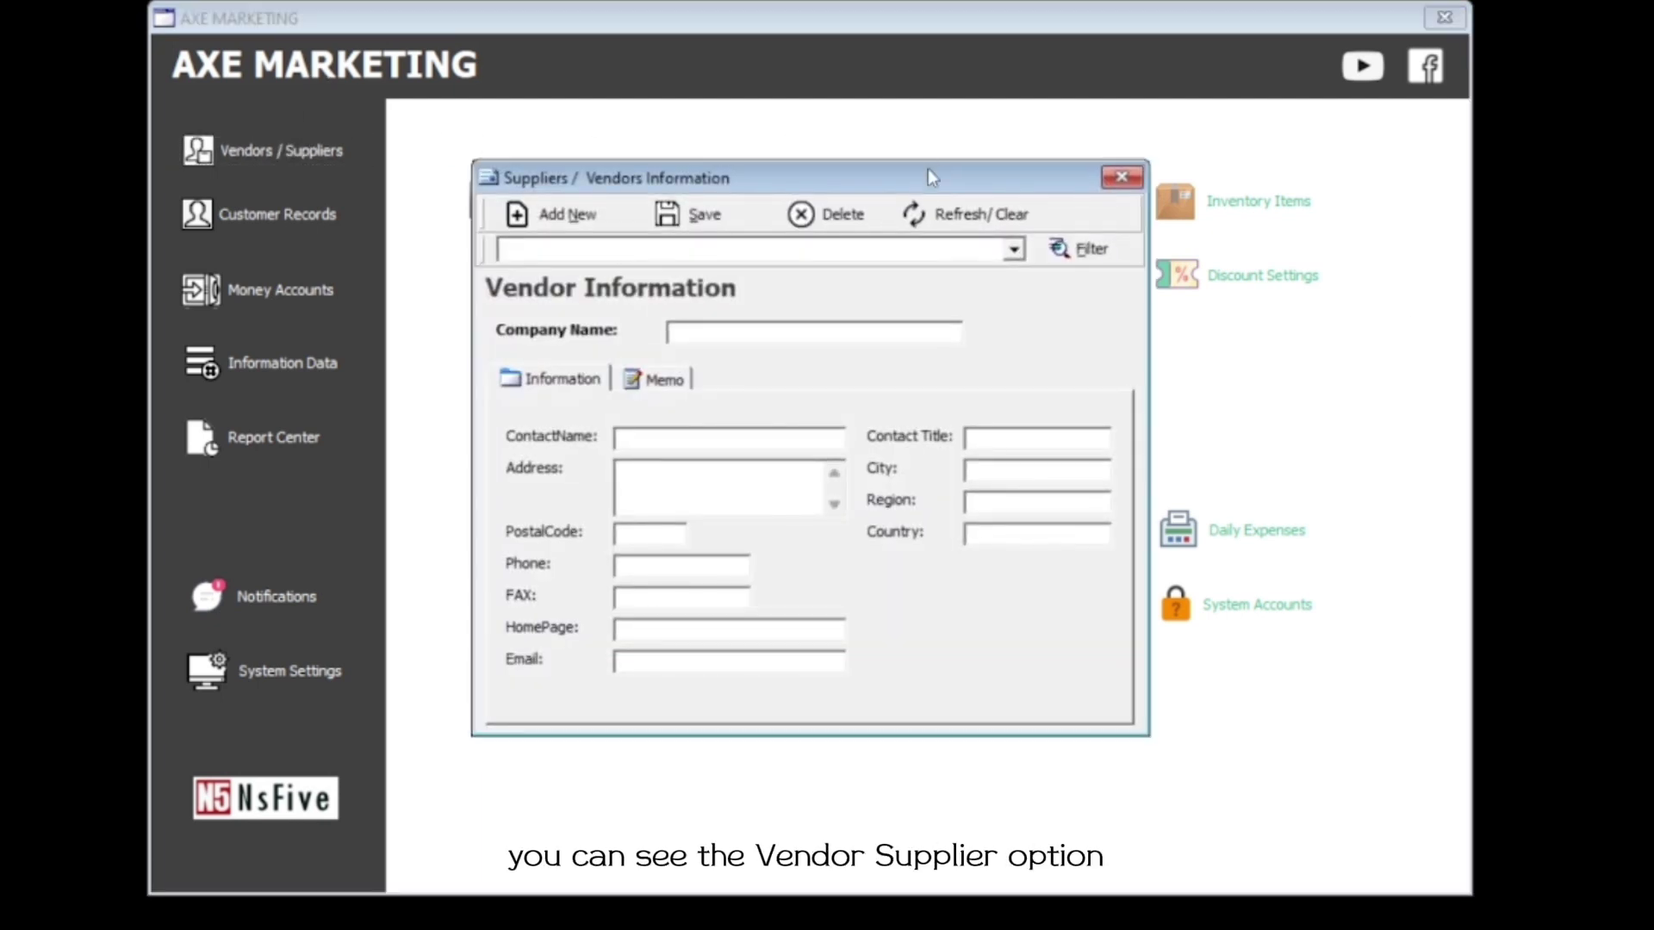
key("alt+n")
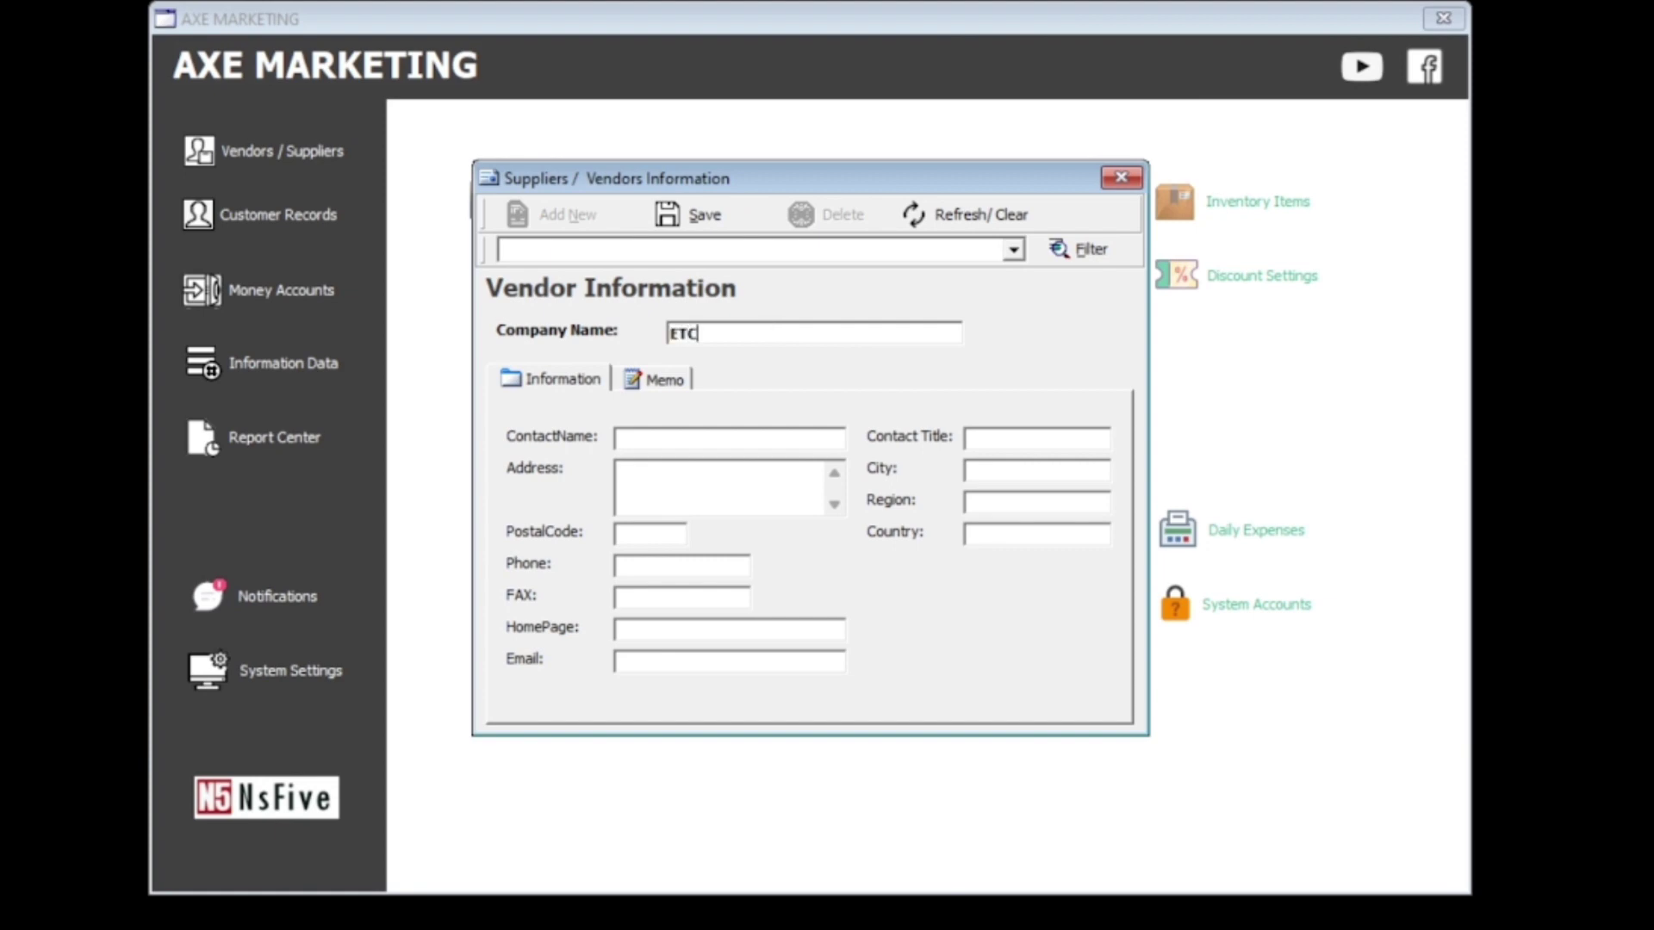
left_click(677, 441)
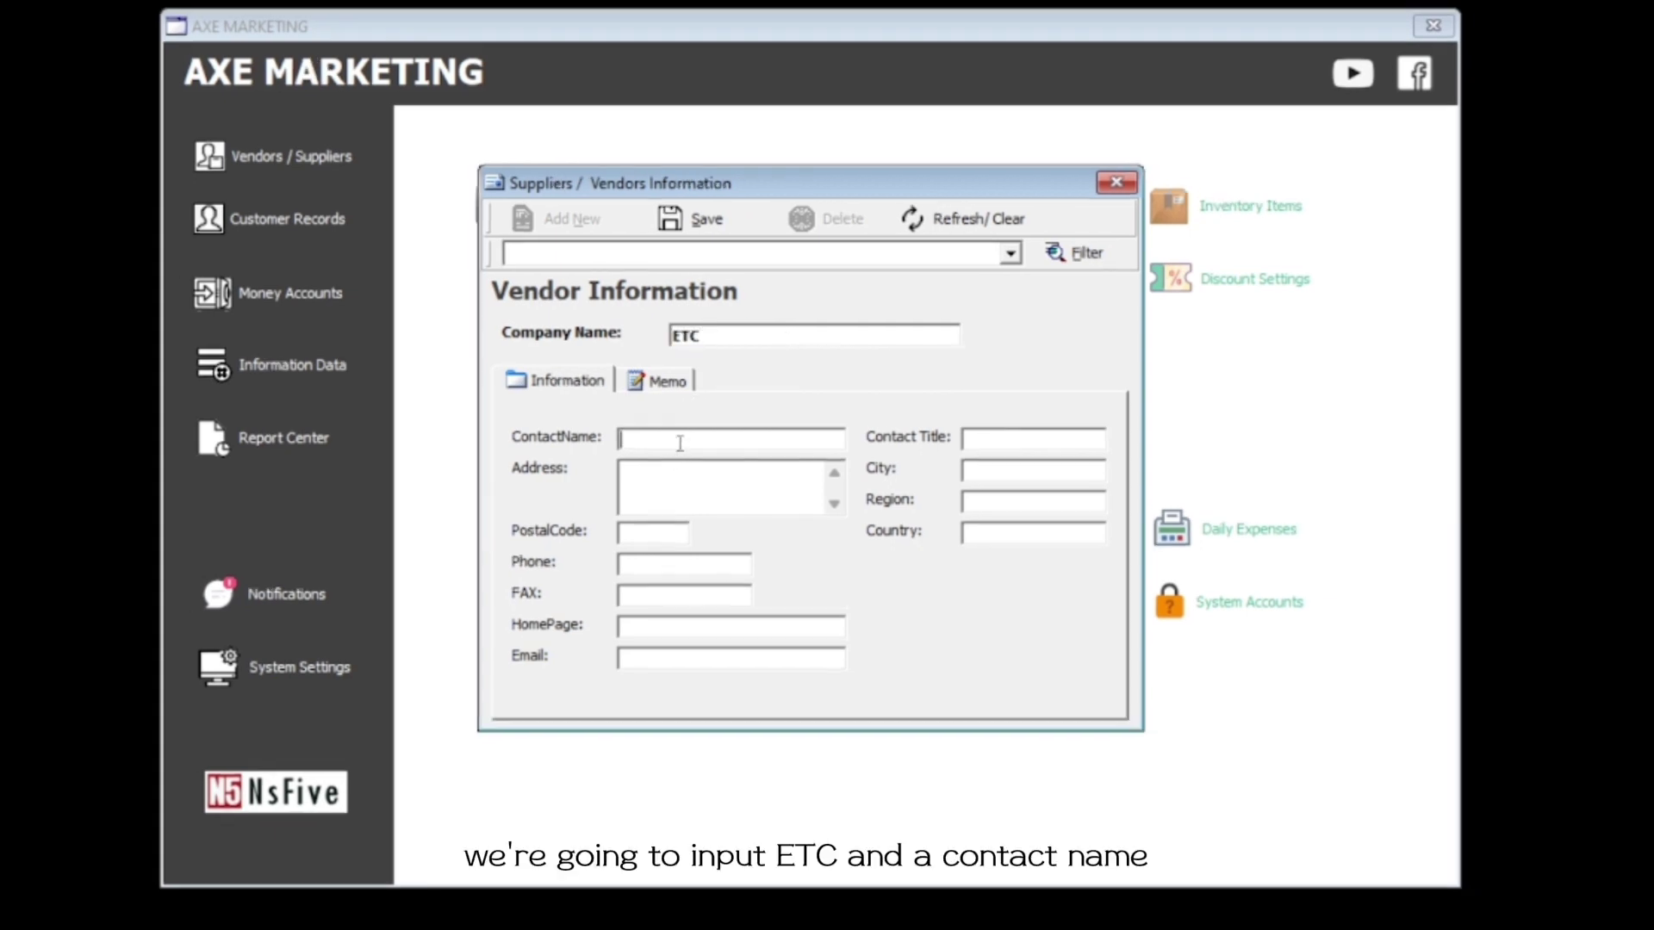
left_click(667, 485)
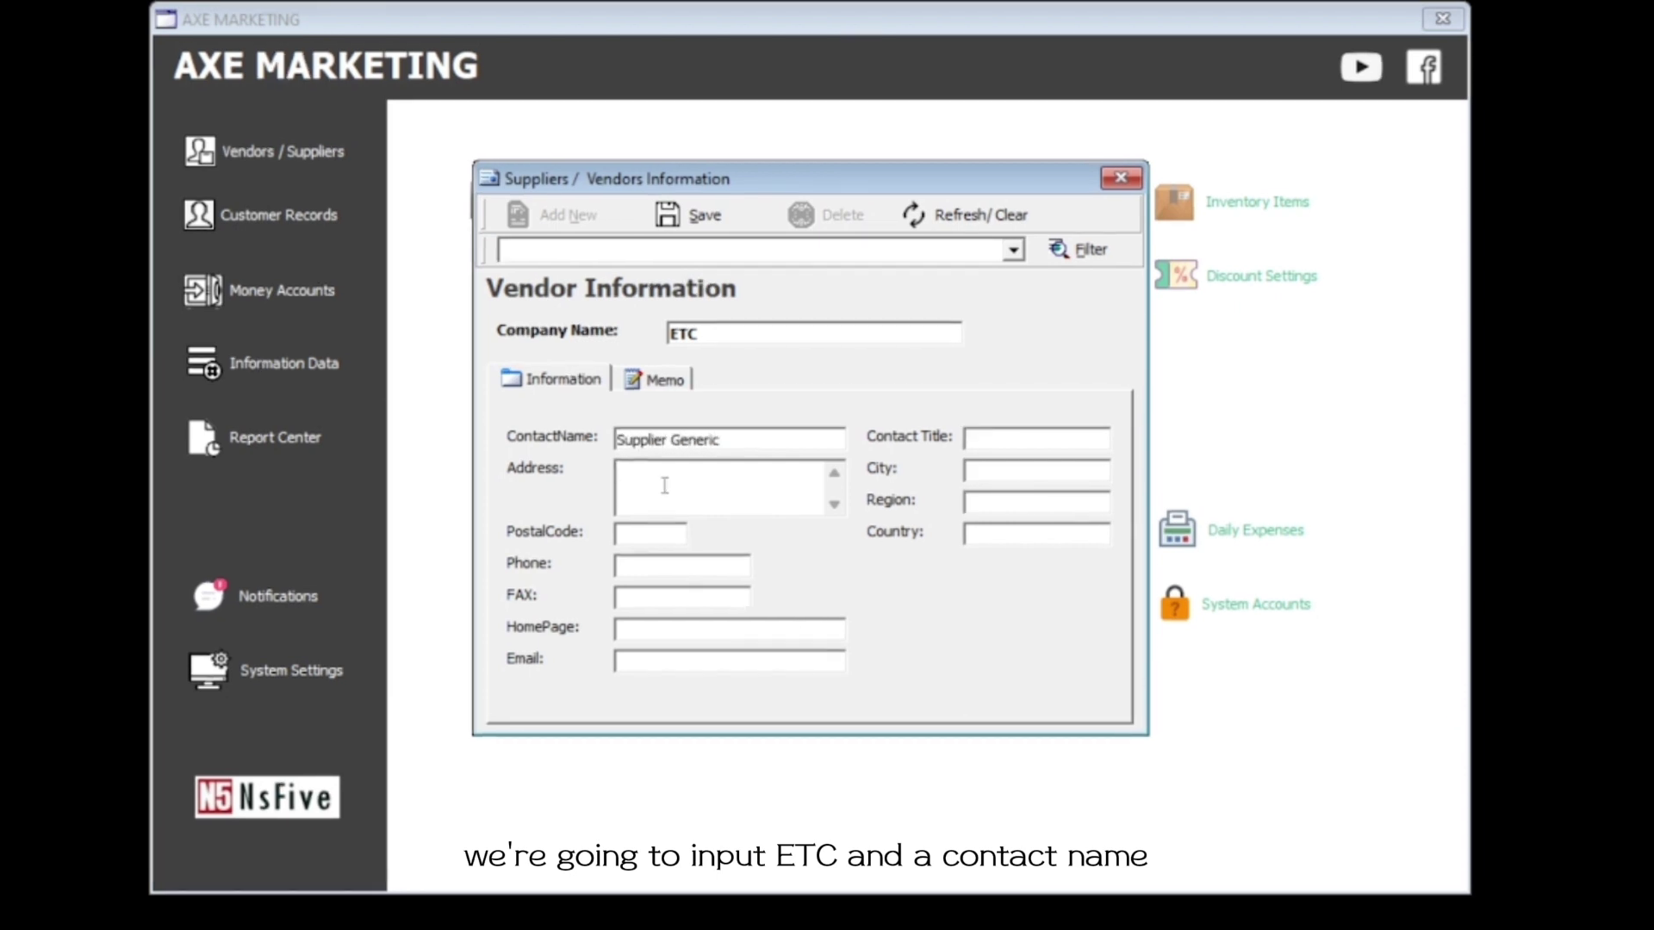
type("Address")
left_click(1008, 441)
type("Contact")
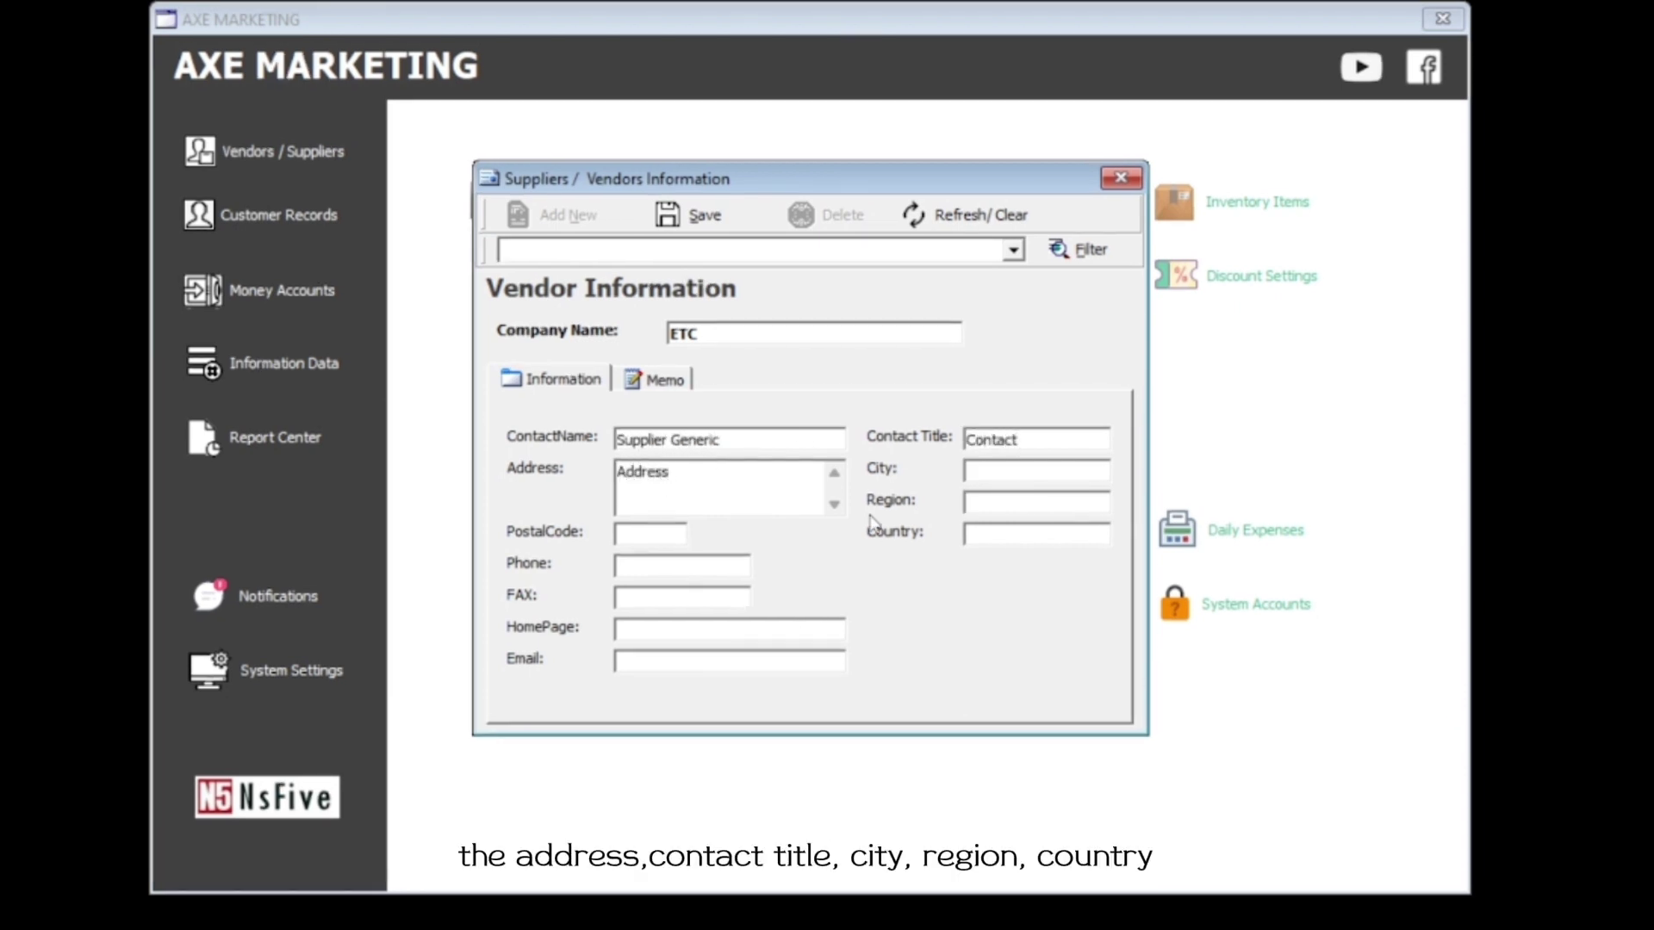
Fill in the vendor's location with city "City", region NA and country PH
left_click(1008, 472)
type("Cit")
type("NA")
left_click(1013, 534)
type("PH")
Enter the vendor's postal code, phone number and fax number
left_click(648, 532)
key("Tab")
type("000000000")
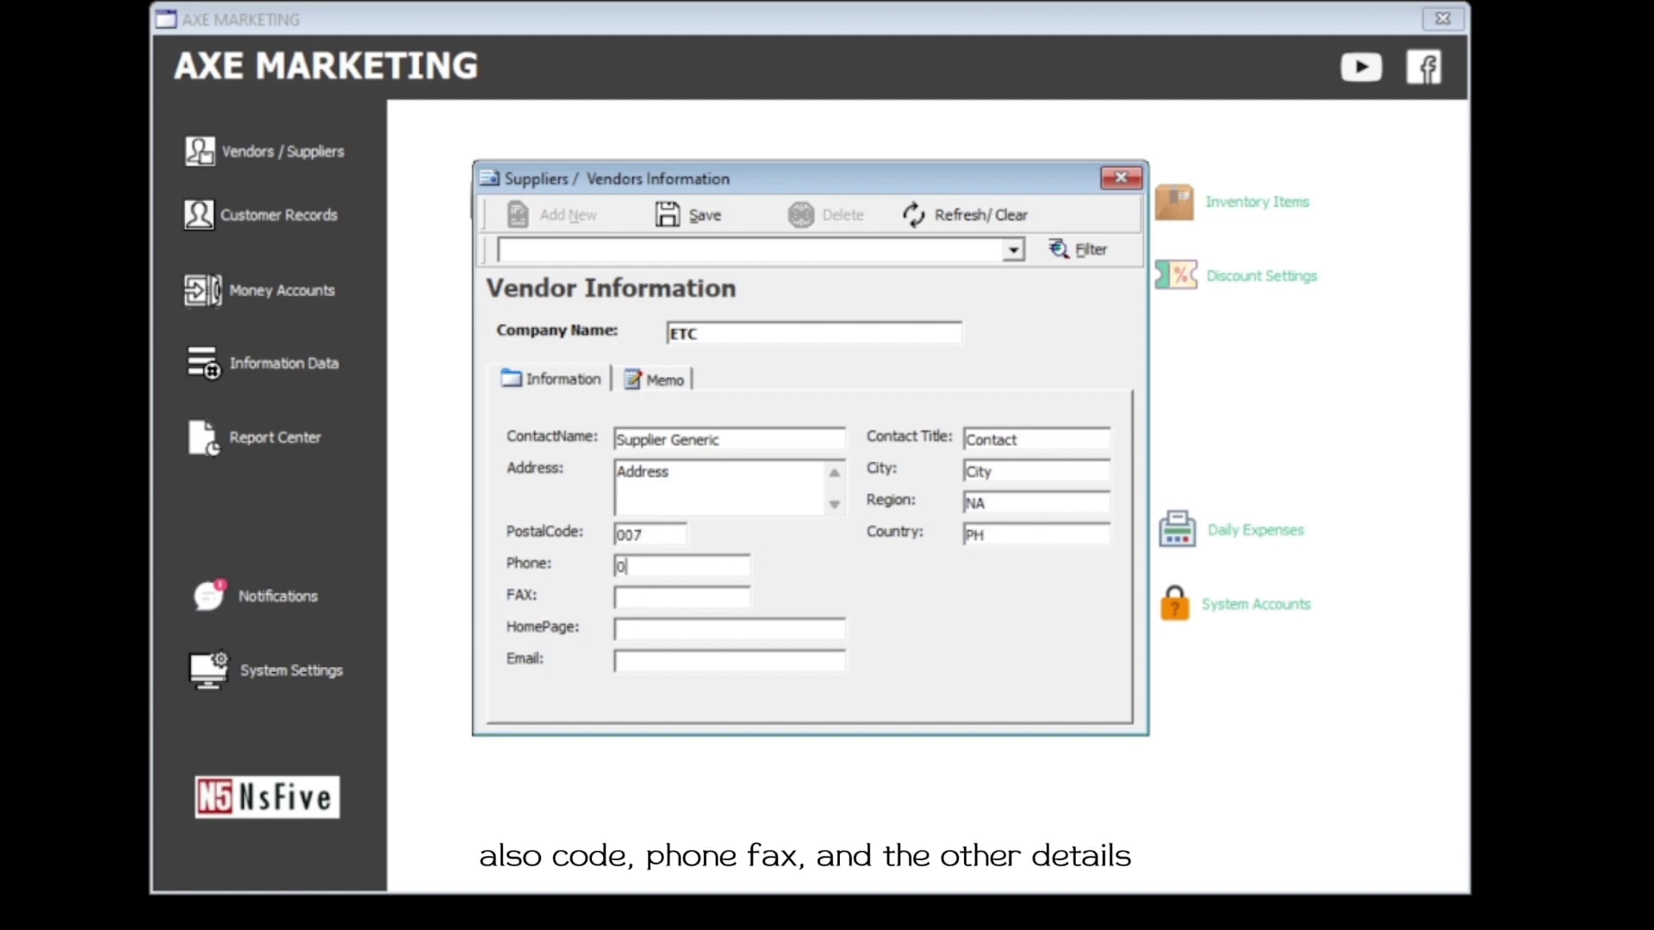
left_click(690, 596)
type("000000000")
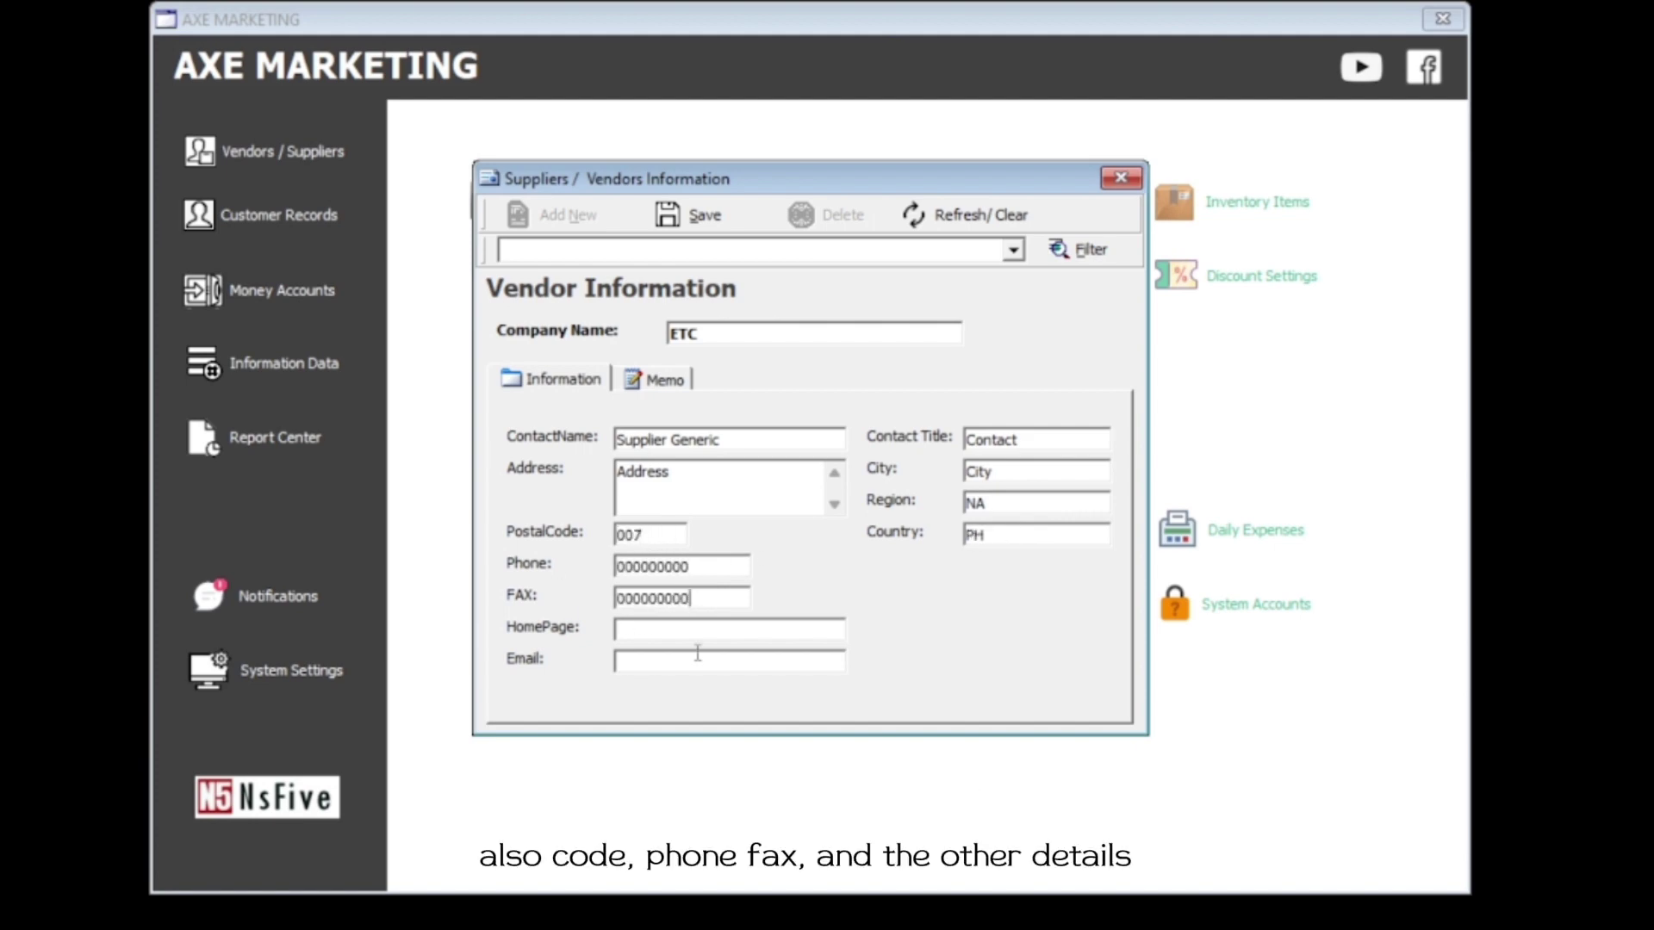
Set the vendor's home page to NA, fill in the e-mail, and save and close the vendor record
left_click(715, 631)
type("NANAgmail.com")
left_click(706, 221)
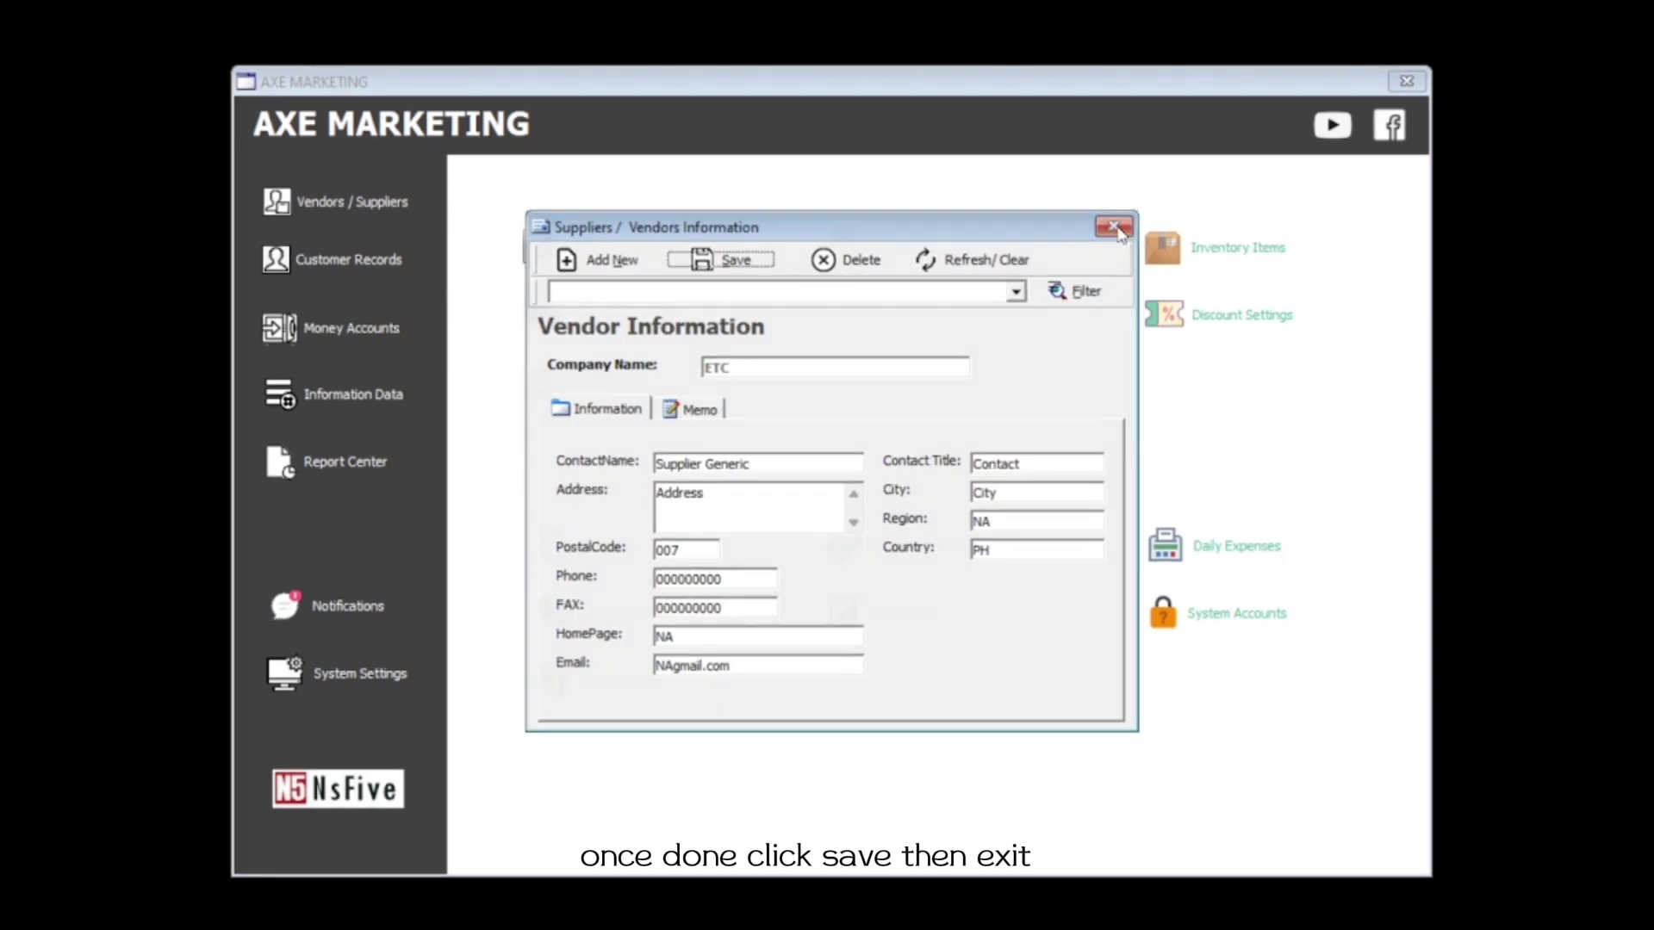
left_click(1107, 193)
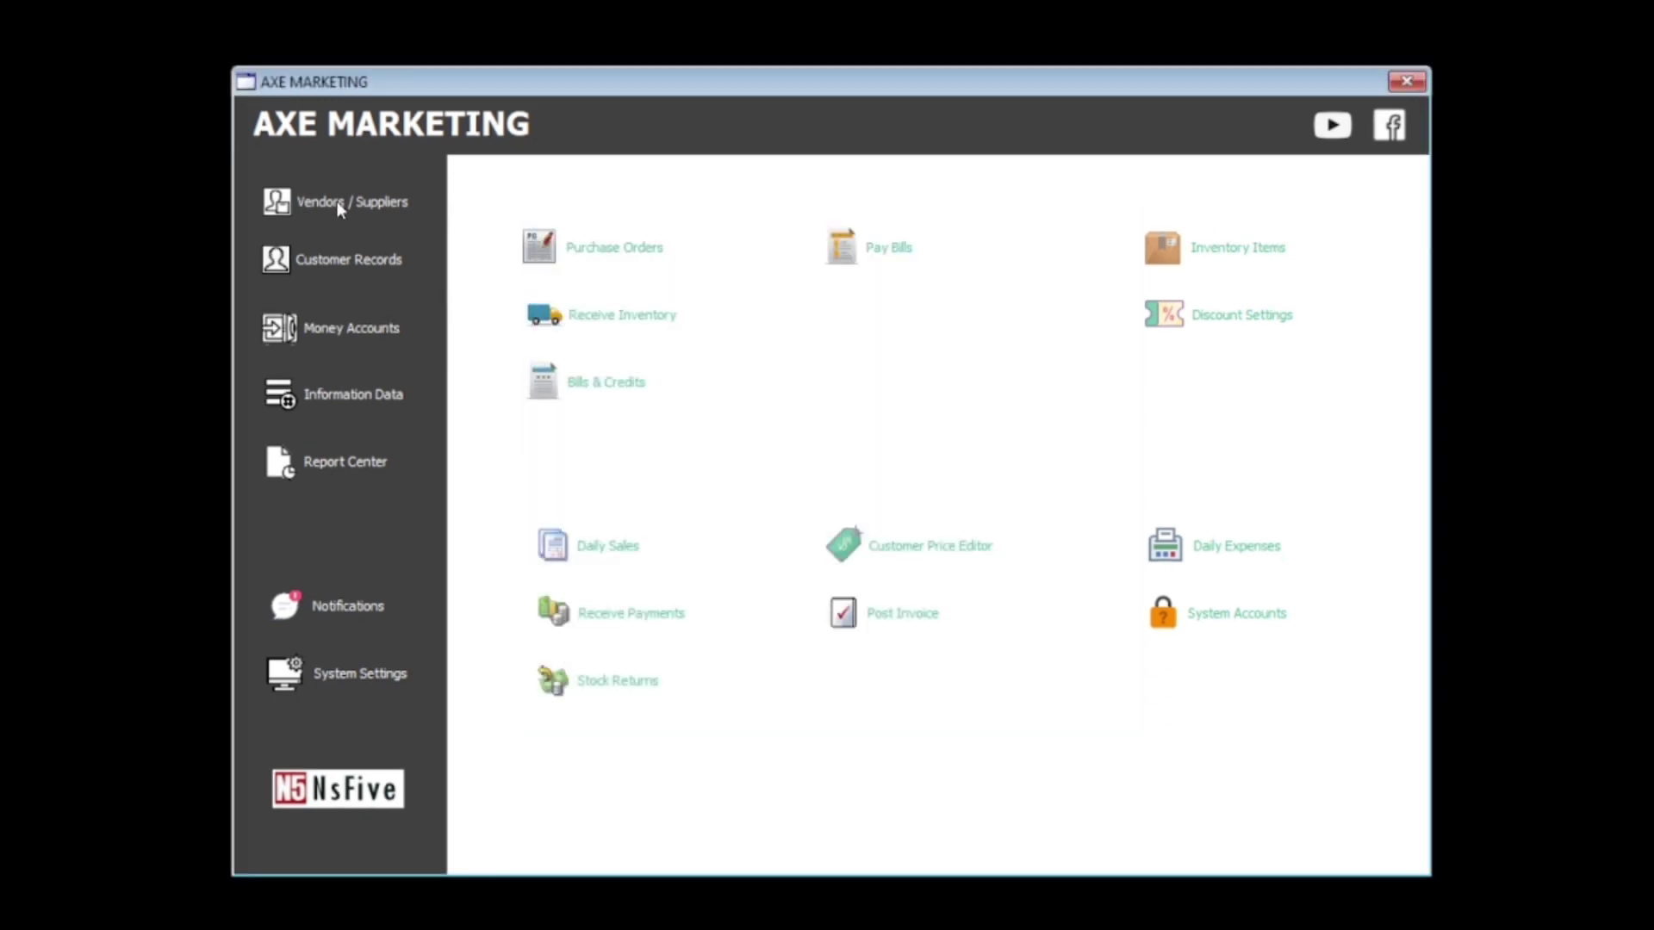
Add and save an item location named WAREHOUSE with address "Address", contact person "Manager" and a contact number
left_click(346, 400)
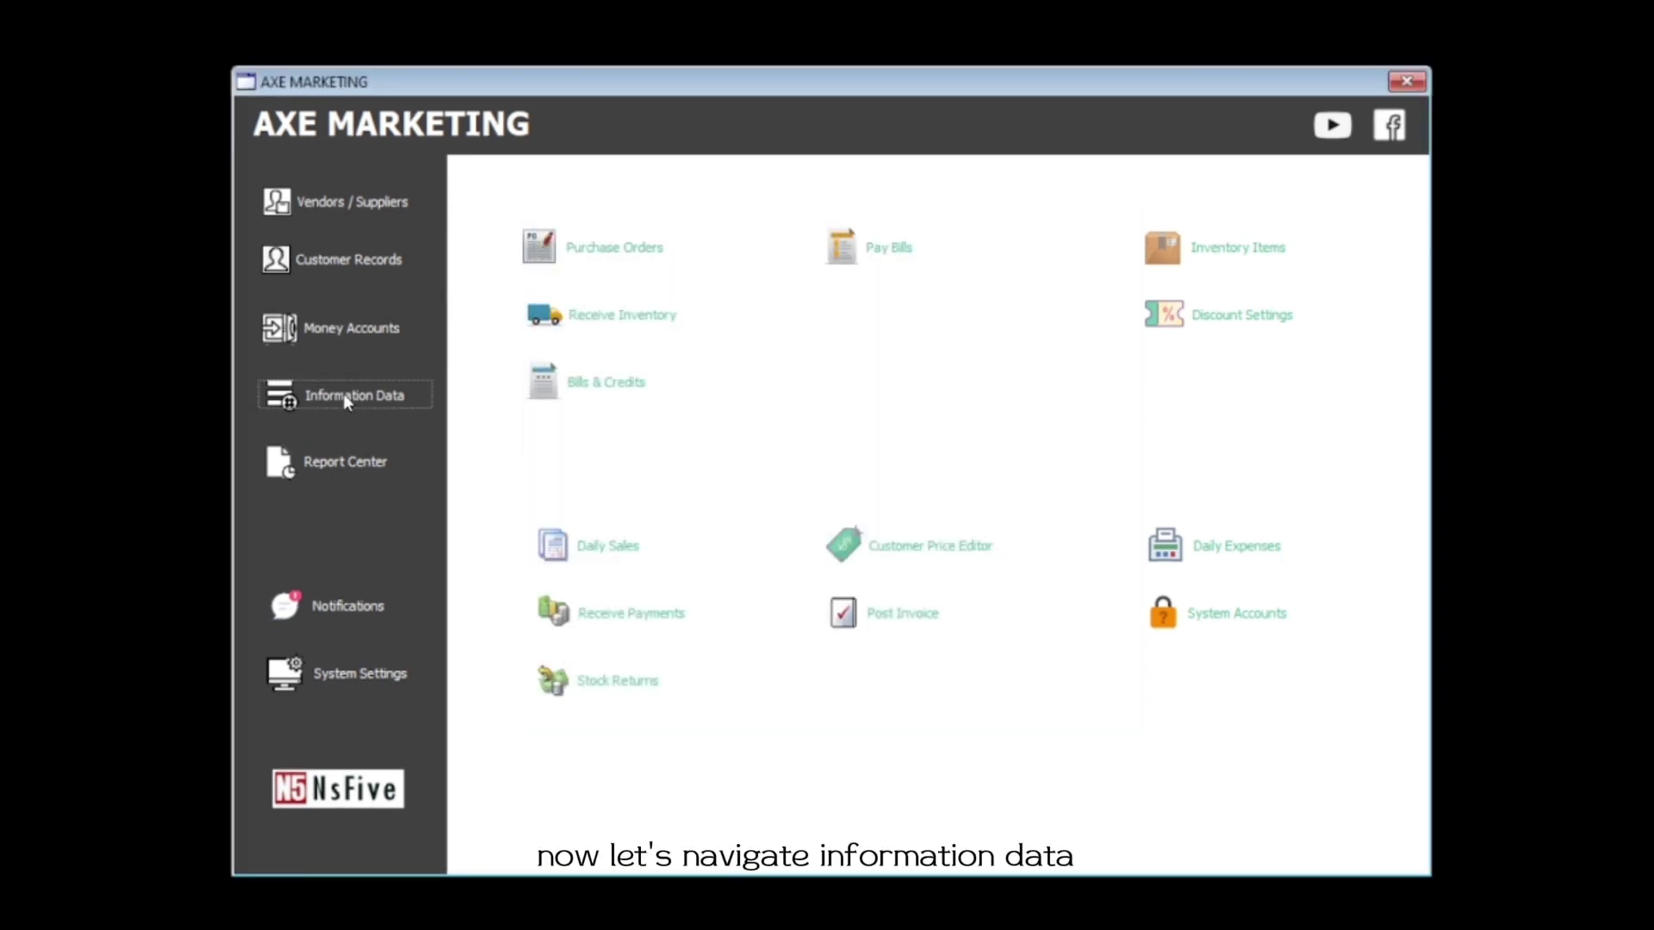
left_click(848, 278)
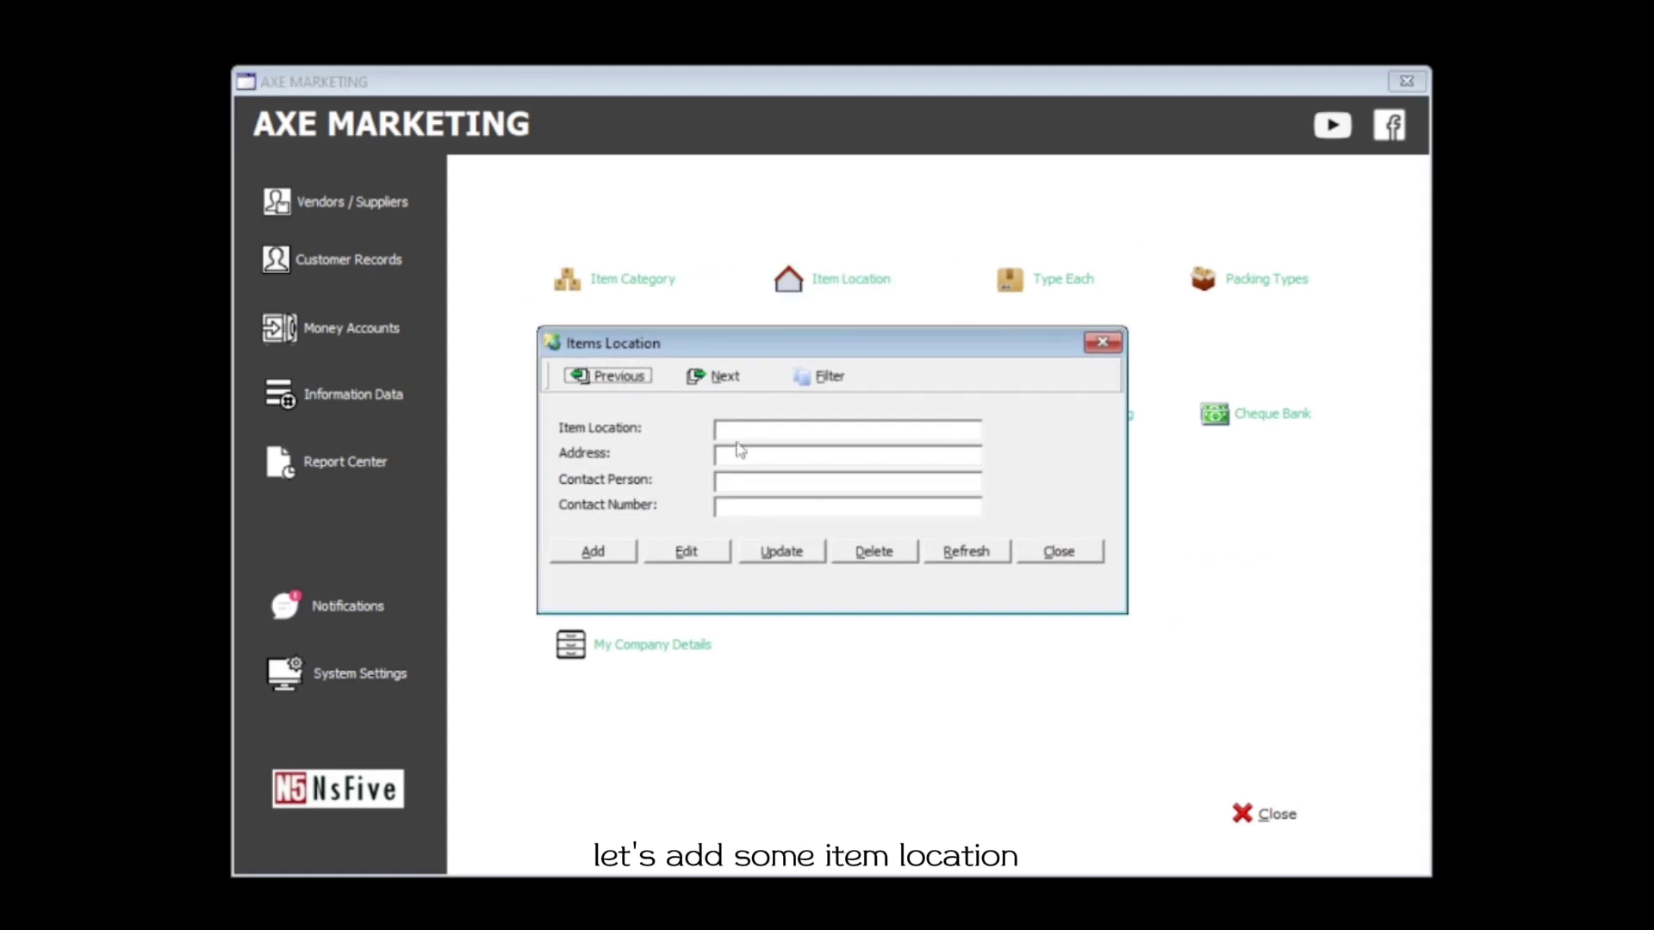
left_click(595, 551)
type("WAREHOUSE")
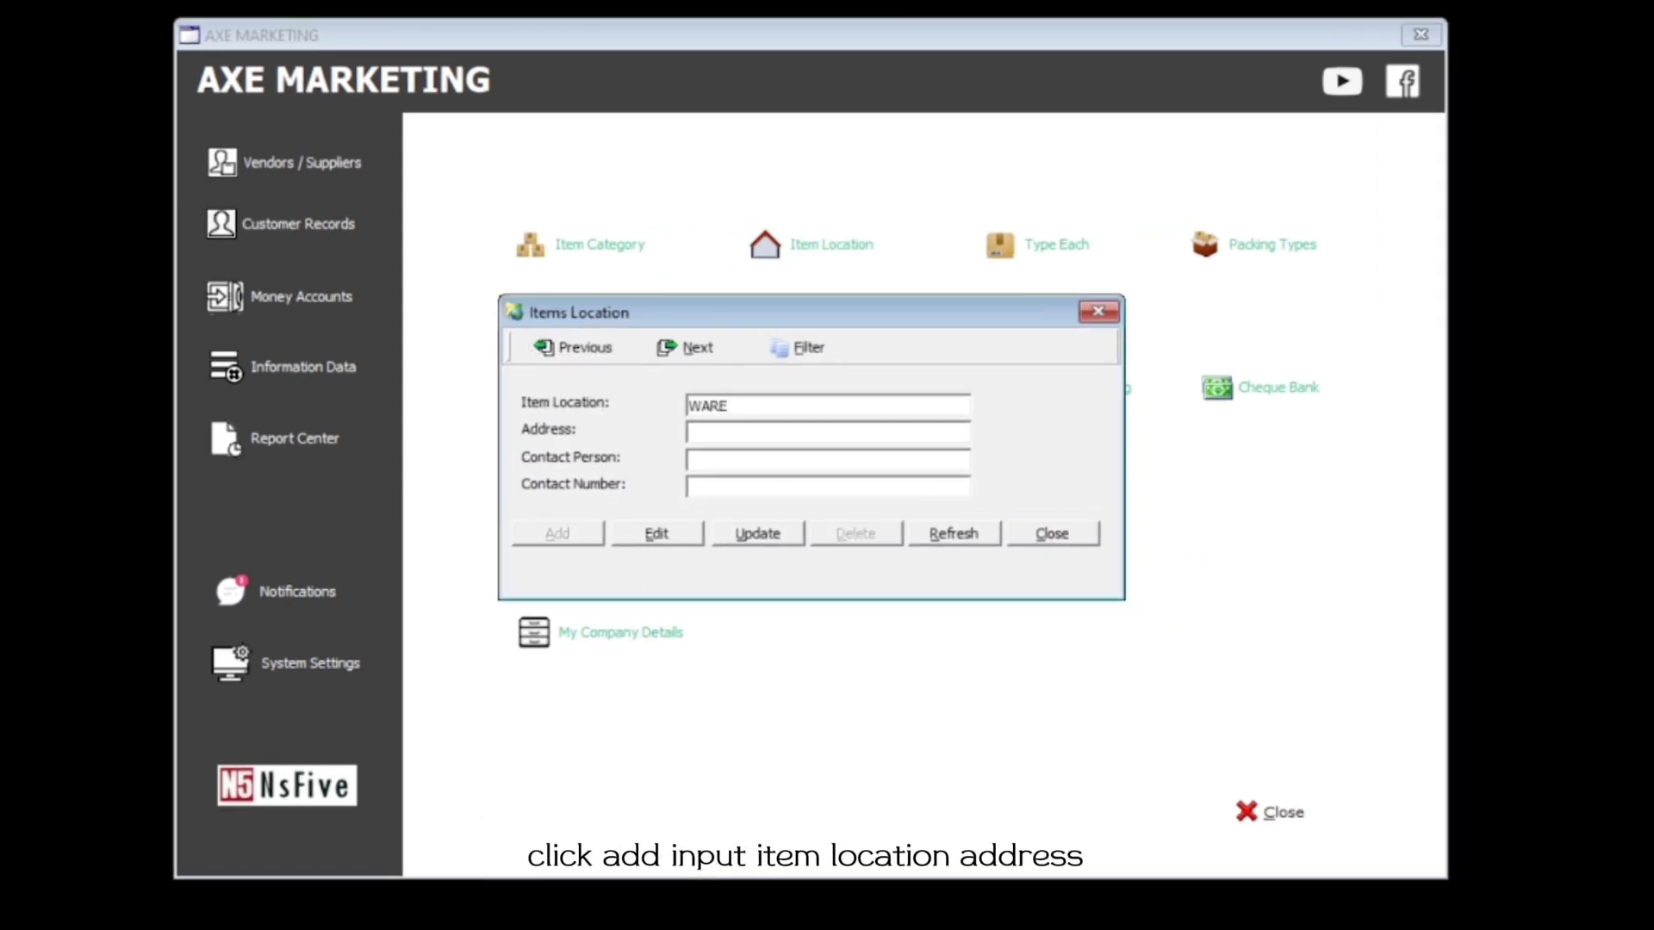
left_click(807, 467)
type("Manager")
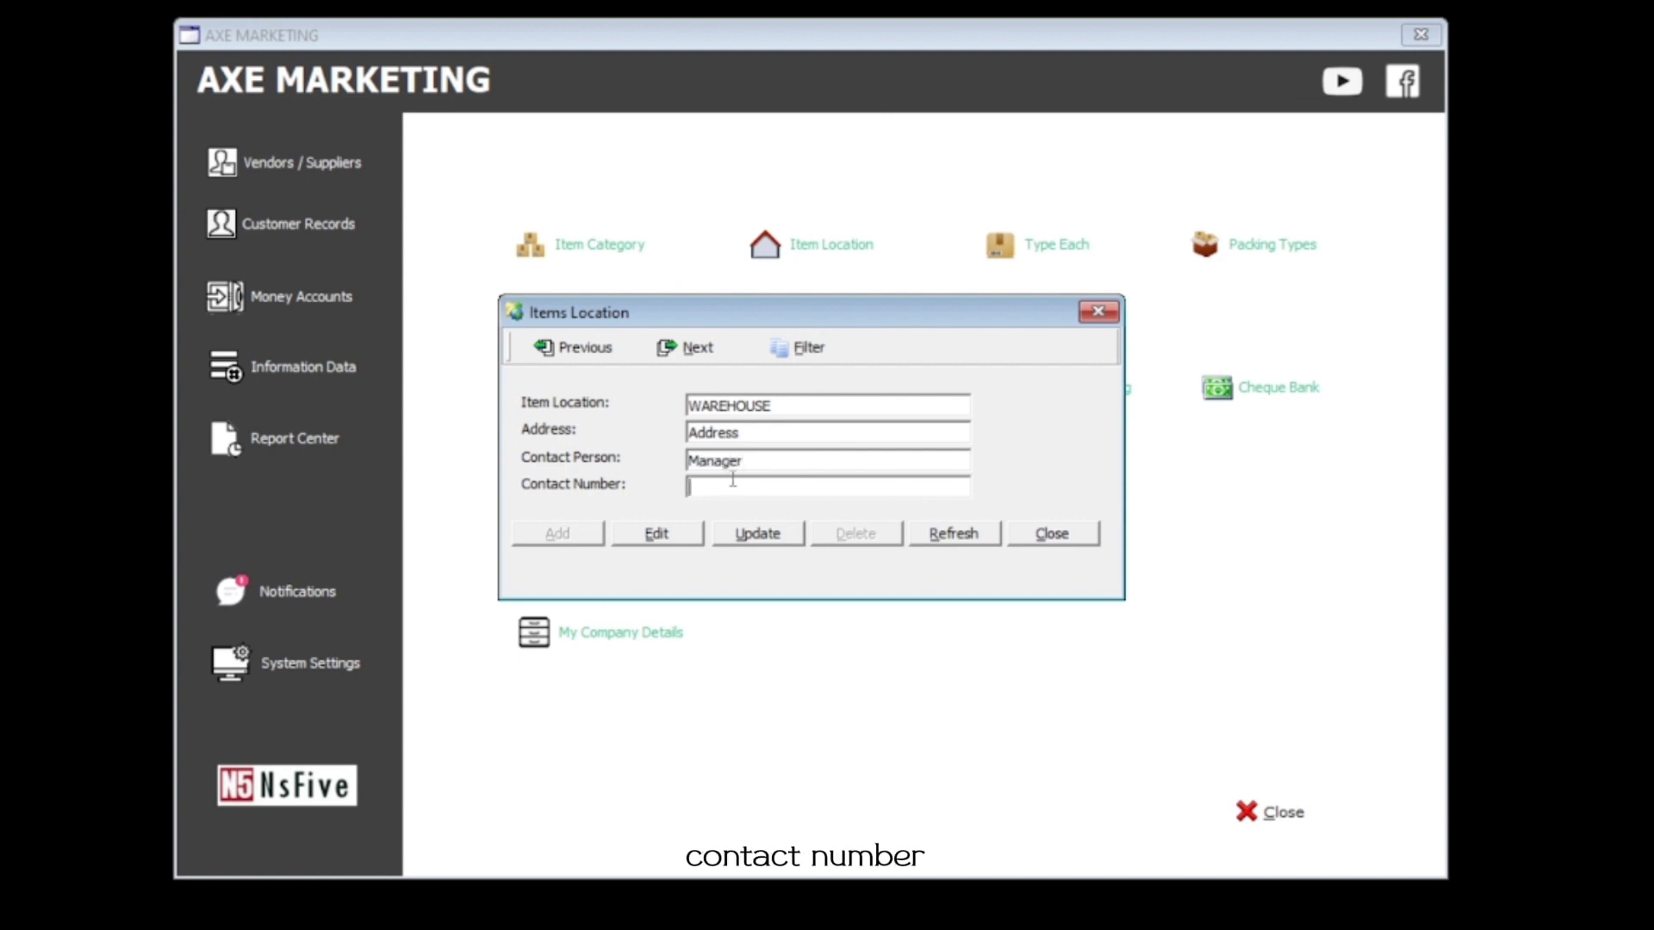
type("000000000")
left_click(760, 541)
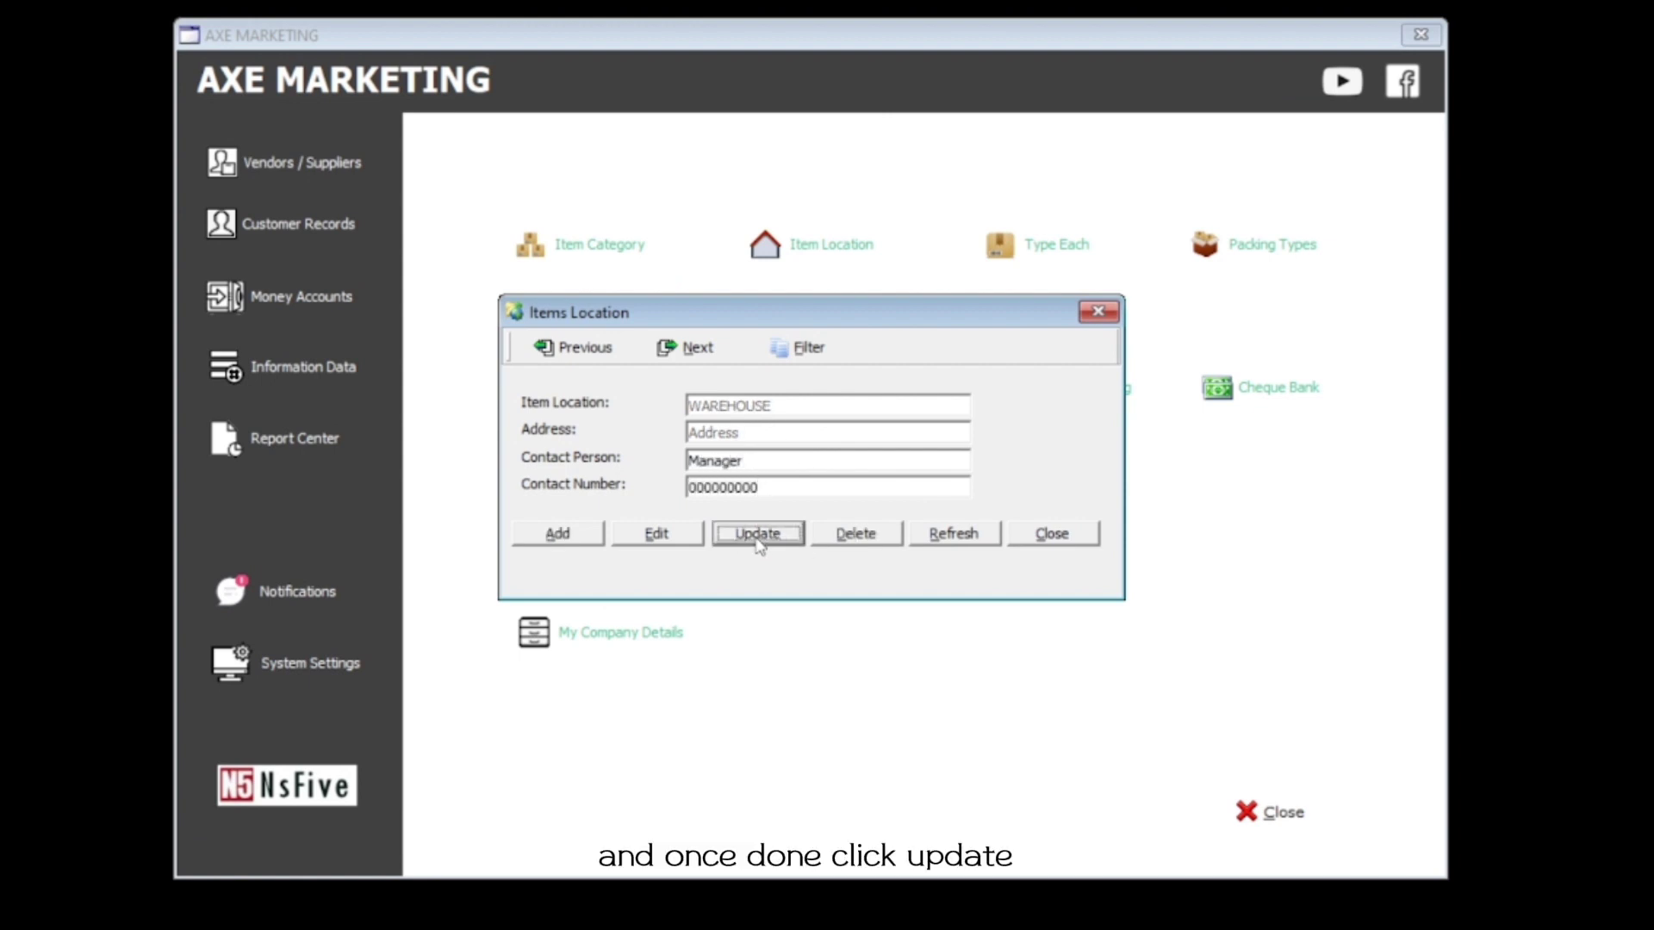
left_click(1096, 313)
Look through the existing Type Each units and the packing types in the information data
left_click(1032, 240)
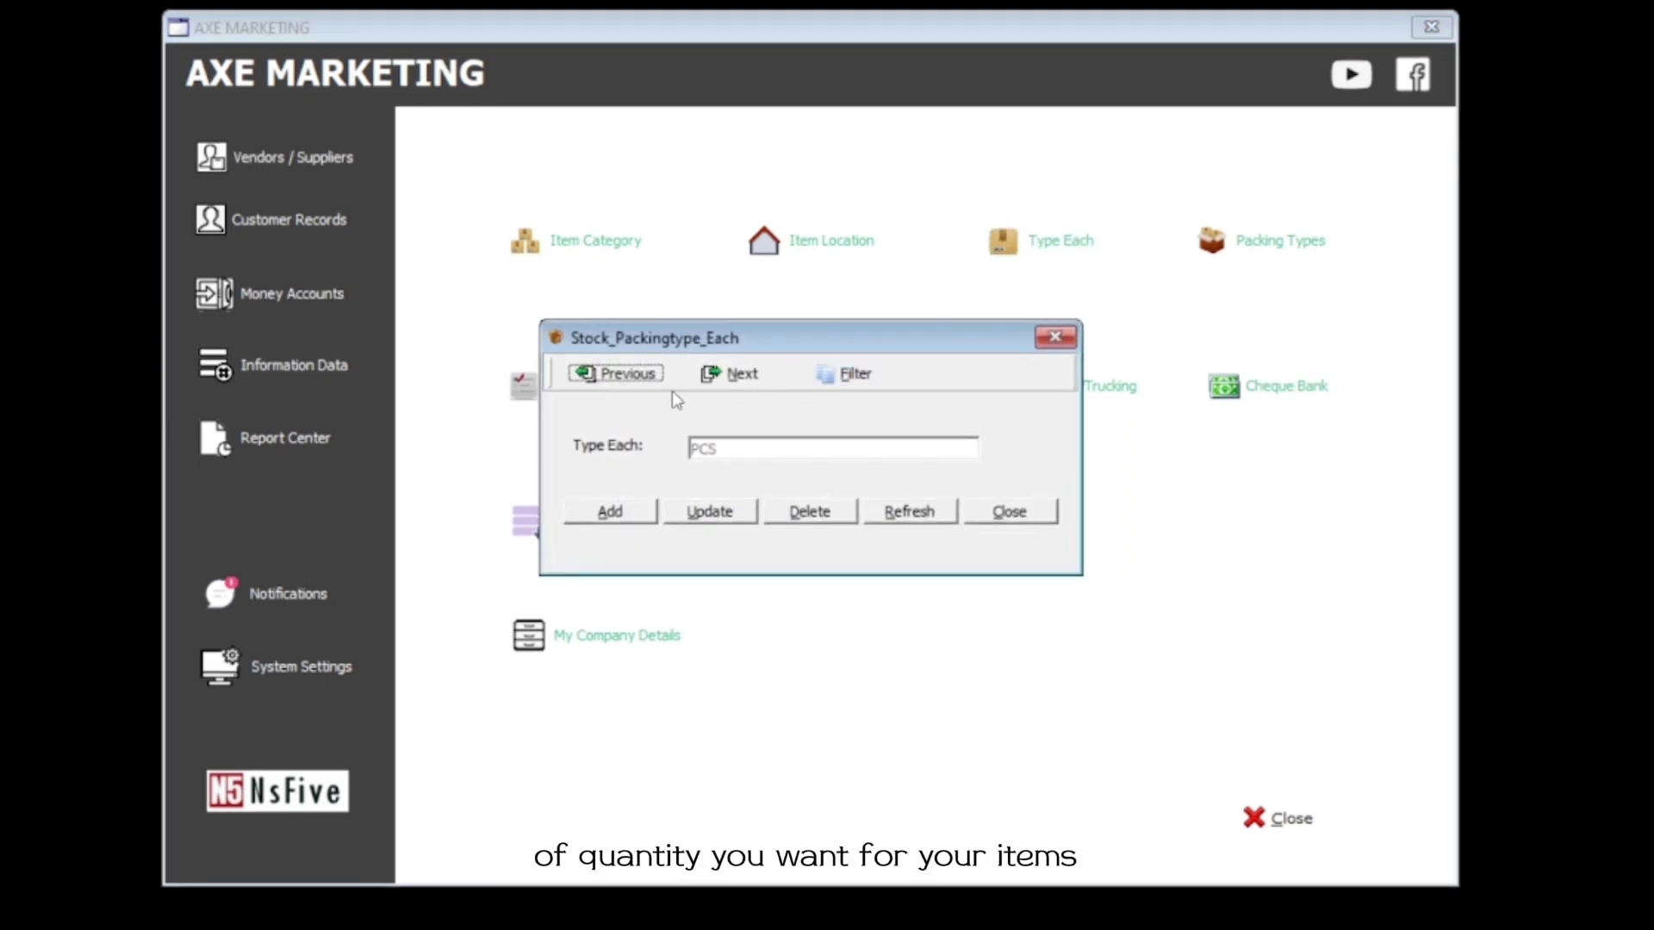
left_click(729, 385)
left_click(729, 385)
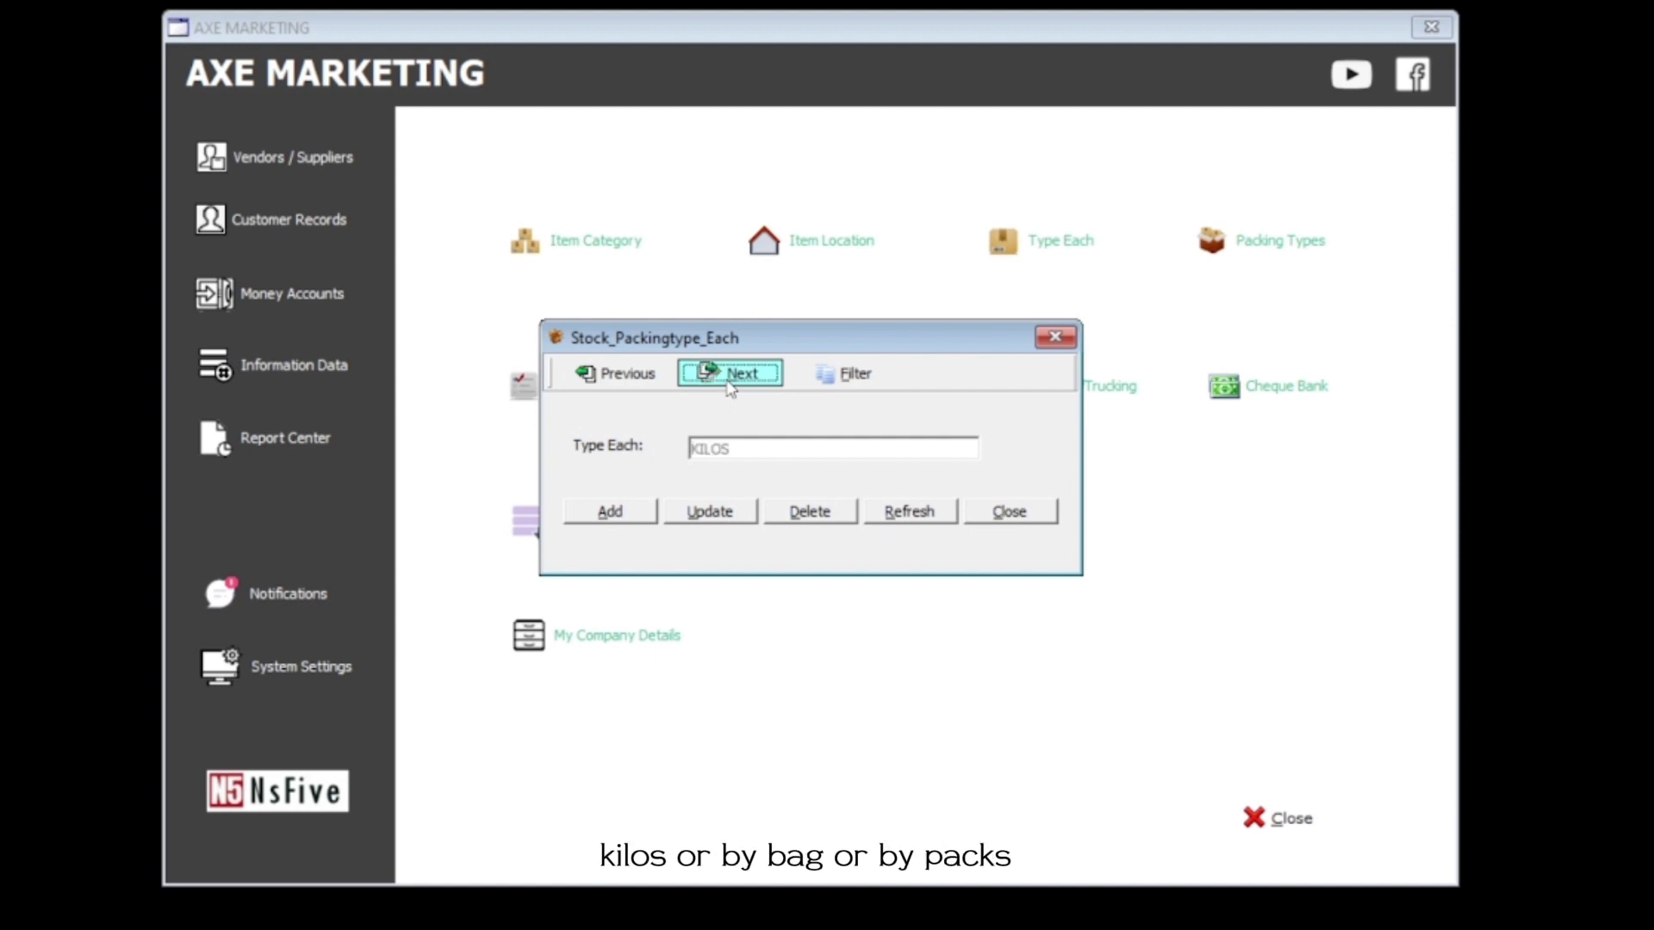
left_click(729, 385)
left_click(729, 385)
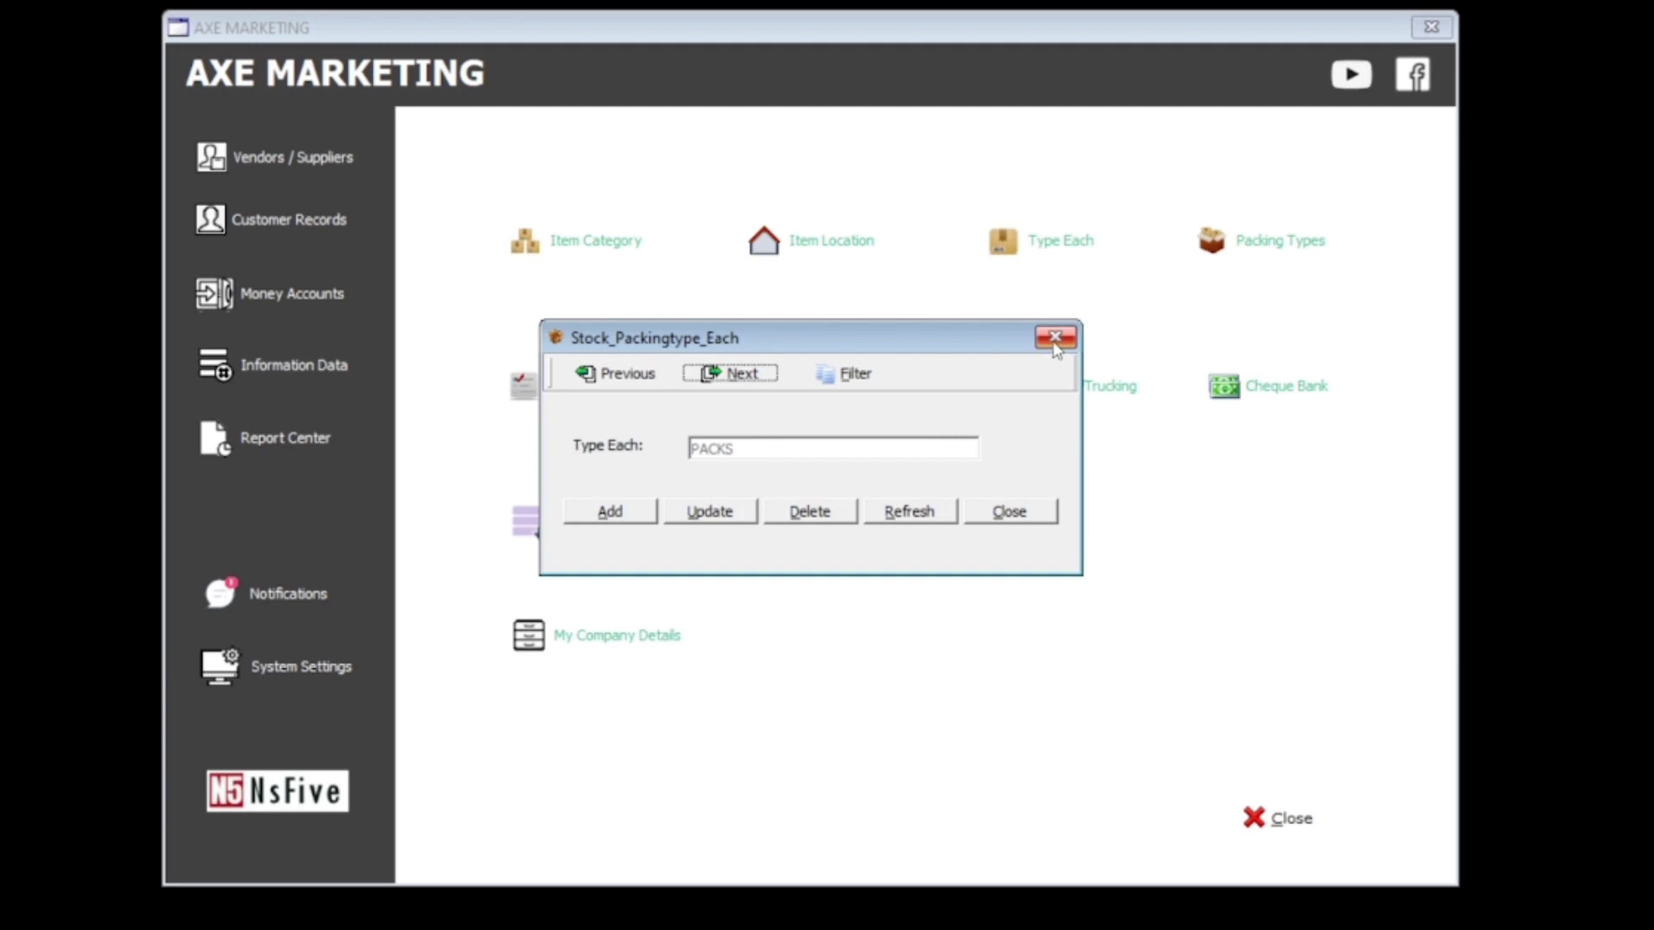
left_click(1054, 337)
left_click(1219, 243)
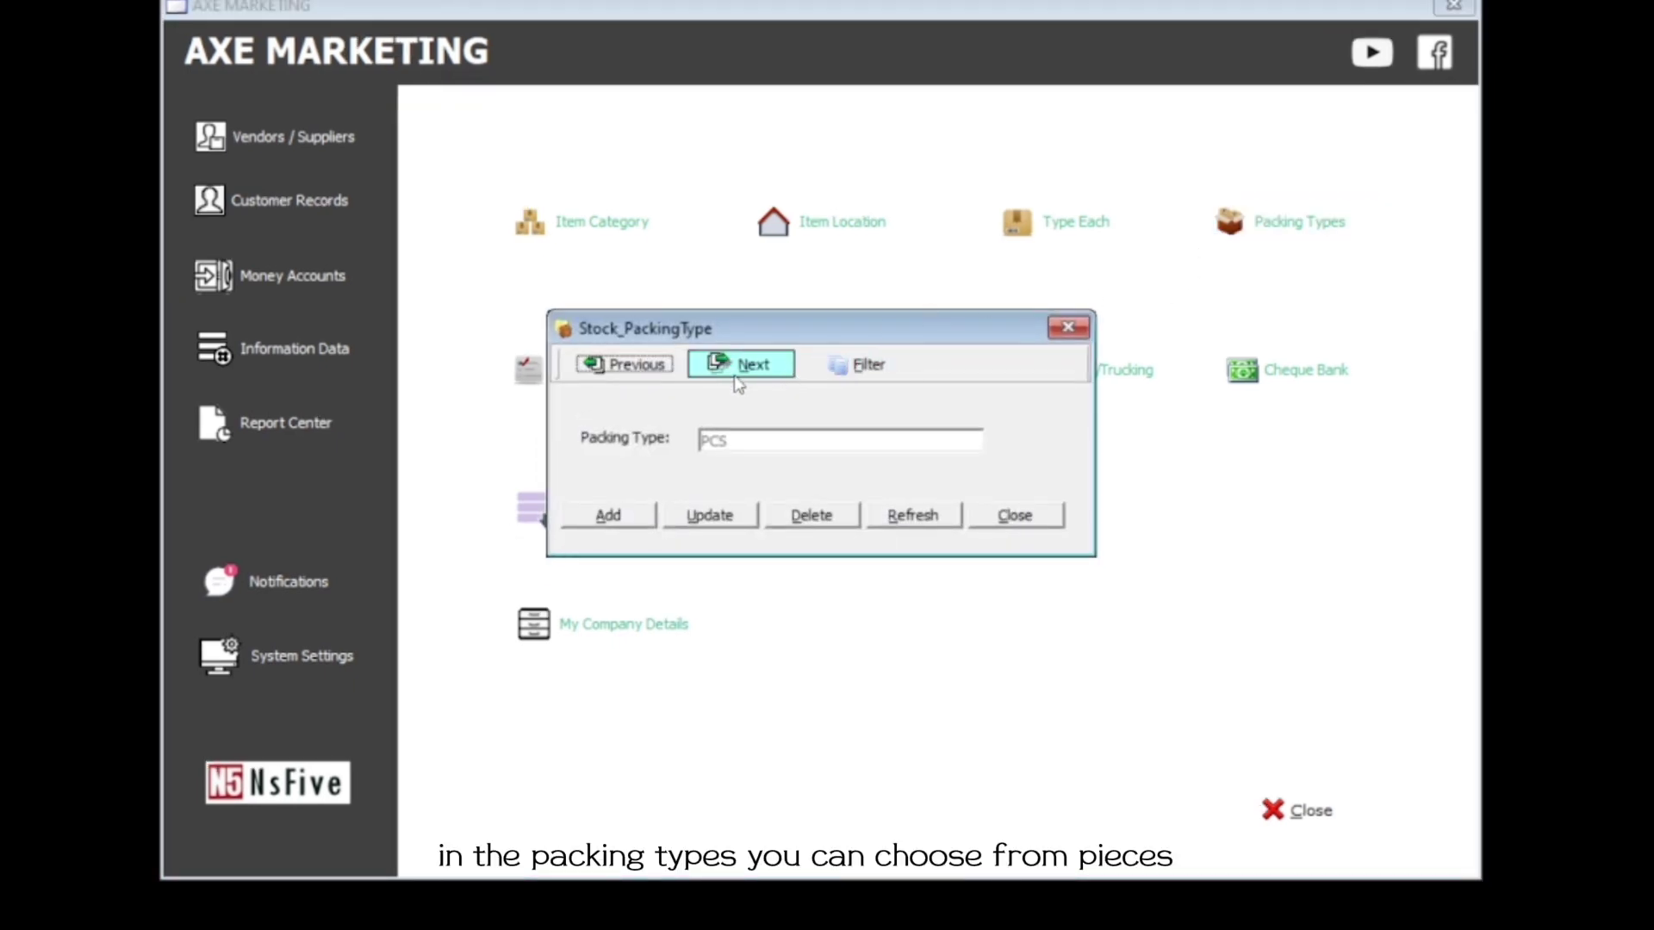
left_click(769, 380)
left_click(769, 380)
left_click(769, 380)
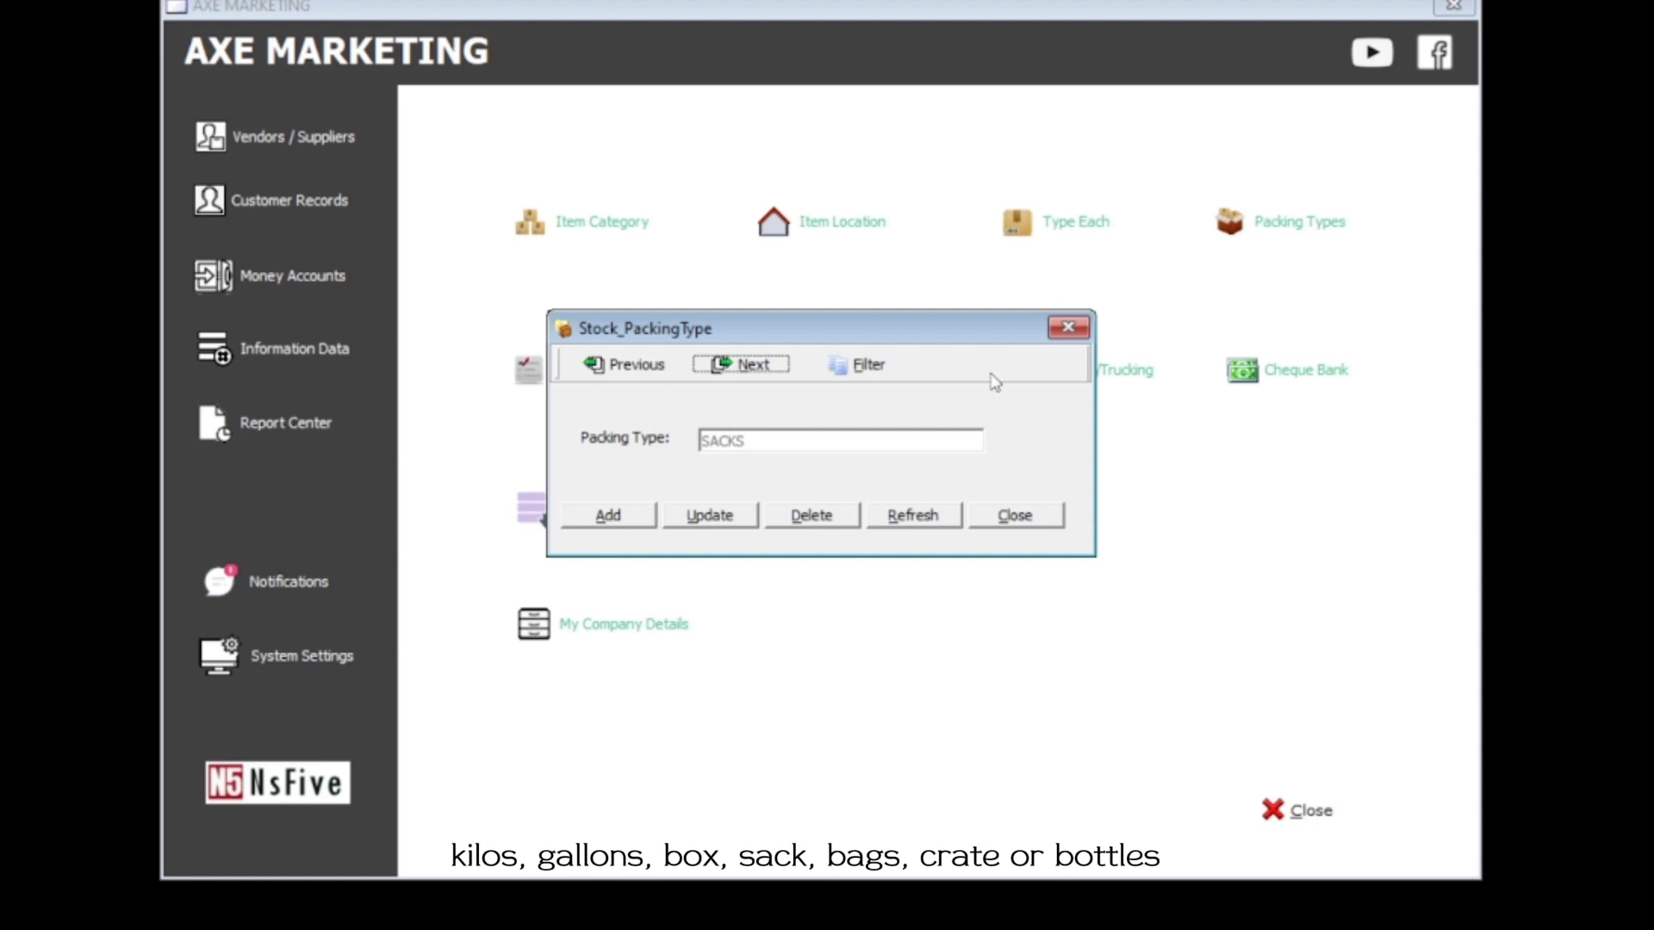
left_click(608, 516)
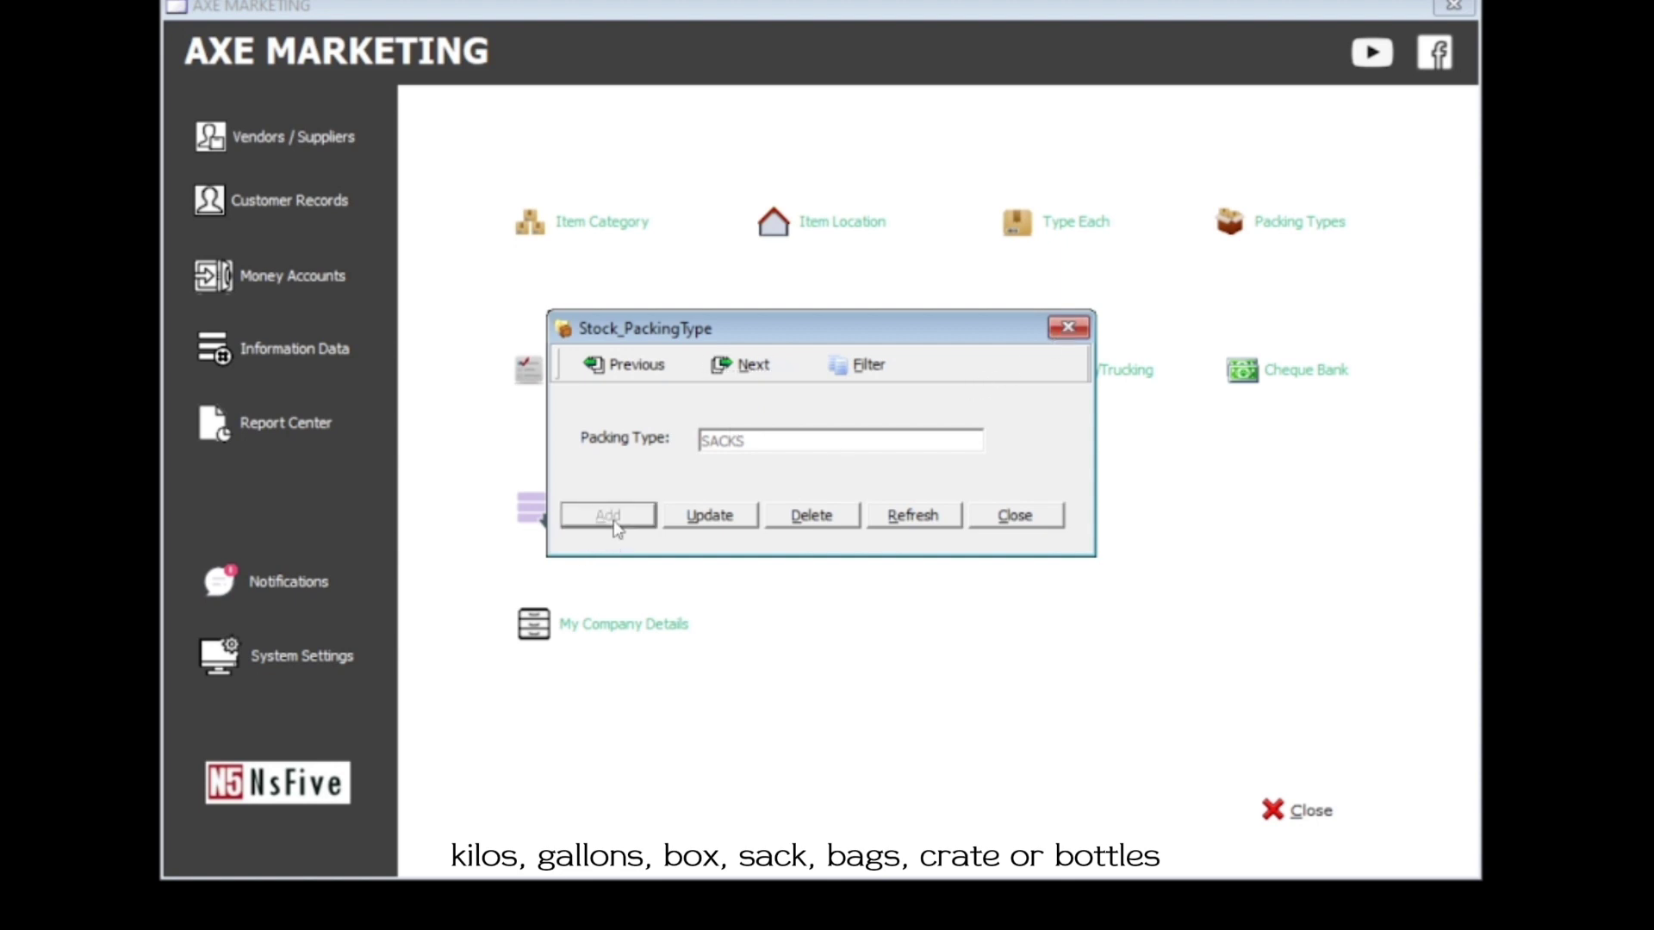
left_click(744, 442)
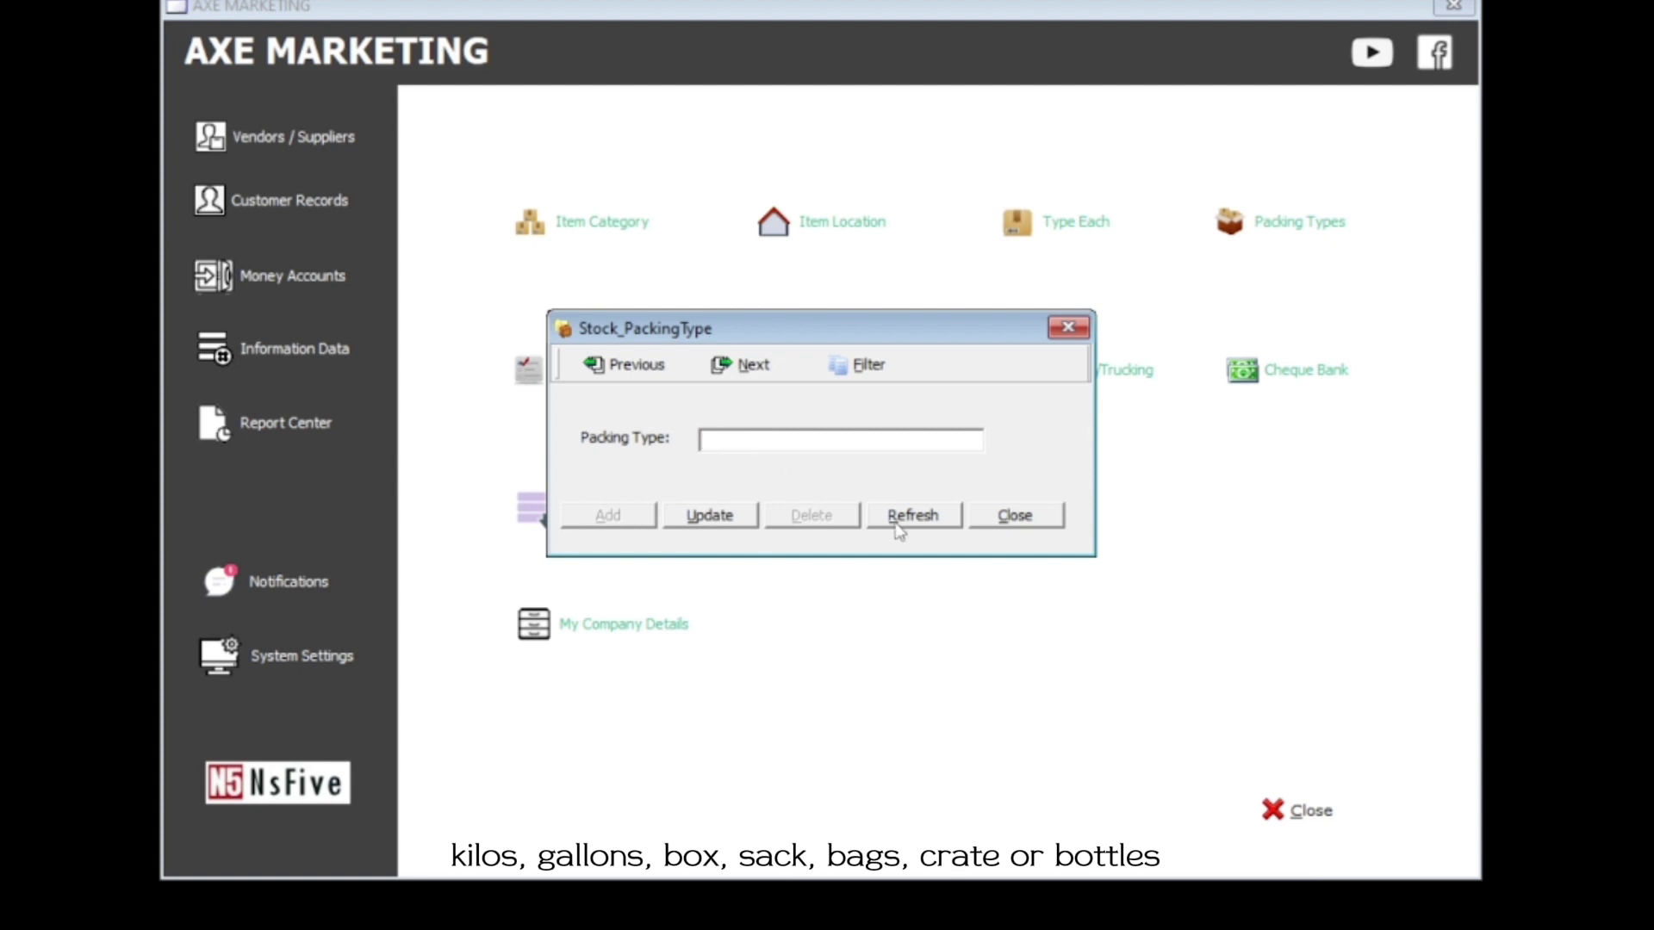
left_click(941, 524)
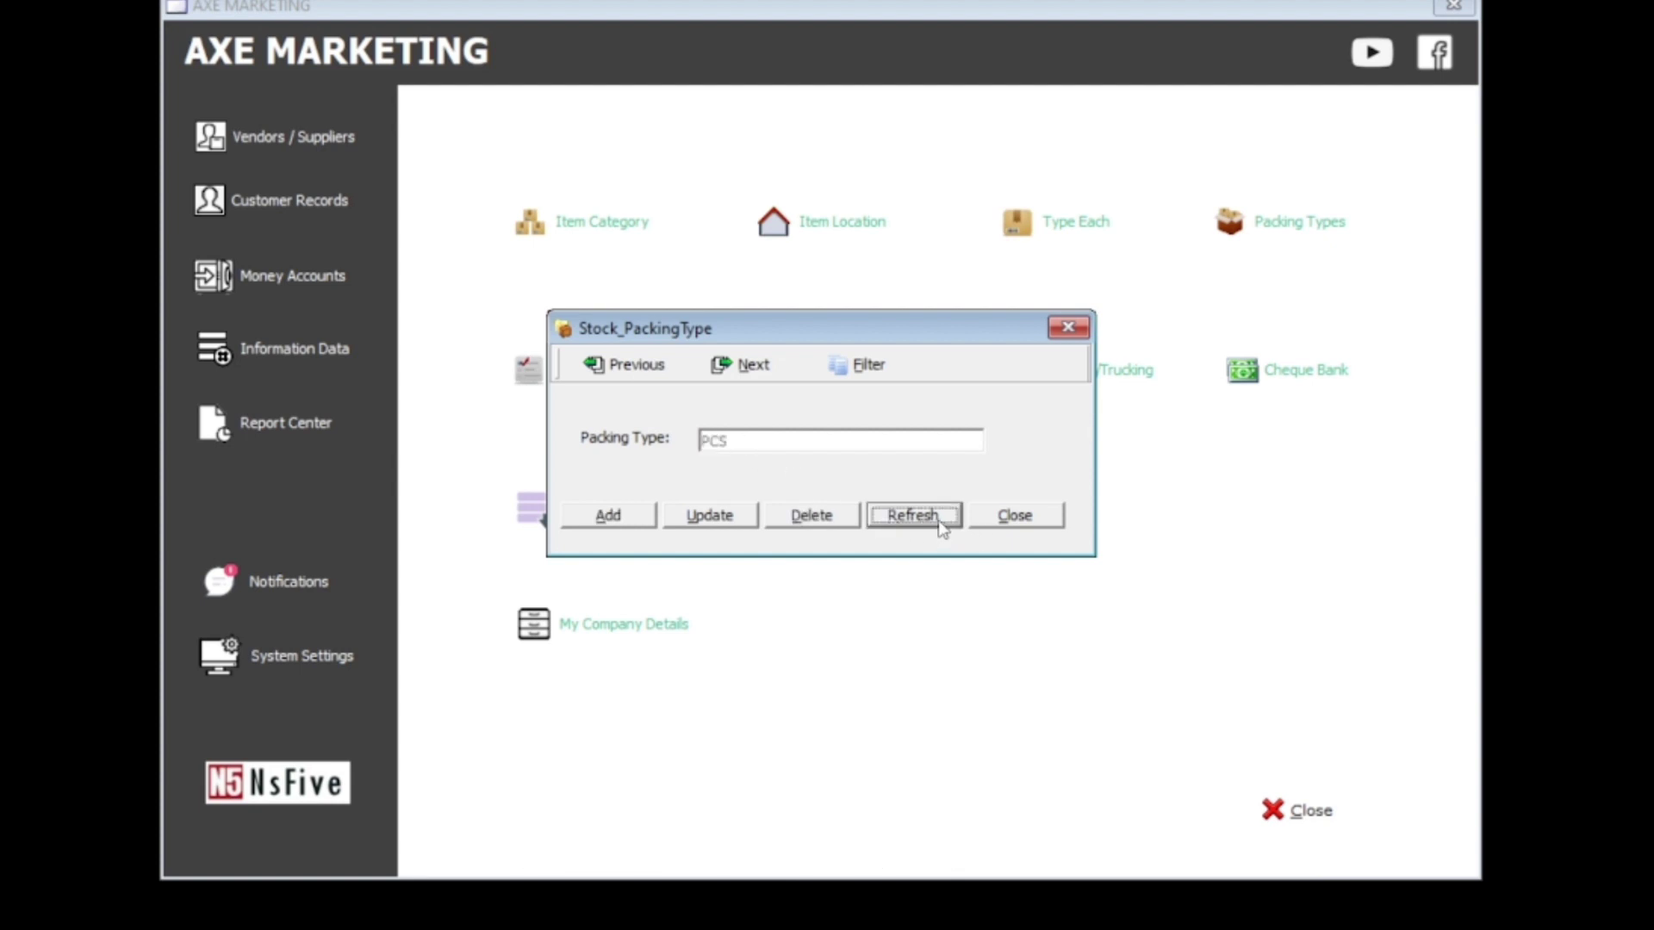
left_click(1080, 331)
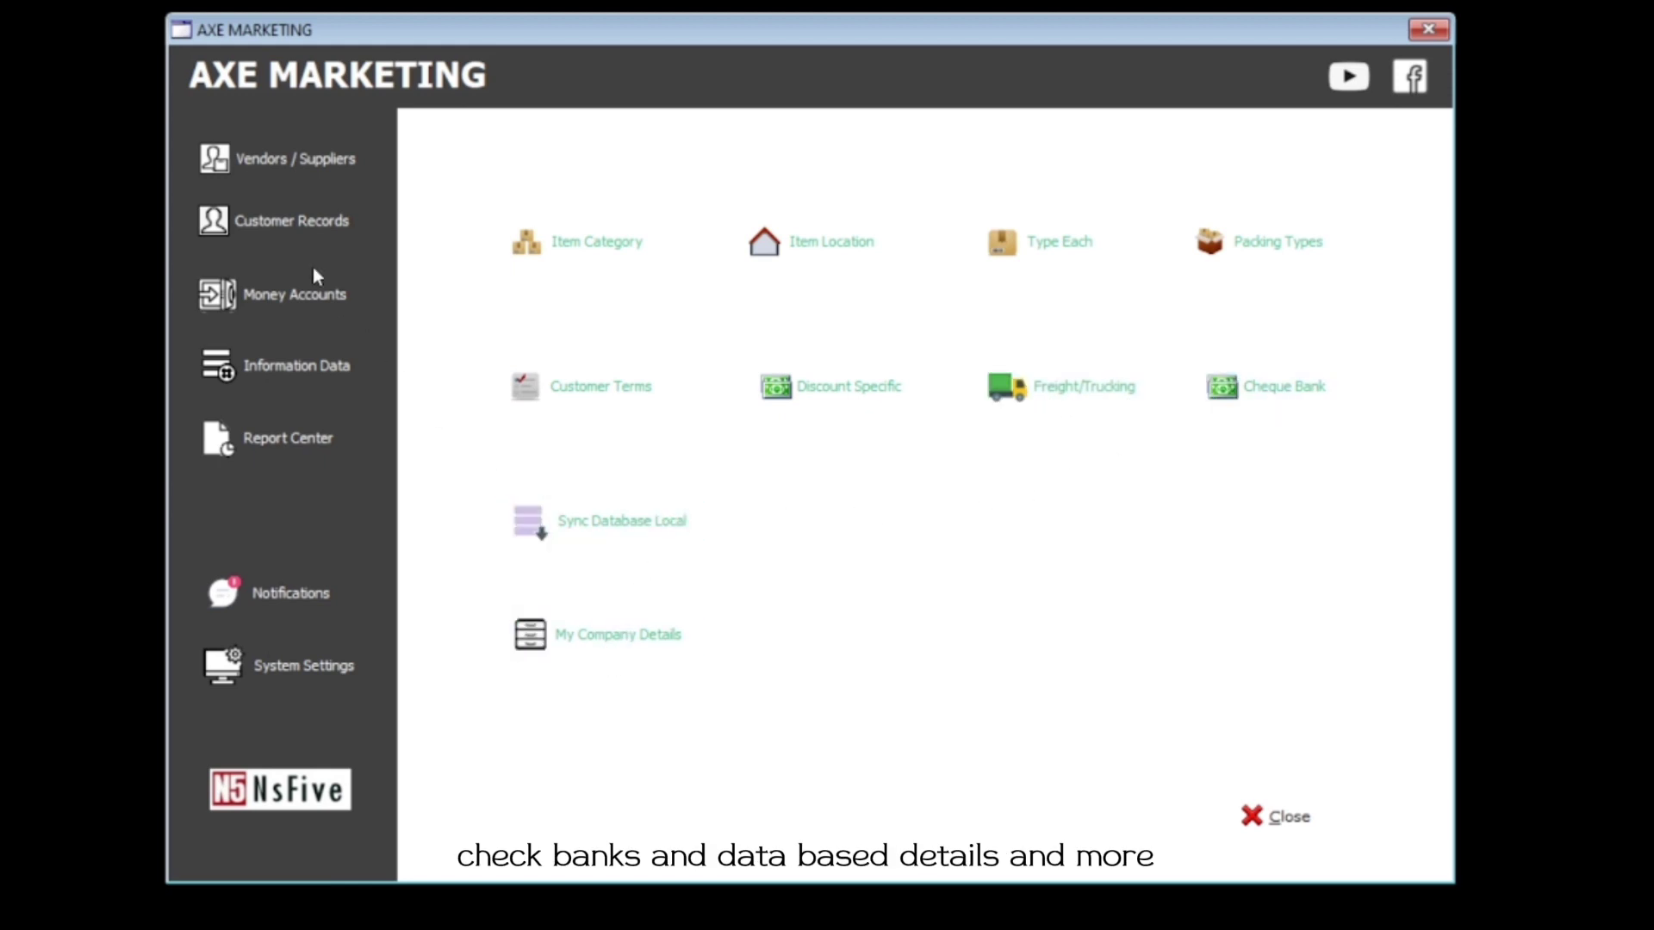
Start a new money account named CASHACCOUNT
left_click(287, 300)
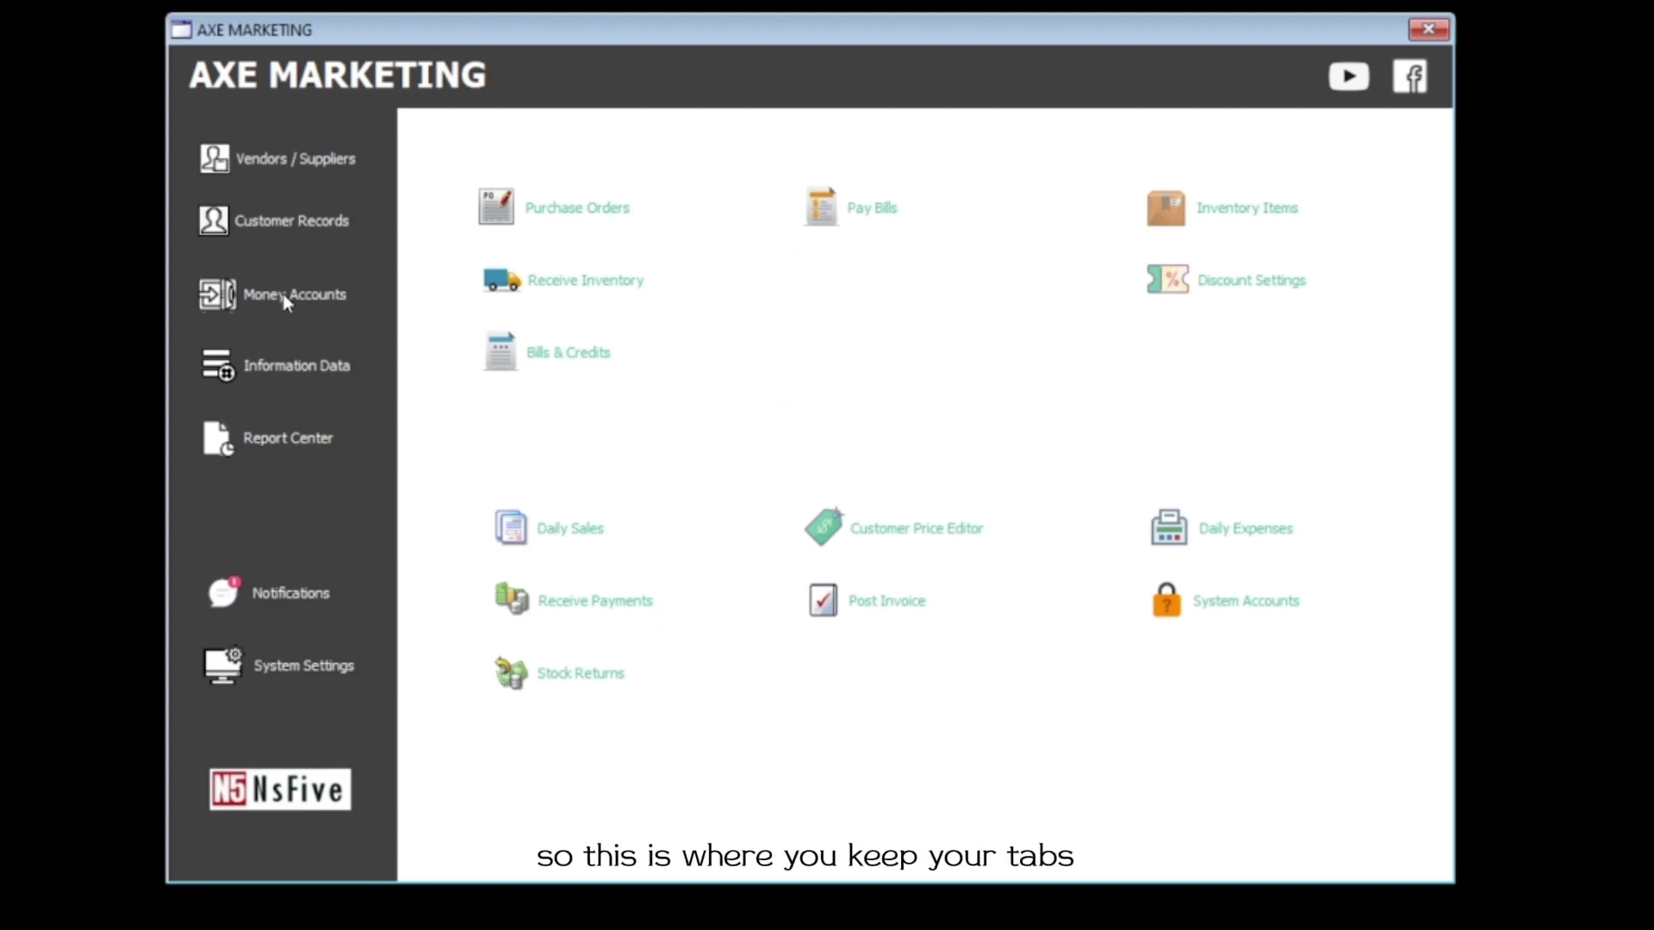
left_click(287, 300)
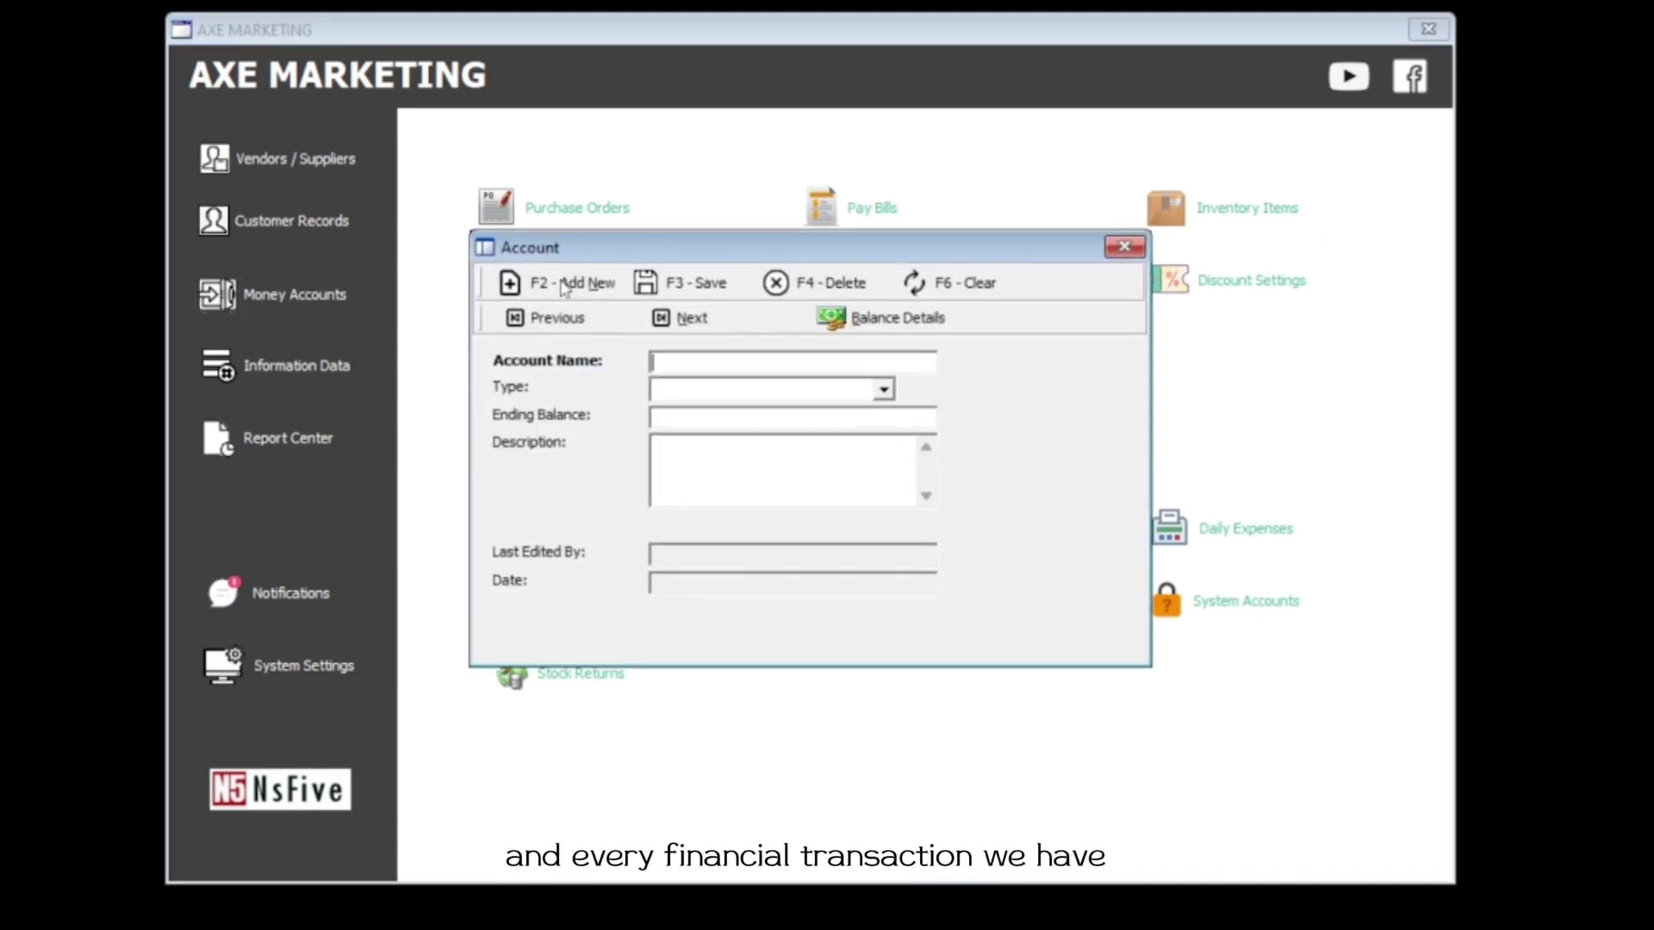
left_click(550, 289)
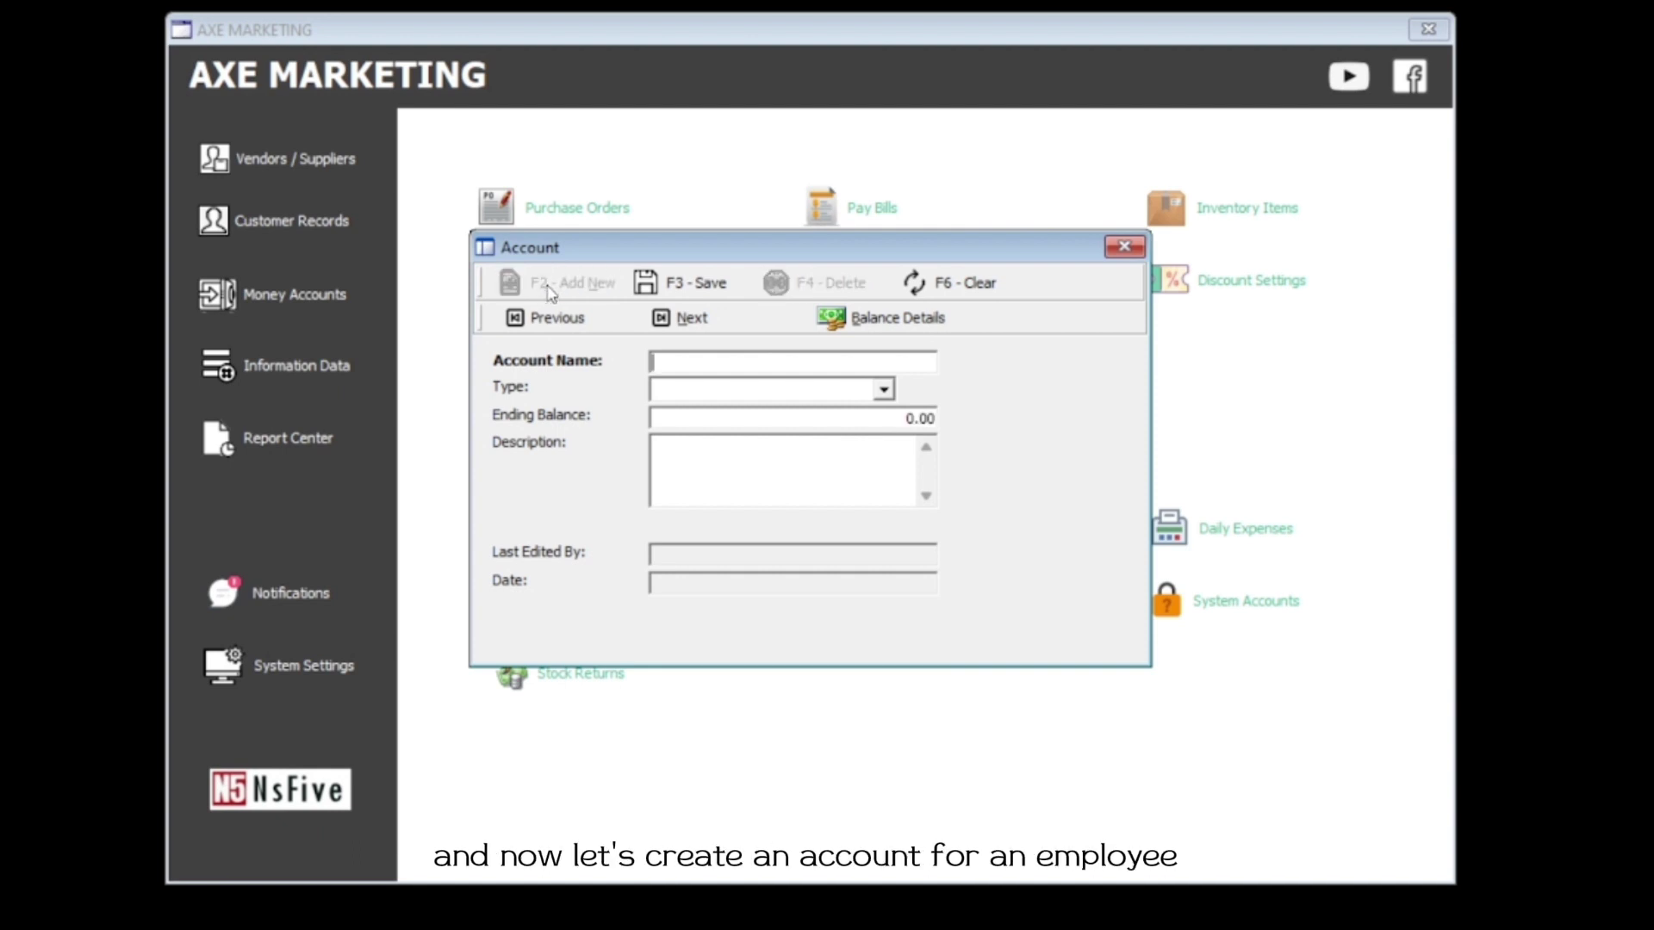
type("CAH")
type("H")
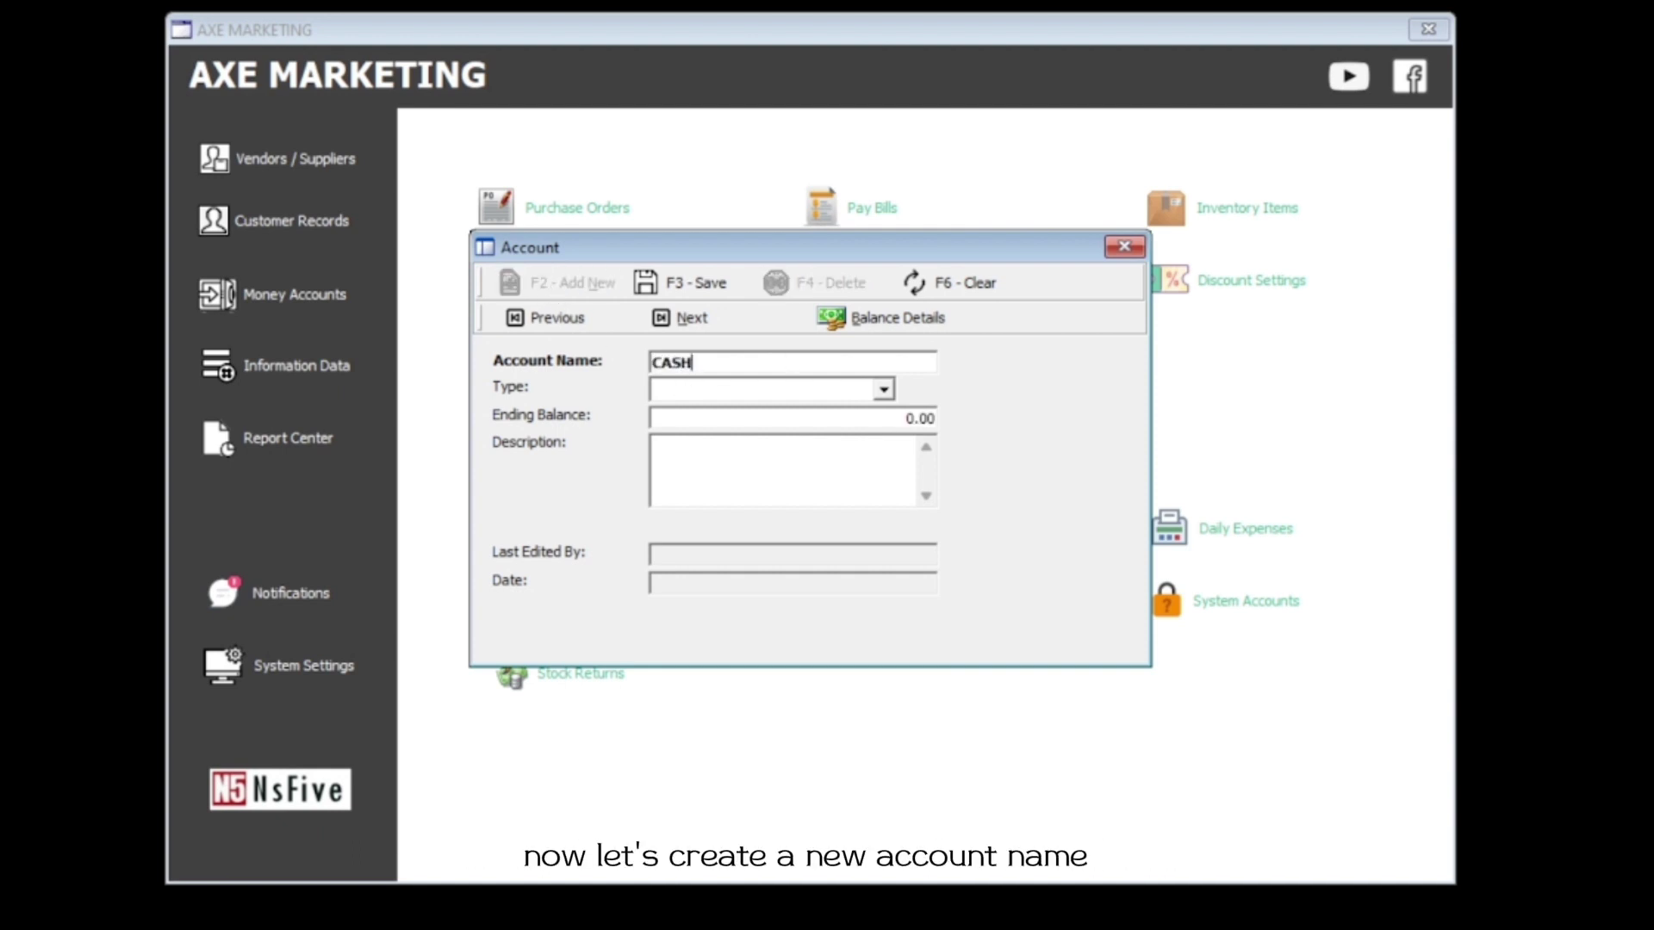
type("ACCOUNT")
key("shift+Home")
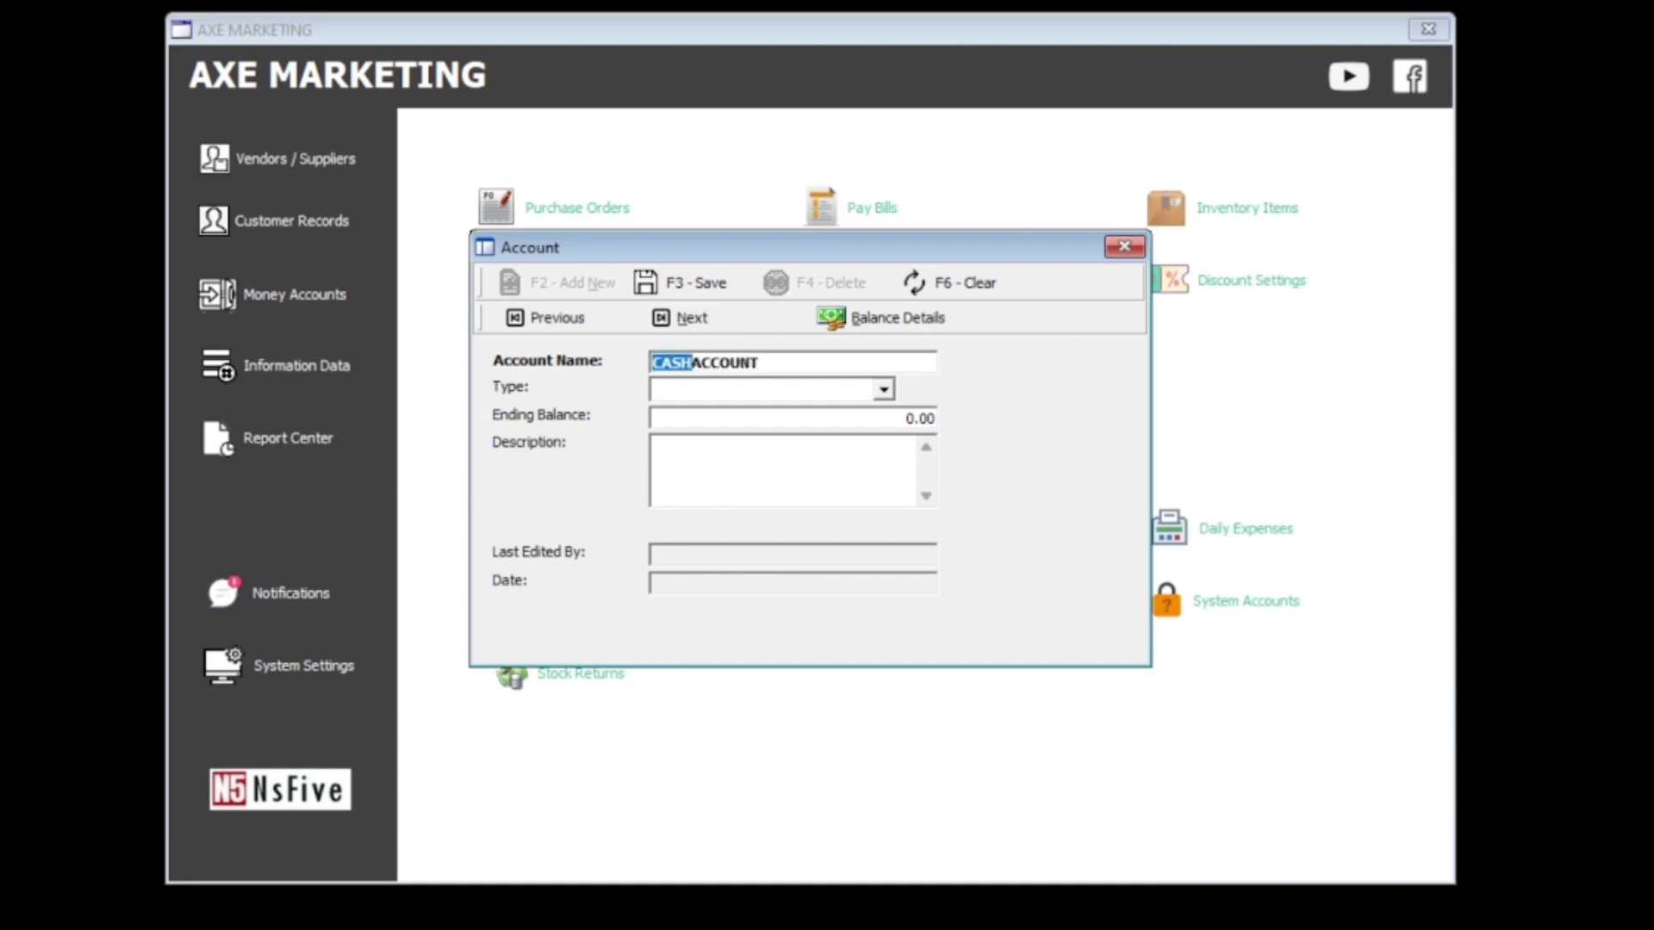
Set the account's type to Account, describe it as "Billing Office" and save it
left_click(883, 390)
left_click(750, 412)
left_click(790, 469)
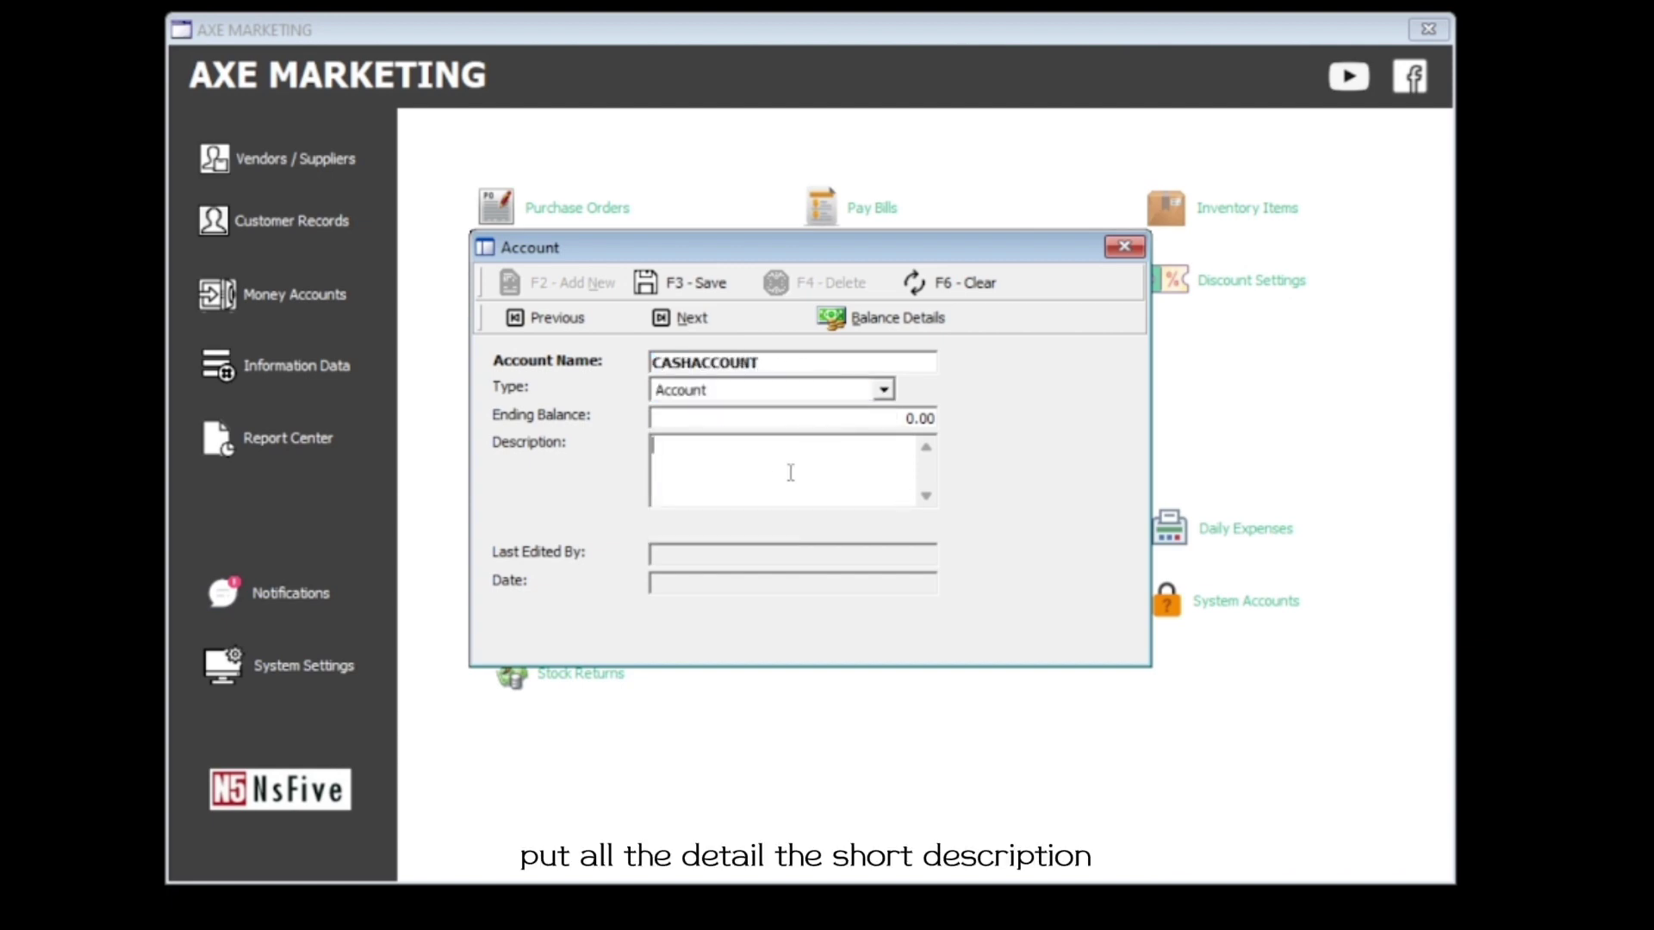
type("Office")
key("Home")
type("Billing")
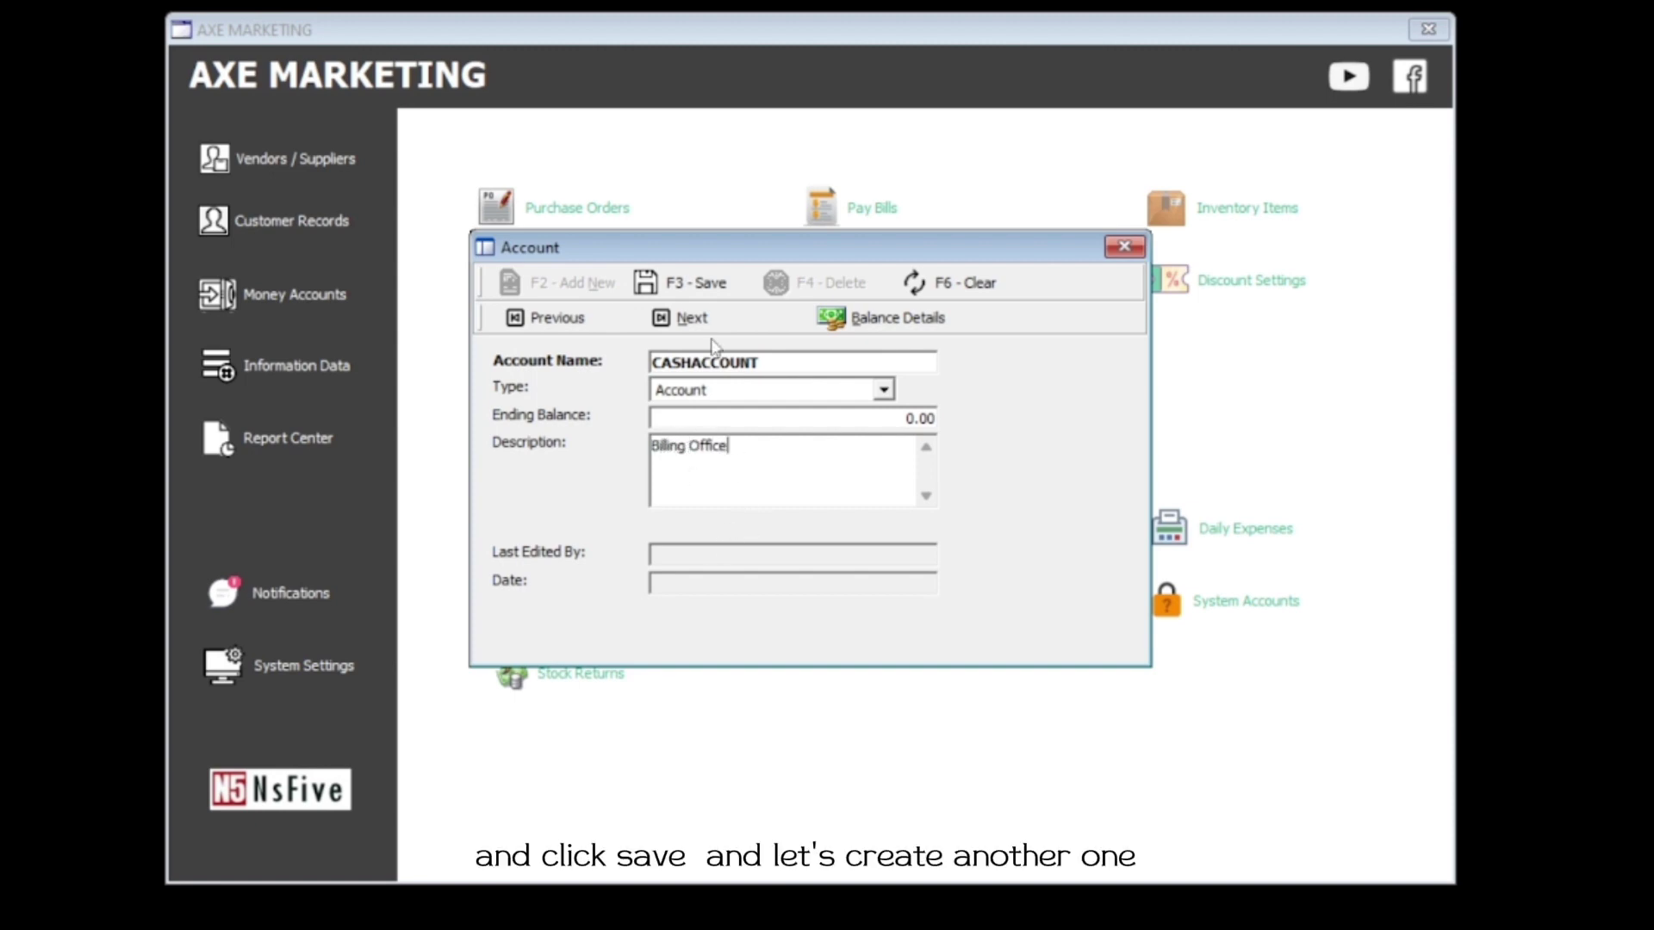
left_click(681, 283)
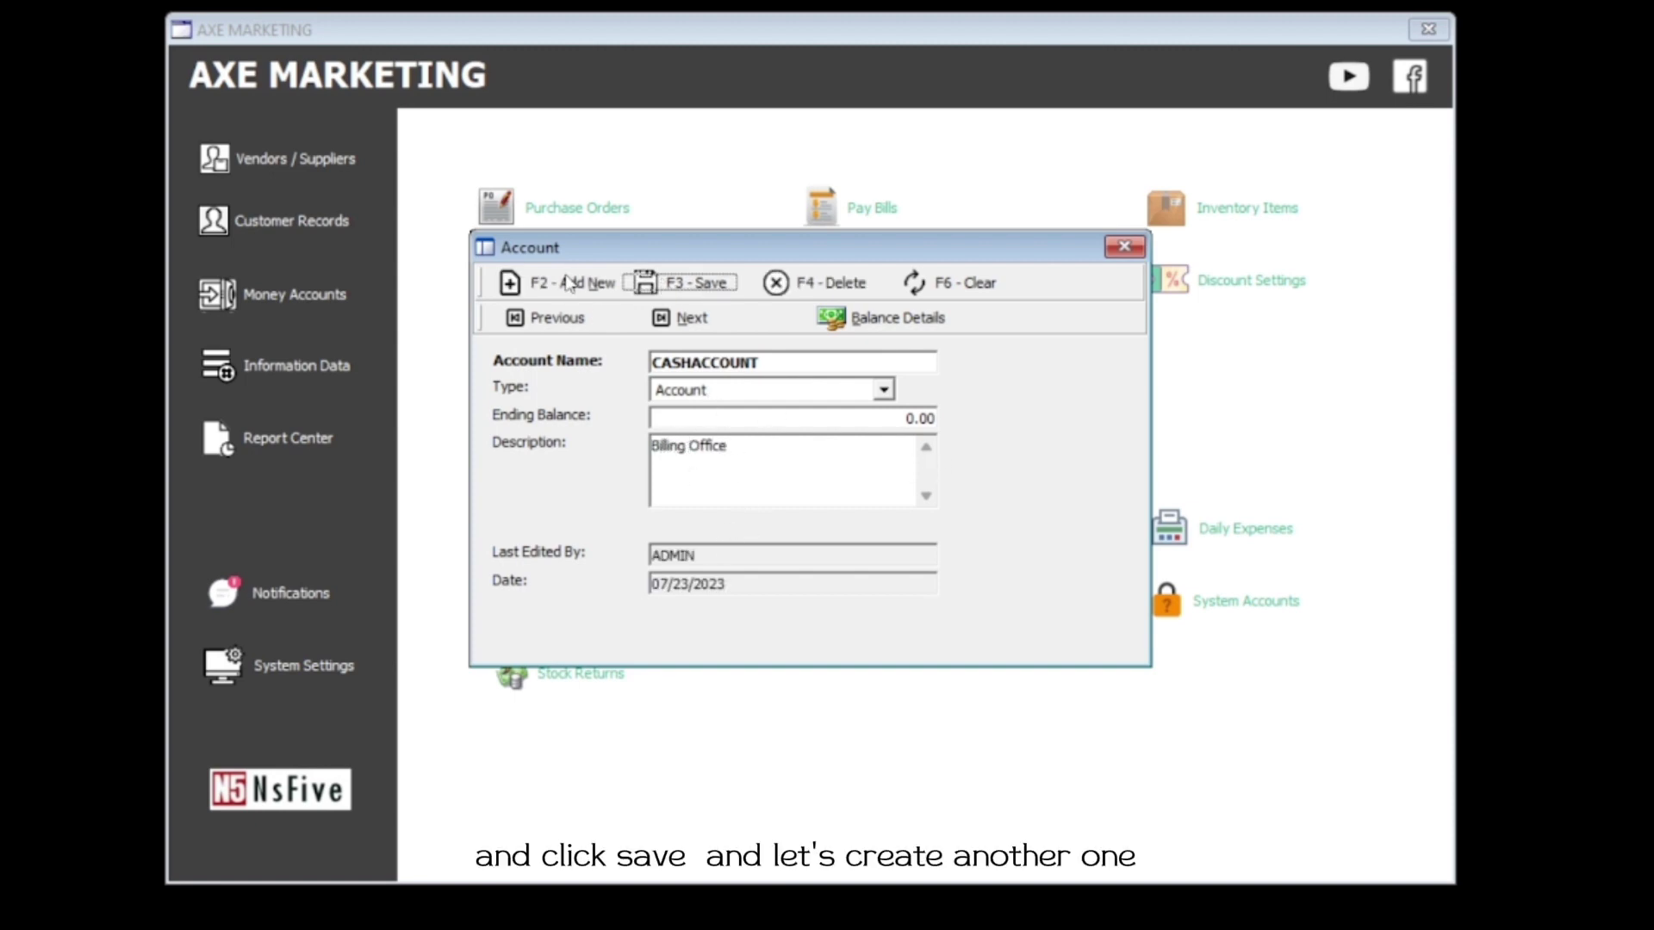
Add another money account under the cashier's first name, choose its type, describe it with the name and "Cashier", and save it
left_click(568, 284)
type("Joe")
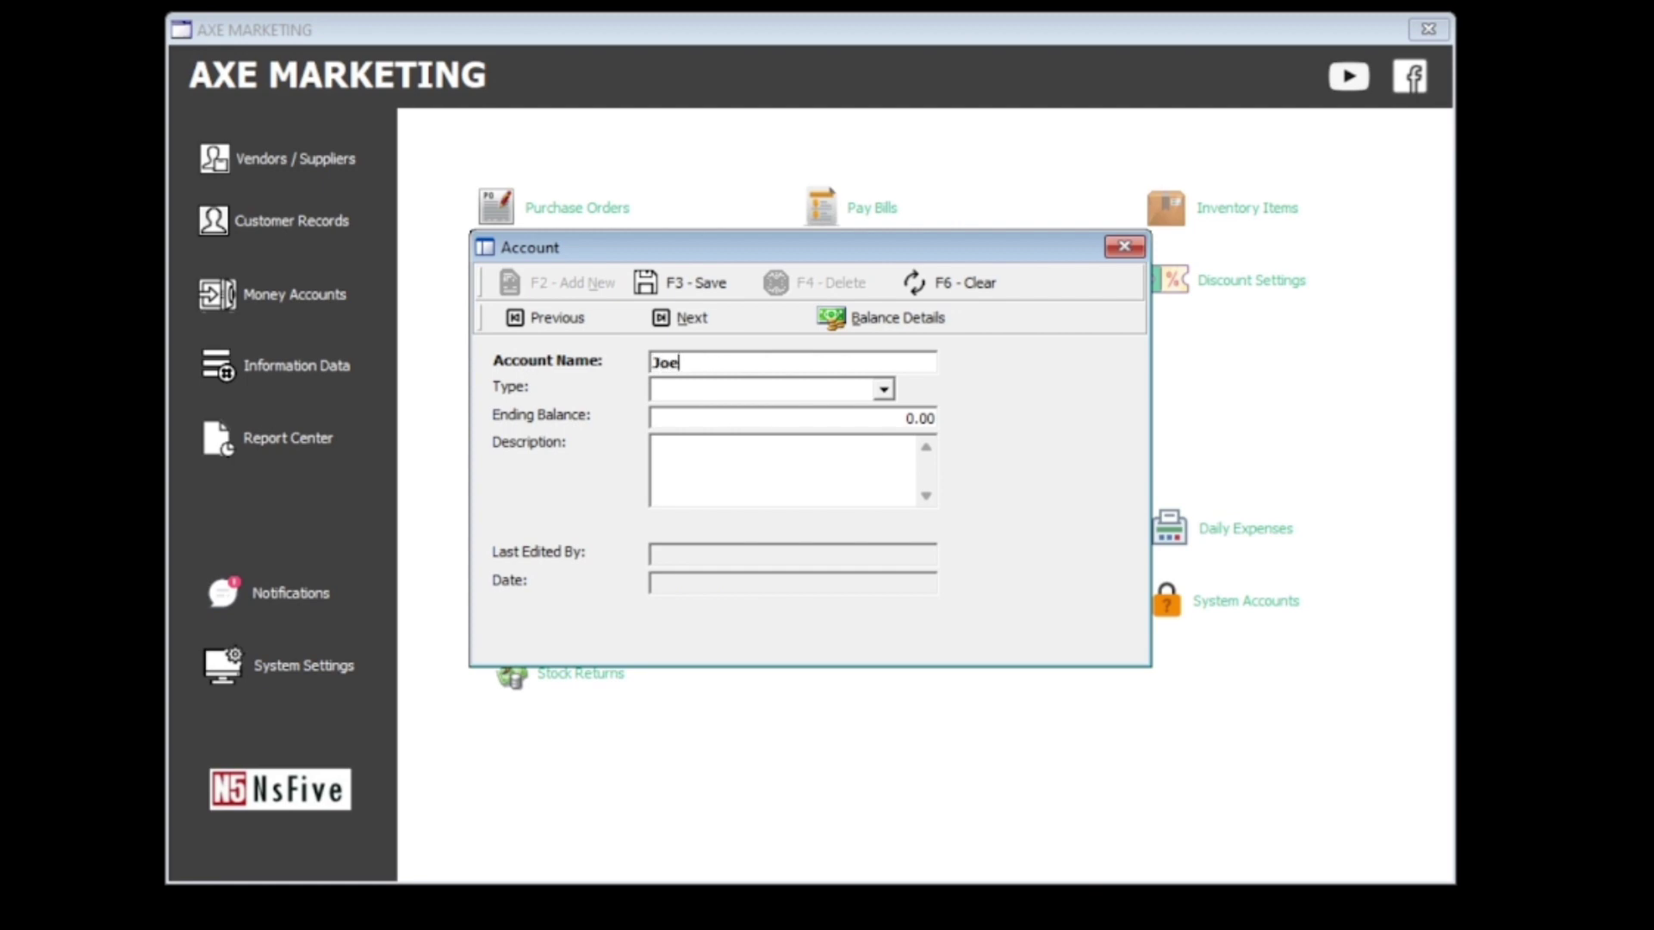
left_click(859, 388)
left_click(757, 417)
left_click(875, 484)
type("Joe Cashier")
key("F3")
left_click(1124, 248)
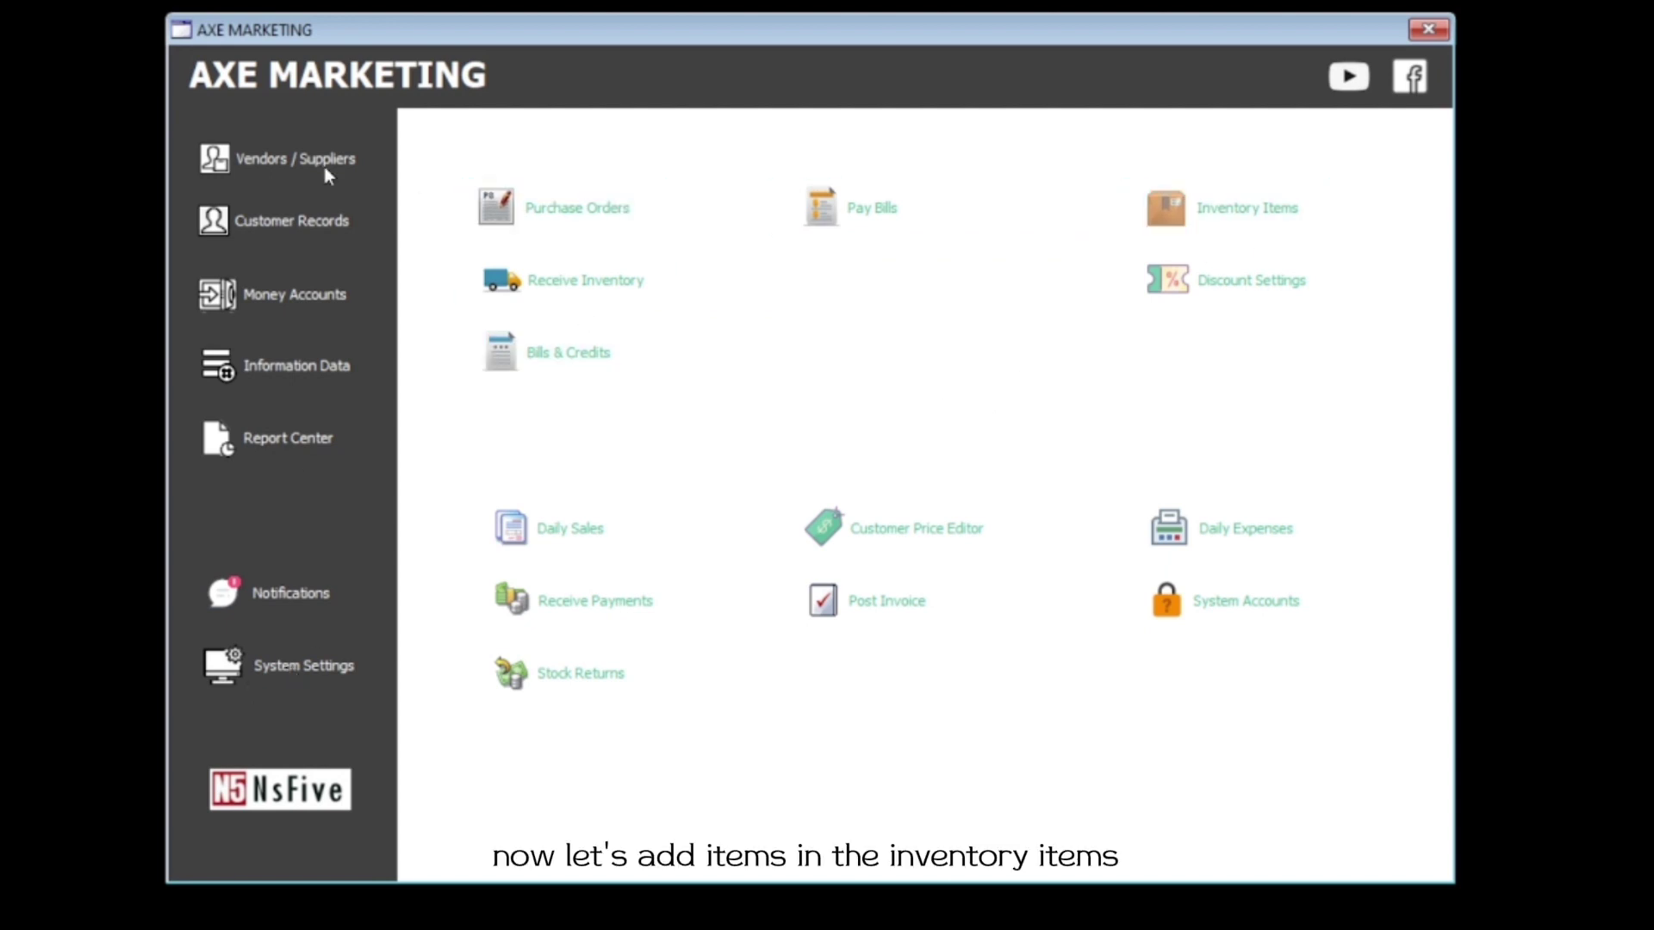
Start a new inventory item with vendor ETC, category OTHERS and item location WAREHOUSE
left_click(1275, 220)
left_click_drag(465, 19, 568, 19)
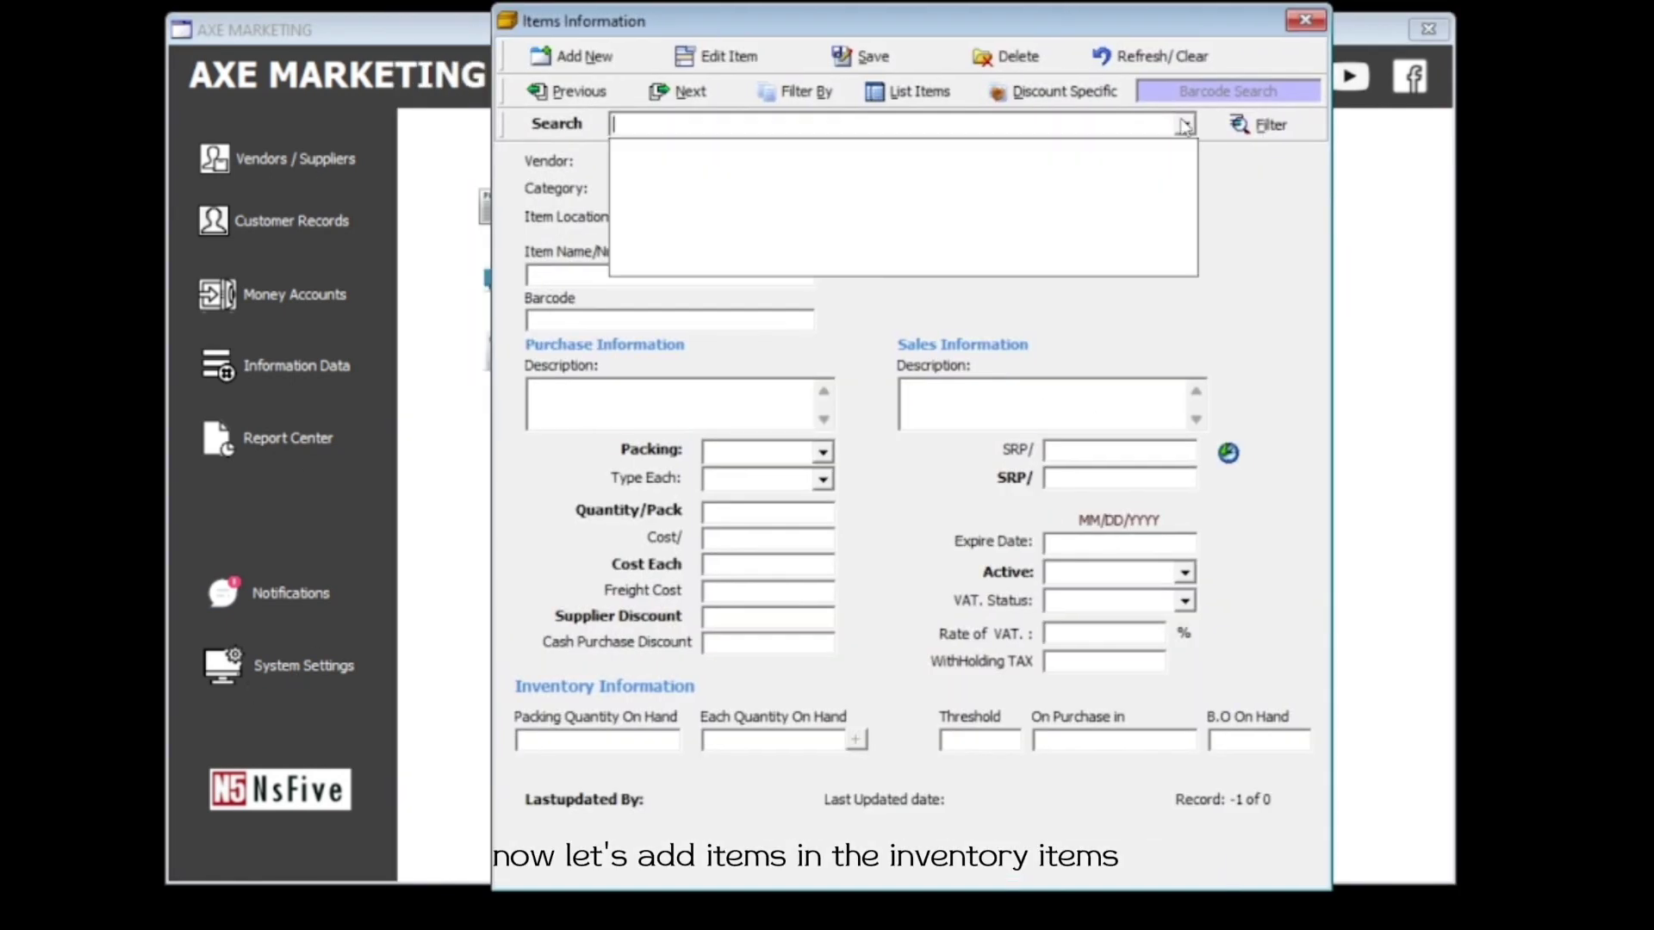
left_click(572, 56)
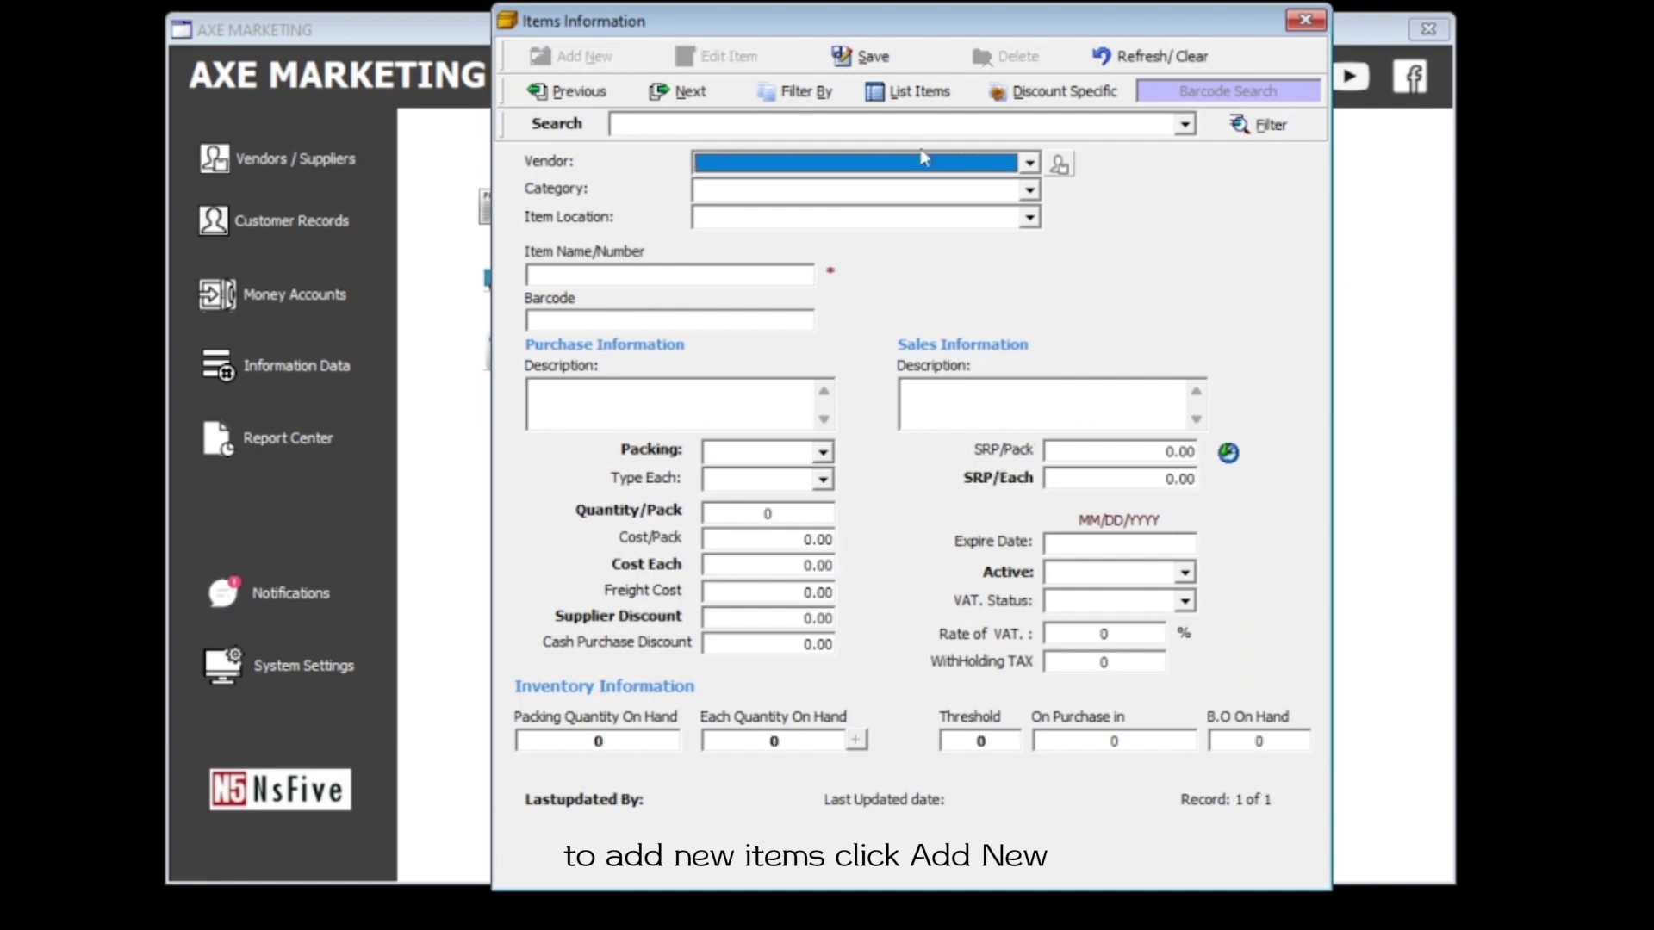
left_click(792, 195)
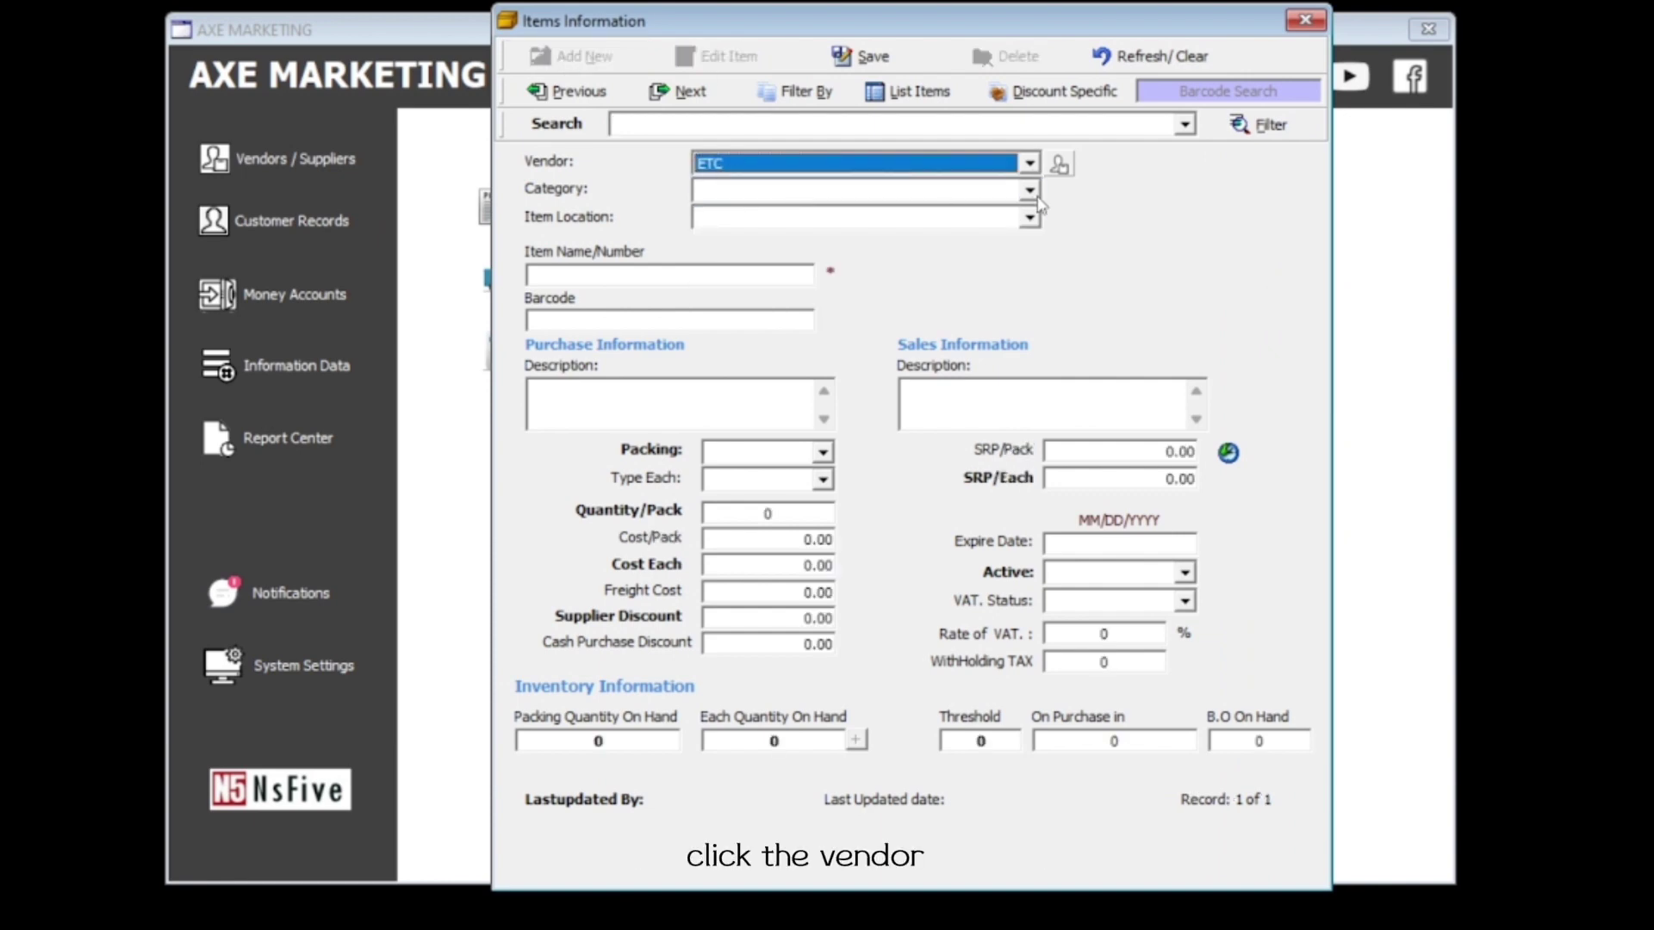
left_click(1030, 191)
left_click(956, 249)
left_click(1031, 218)
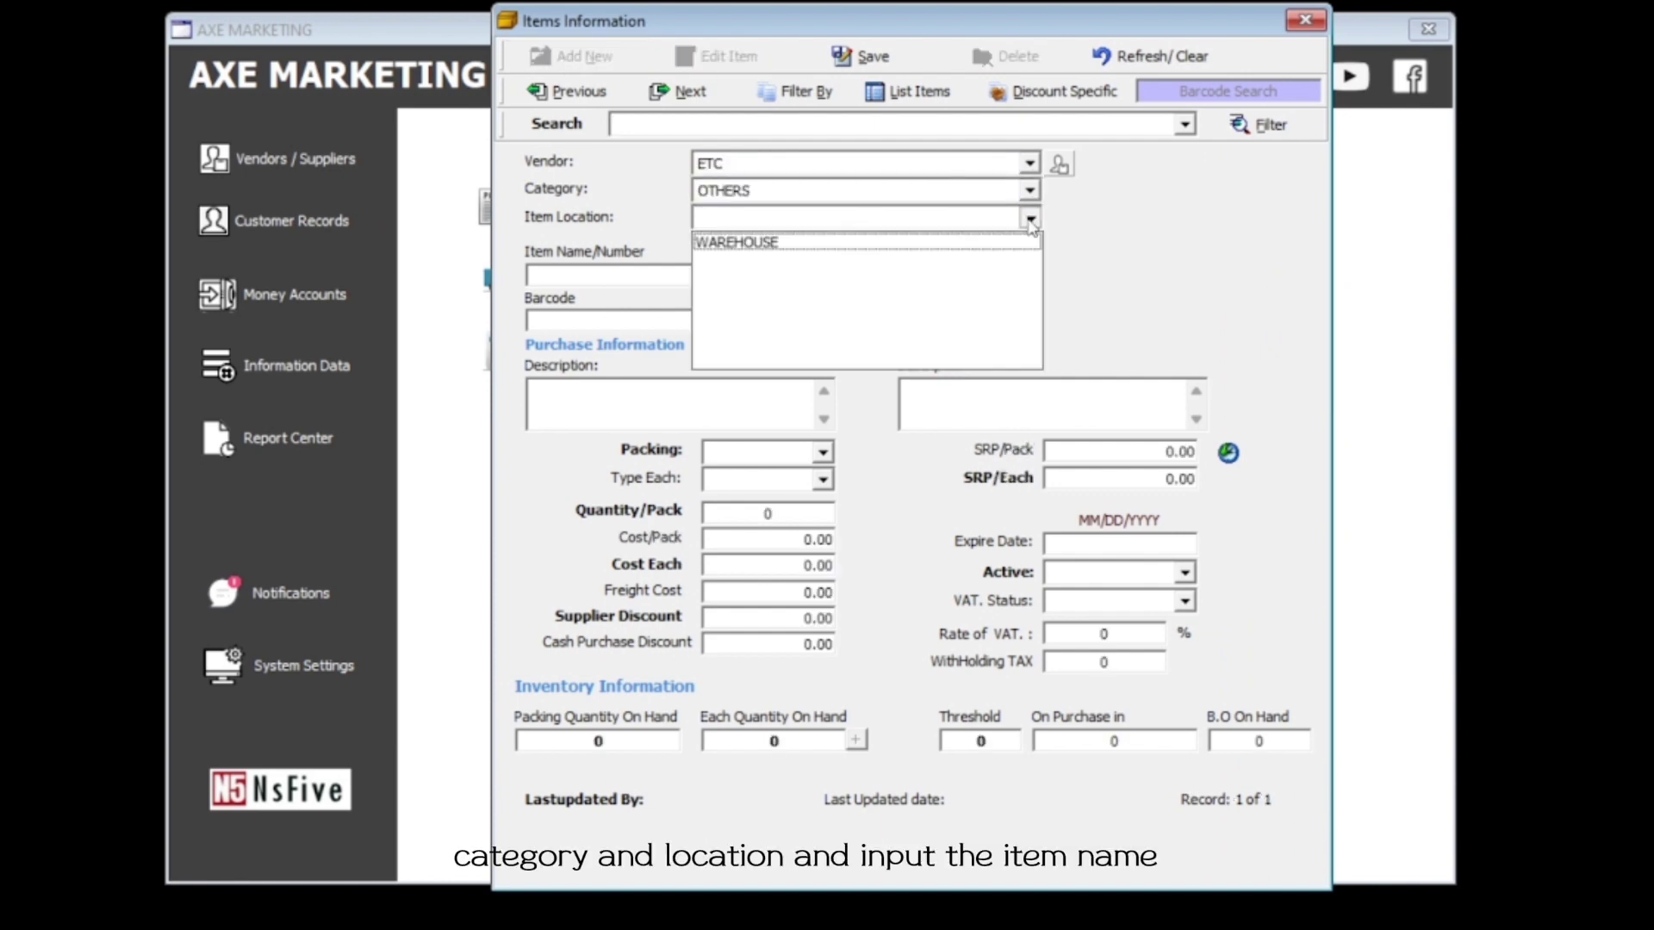
left_click(758, 243)
Name the item "Item test1" and enter 0088233 as its barcode
left_click(683, 277)
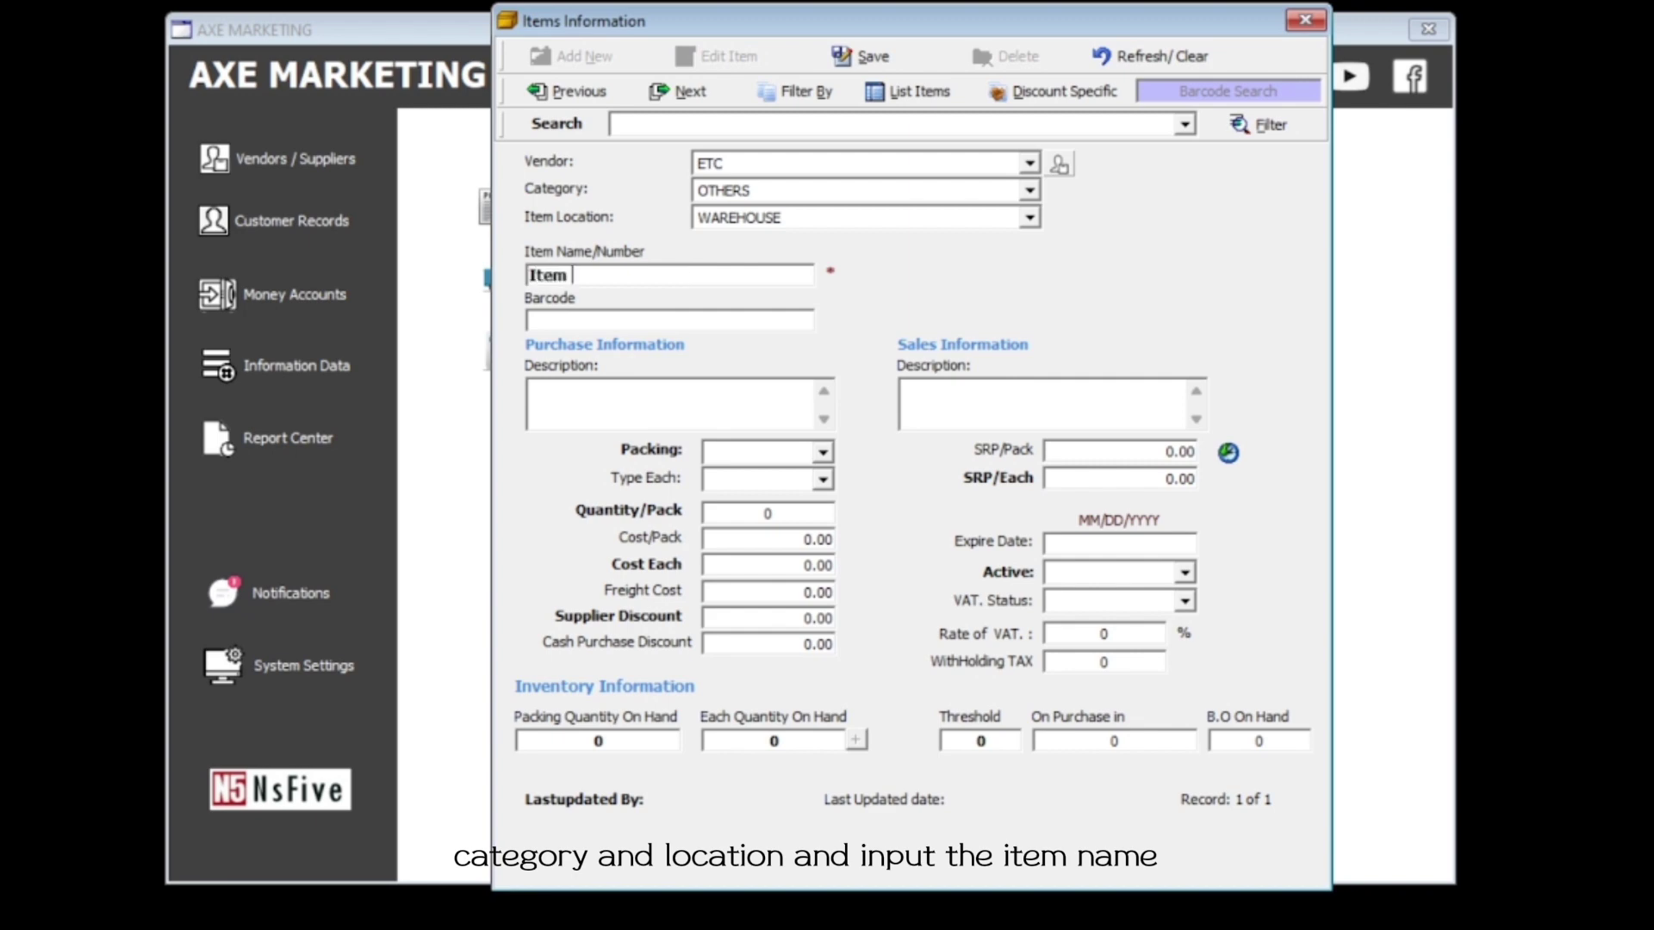
type("Item test1")
left_click(610, 323)
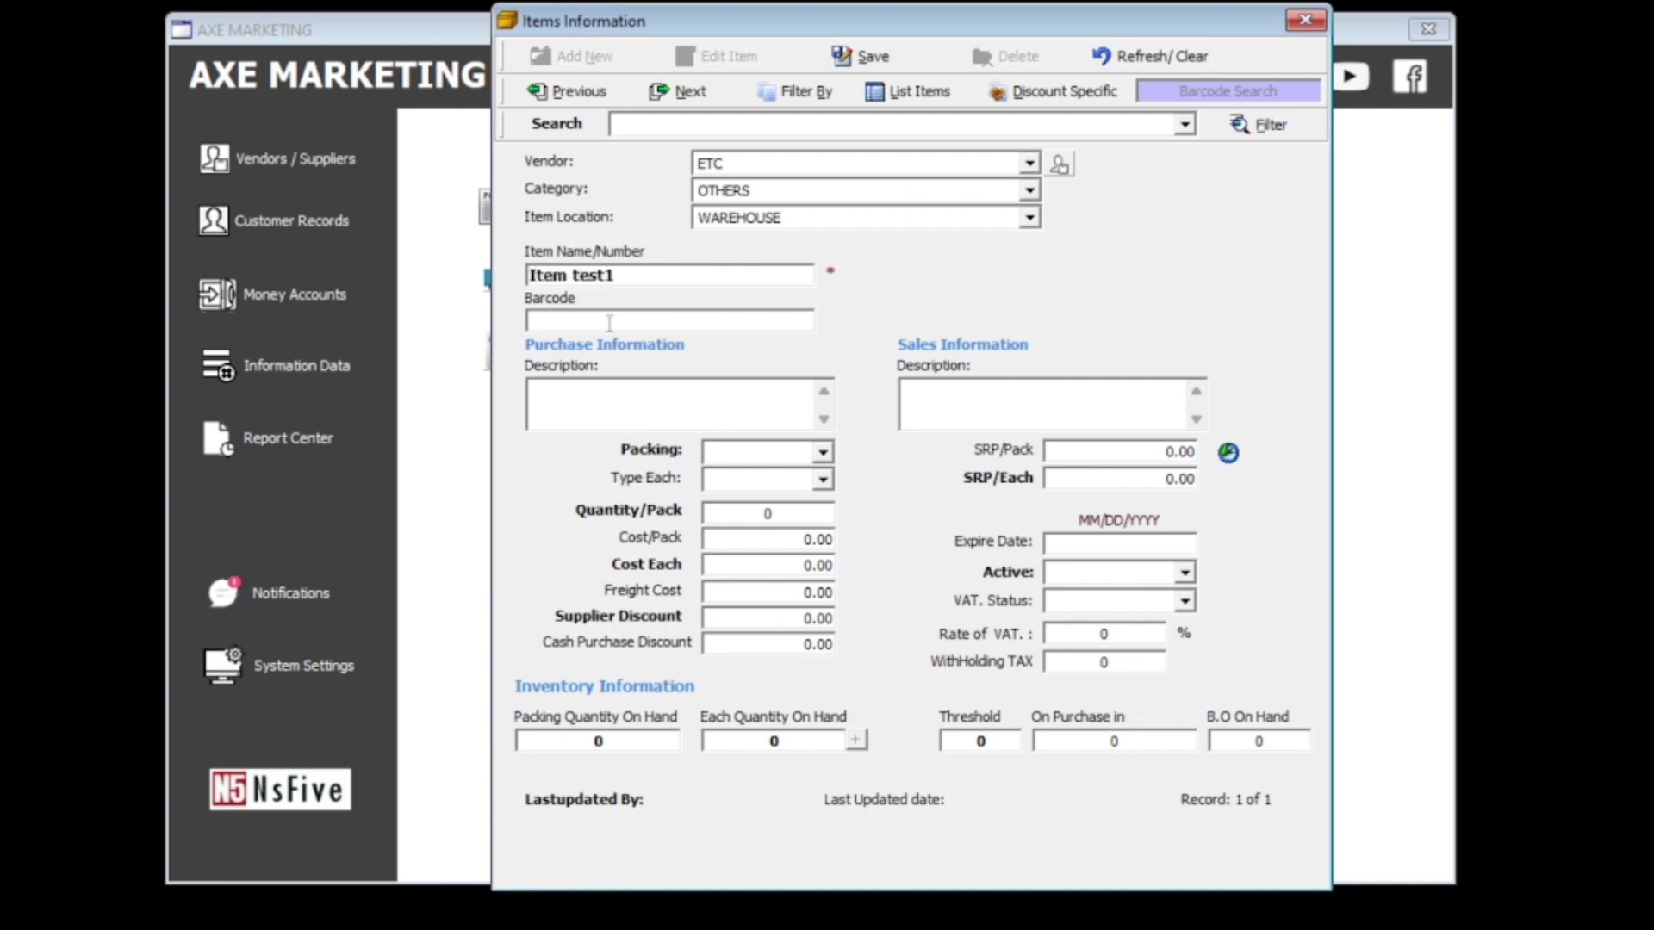
type("0088233")
Enter "Test Item1" as both the purchase description and the sales description
left_click(657, 393)
type("Test Item1")
left_click_drag(686, 403, 398, 379)
key("ctrl+c")
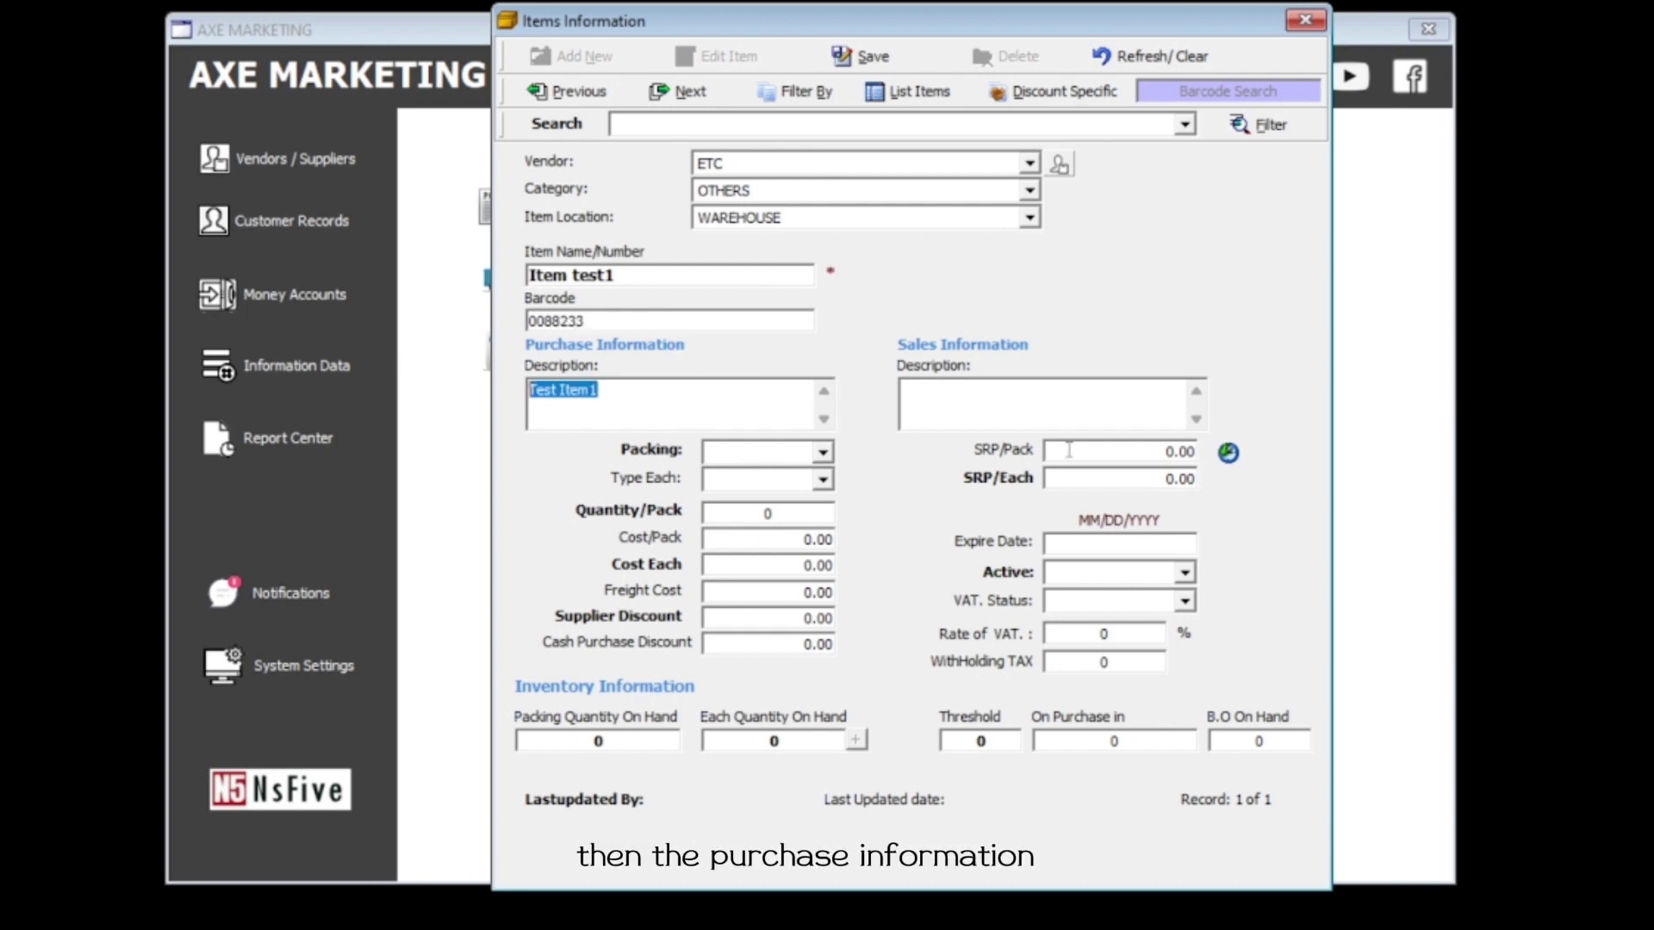
left_click(1075, 396)
key("ctrl+v")
Set packing and type each to PCS, quantity per pack to 1, and both the pack cost and each cost to 50
left_click(824, 456)
left_click(794, 479)
left_click(827, 480)
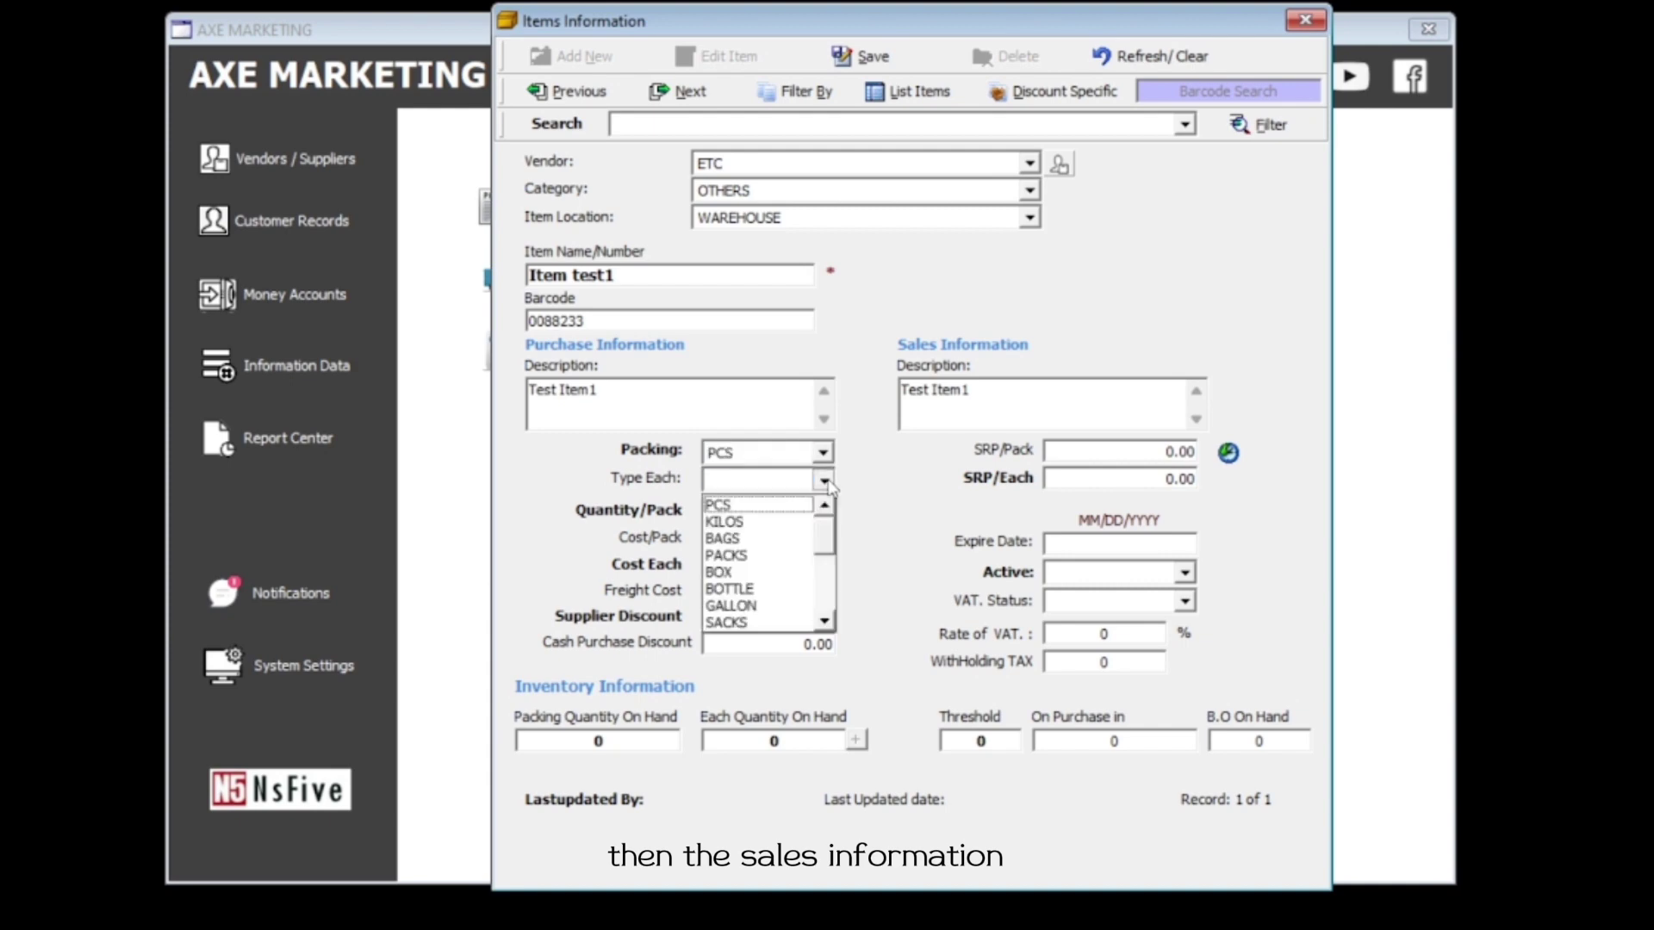
left_click(758, 505)
type("1")
key("Tab")
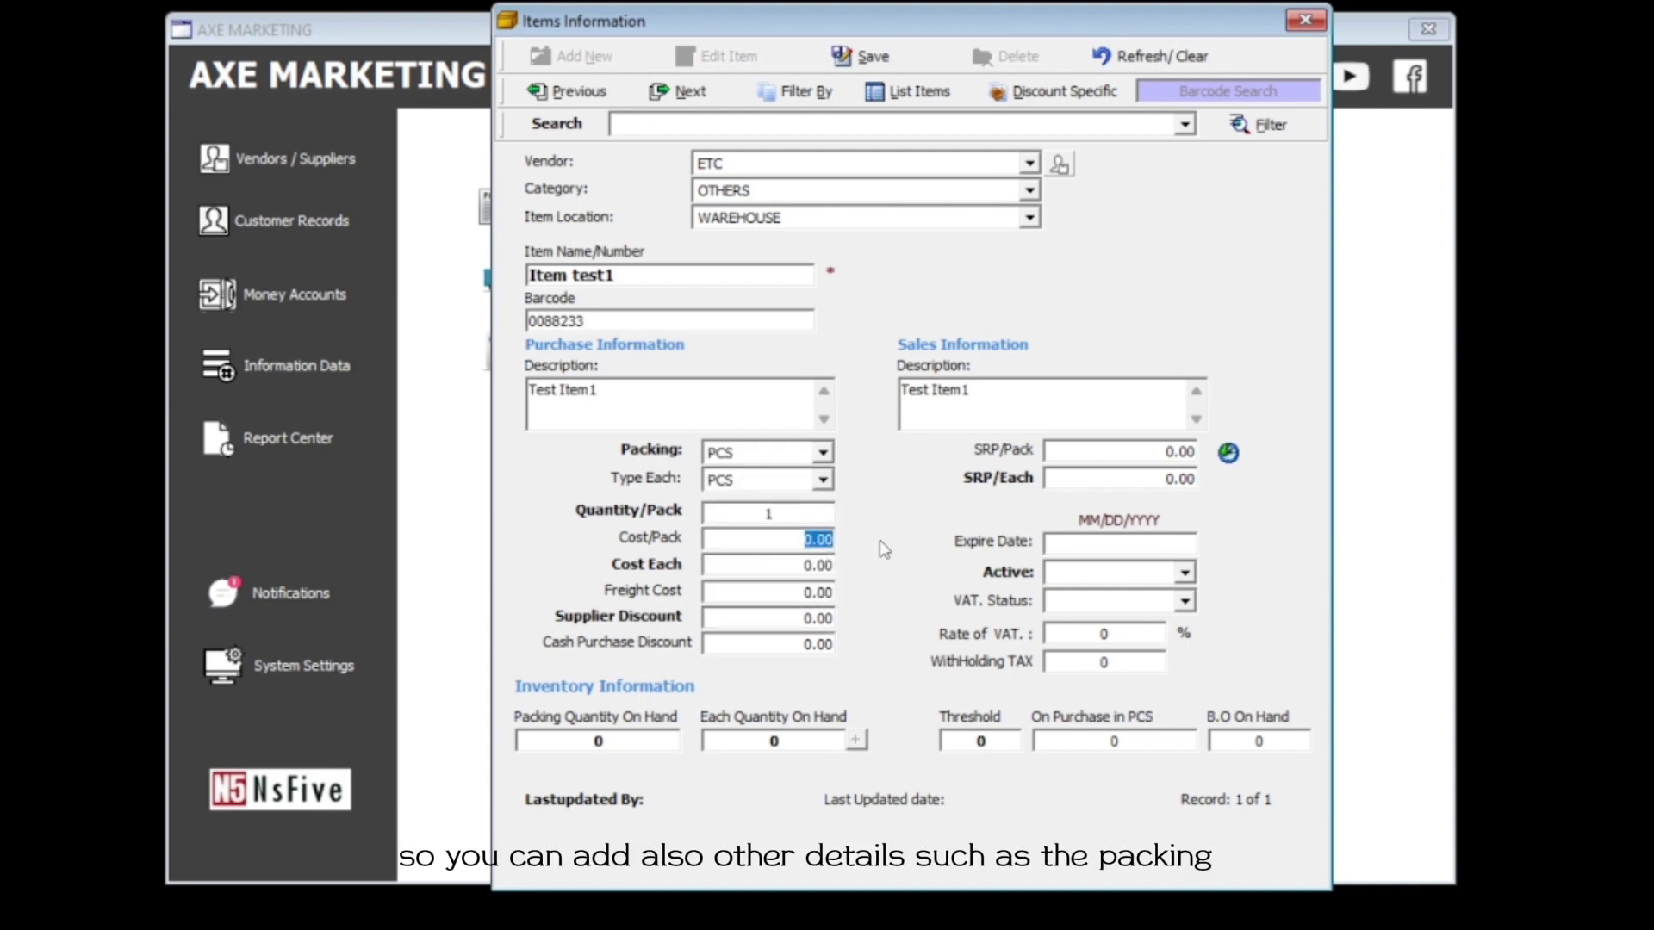
type("50")
key("Tab")
type("50")
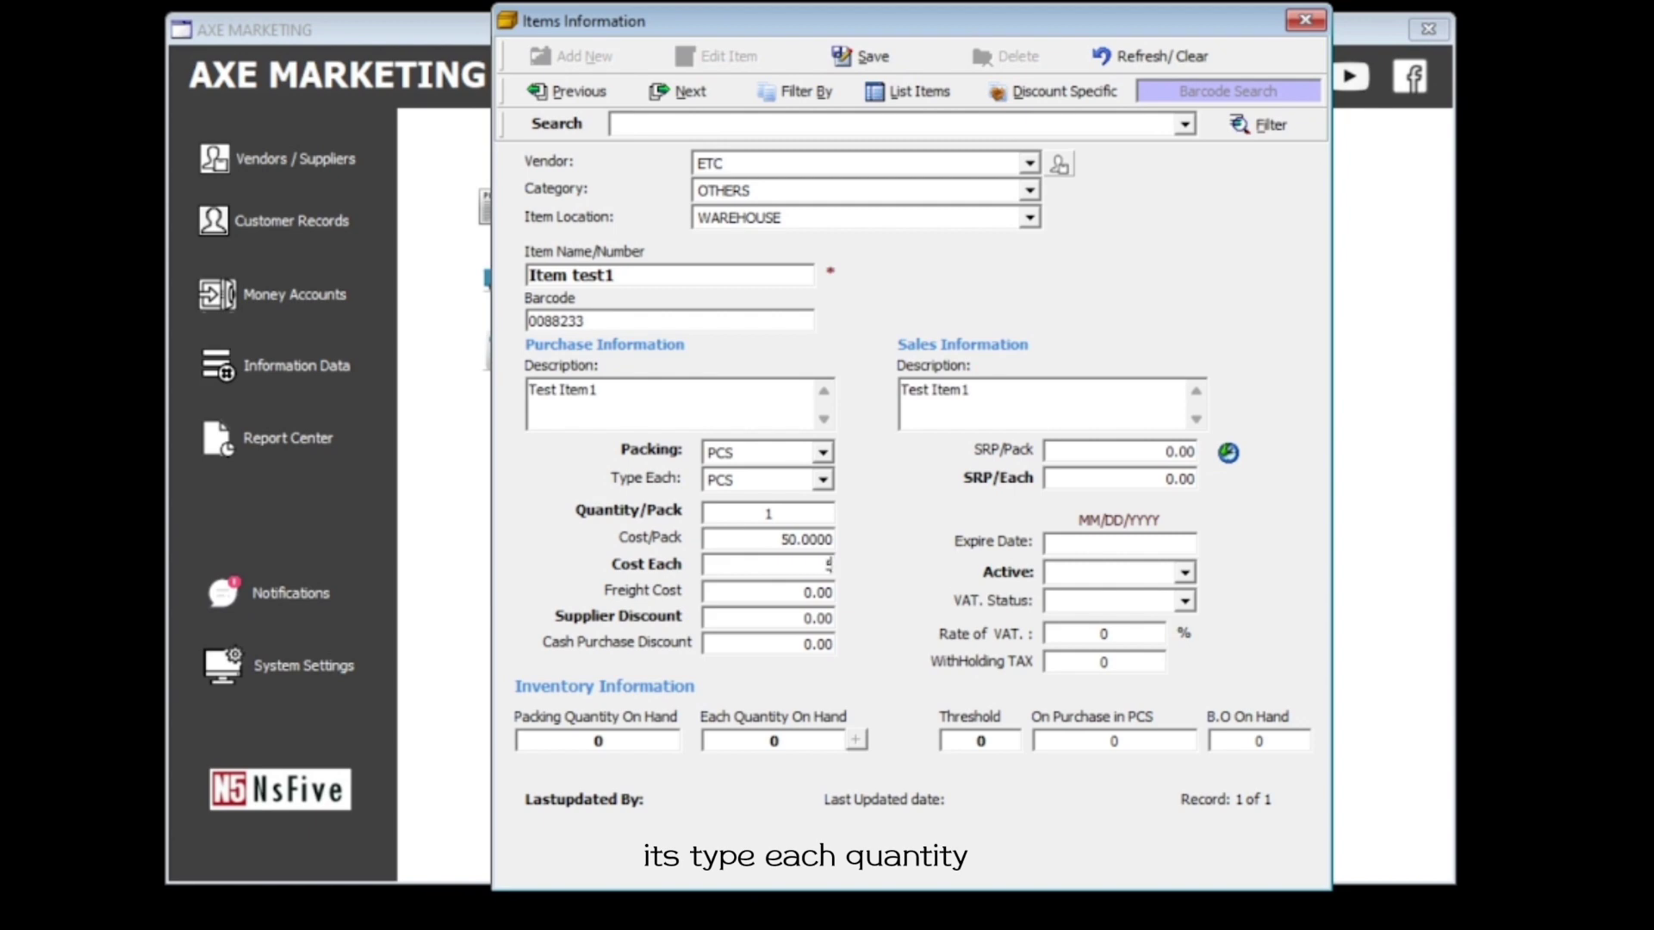
Set the item's suggested retail price to 80 per pack and per each
left_click_drag(1075, 458, 1280, 449)
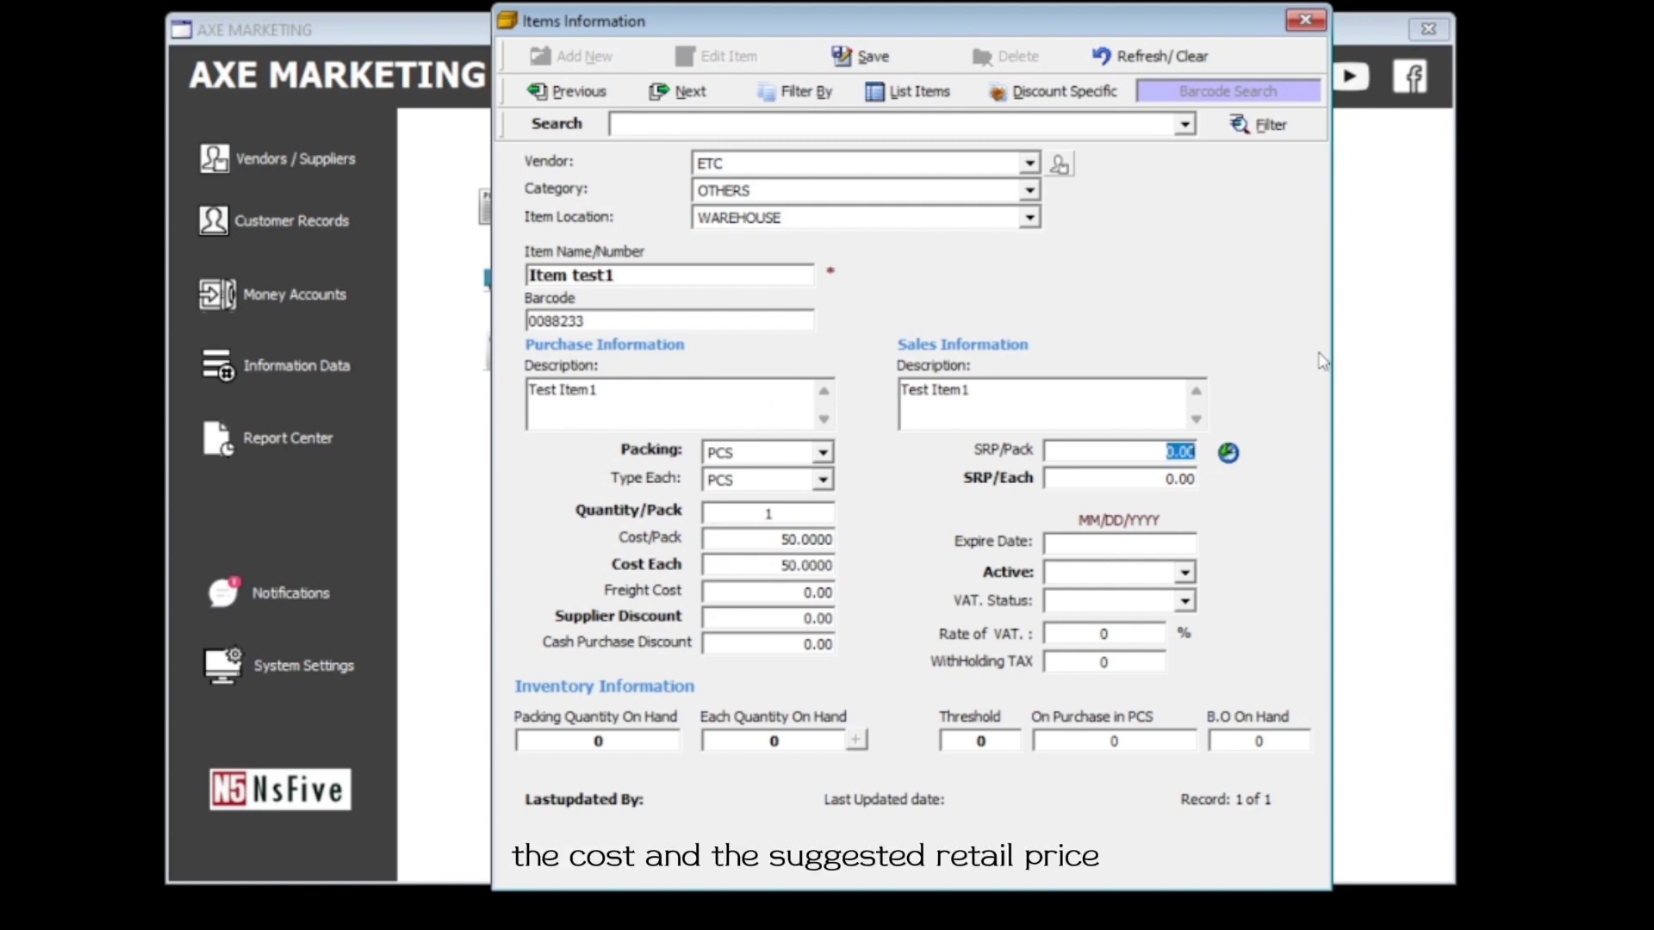
type("80")
key("Tab")
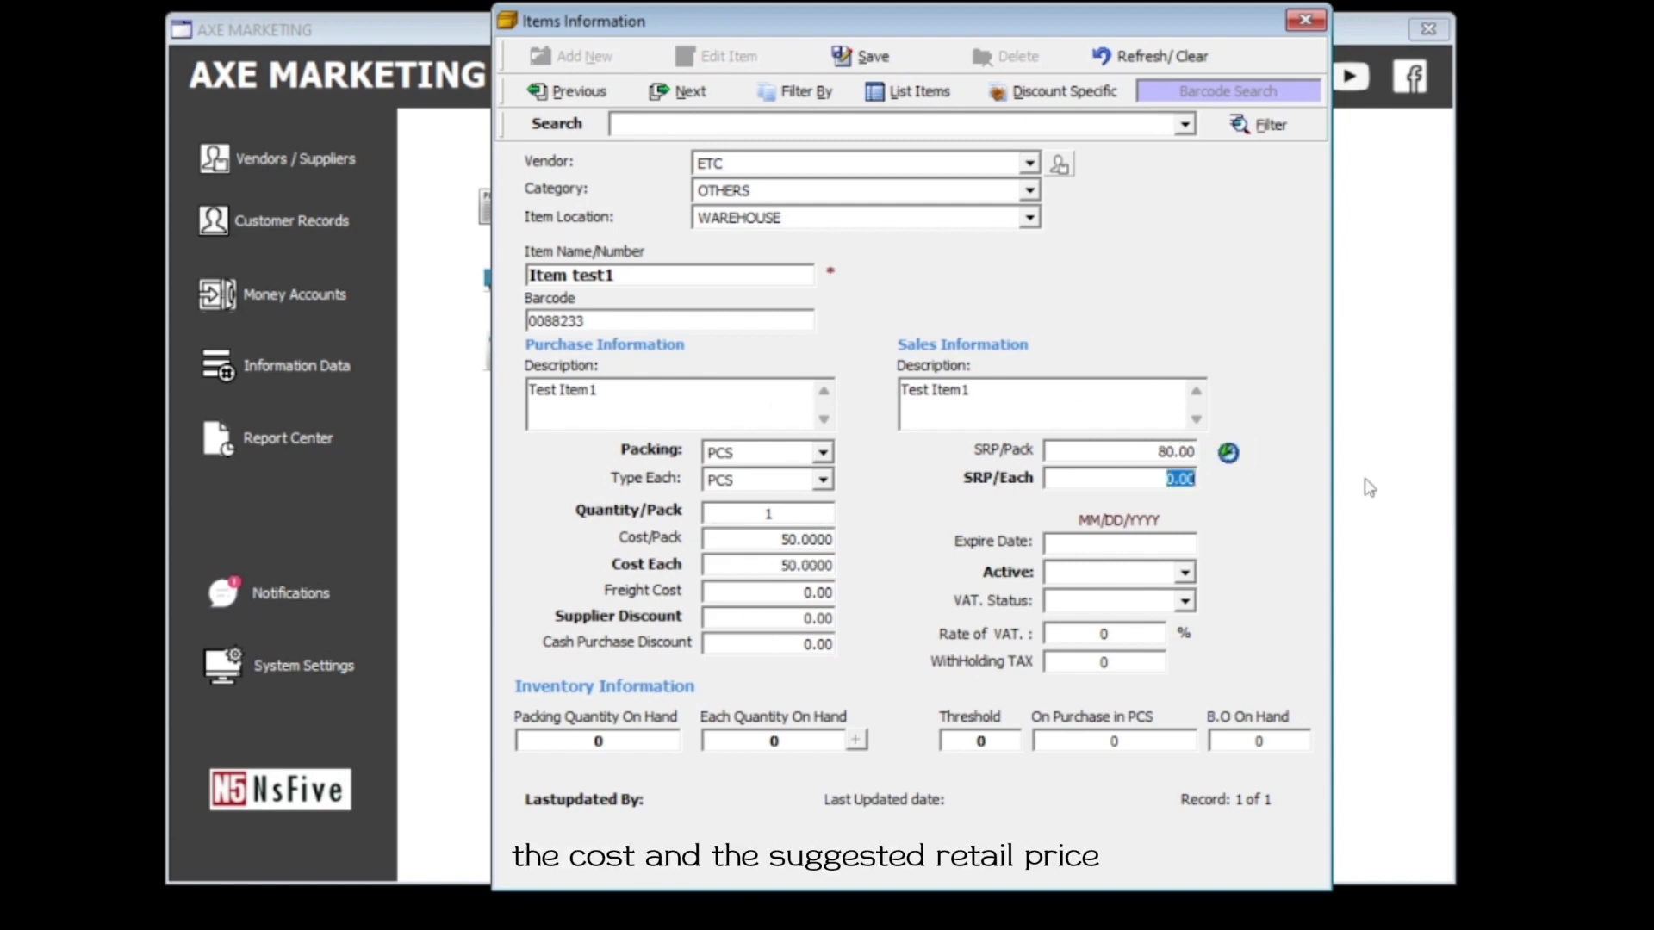
key("Tab")
Set the expire date to NA, Active to YES and the VAT status to NA, and save the item
type("NA")
left_click(1185, 575)
left_click(1145, 596)
left_click(1185, 602)
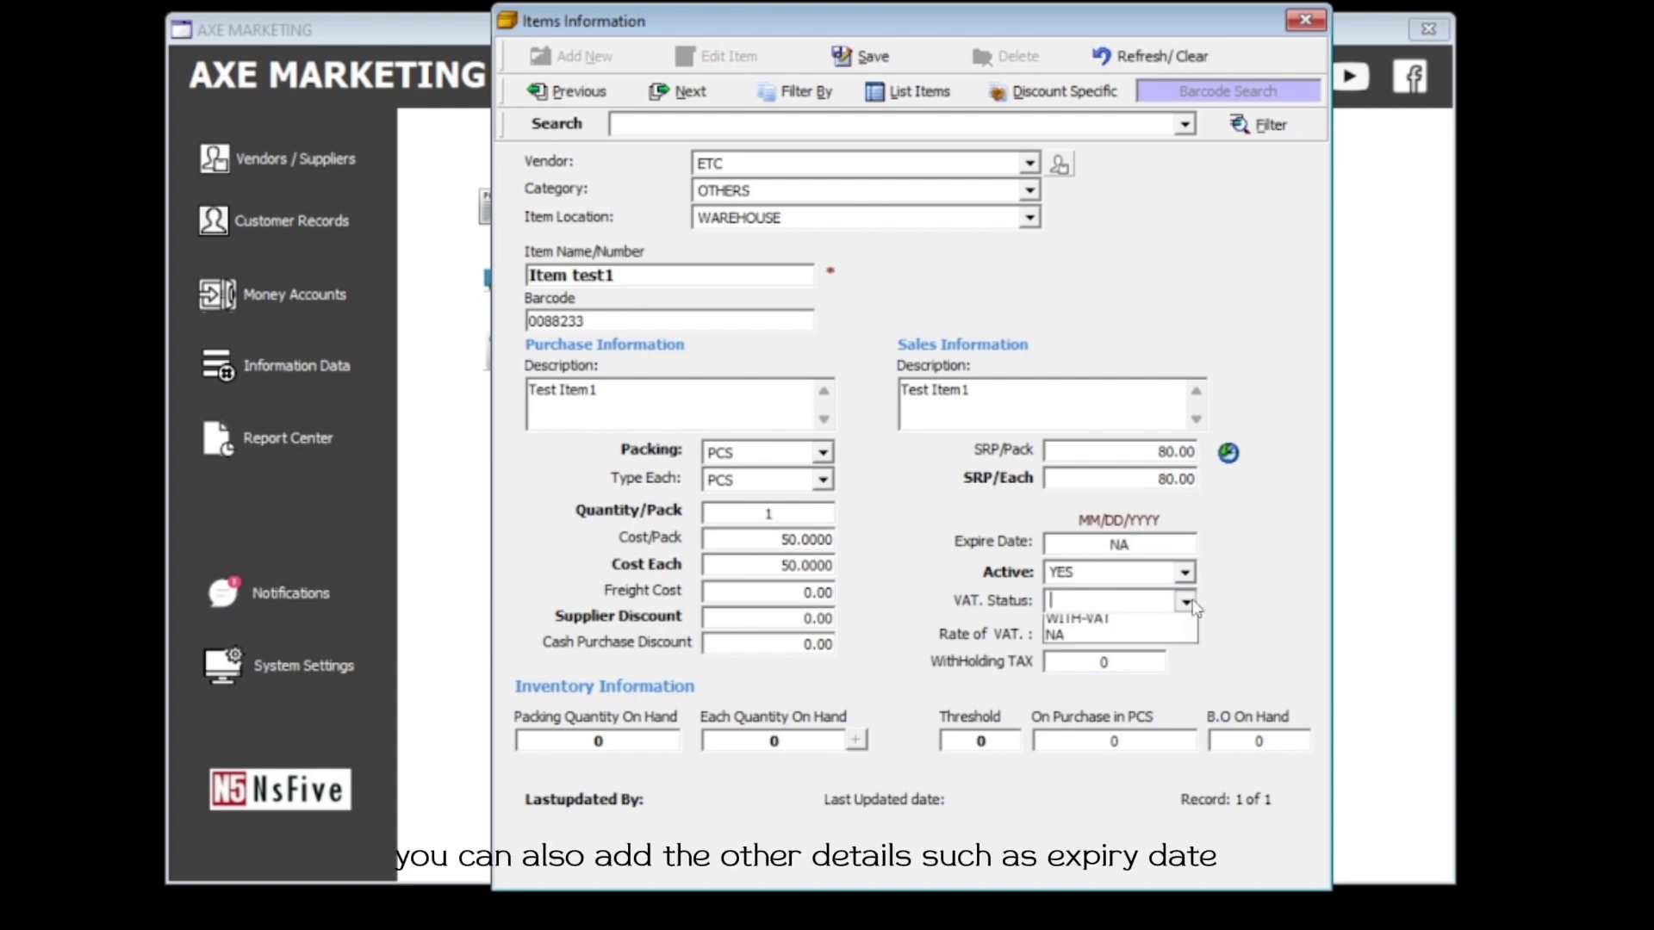
left_click(1120, 659)
left_click(1185, 602)
left_click(1240, 603)
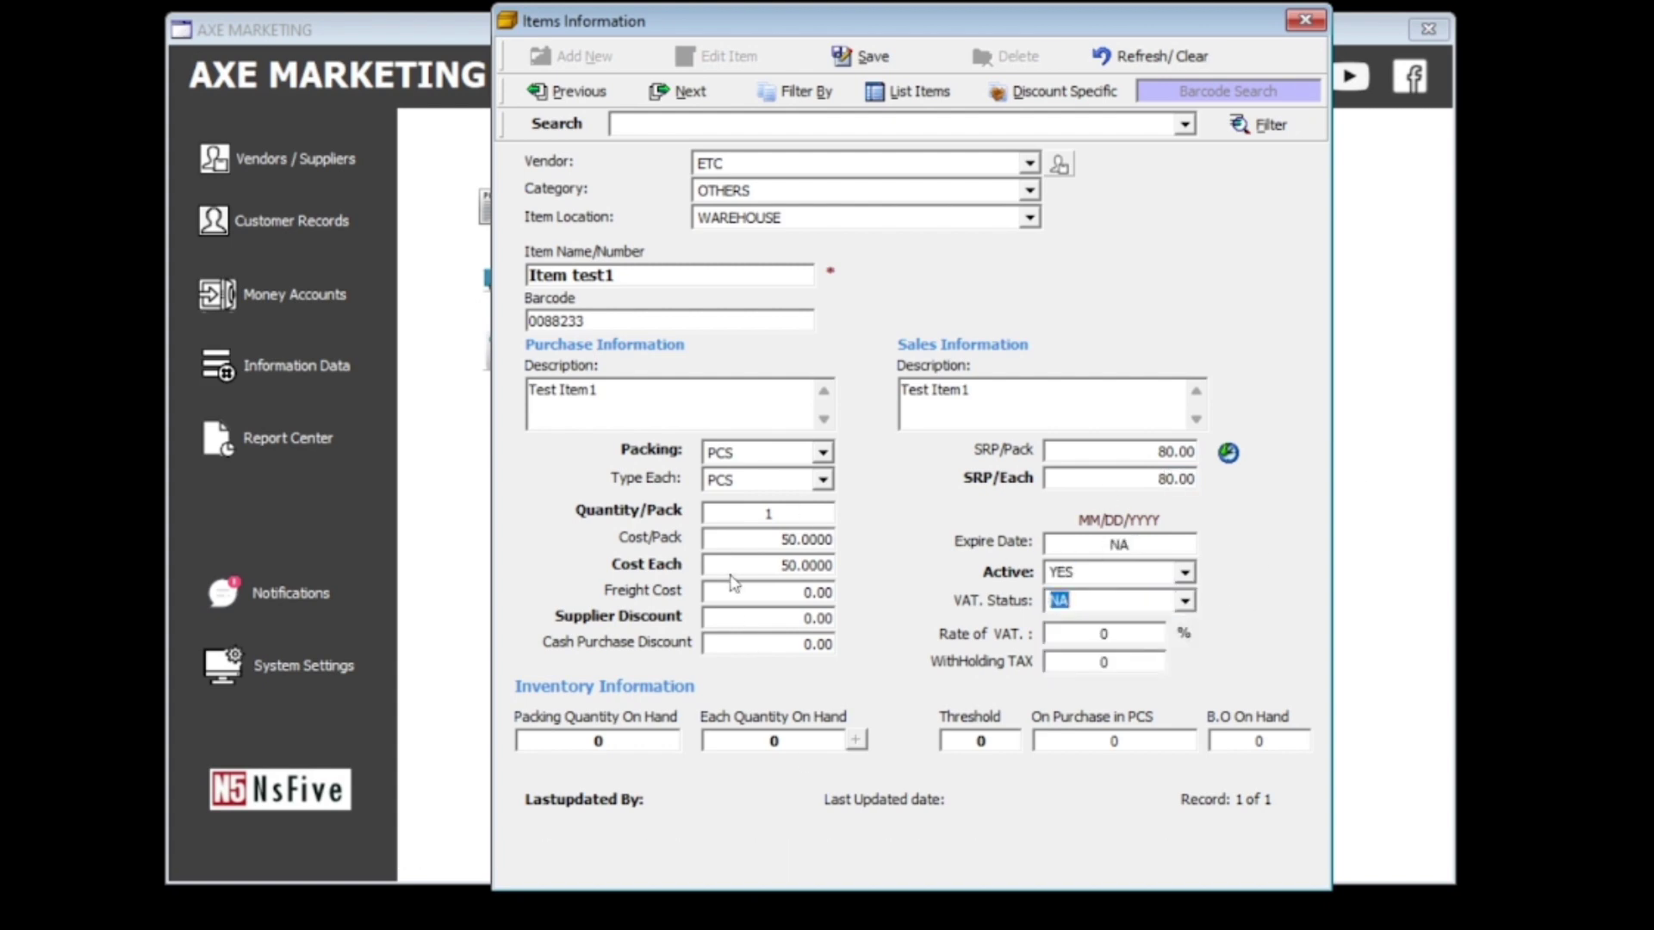
key("Tab")
key("Tab")
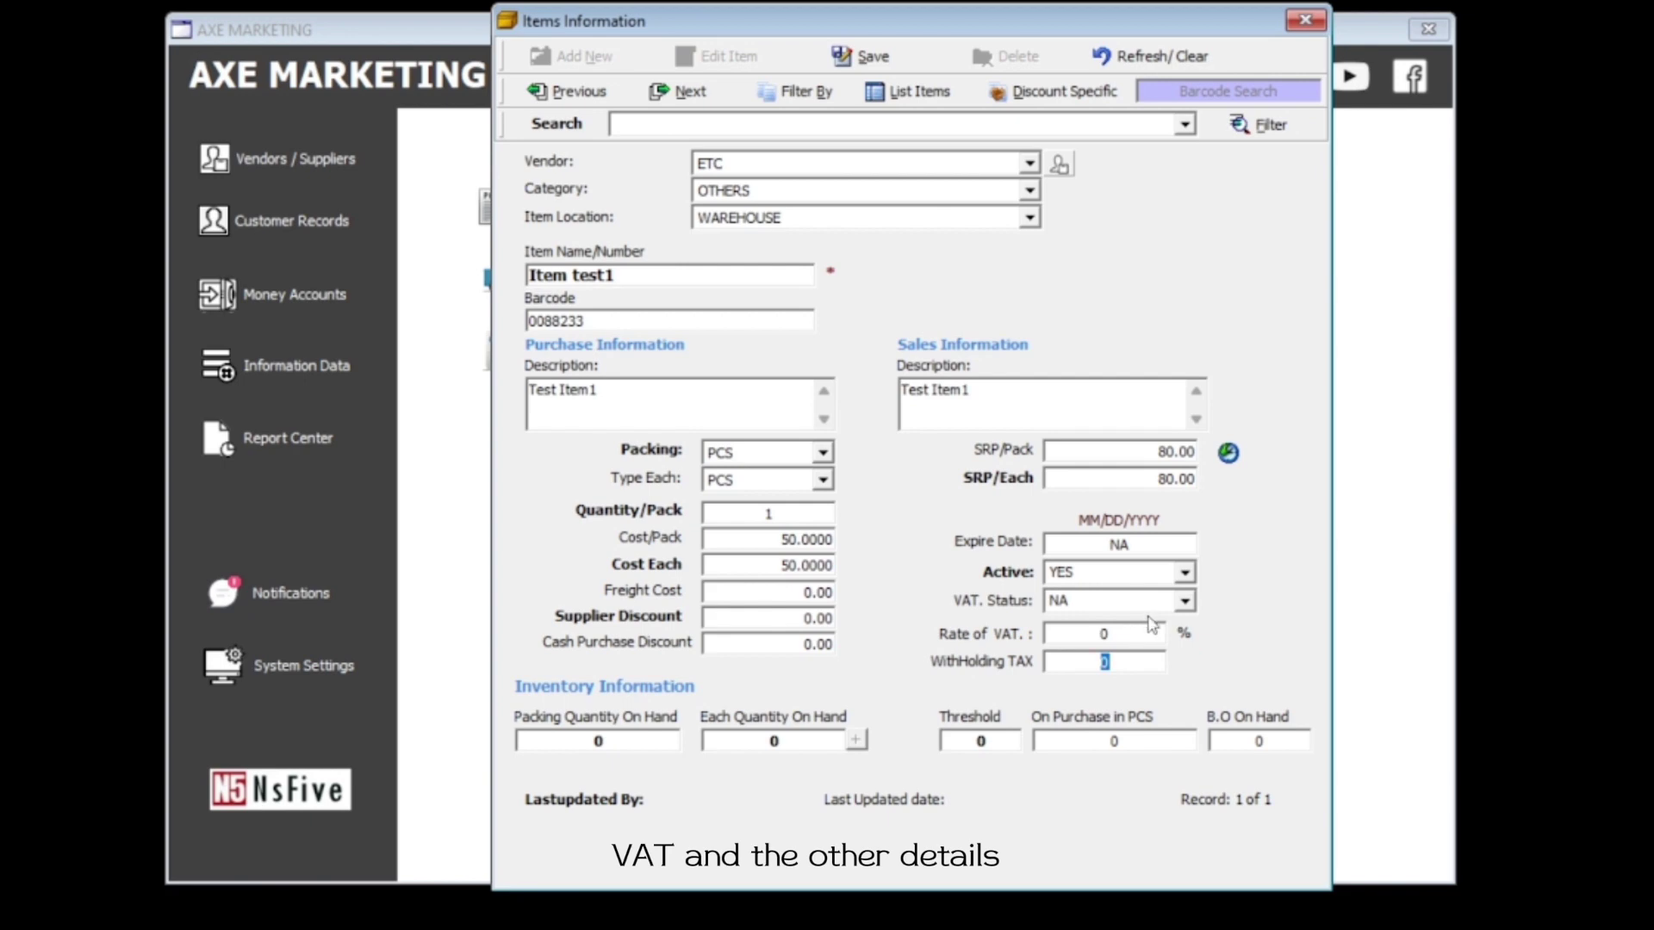
left_click(1186, 602)
left_click(1185, 602)
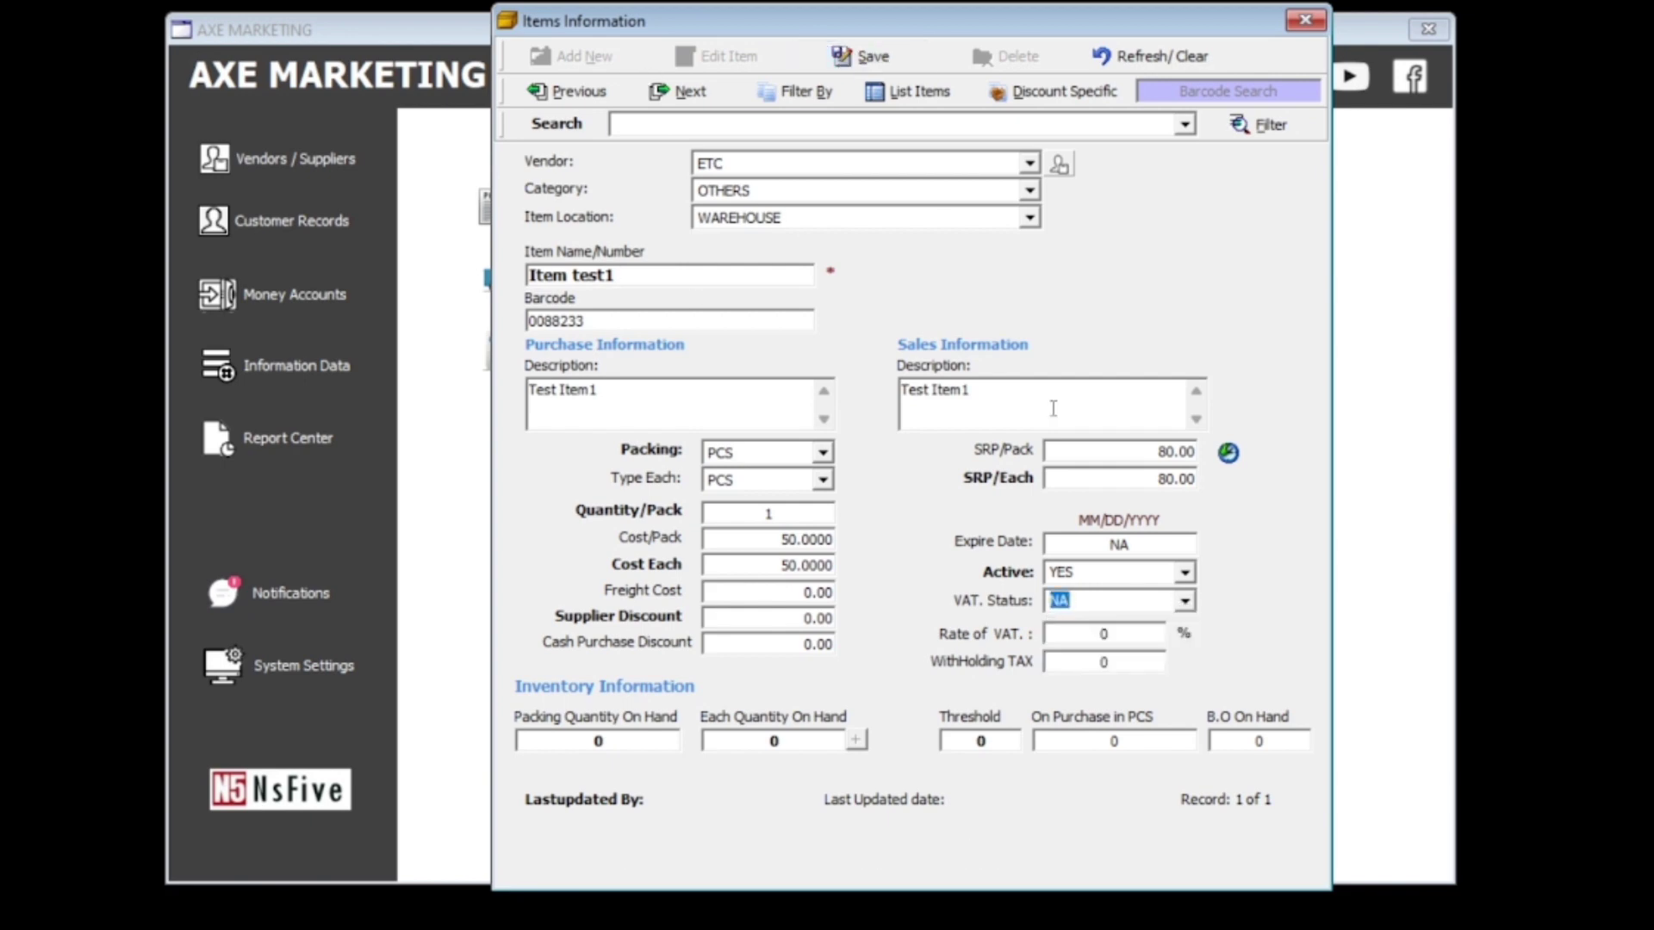
left_click(862, 56)
key("Return")
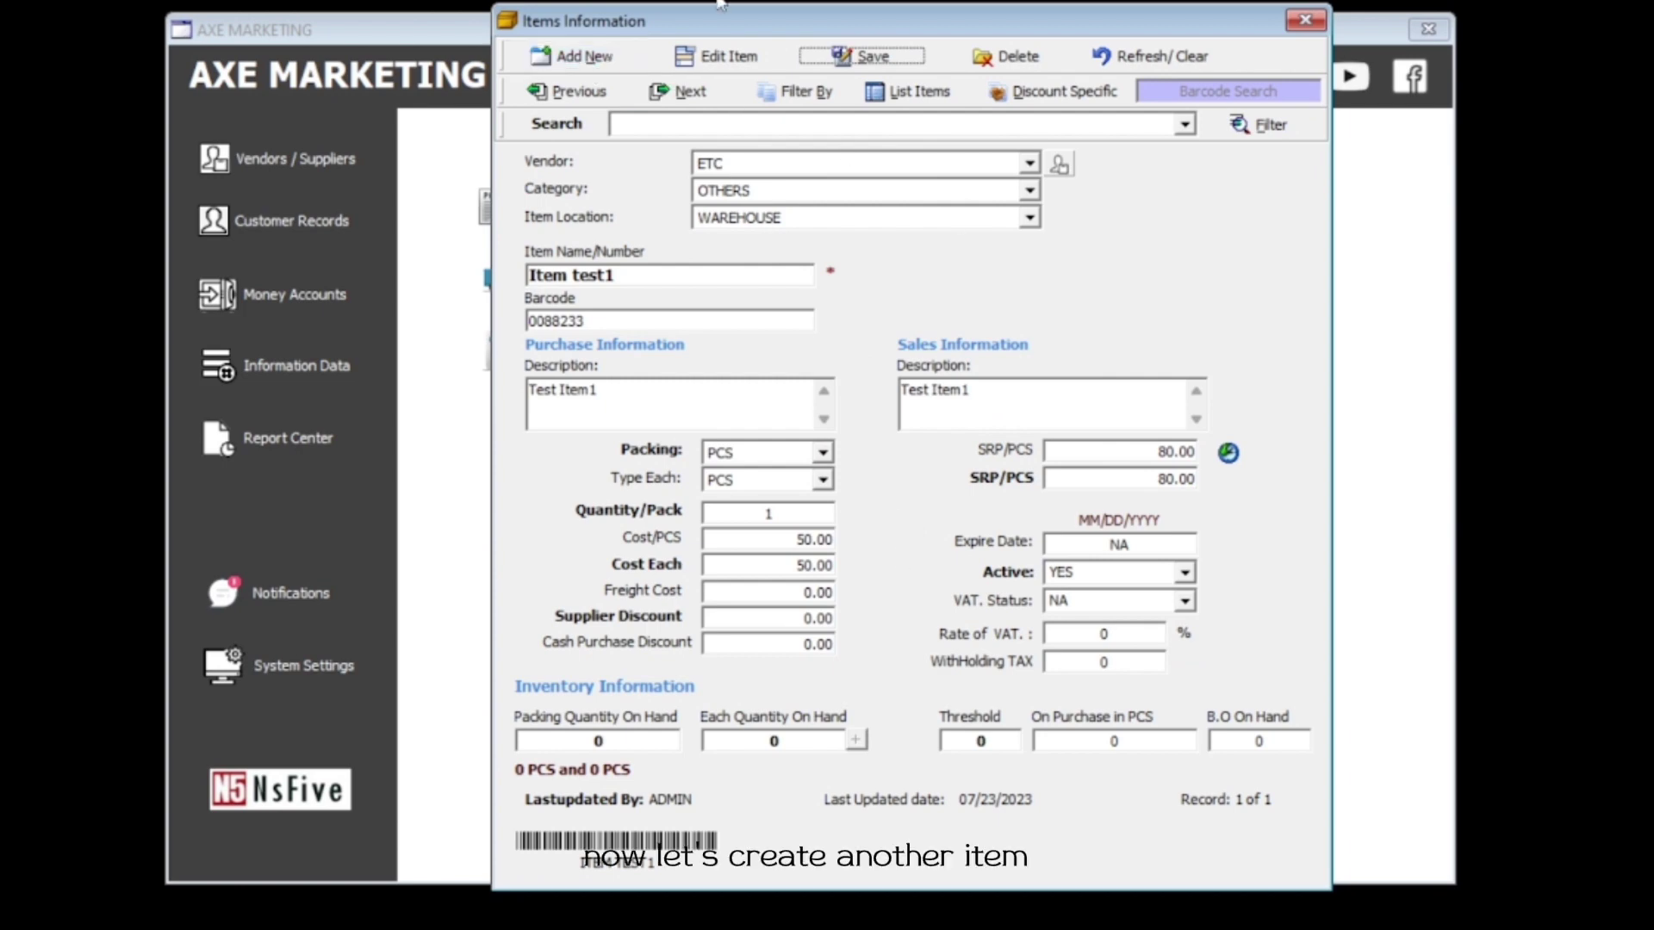
Start a second inventory item for vendor ETC with category OTHERS and item location WAREHOUSE
left_click_drag(617, 276, 527, 276)
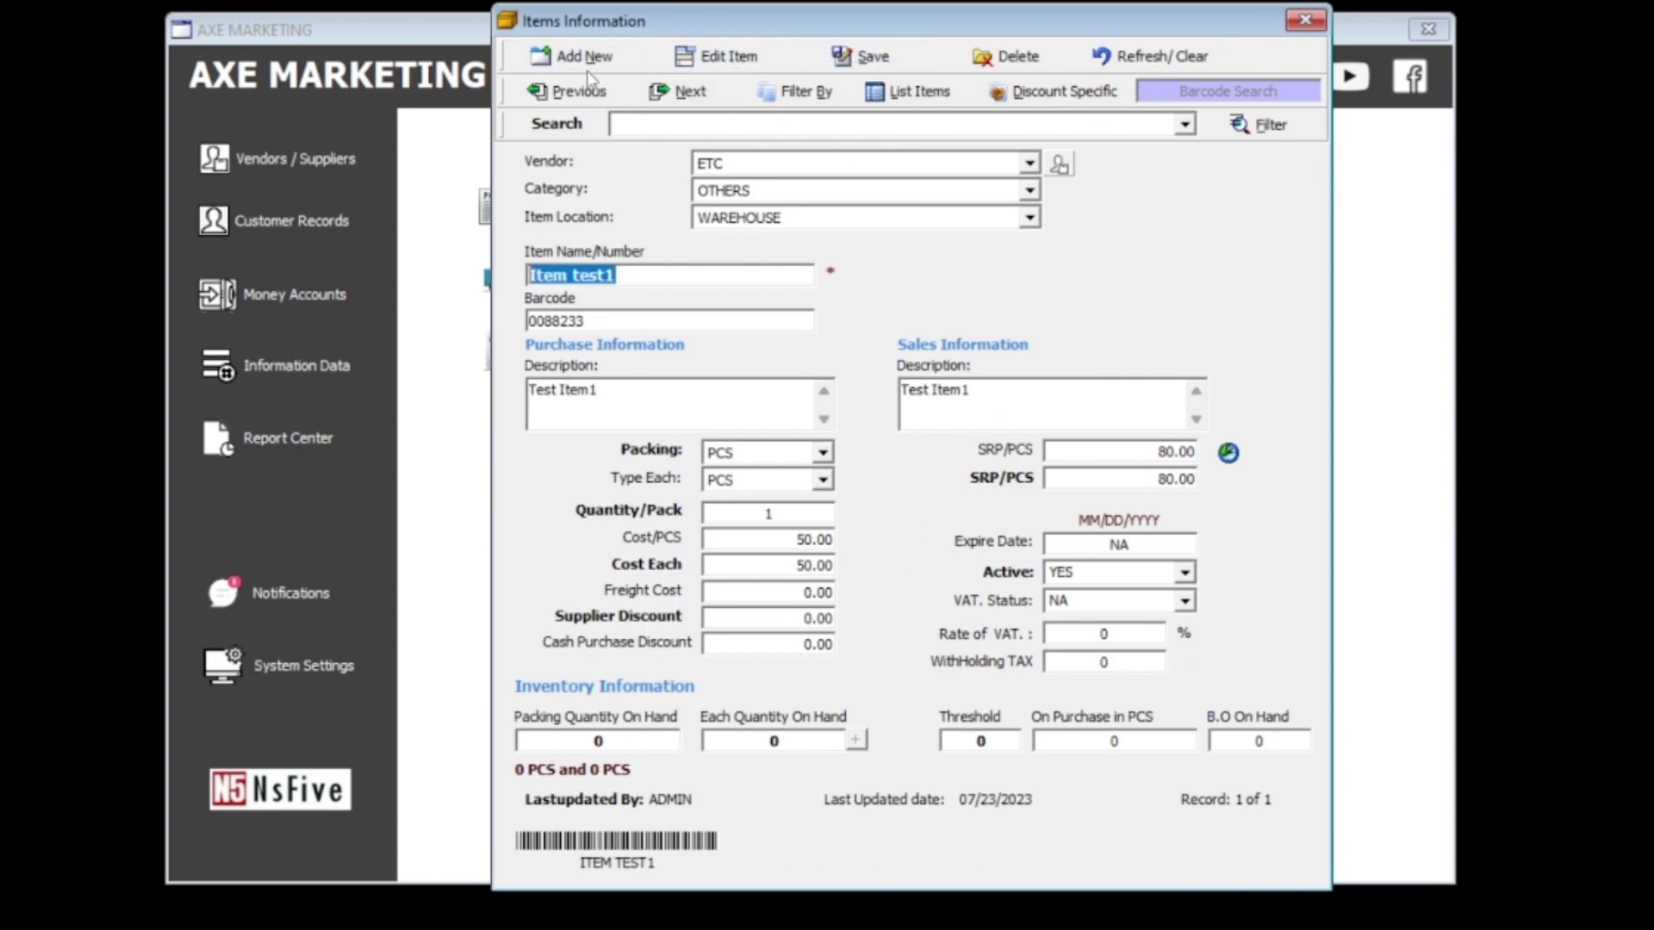
left_click(572, 57)
left_click(860, 192)
left_click(848, 250)
left_click(844, 218)
left_click(842, 244)
Name the second item "Test Item2" and enter 0000011 as its barcode
left_click(729, 278)
type("Test Item1")
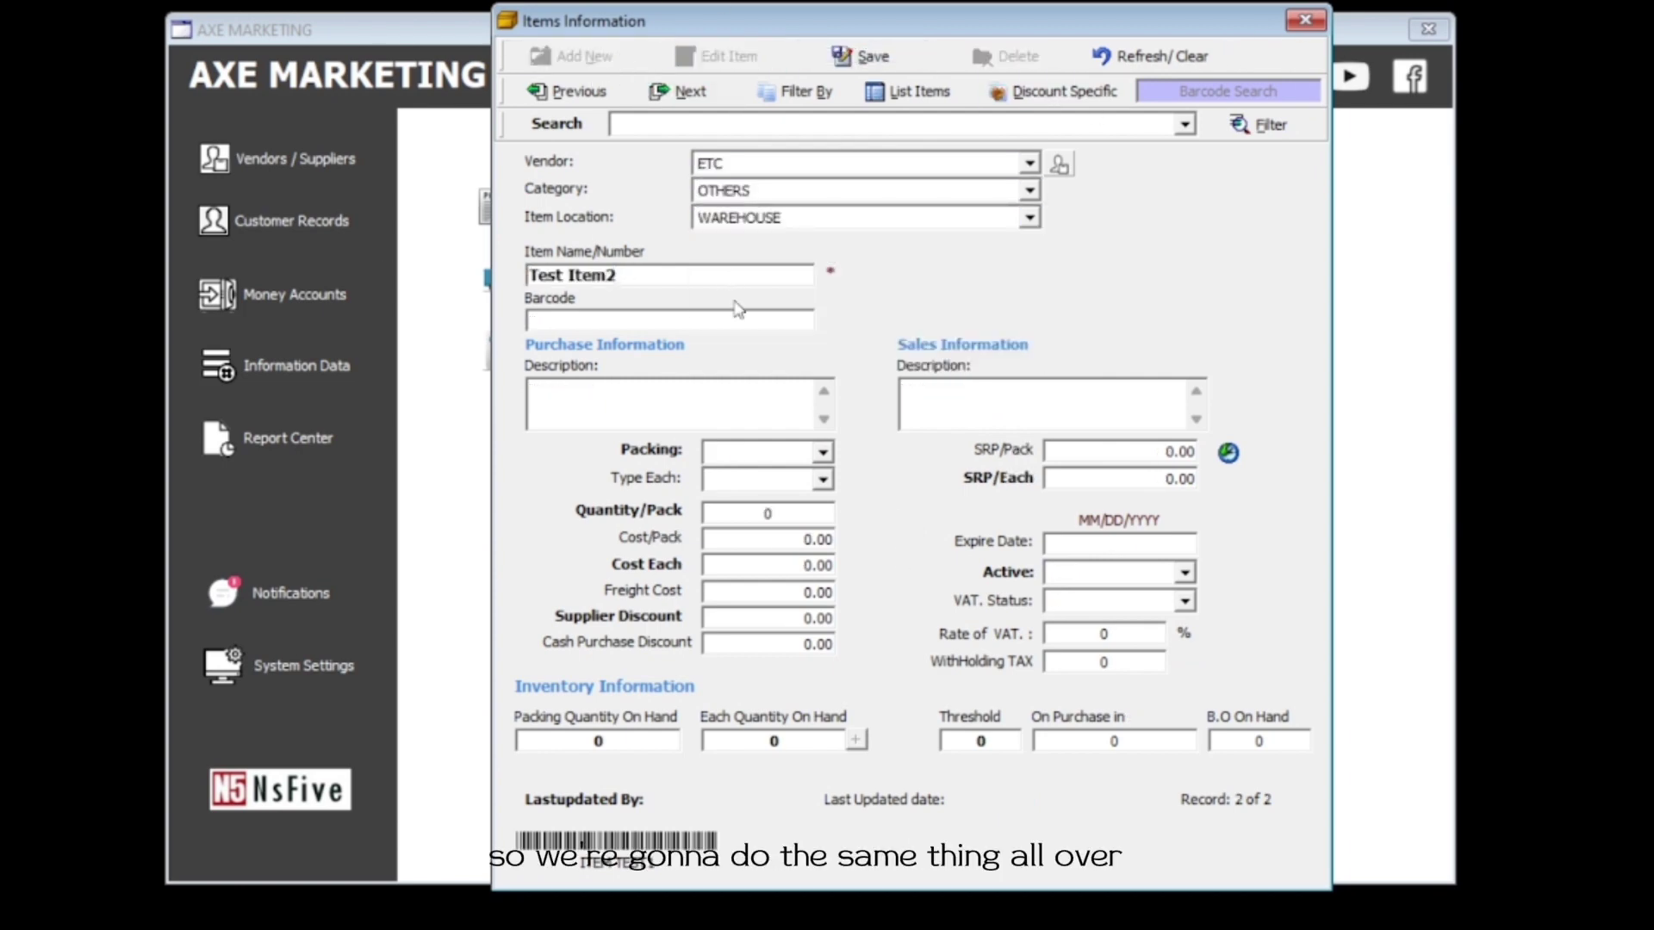
left_click(714, 317)
type("0000011")
Fill the second item's purchase and sales descriptions with "Test Item2"
key("Tab")
key("ctrl+c")
right_click(542, 399)
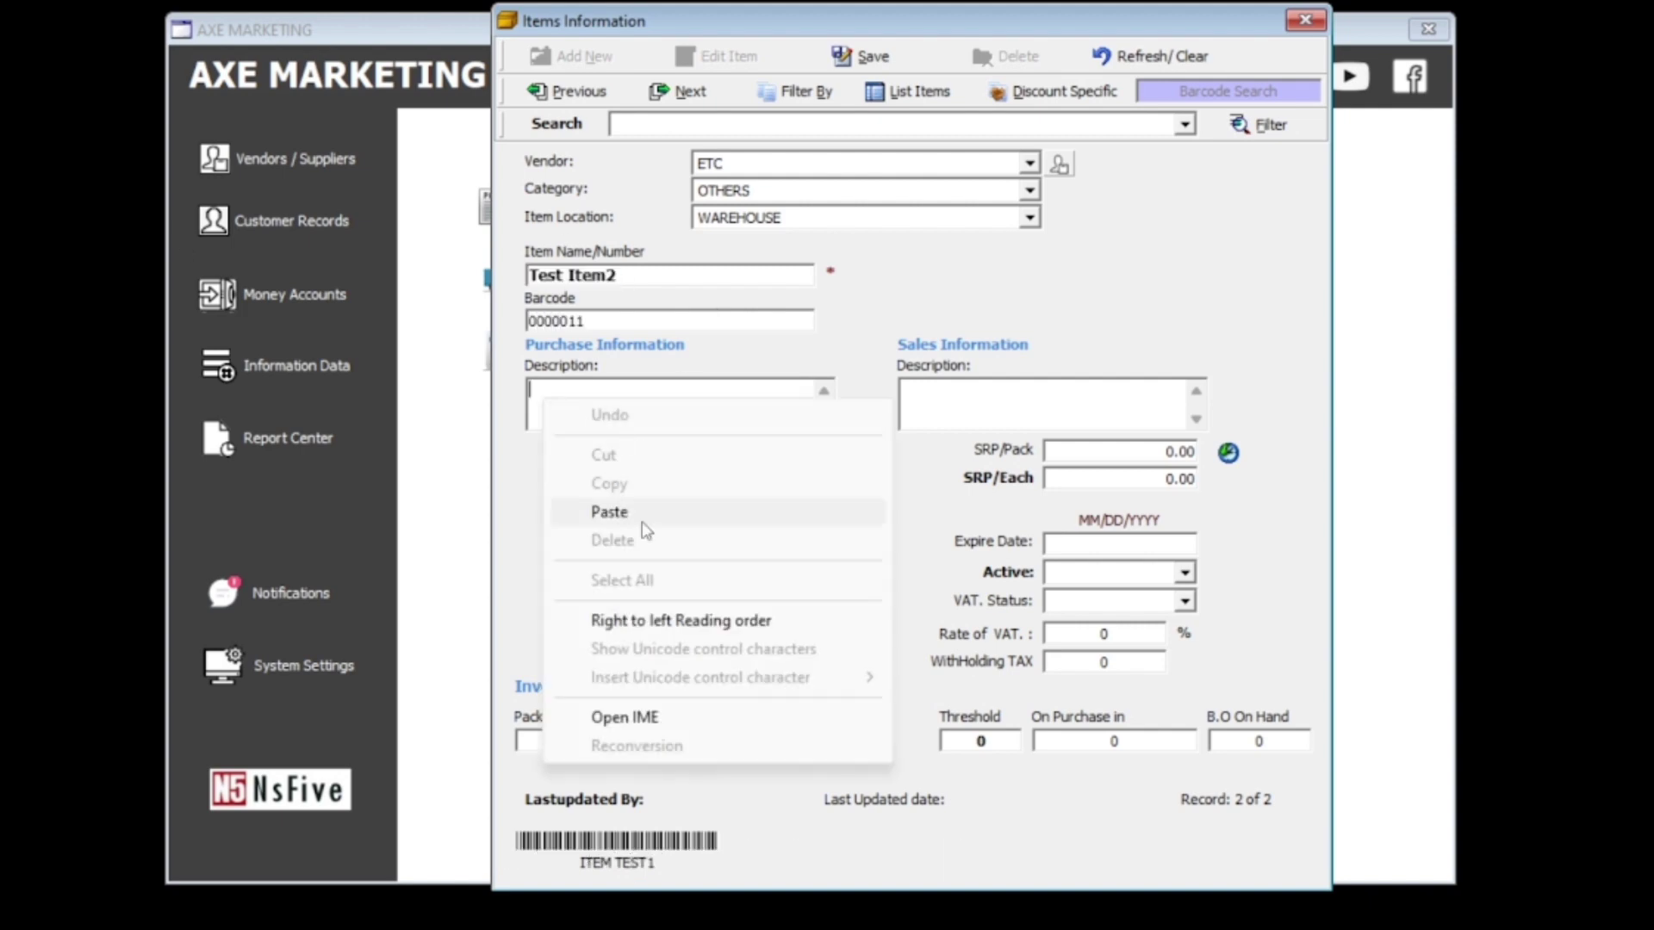
left_click(609, 513)
Set Test Item2's packing and type each to PCS, quantity per pack to 1, and both pack and each cost to 100
type("1")
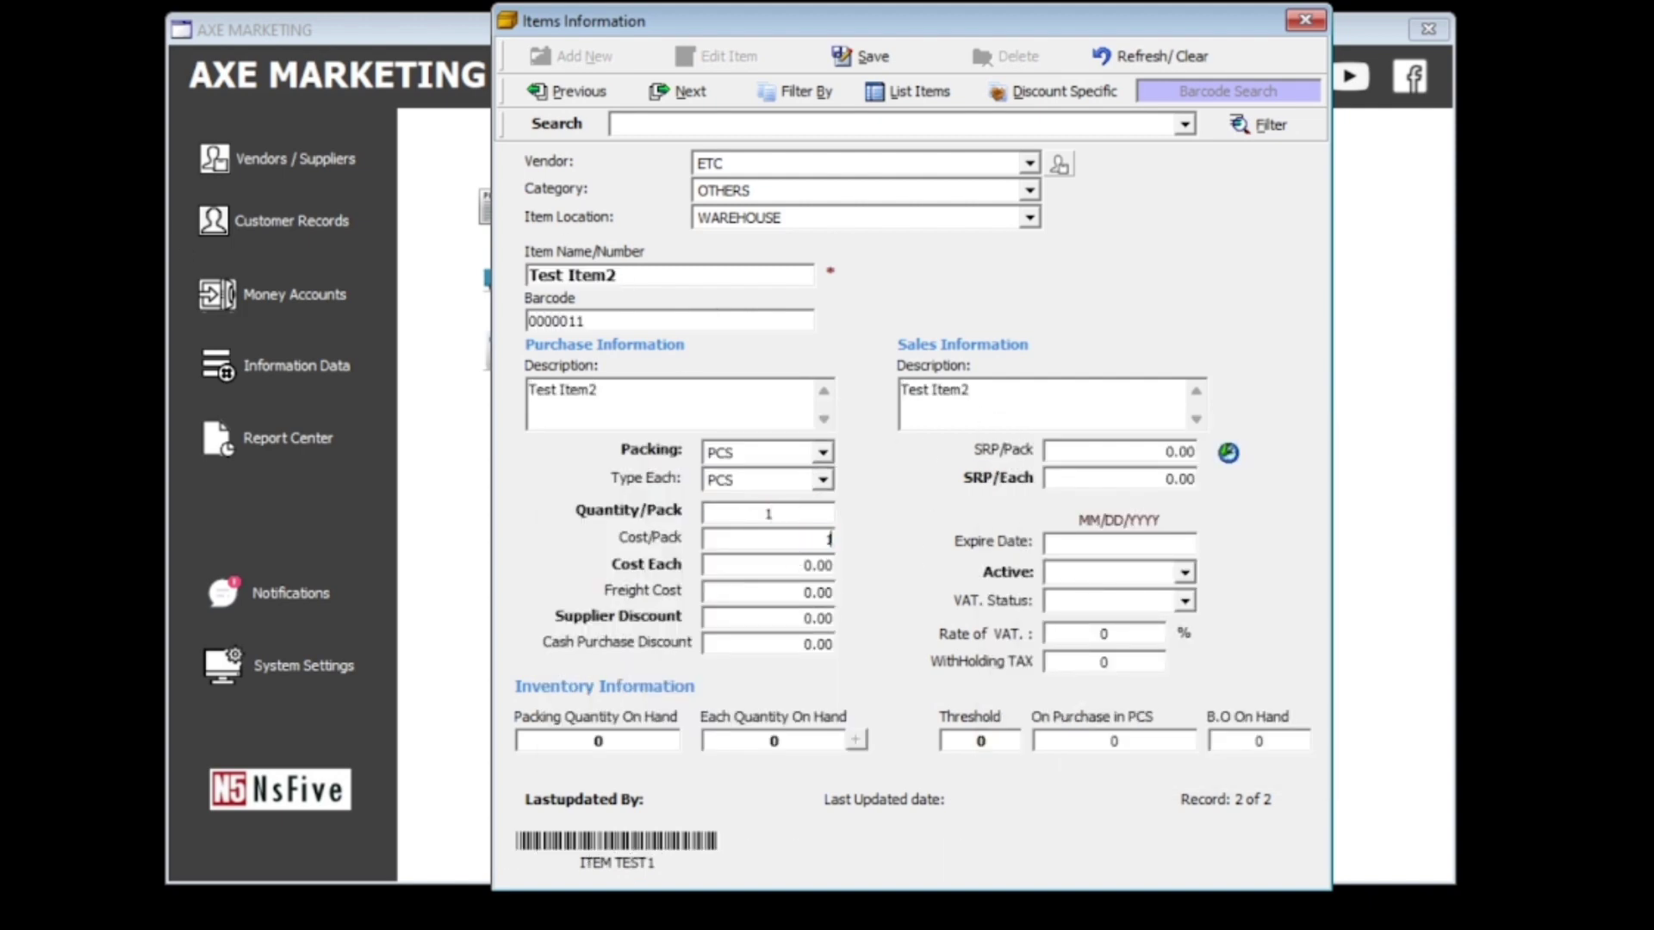
type("00")
left_click_drag(801, 566, 946, 592)
type("100")
Set Test Item2's suggested retail price to 130 per pack and per each
left_click_drag(1162, 452, 1257, 450)
type("130")
key("Tab")
Set expire date NA, Active YES, VAT status WITH-VAT and a 12% VAT rate, and save Test Item2
left_click(1137, 546)
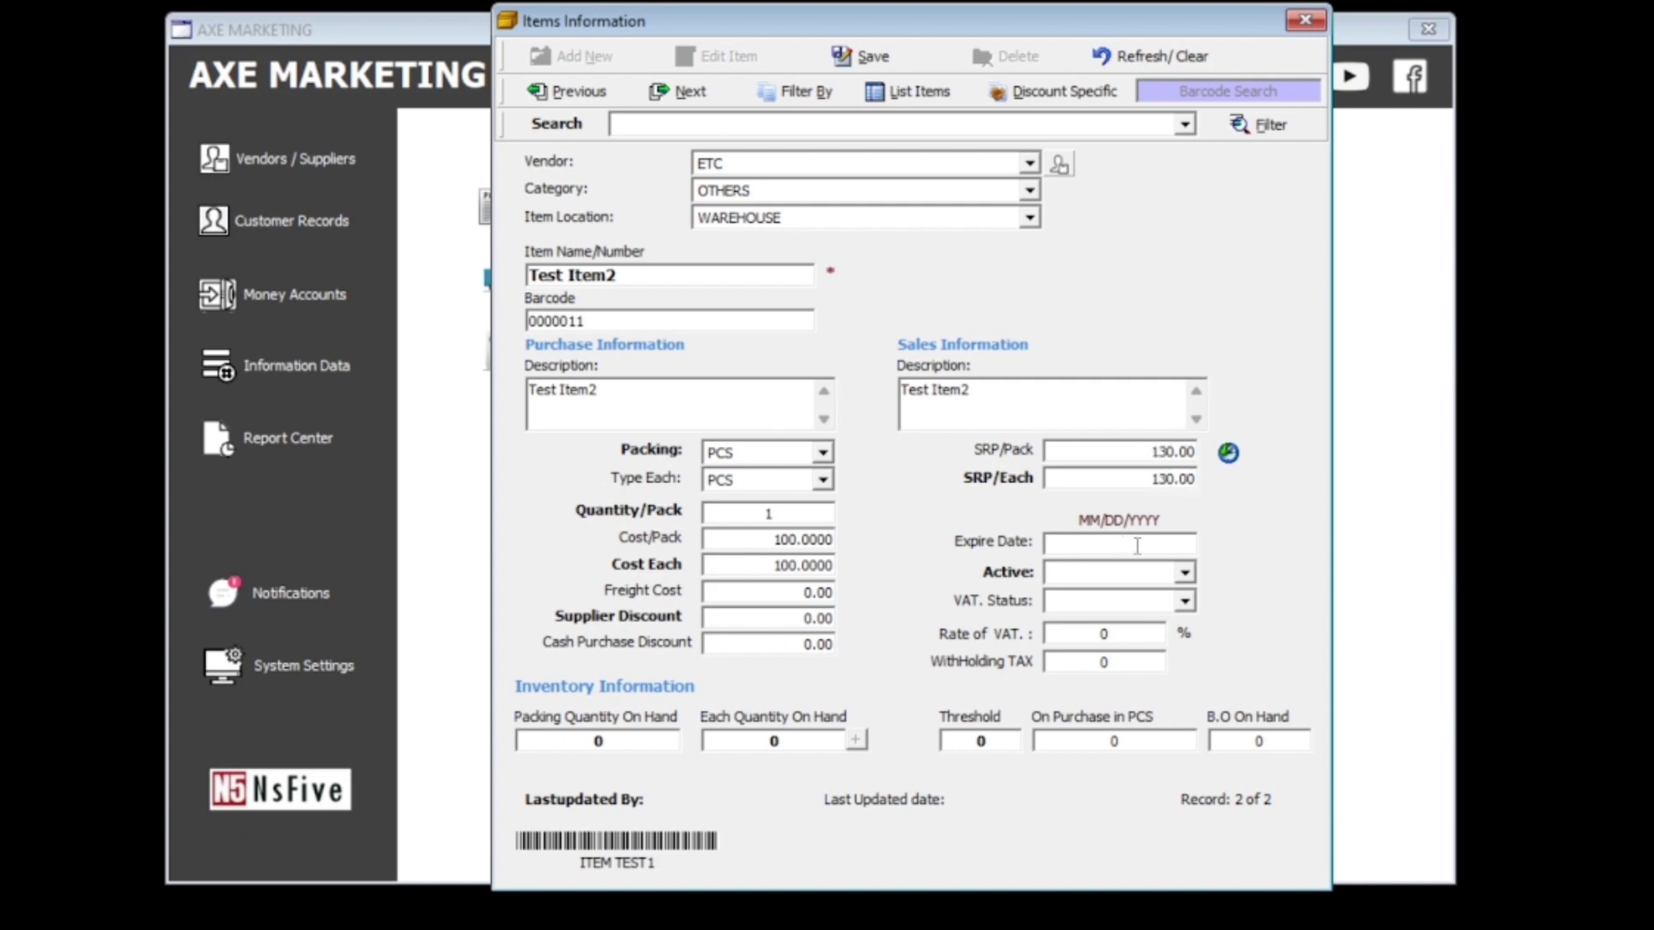
left_click(1185, 600)
left_click(1102, 641)
left_click(1120, 635)
type("12")
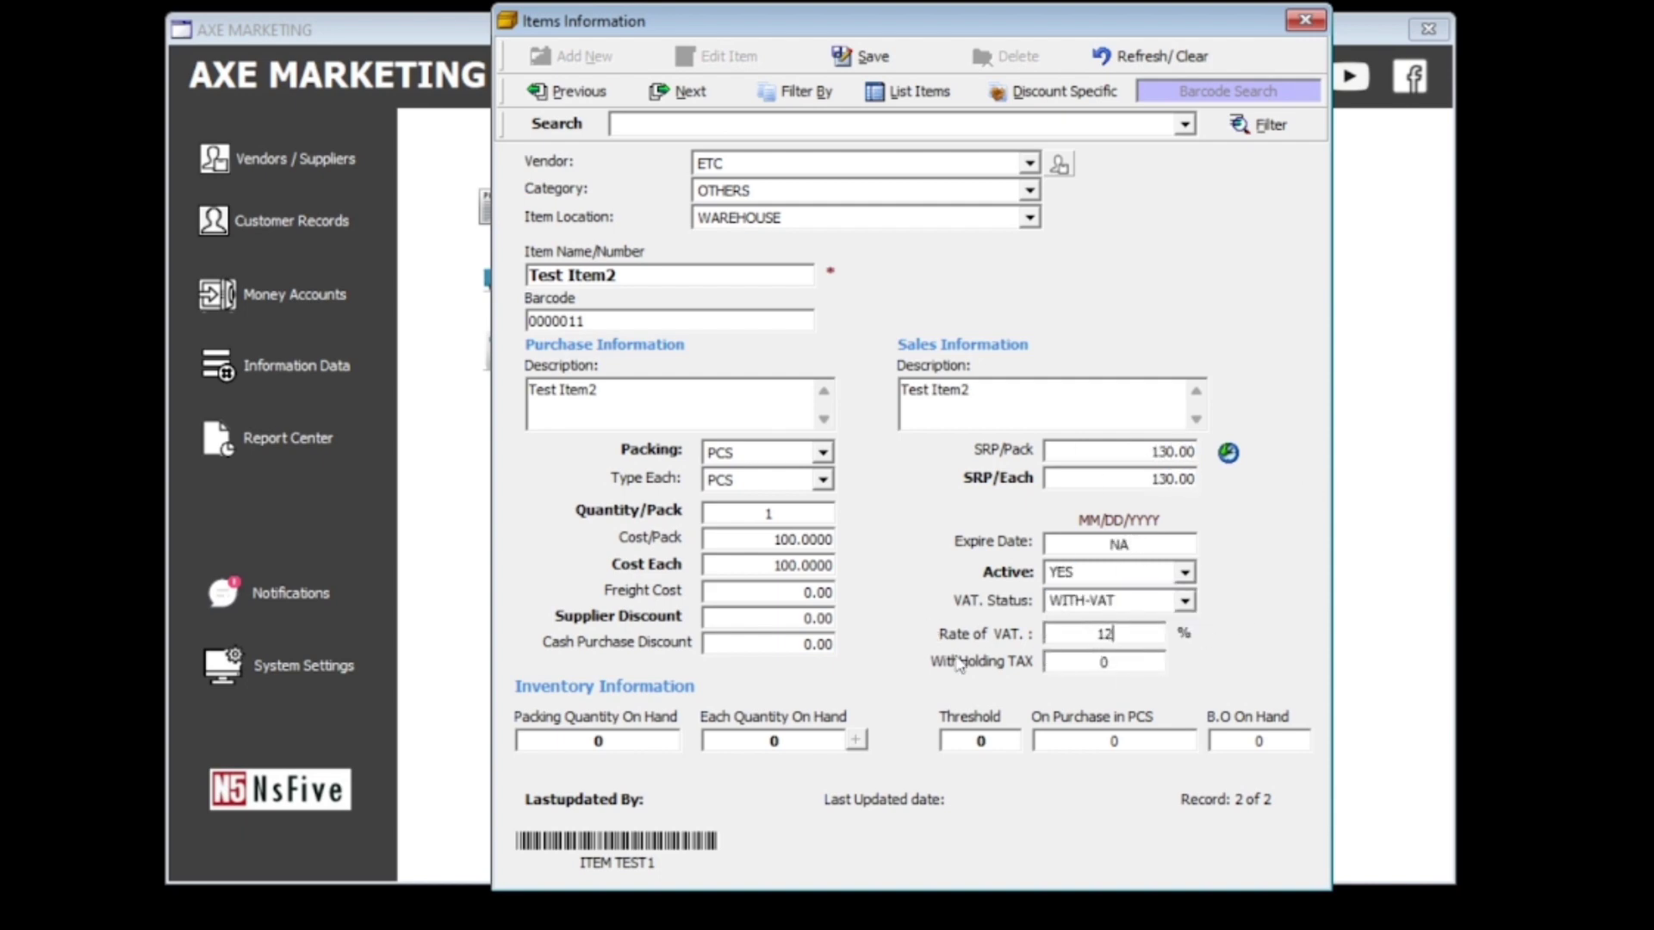
left_click(872, 56)
key("Return")
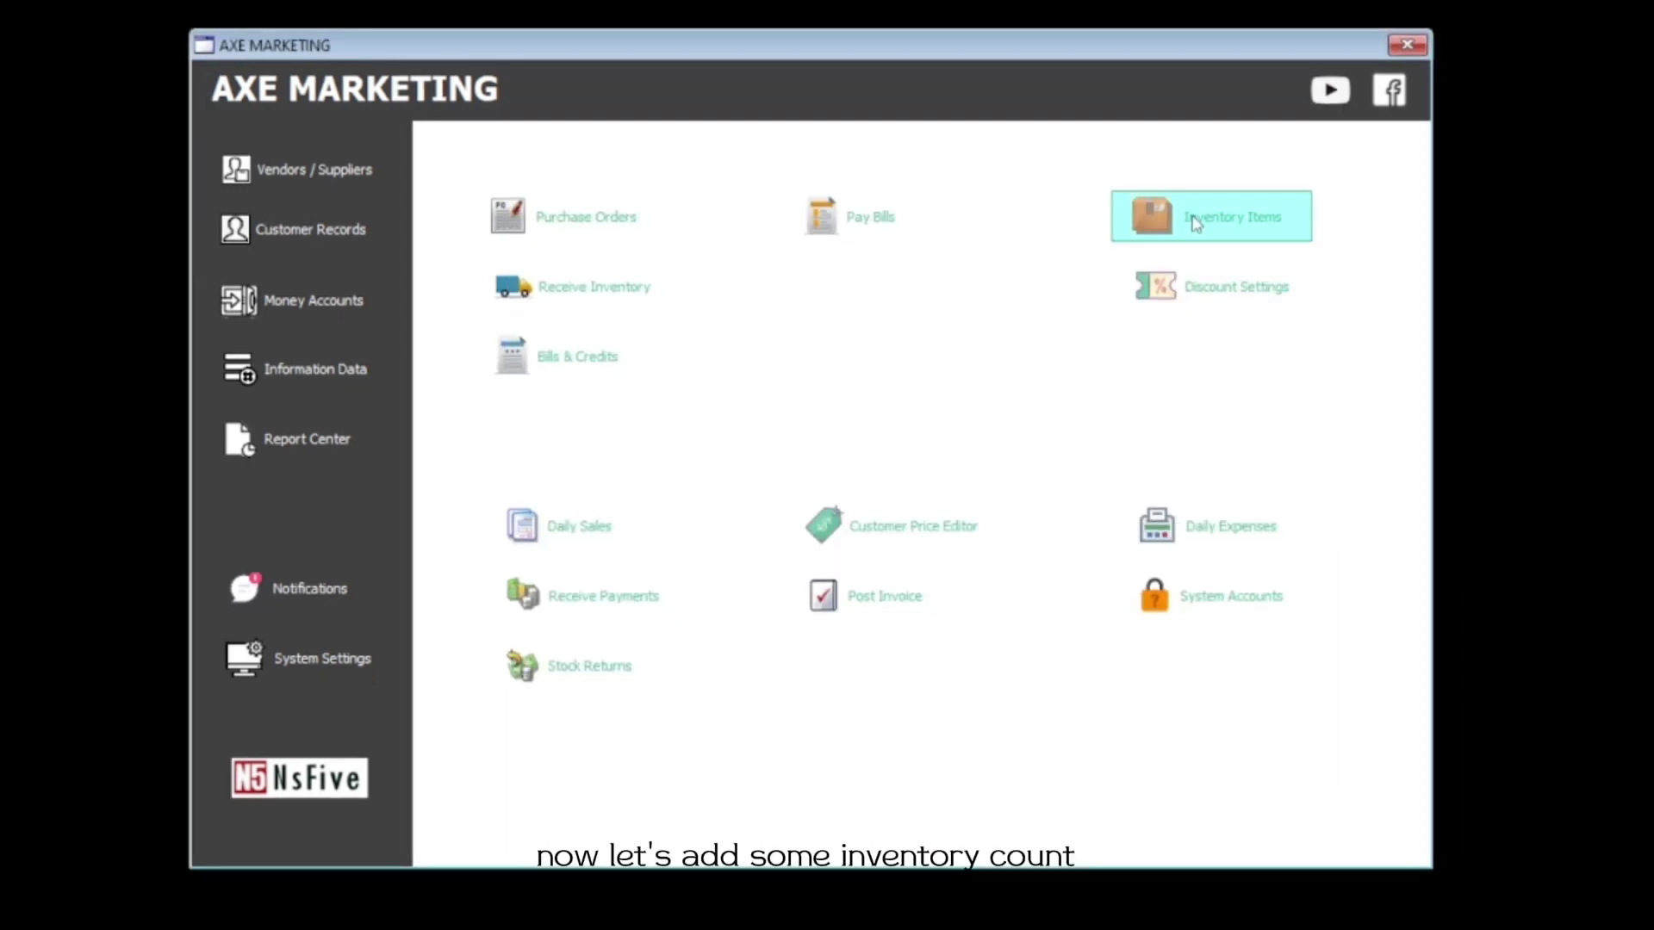
Open the inventory items again and filter the records for "Item test1"
left_click(1196, 221)
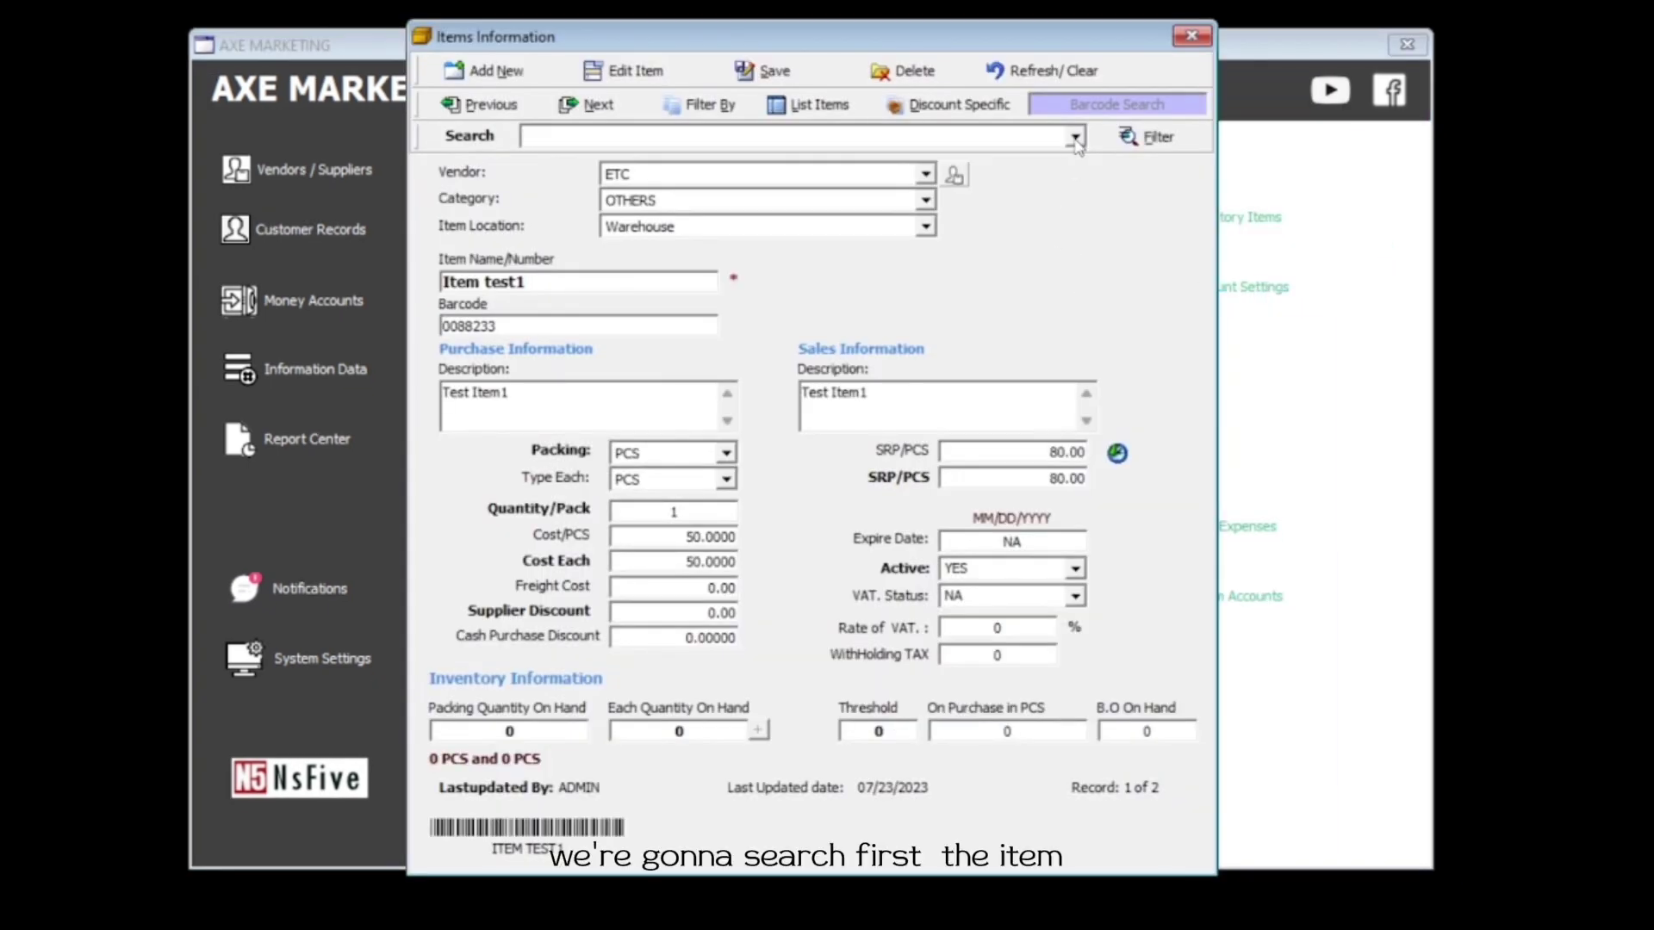
left_click(1075, 138)
left_click(1068, 159)
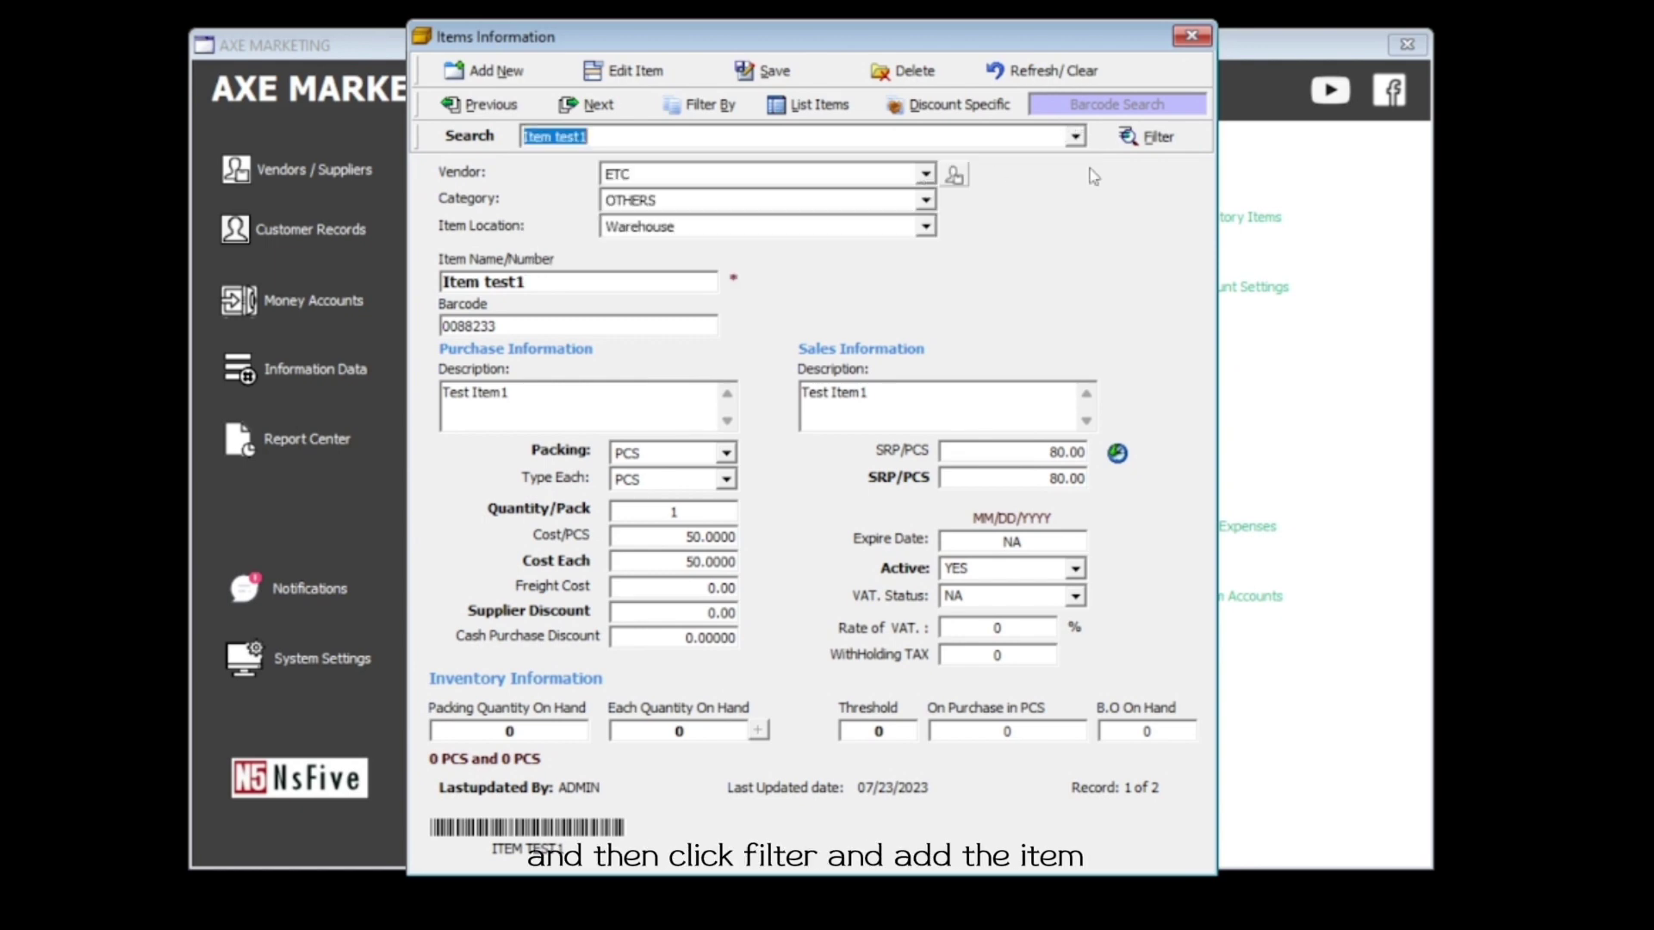
left_click(1139, 143)
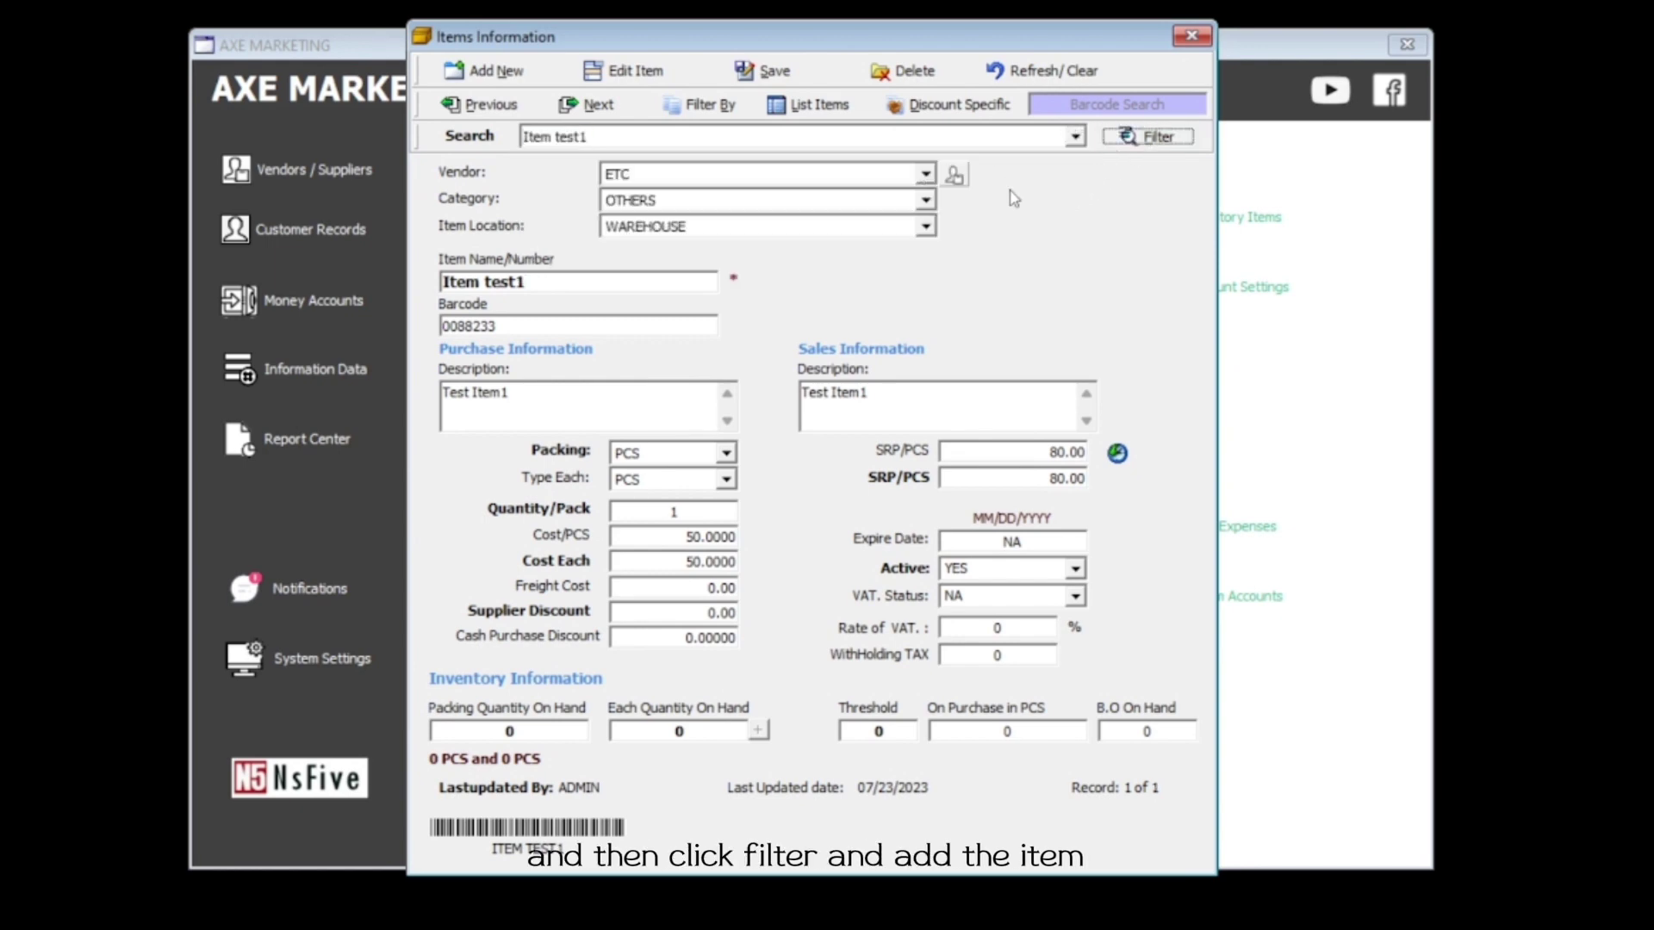
Add an each quantity of 100 to Item test1's stock on hand and save it, retaining the excess value
left_click(622, 71)
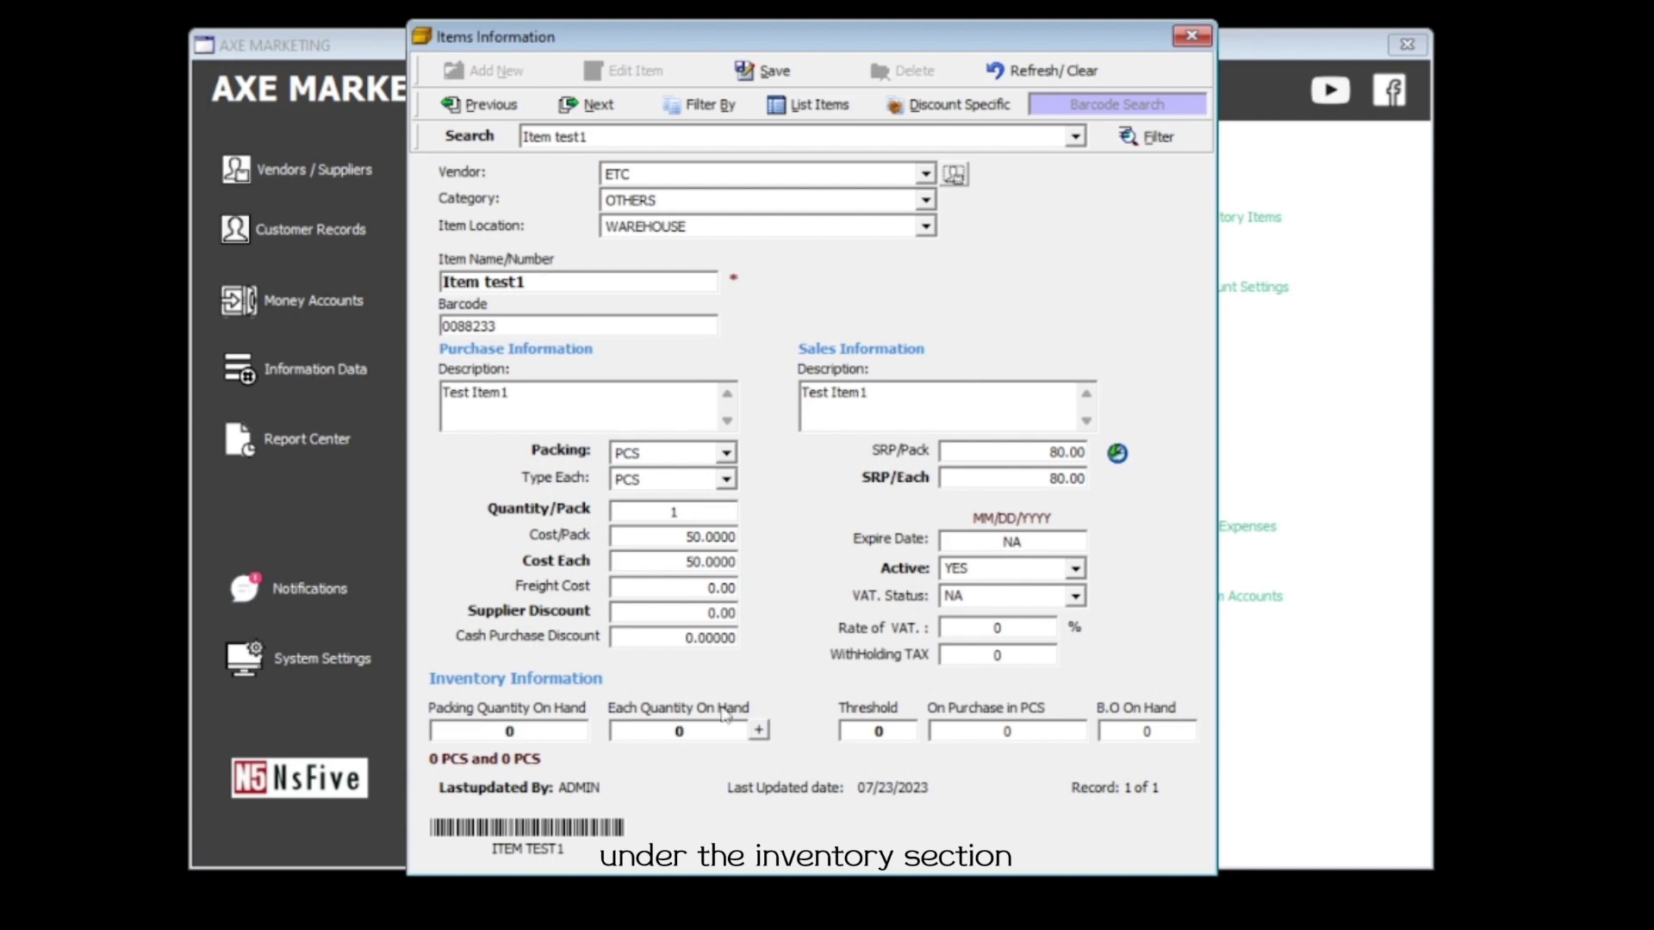
left_click(758, 731)
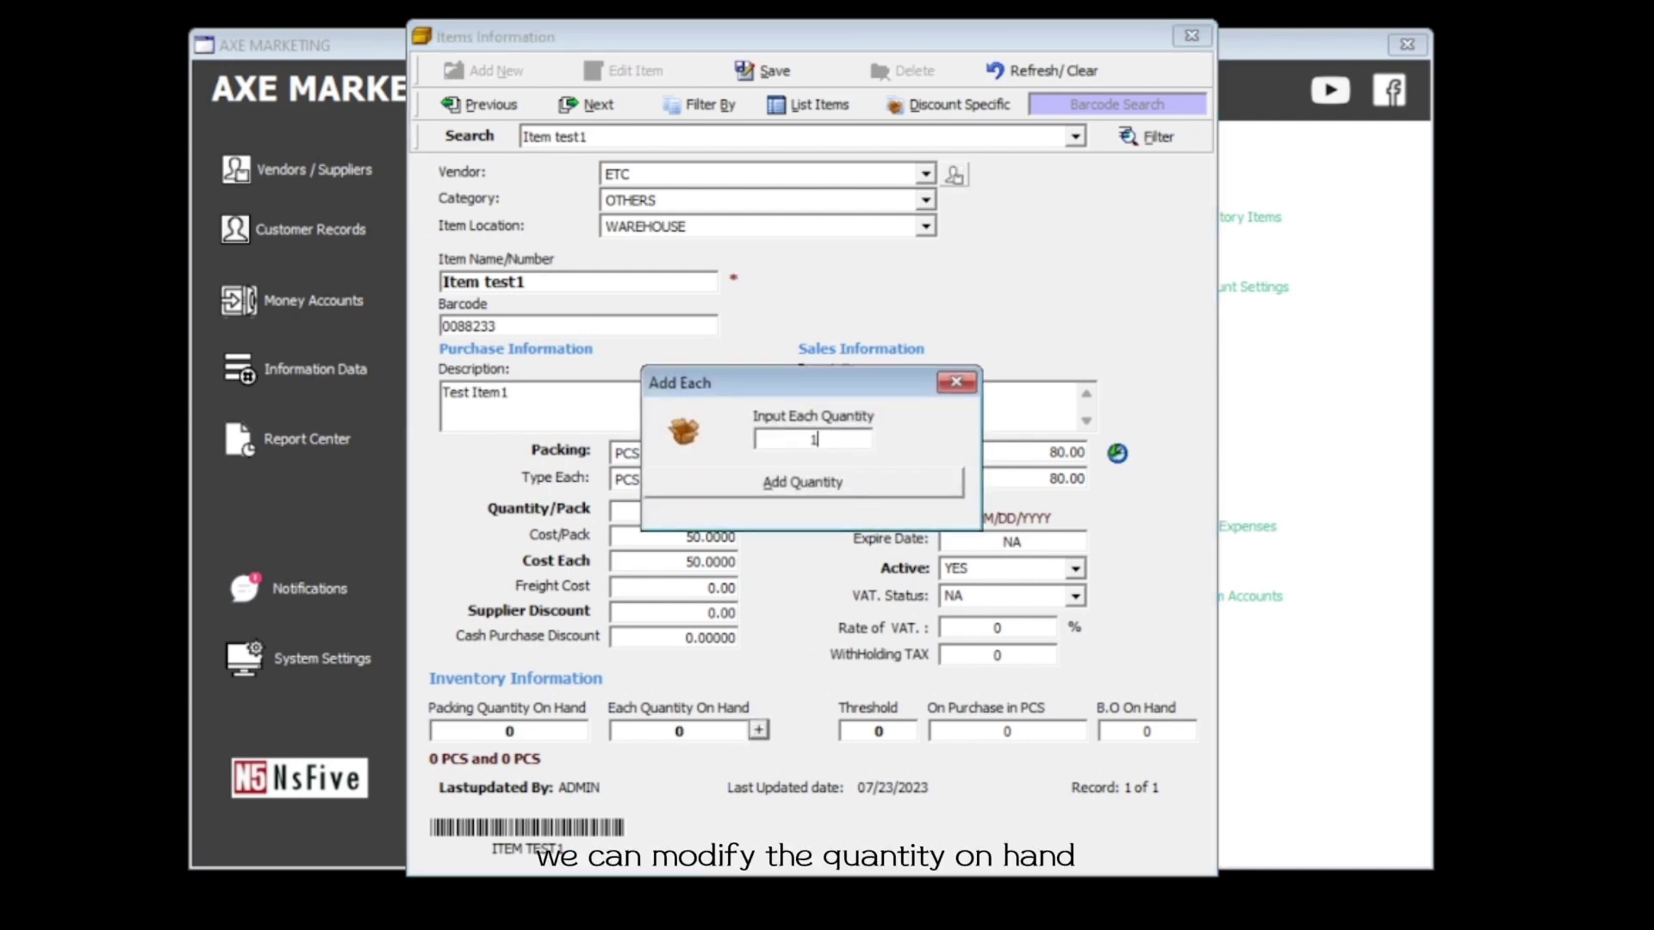
type("00")
left_click(855, 483)
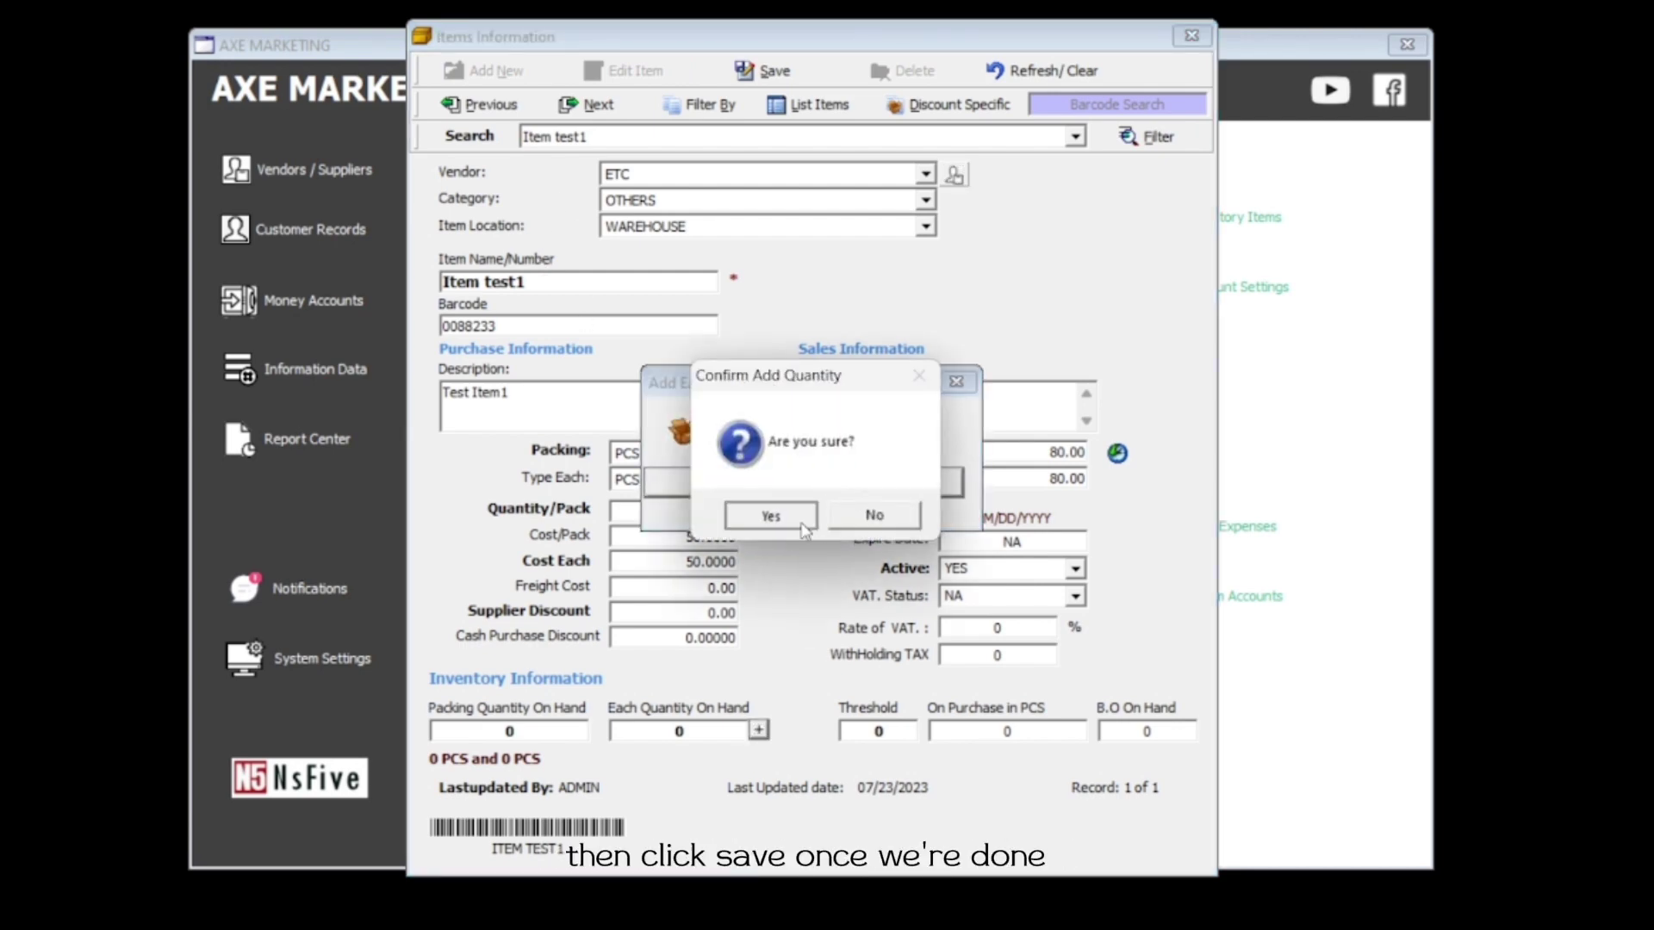
left_click(764, 513)
left_click(763, 70)
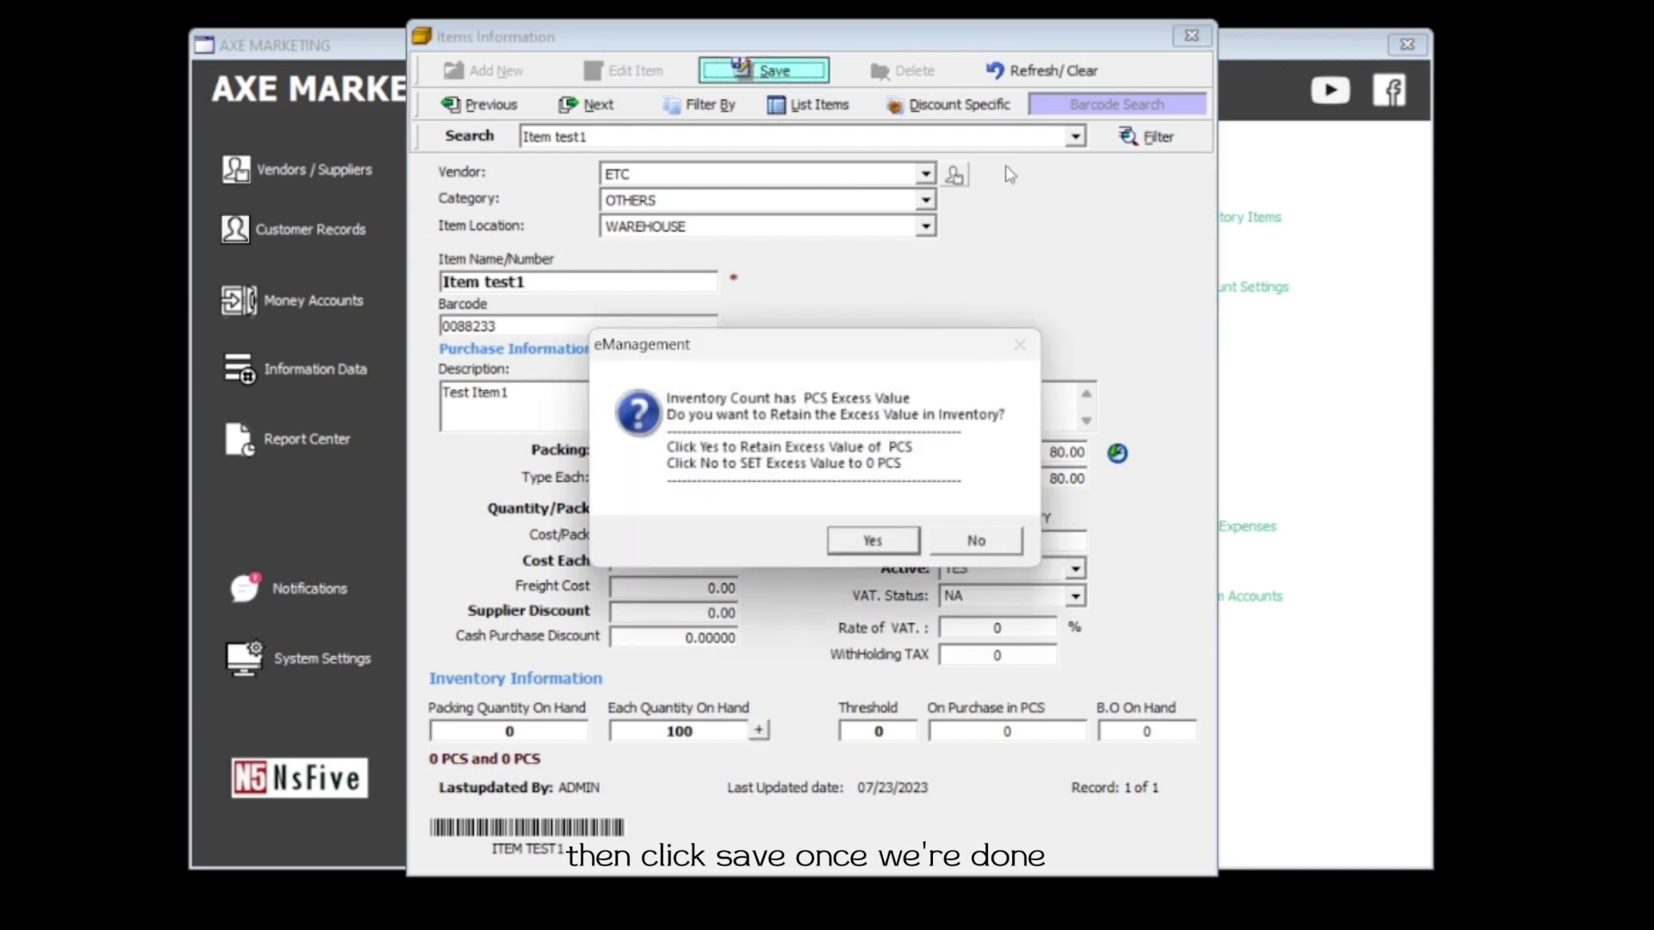
left_click(902, 534)
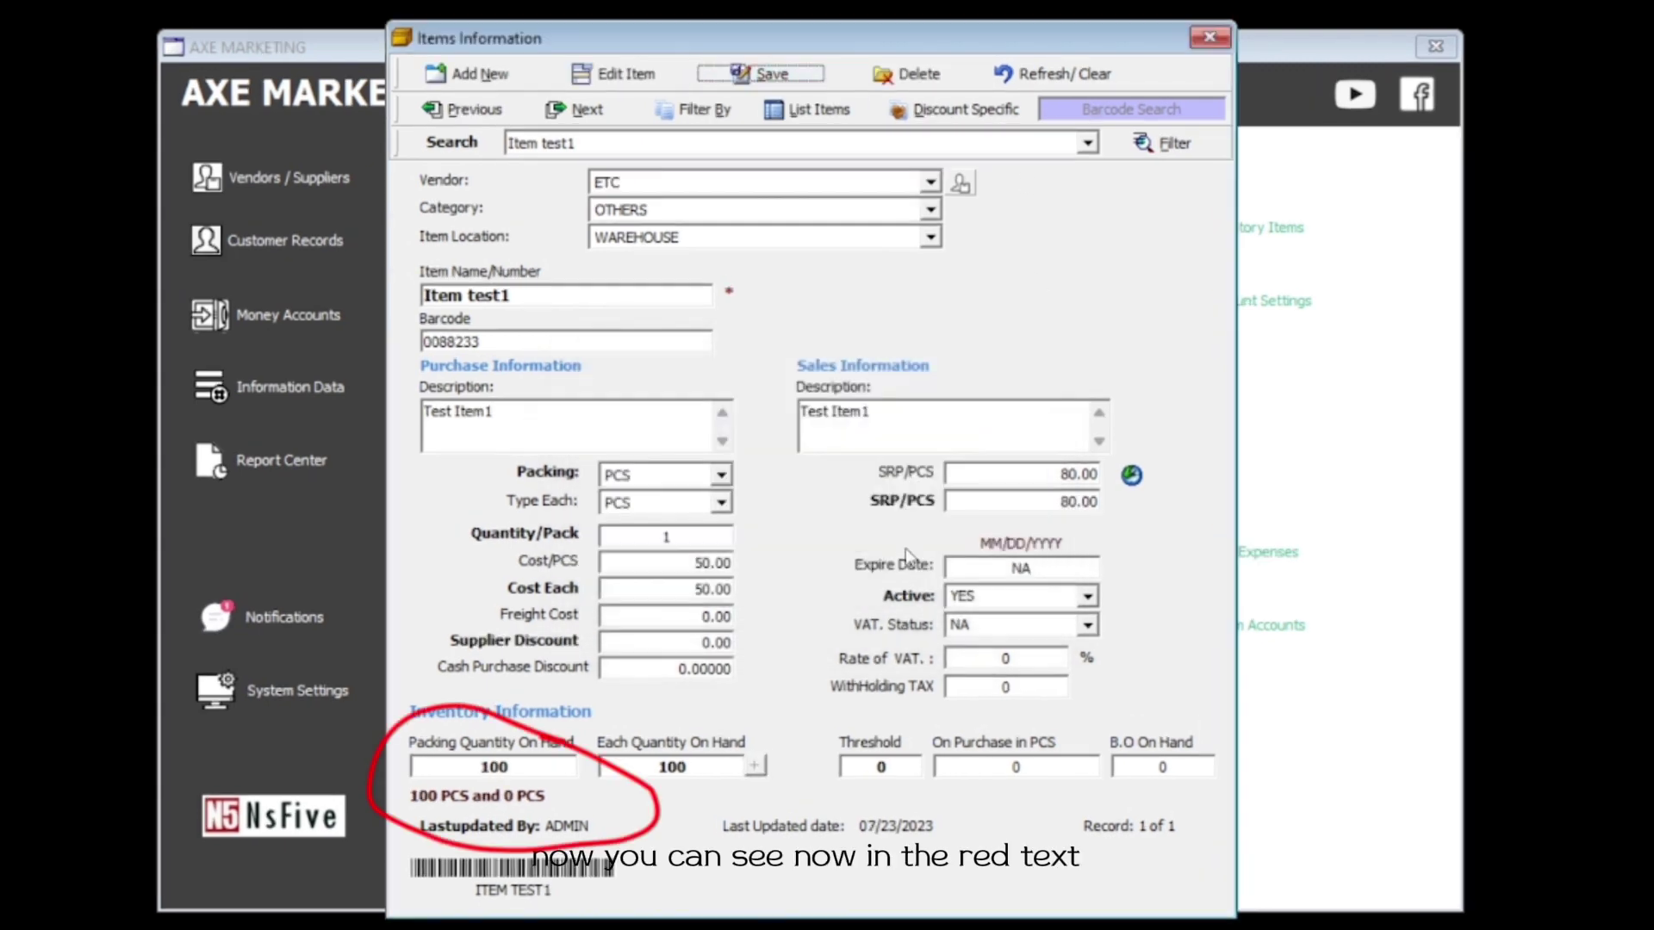
Filter the item records for "Test Item2"
left_click(1088, 143)
left_click(1004, 183)
left_click(1157, 126)
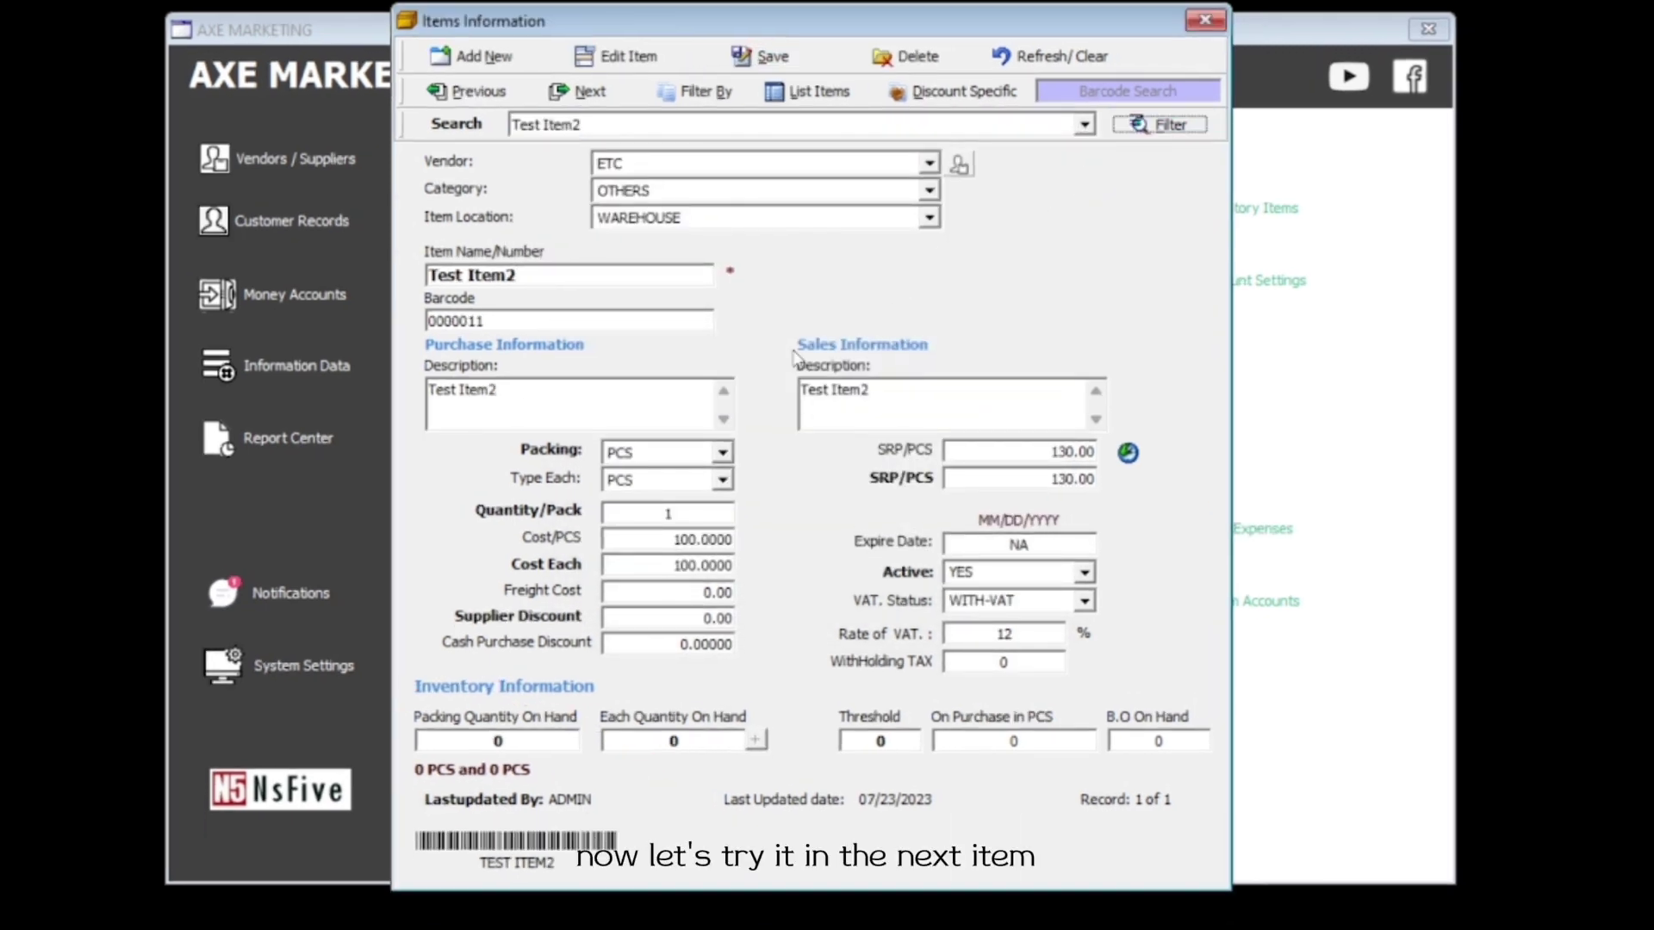
Add an each quantity of 100 to Test Item2's stock on hand and save the item
left_click(616, 56)
left_click(757, 741)
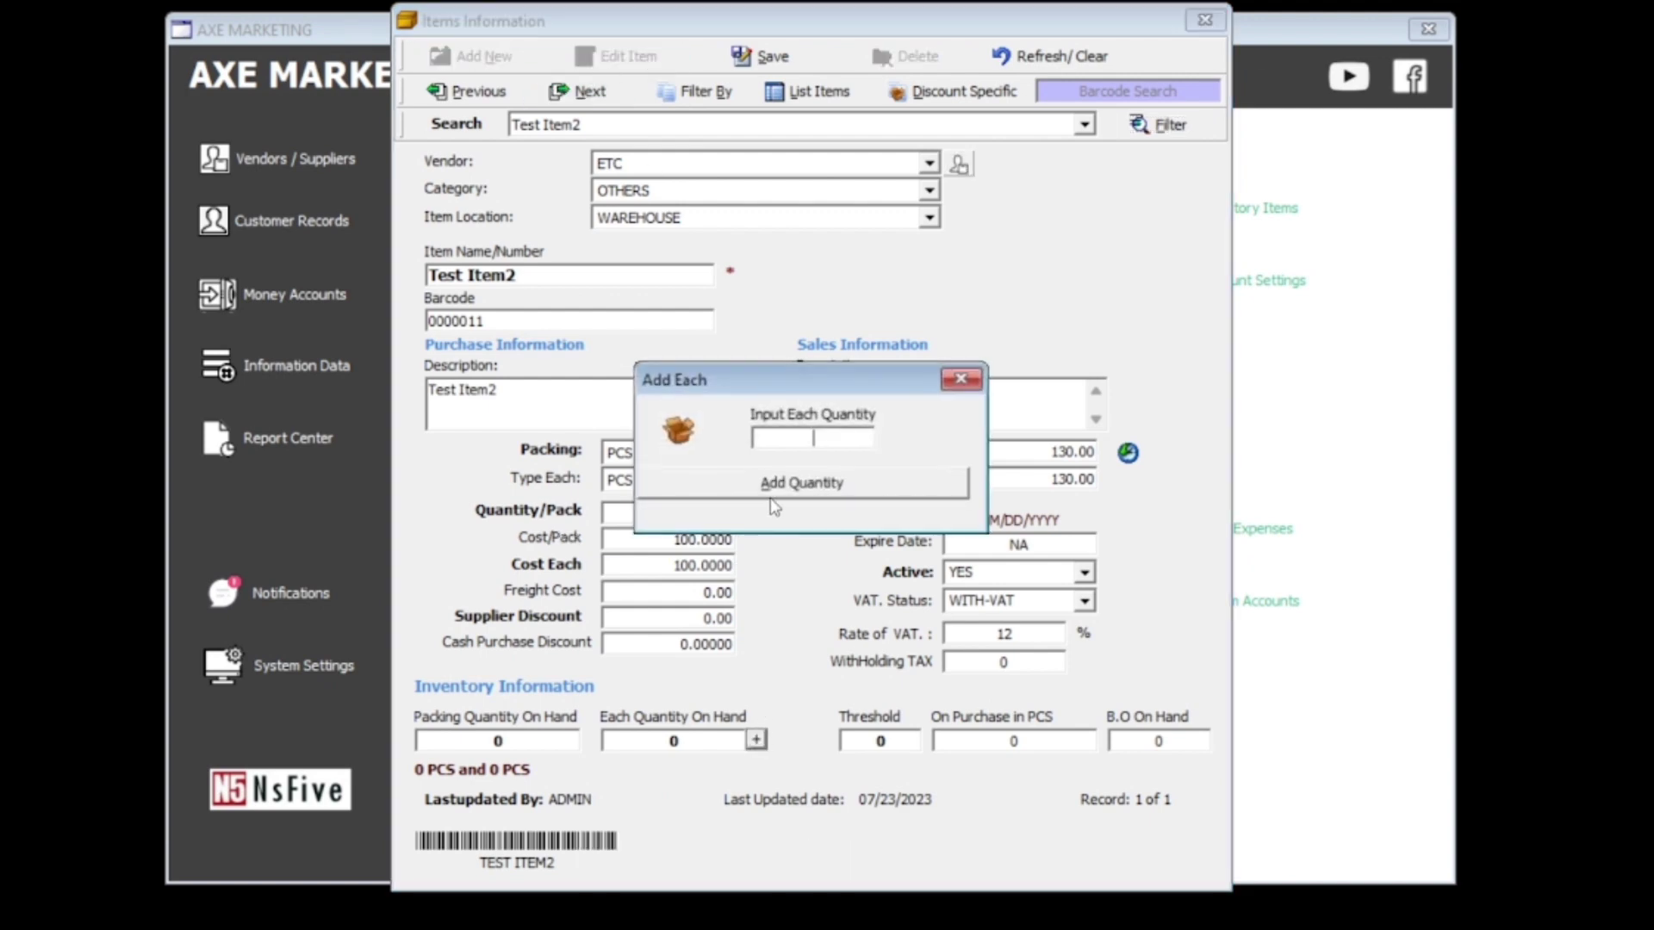
type("00")
left_click(862, 486)
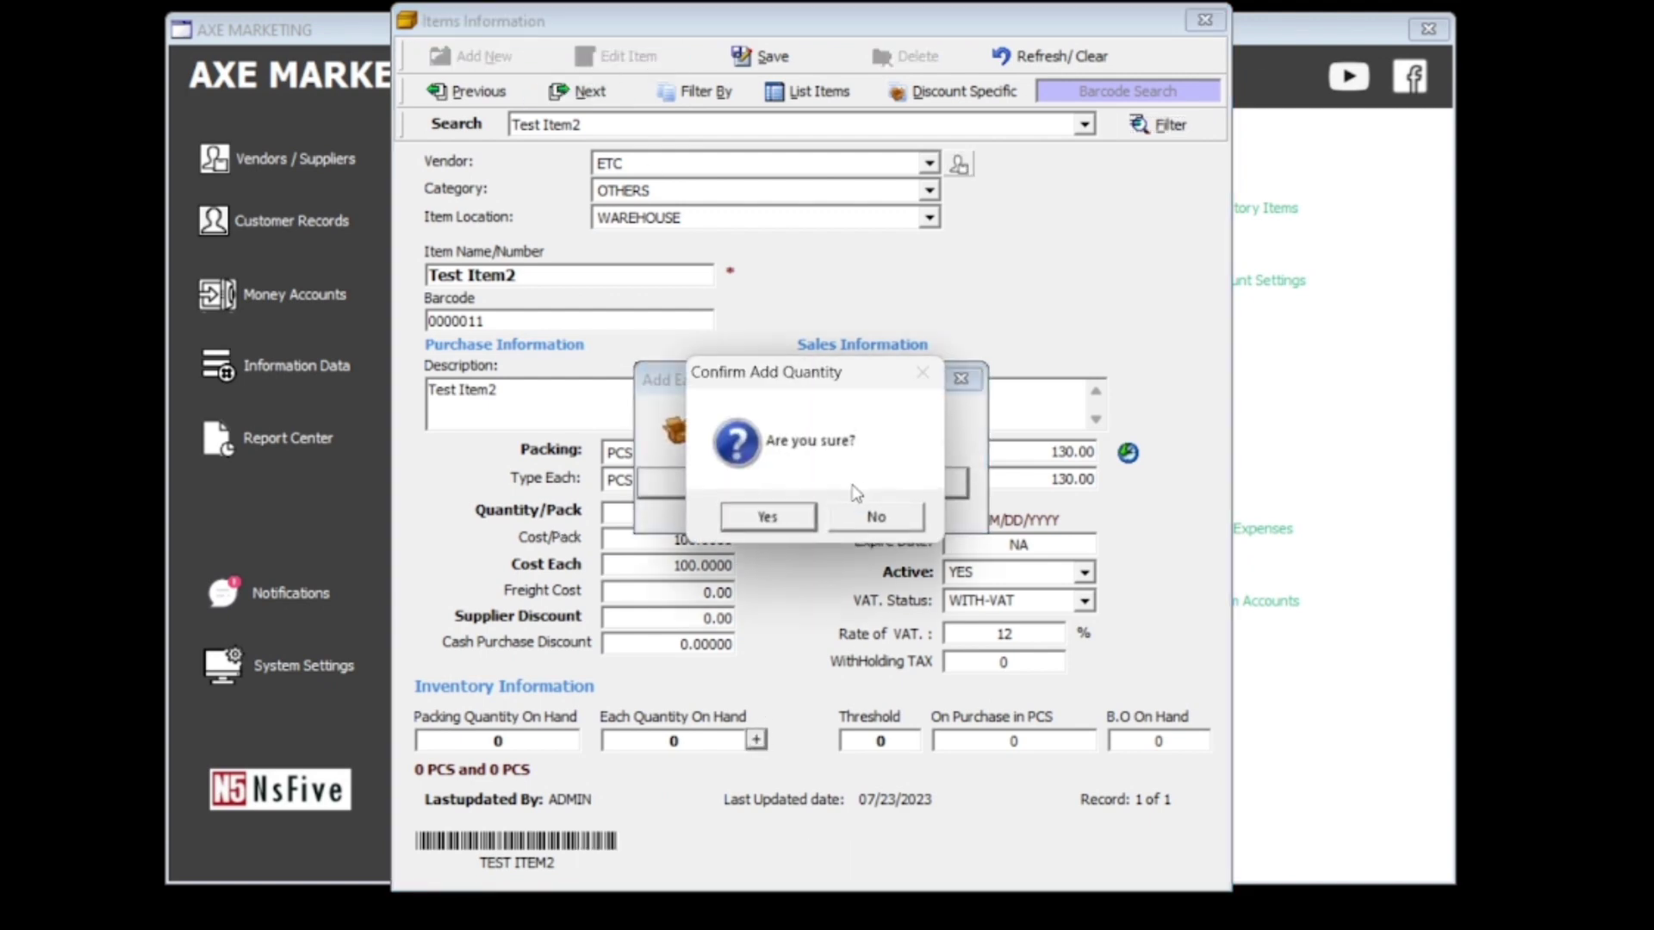
left_click(767, 516)
left_click(806, 59)
left_click(870, 545)
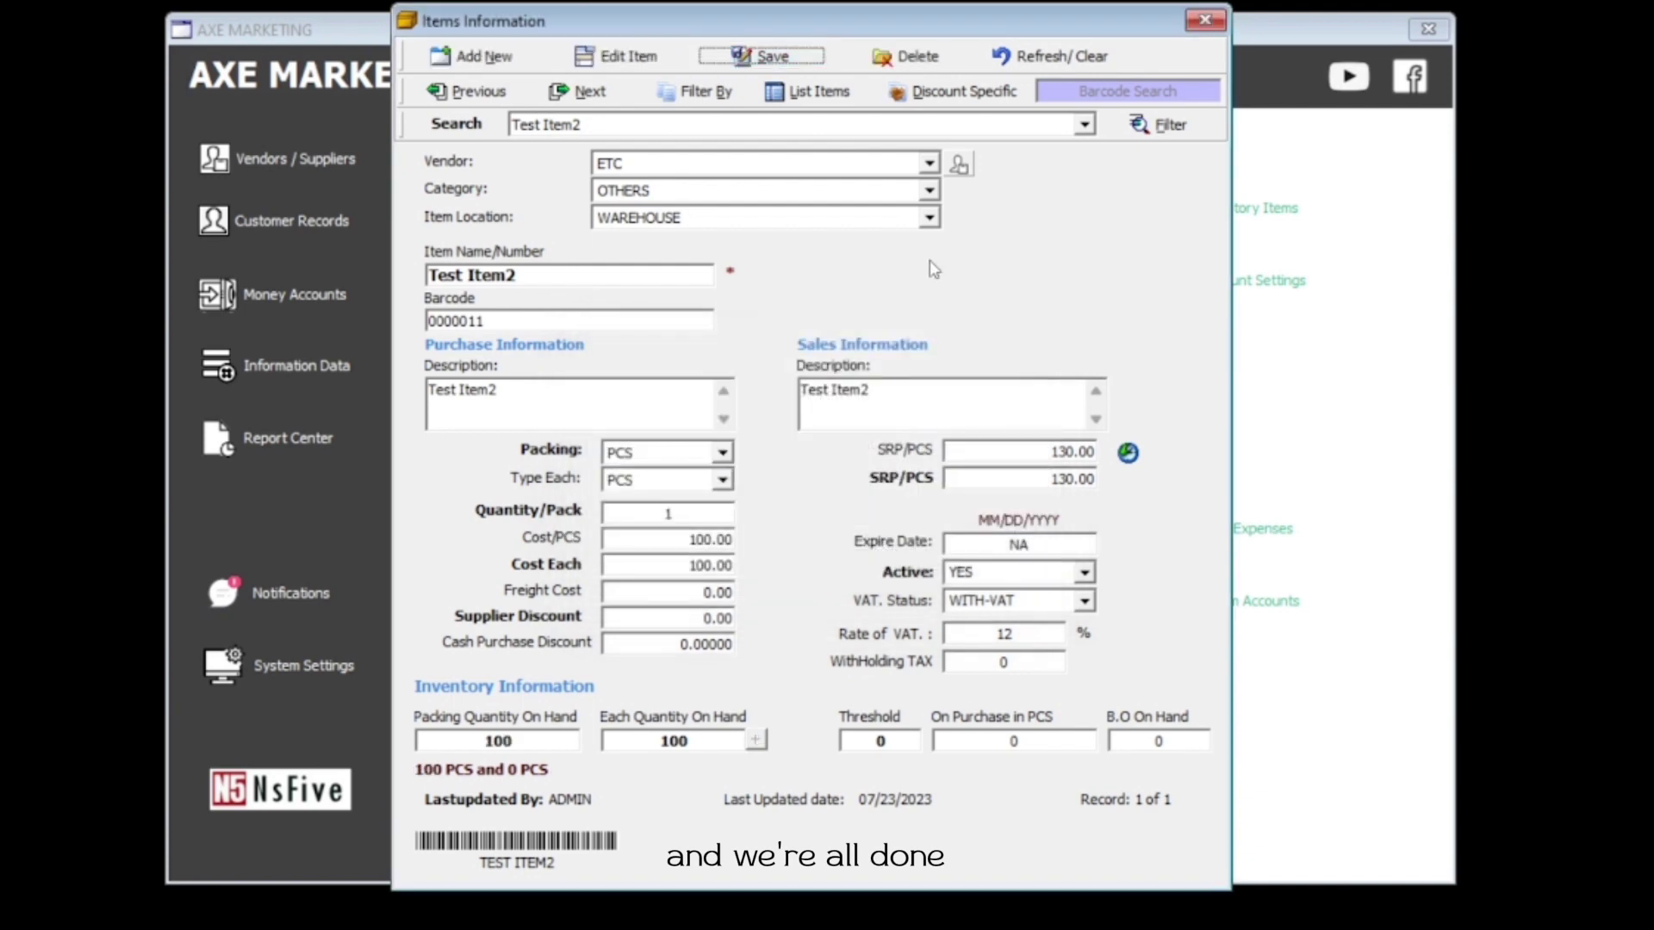
Choose an item in the item search and filter the records to review it
left_click(1084, 125)
left_click(1041, 150)
left_click(1162, 124)
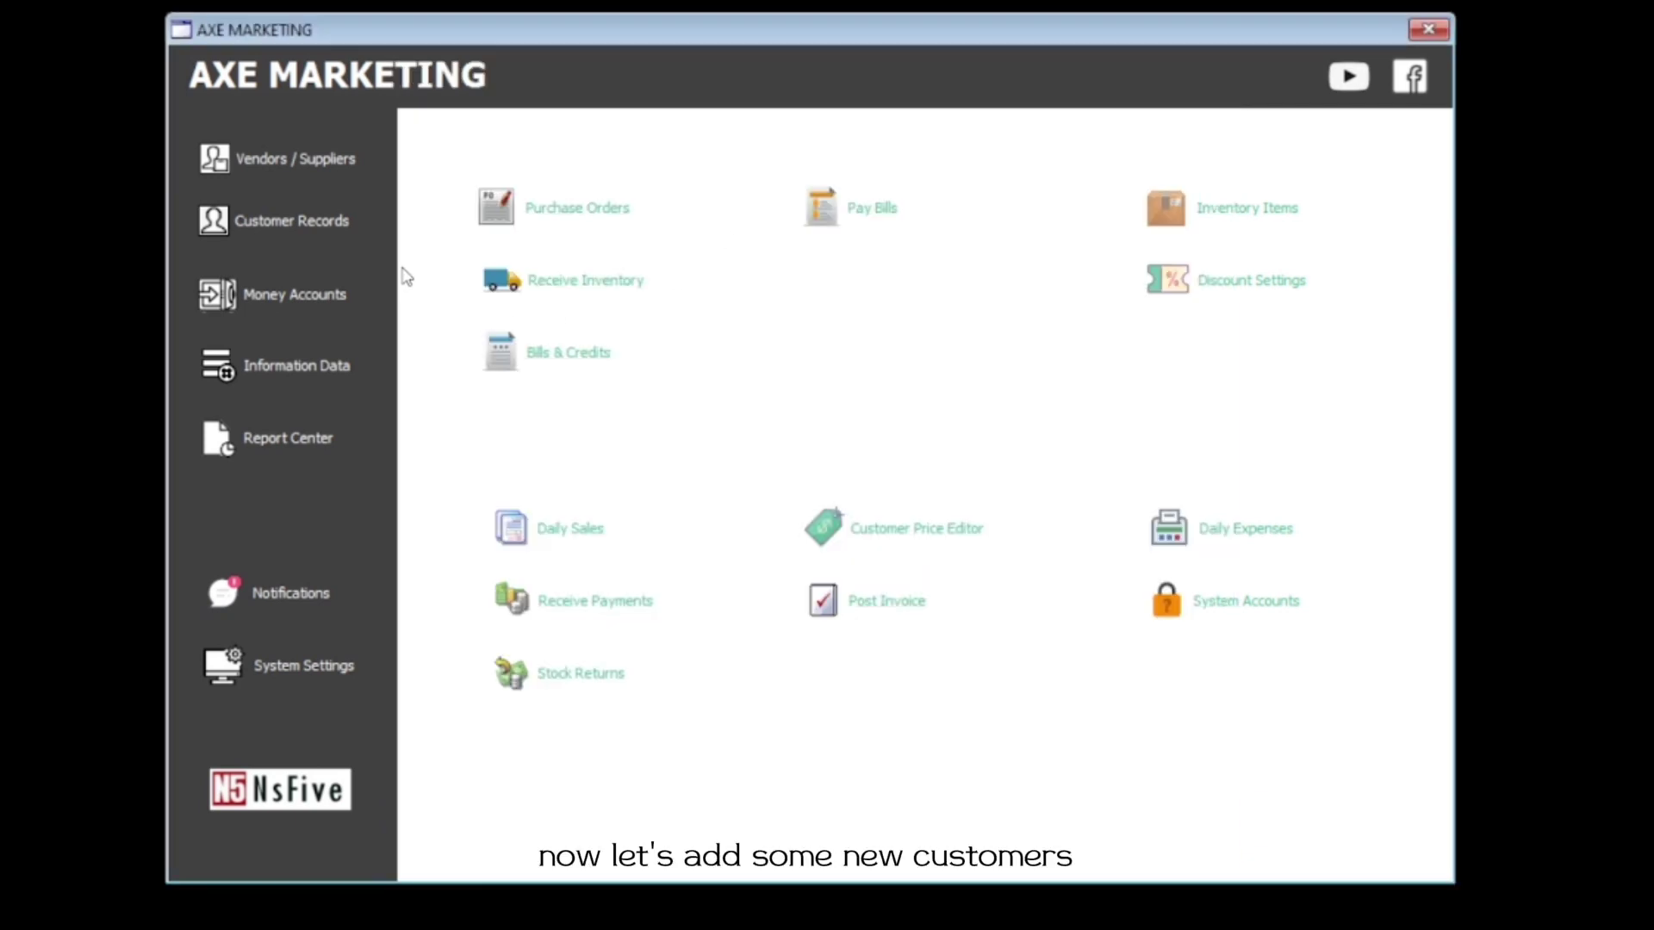
Add a customer record named CASH with "Cash customers walik in" as the contact name
left_click(295, 219)
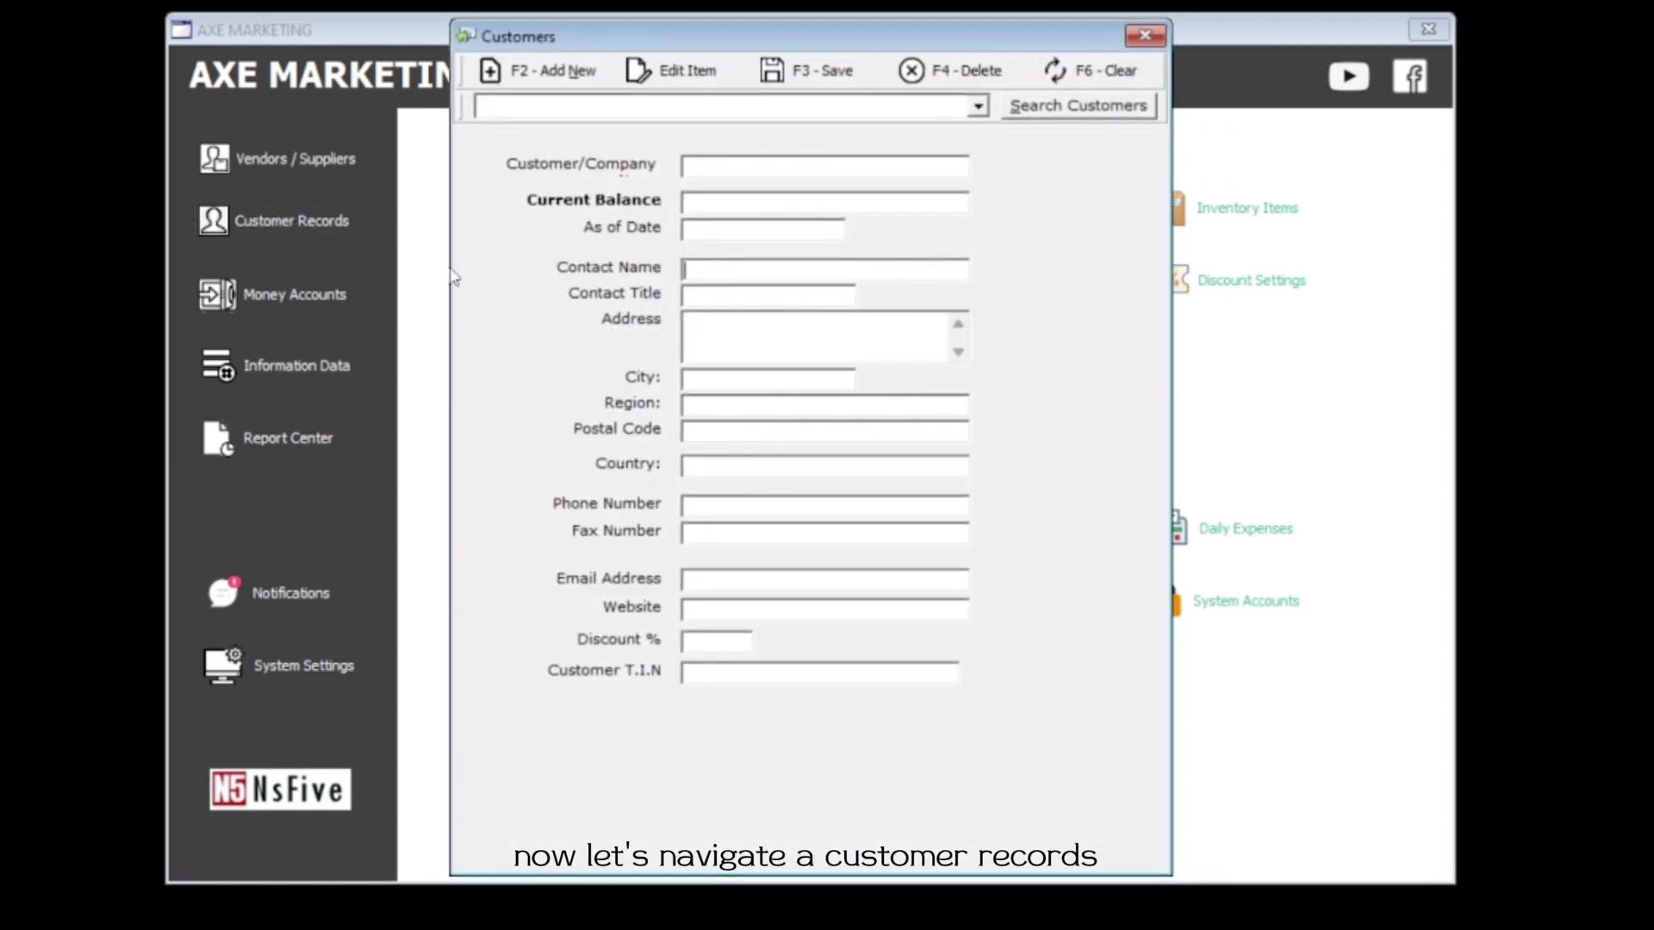
left_click(560, 76)
left_click(560, 72)
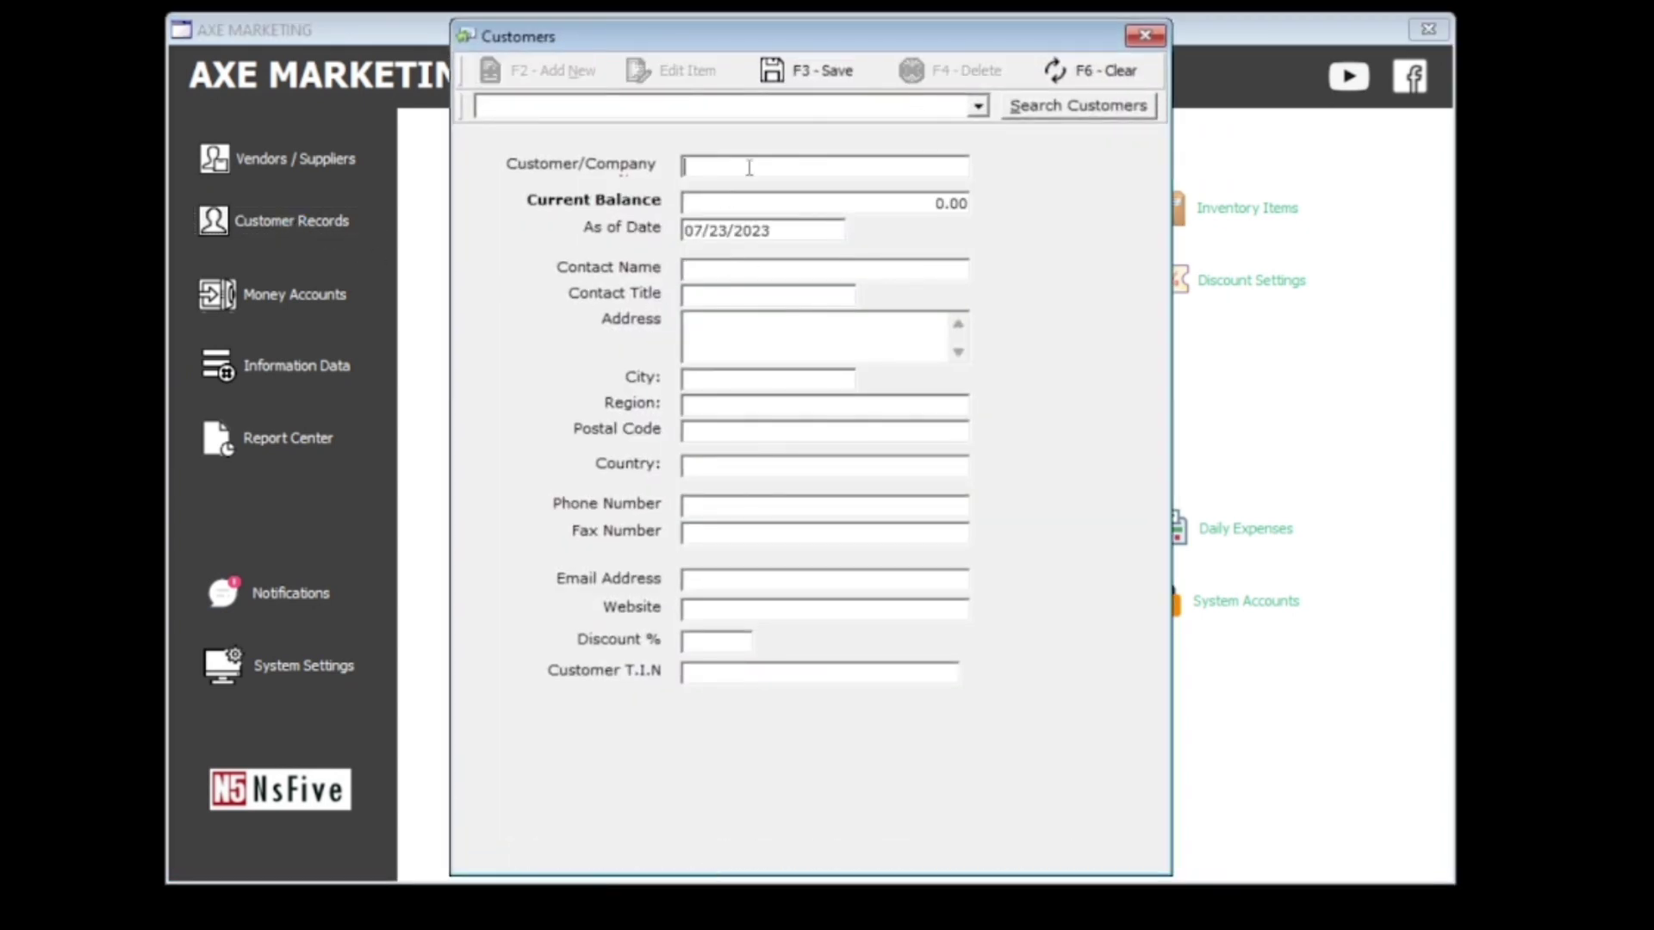
type("CASH")
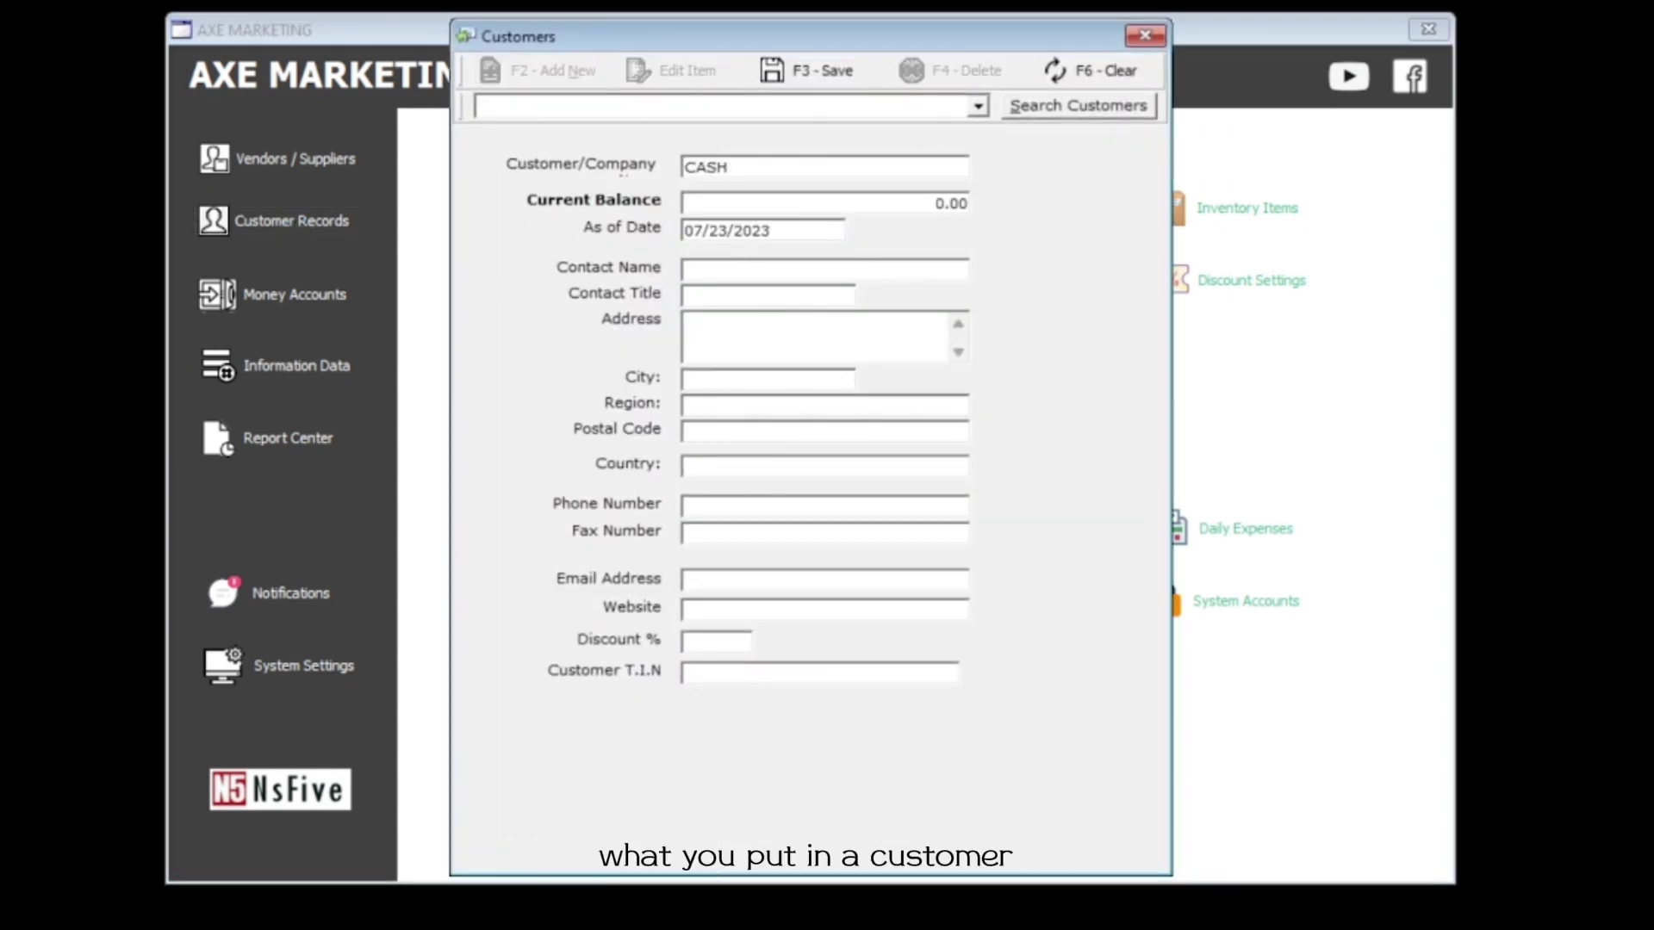
left_click(703, 269)
type("Cash")
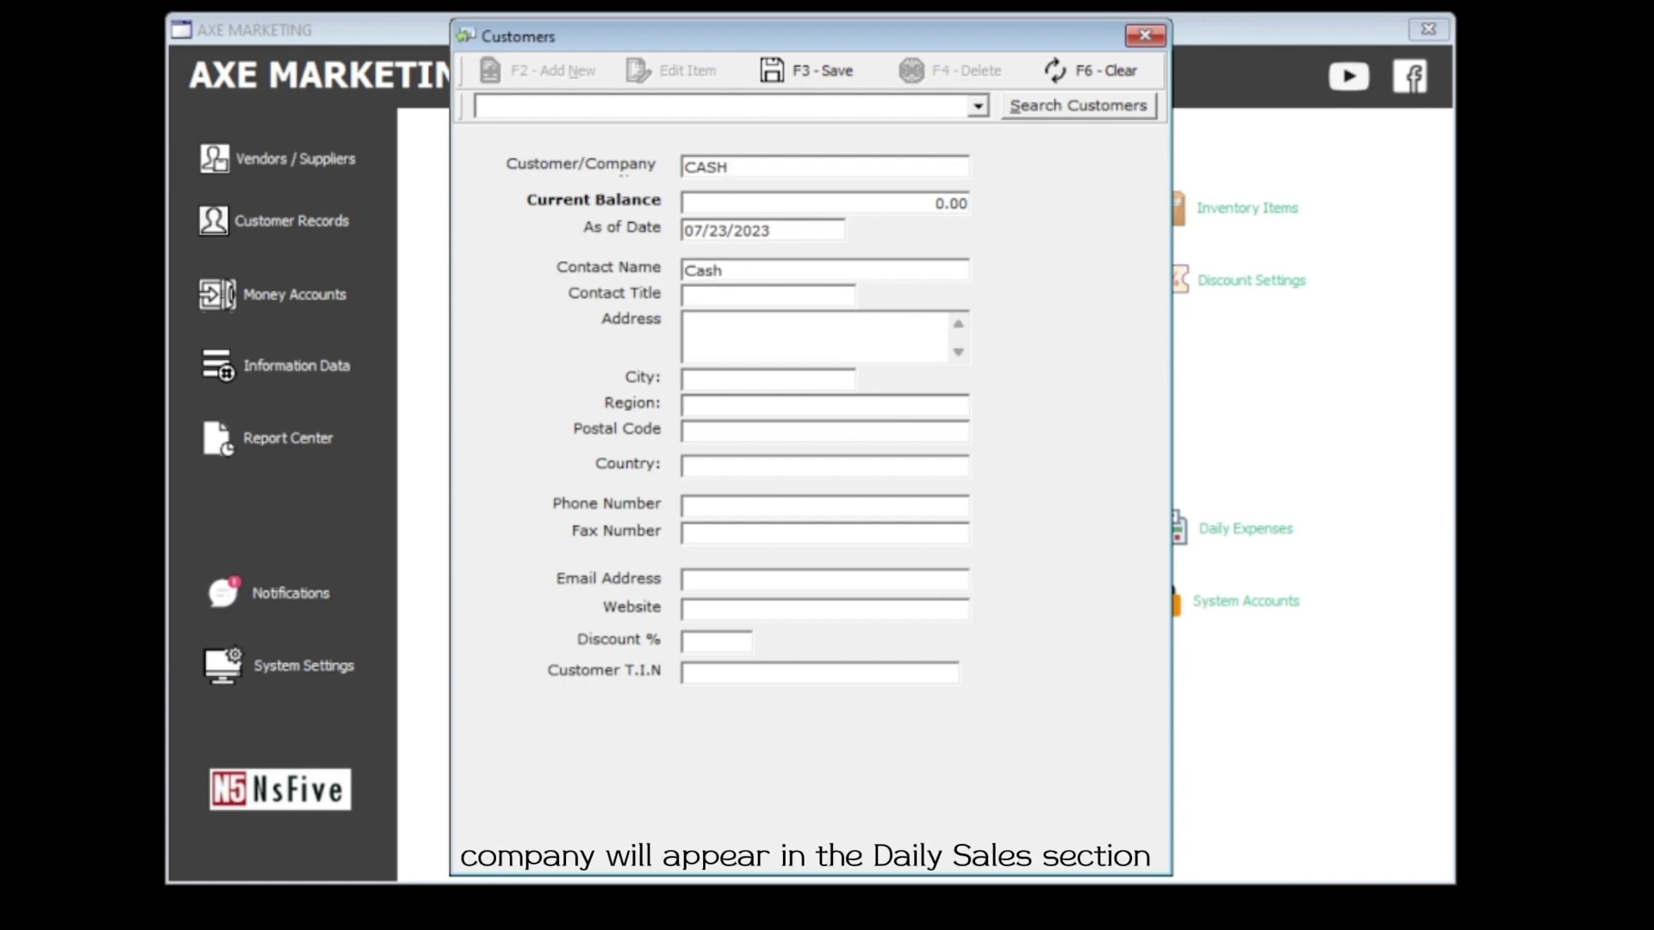
type(" customers walik in")
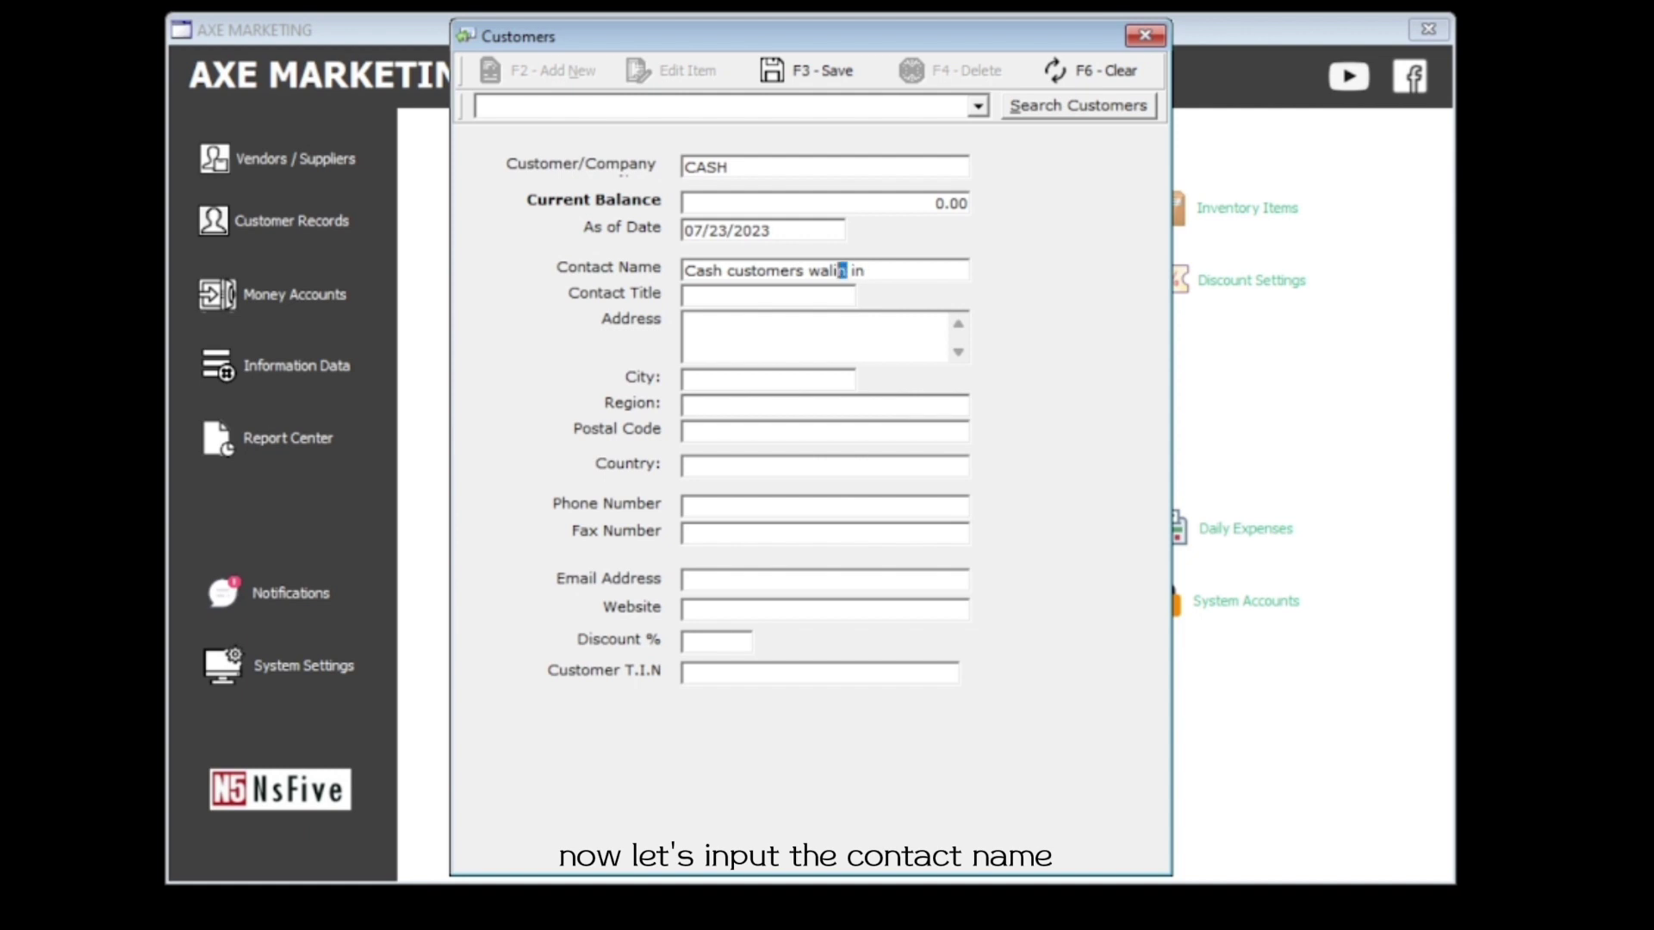
Fill the CASH customer's contact title and remaining details with NA, set the discount to 0, and save the record
key("Tab")
type("NA")
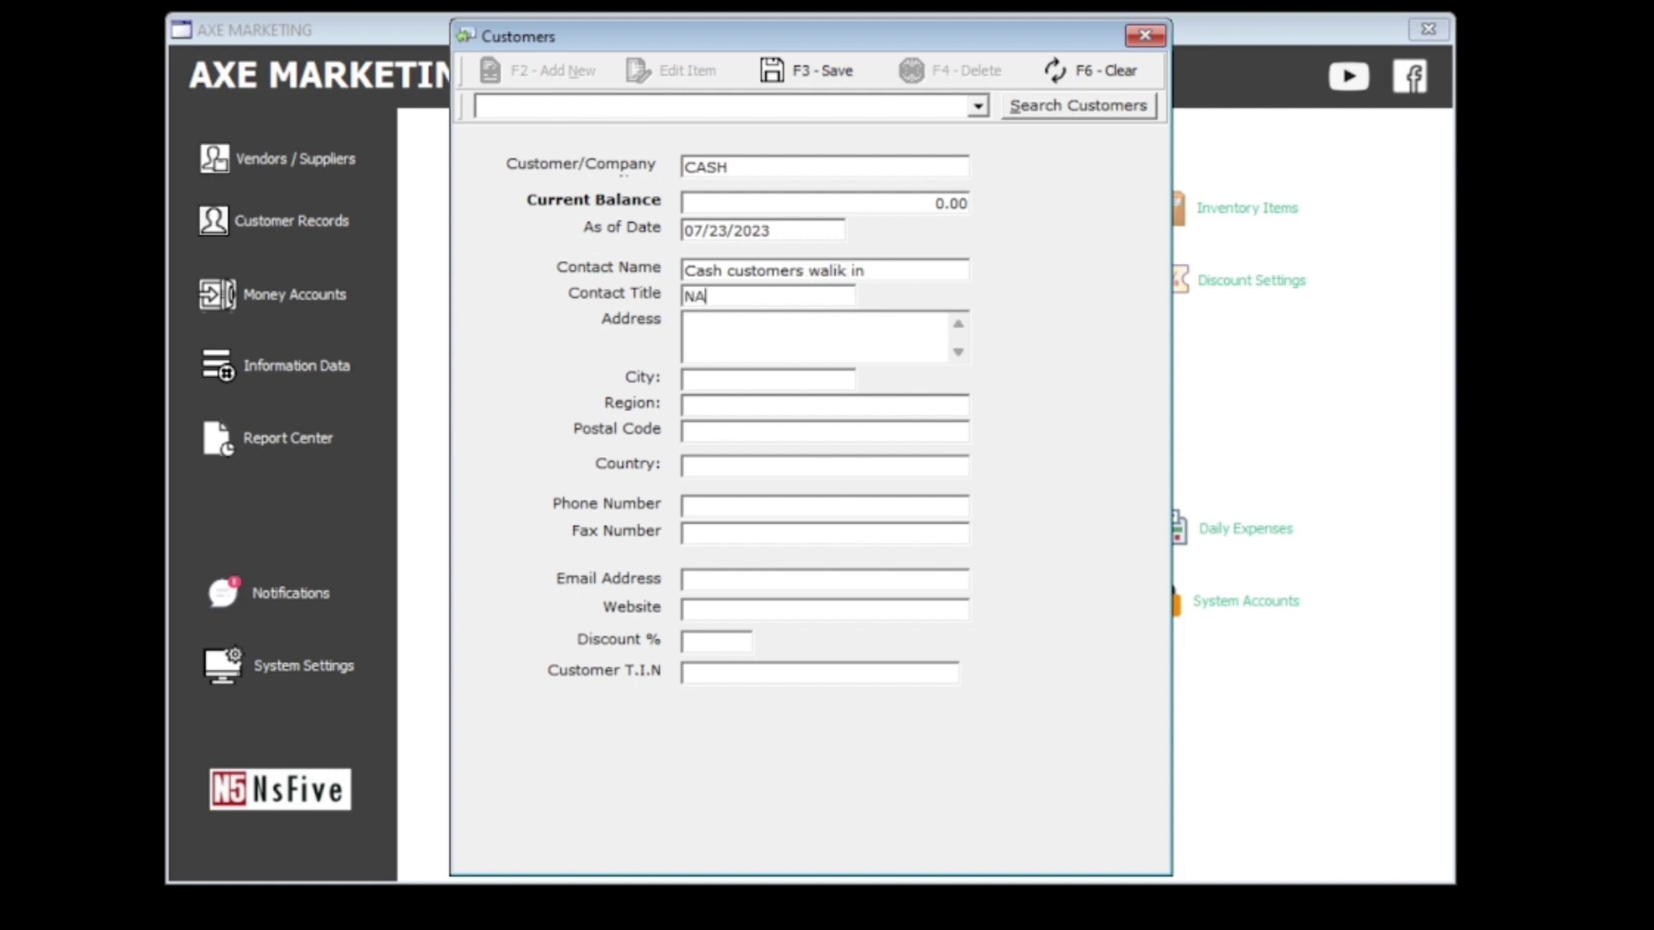
type("NA")
key("Tab")
left_click(807, 71)
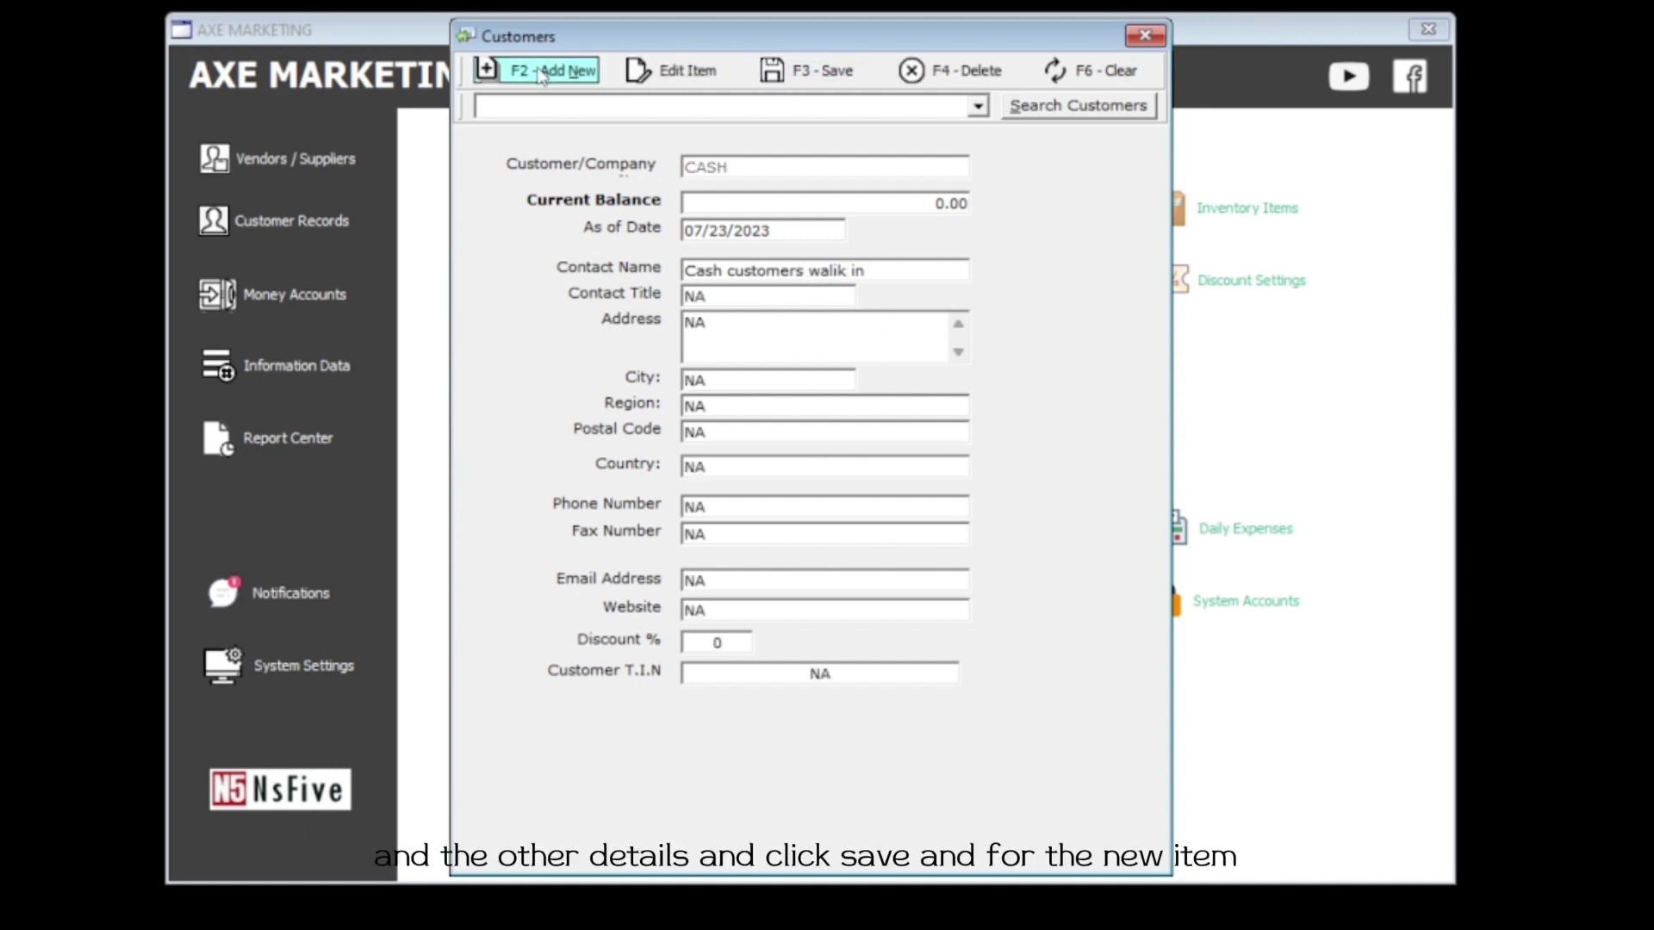
Add a second customer record, entering the customer's name, the contact's name and the contact title Owner
left_click(541, 73)
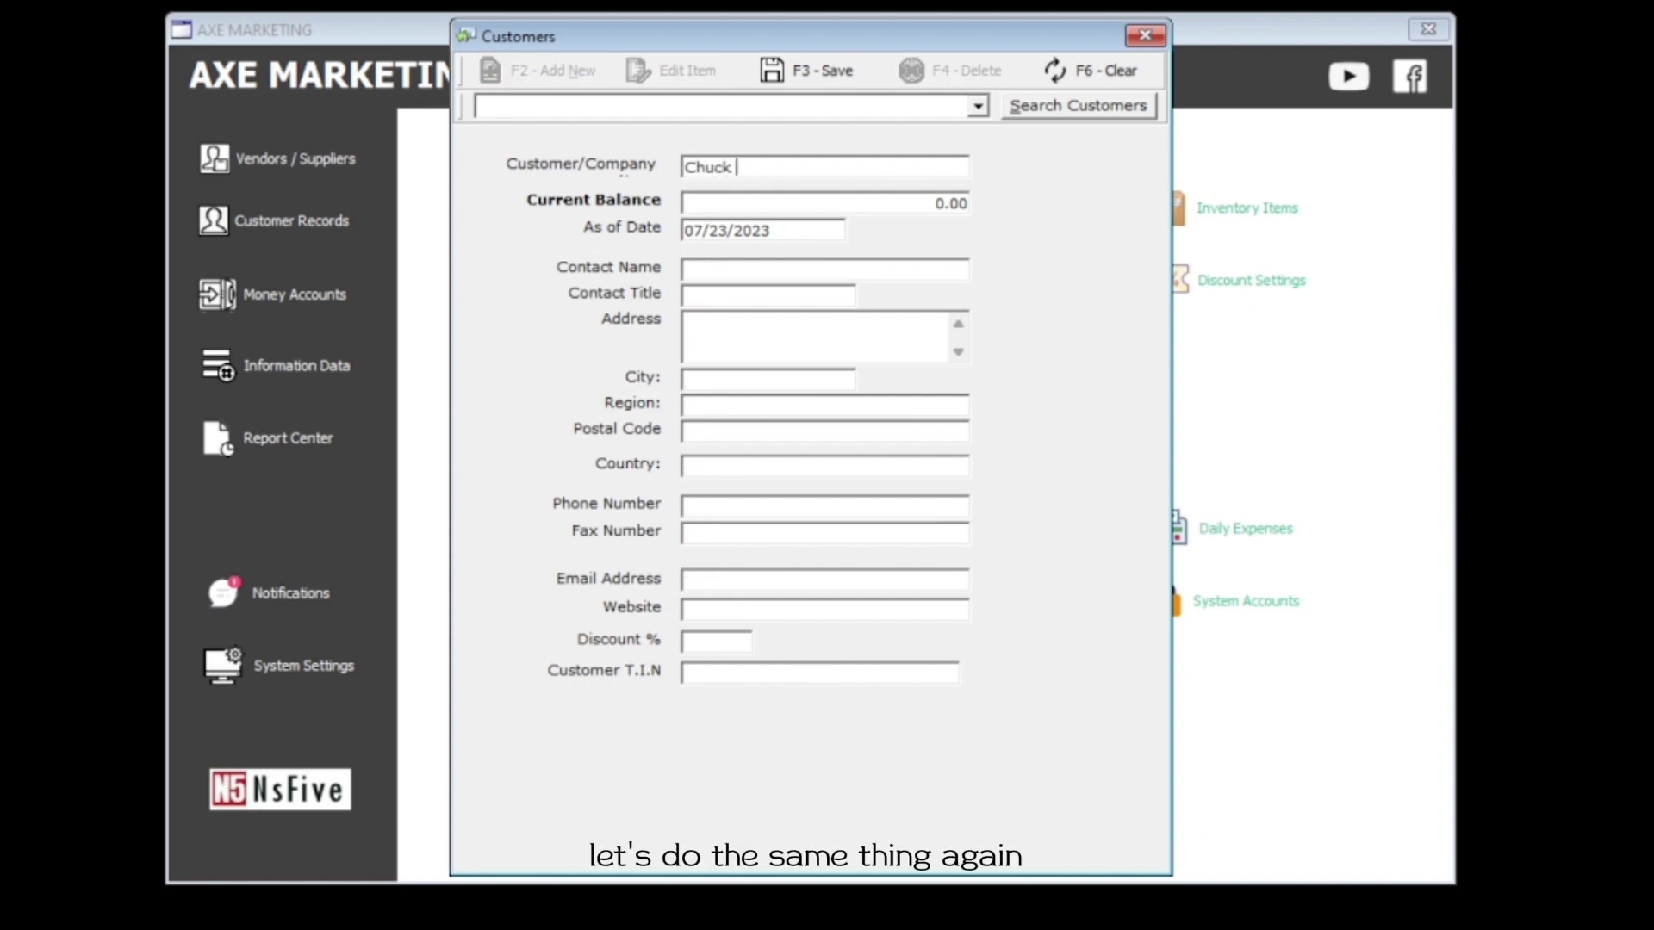
type("Chuck R")
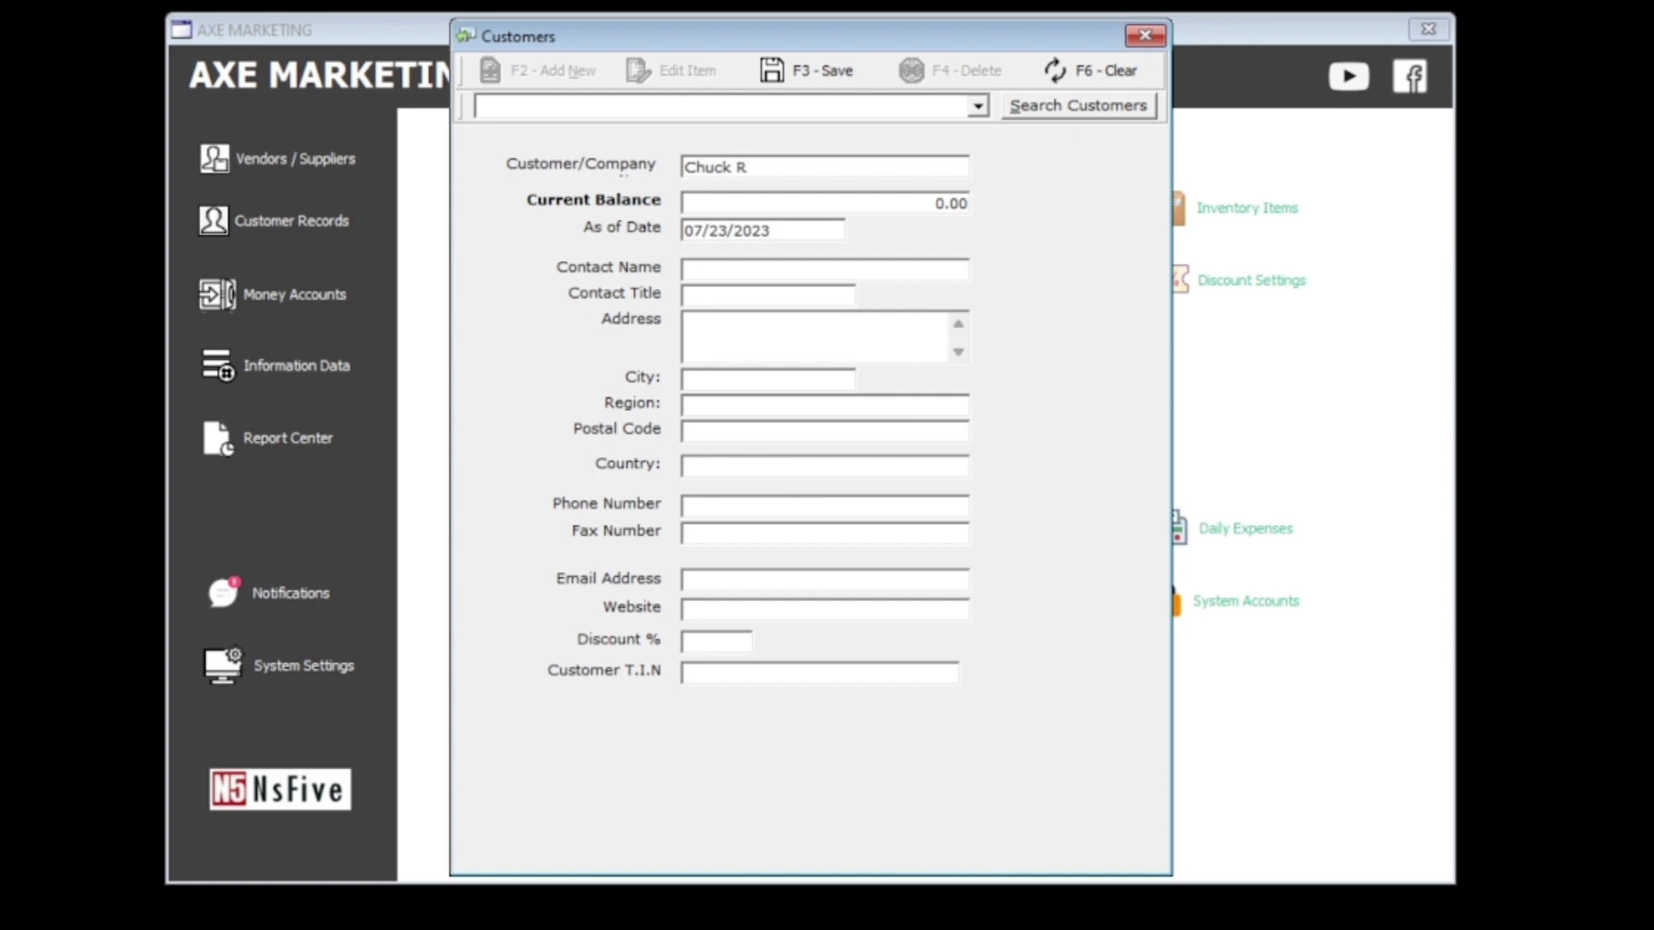
key("Tab")
type("Chu")
key("Tab")
type("Owner")
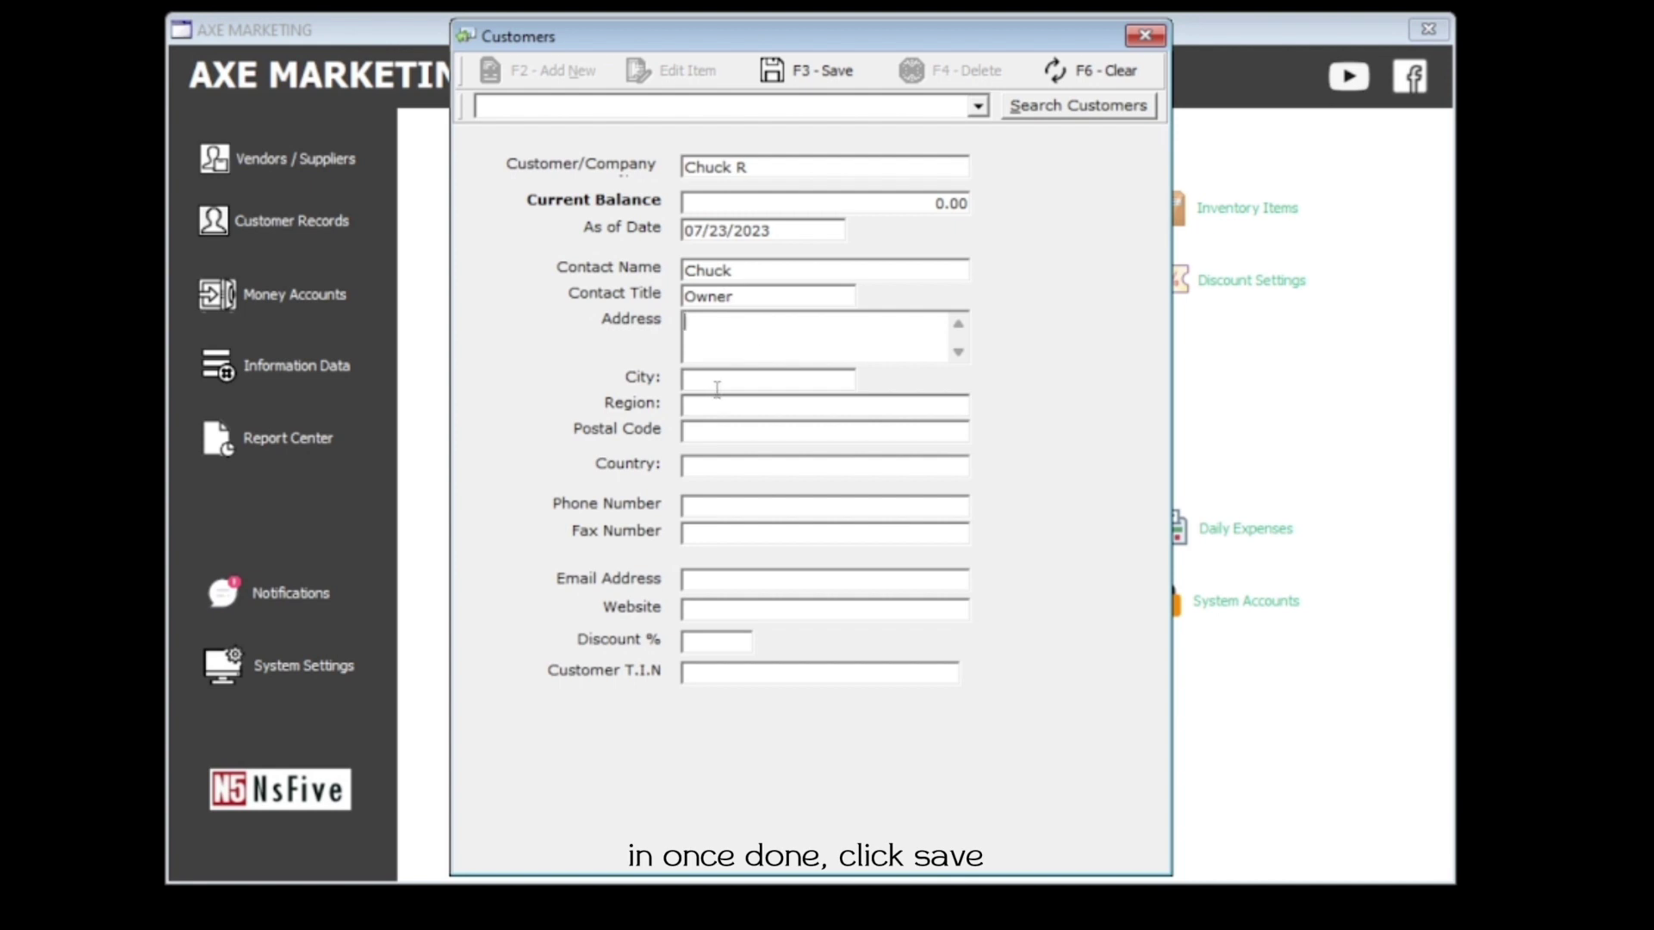
Enter the second customer's phone and fax numbers and save the record
left_click(715, 509)
type("0000")
left_click(719, 530)
type("0000")
left_click(805, 71)
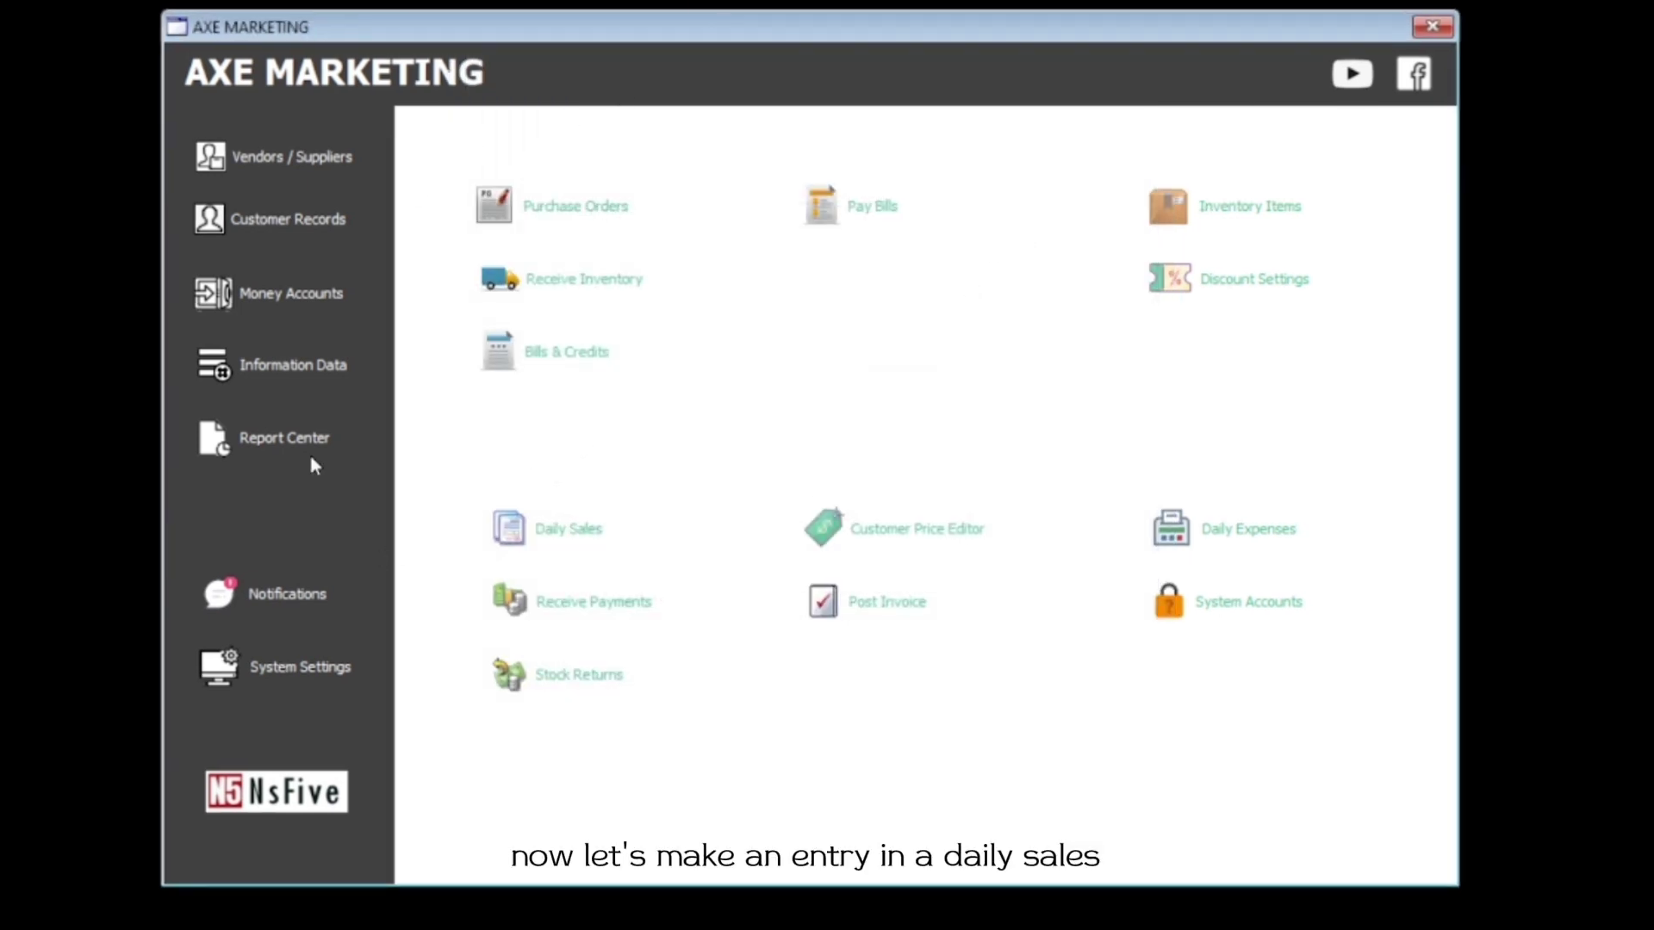
Start a new daily sales entry for the CASH customer
left_click(525, 529)
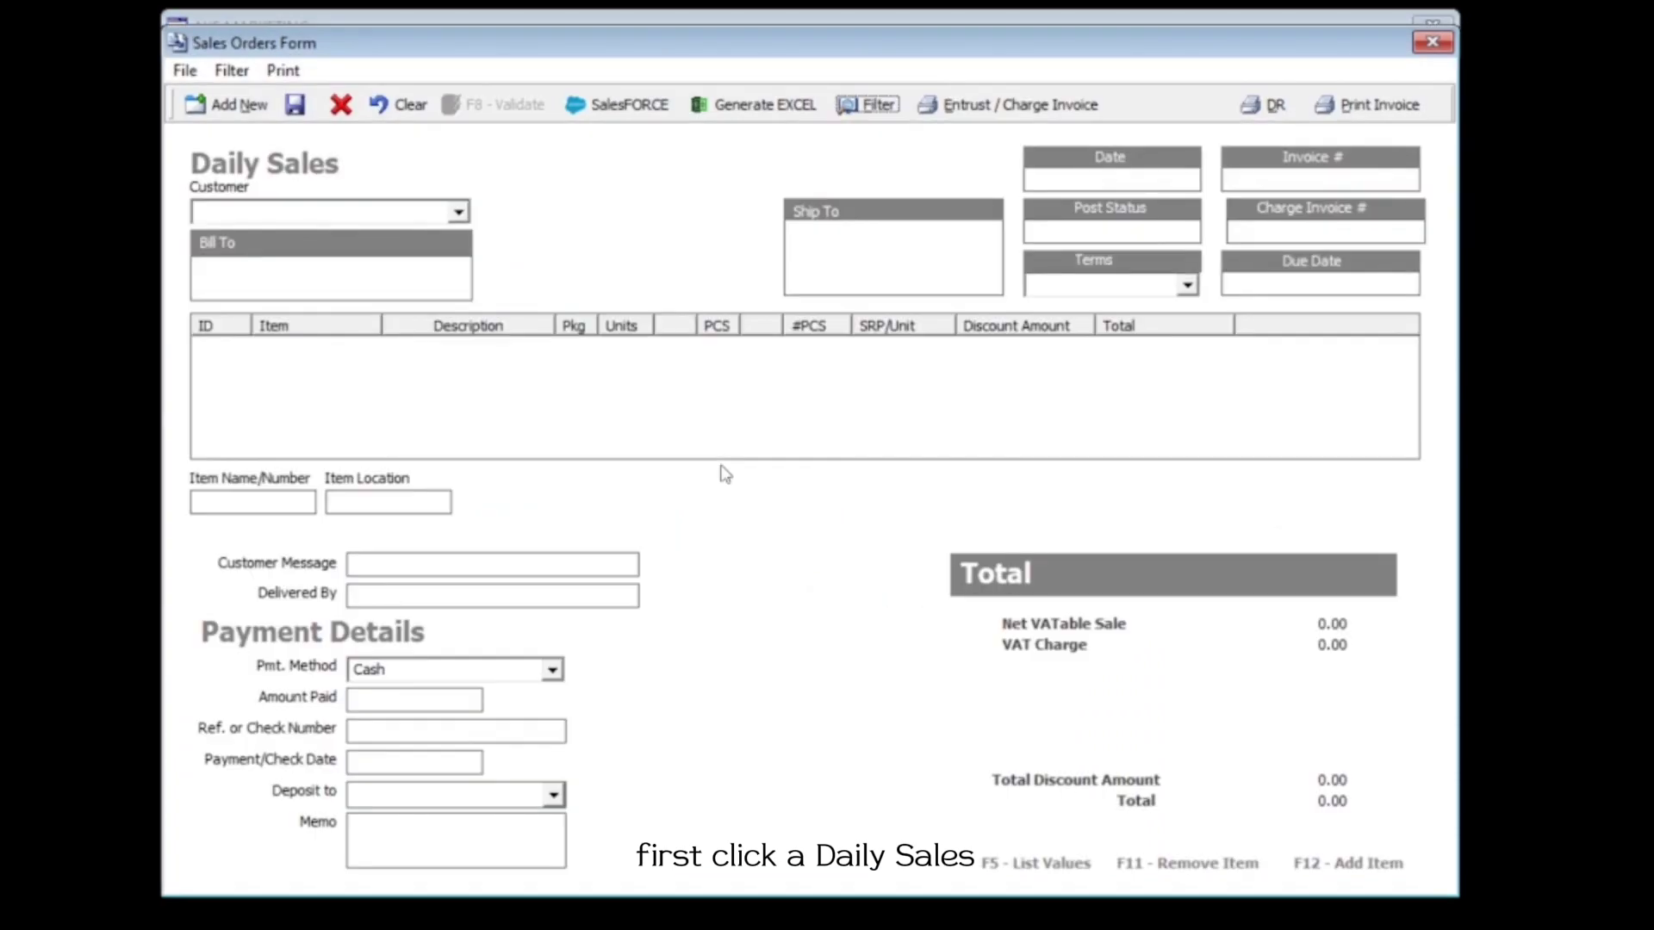
left_click(462, 213)
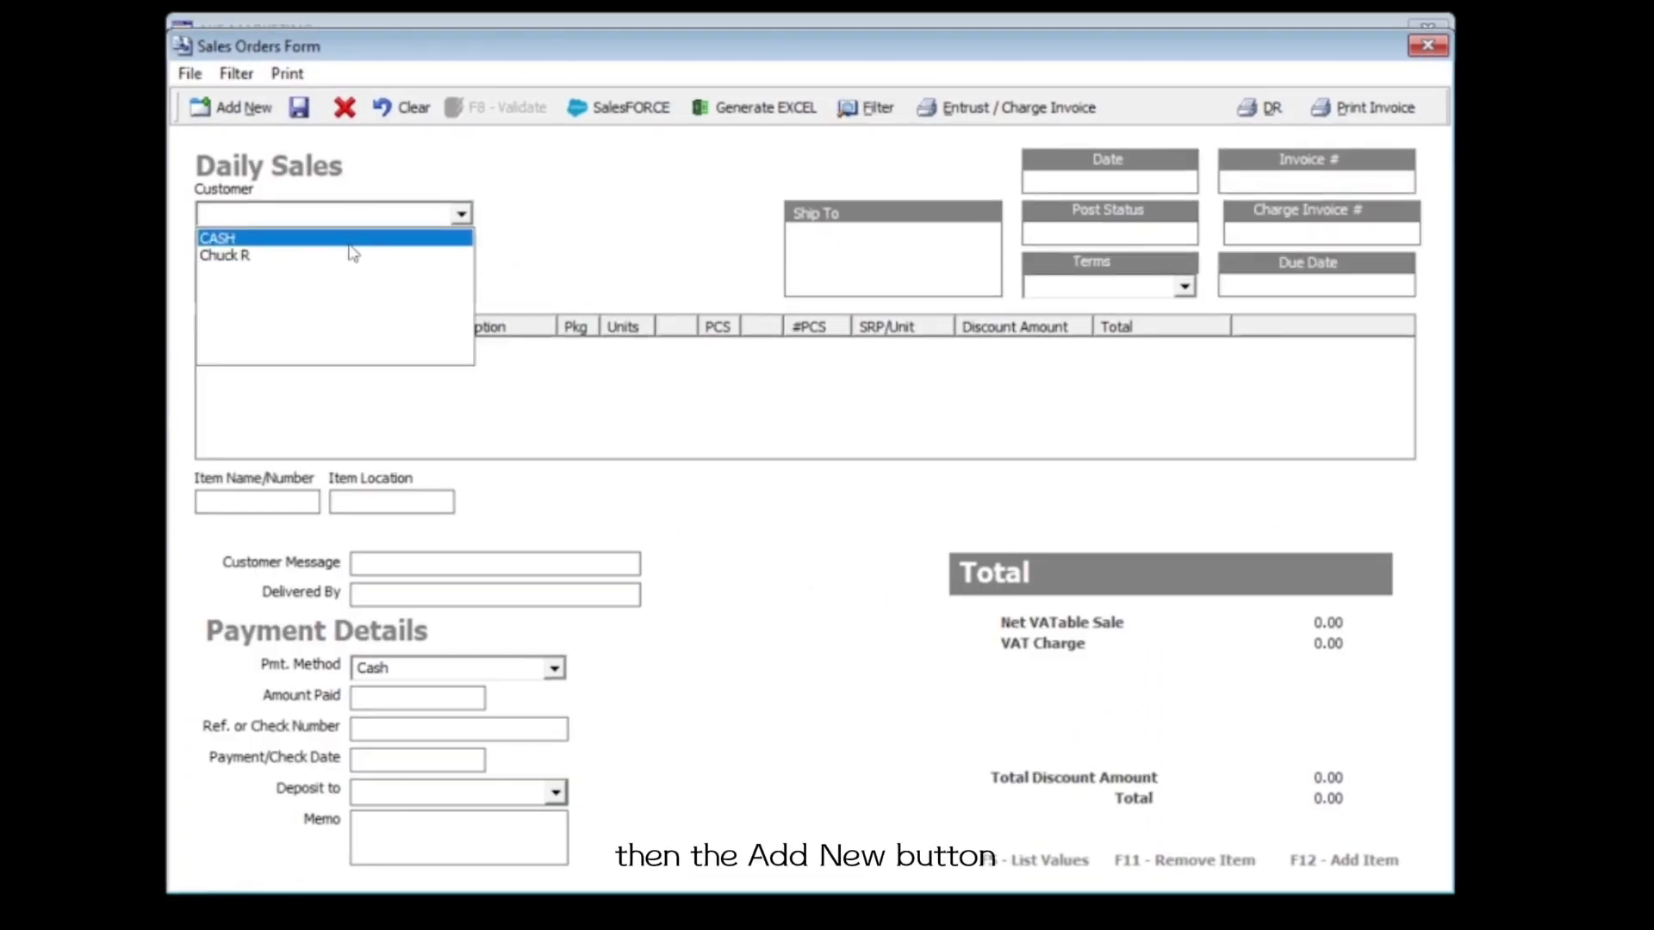
left_click(352, 250)
left_click(235, 108)
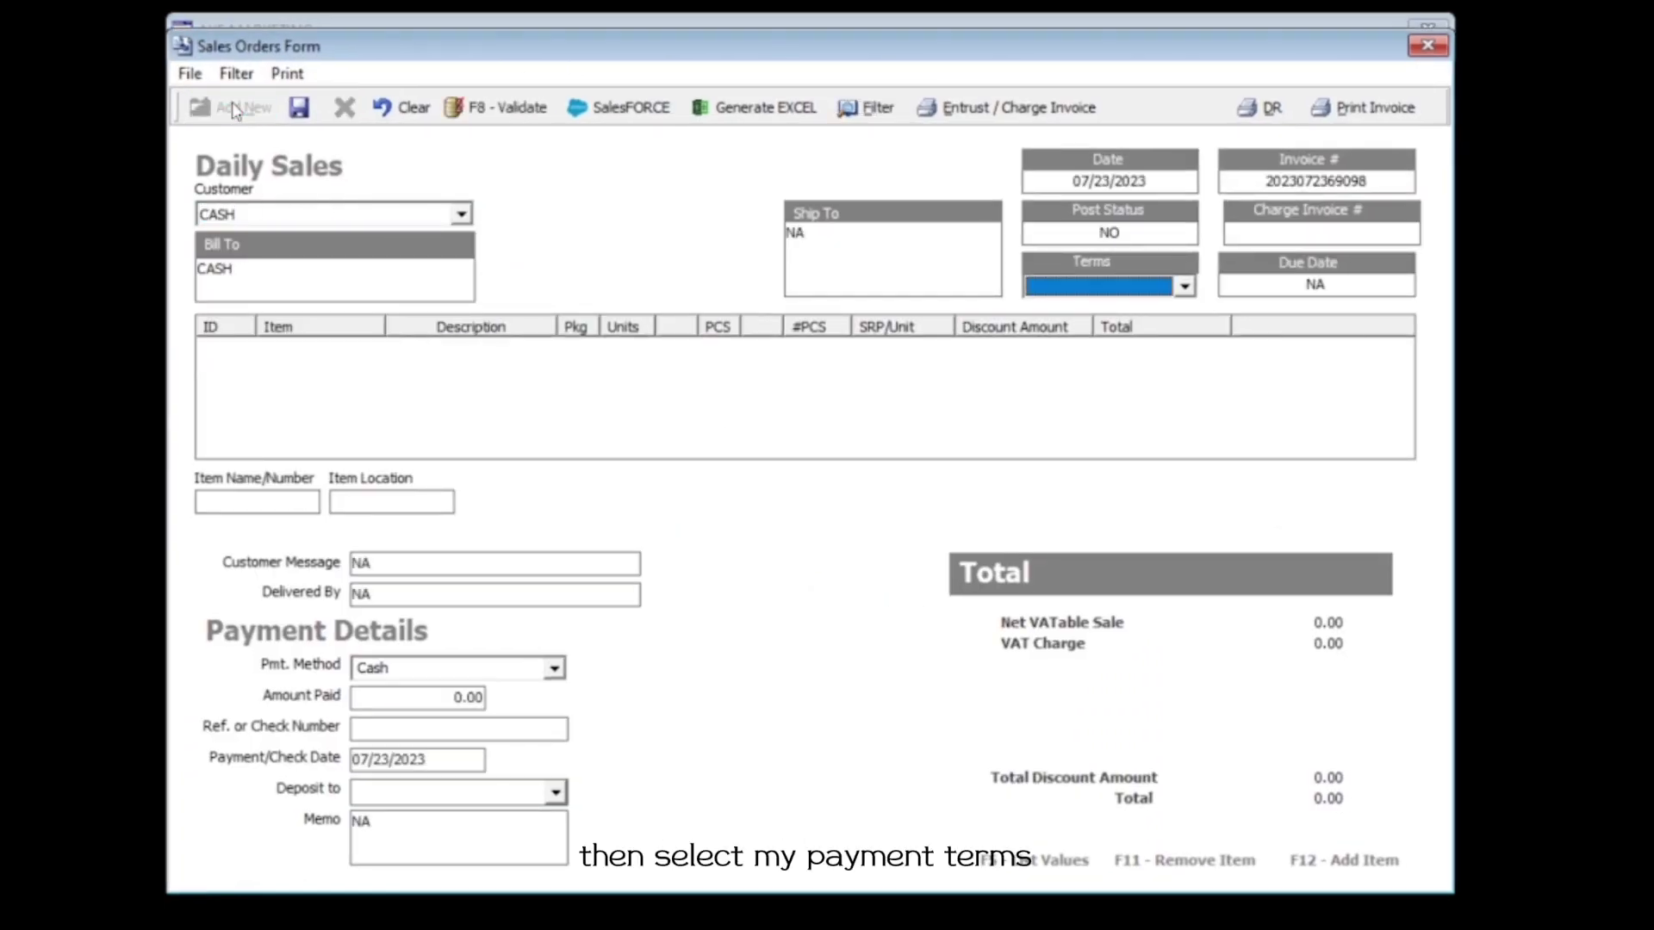
Set the sale's payment terms to COD, enter the charge invoice number, and save the entry
left_click(1079, 290)
left_click(1153, 421)
left_click(1342, 240)
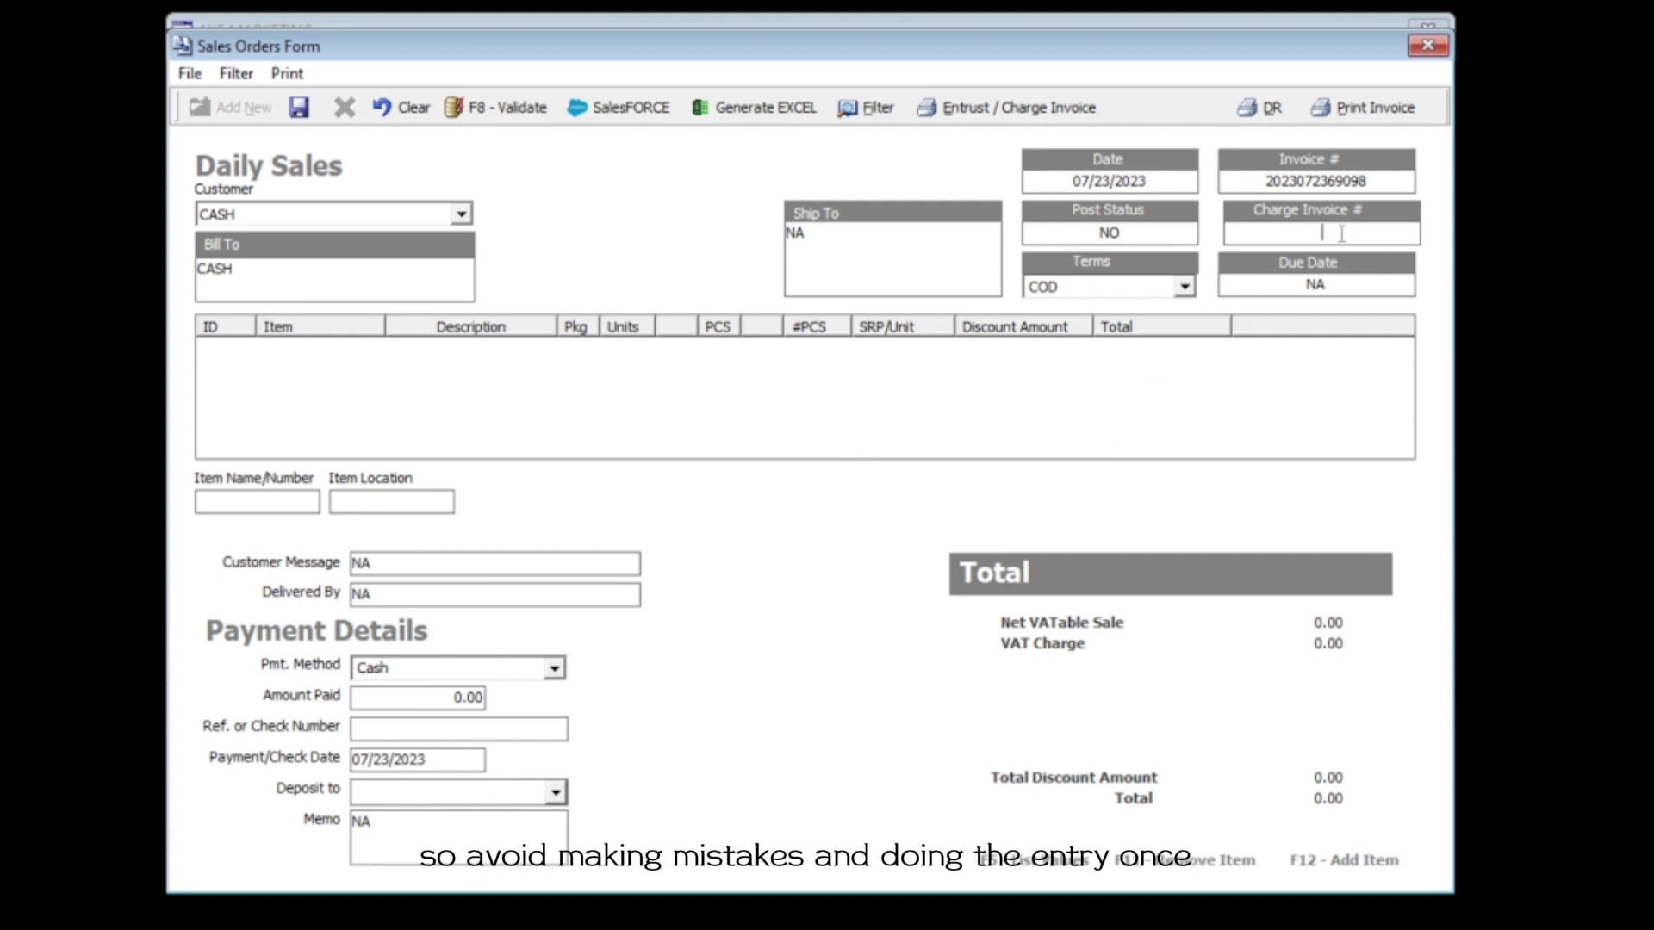
type("00011")
left_click(299, 107)
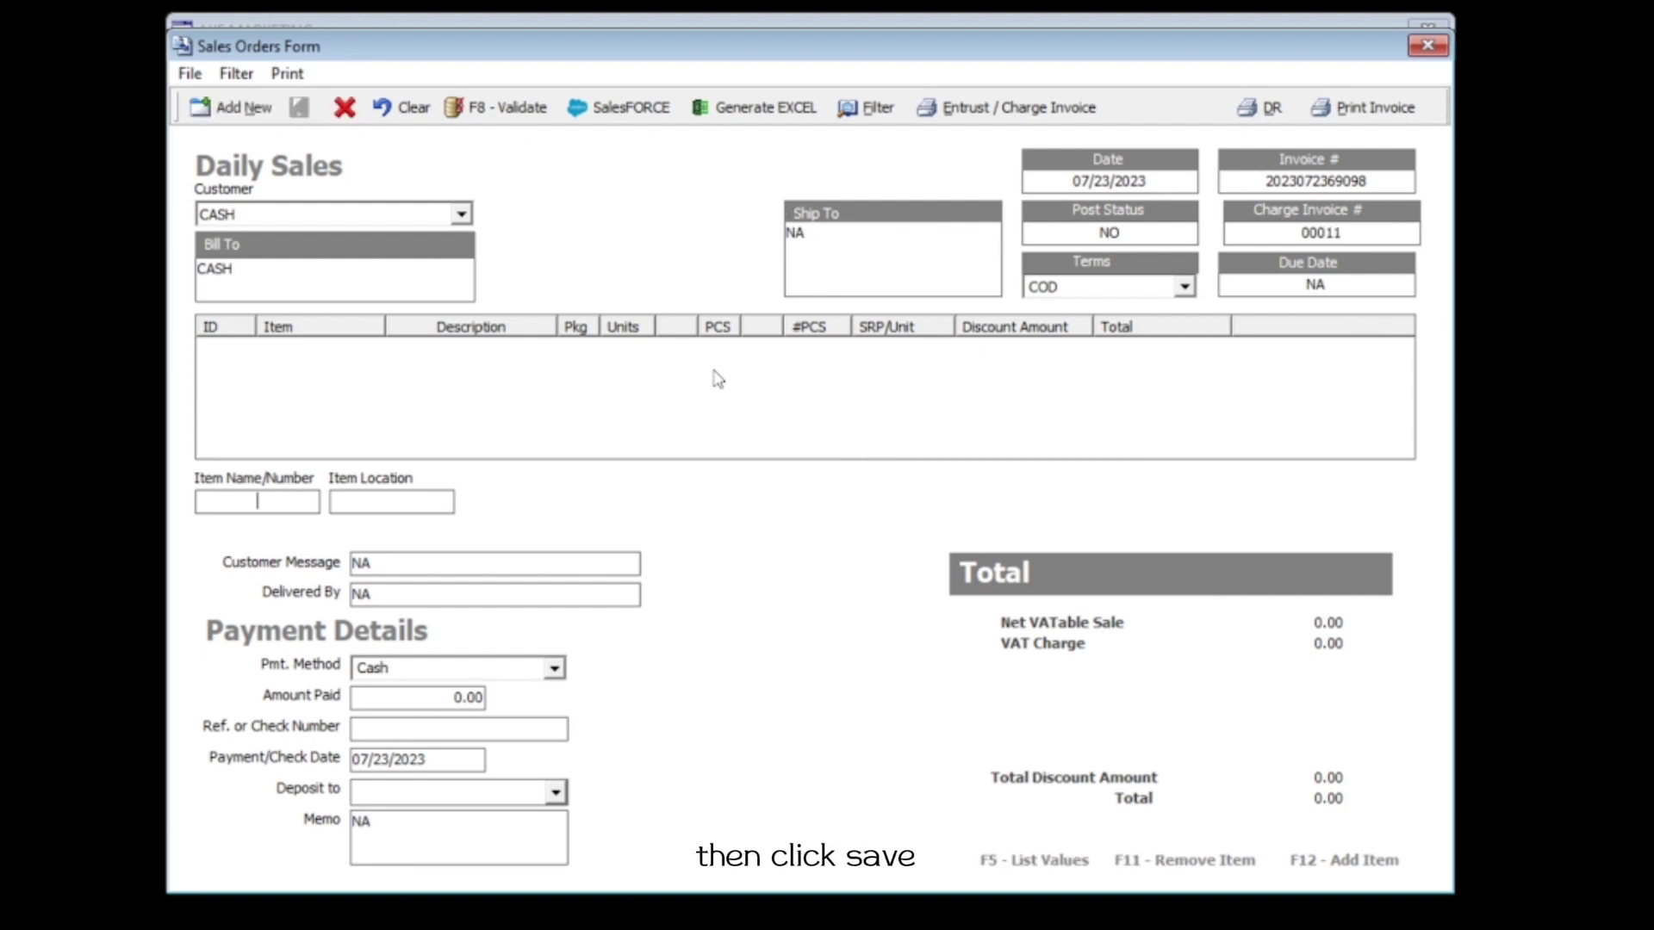
Add 1 PCS of Item test1 and 2 PCS of Test Item2 from WAREHOUSE to the sale
left_click(190, 73)
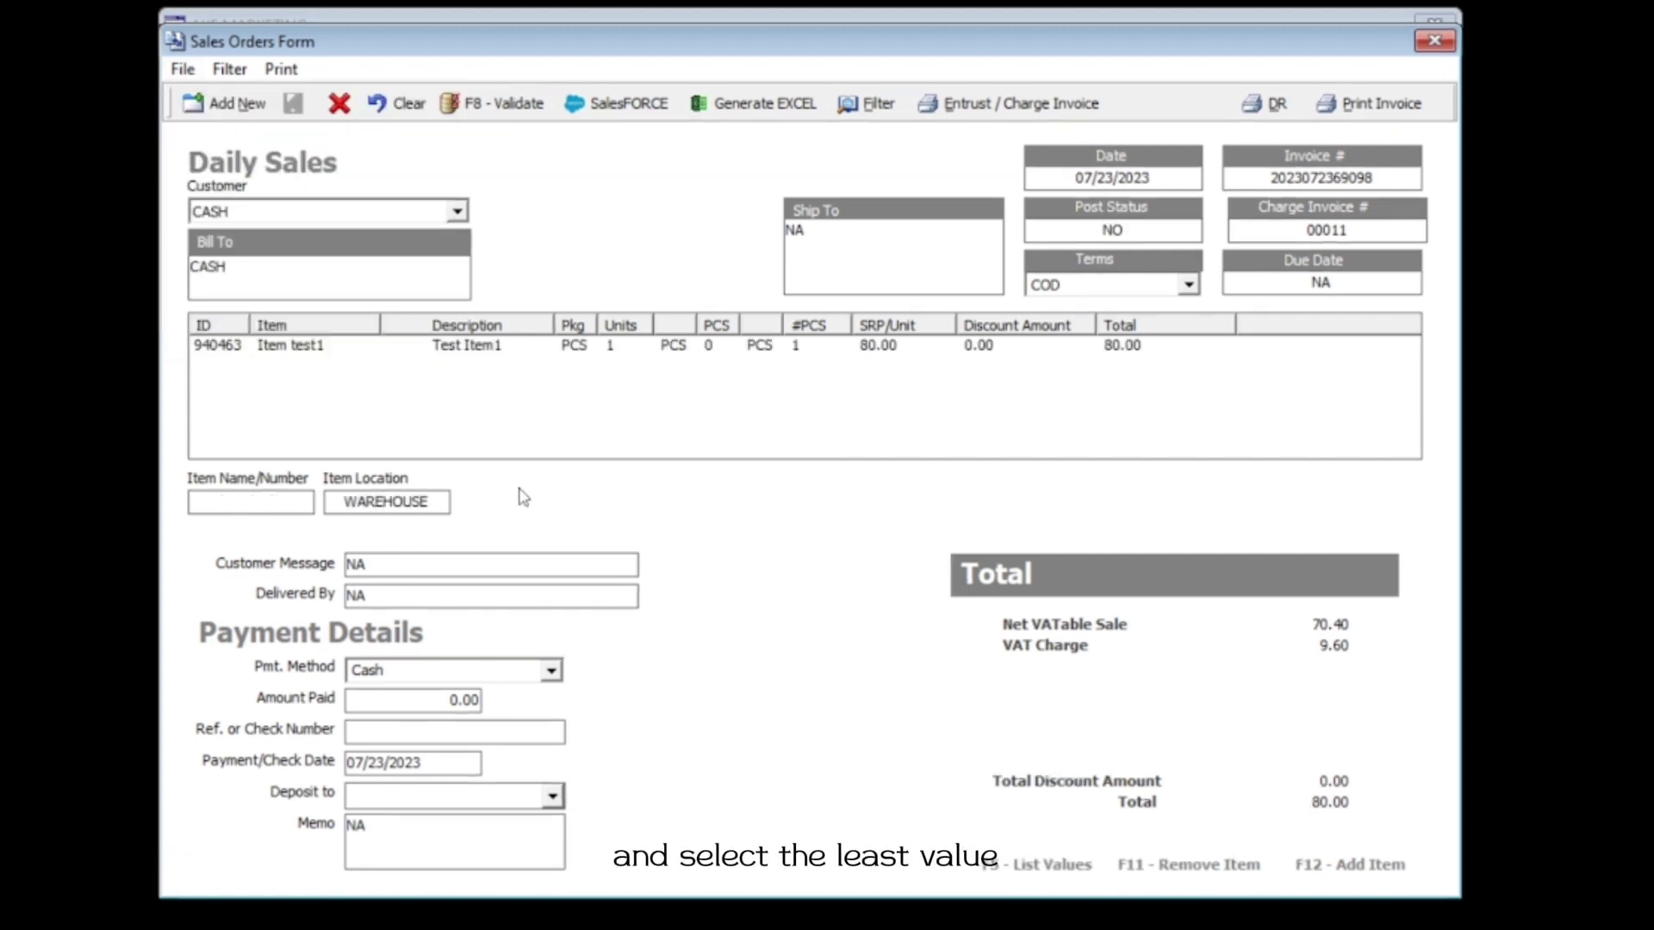
key("F5")
key("Down")
key("Return")
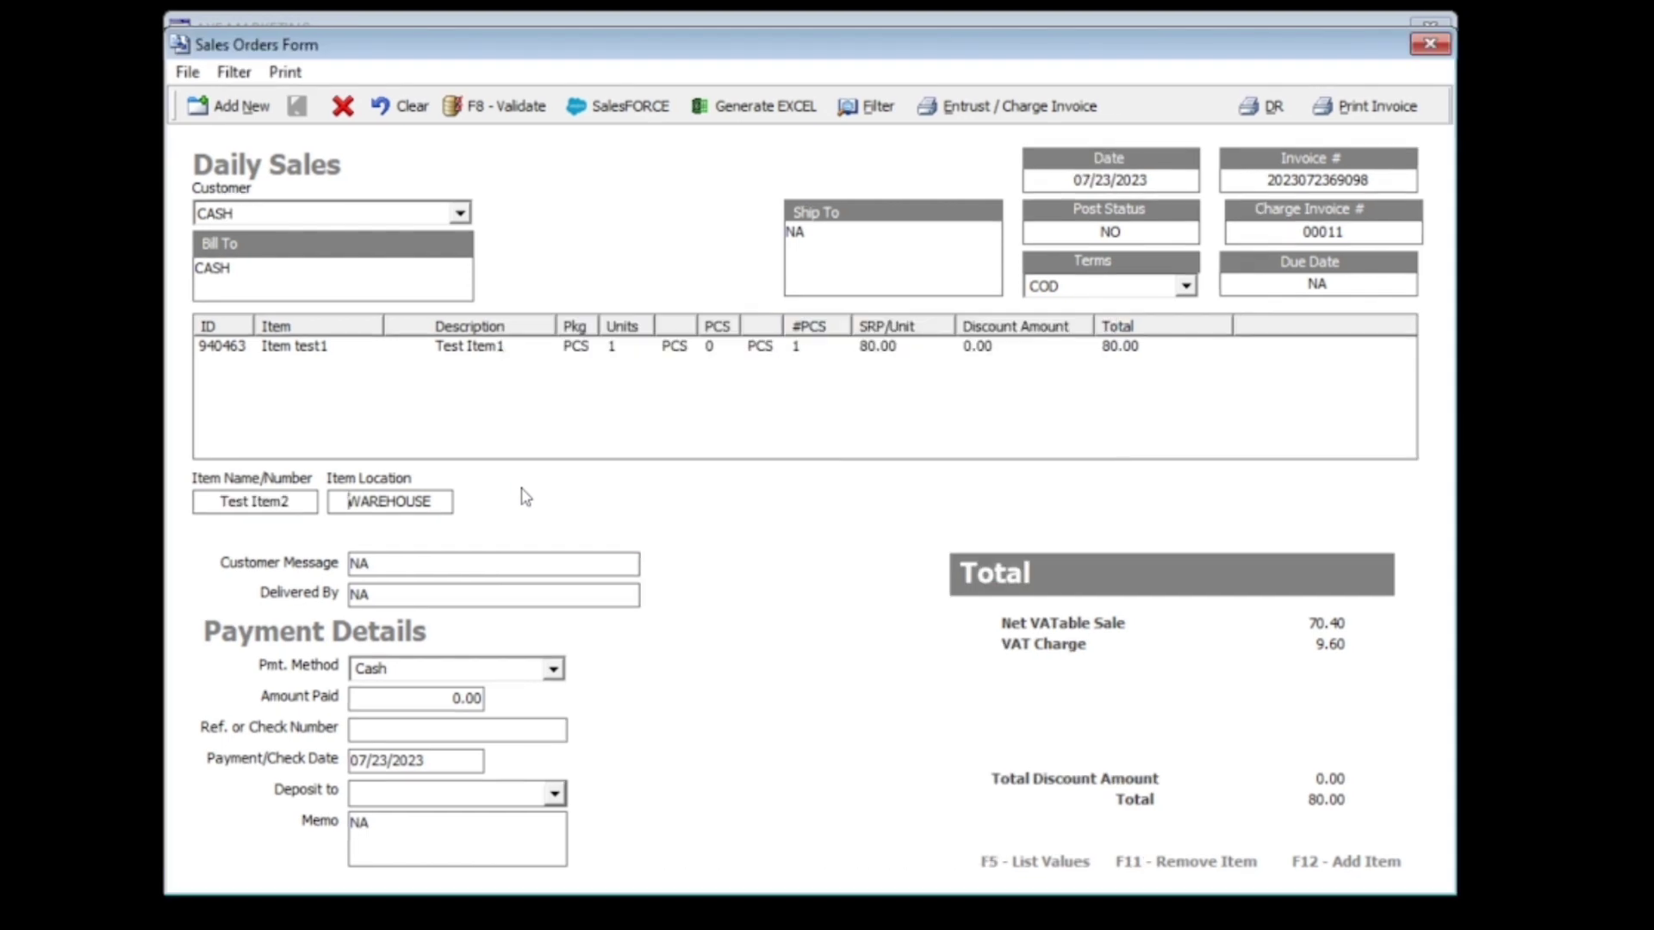
key("Return")
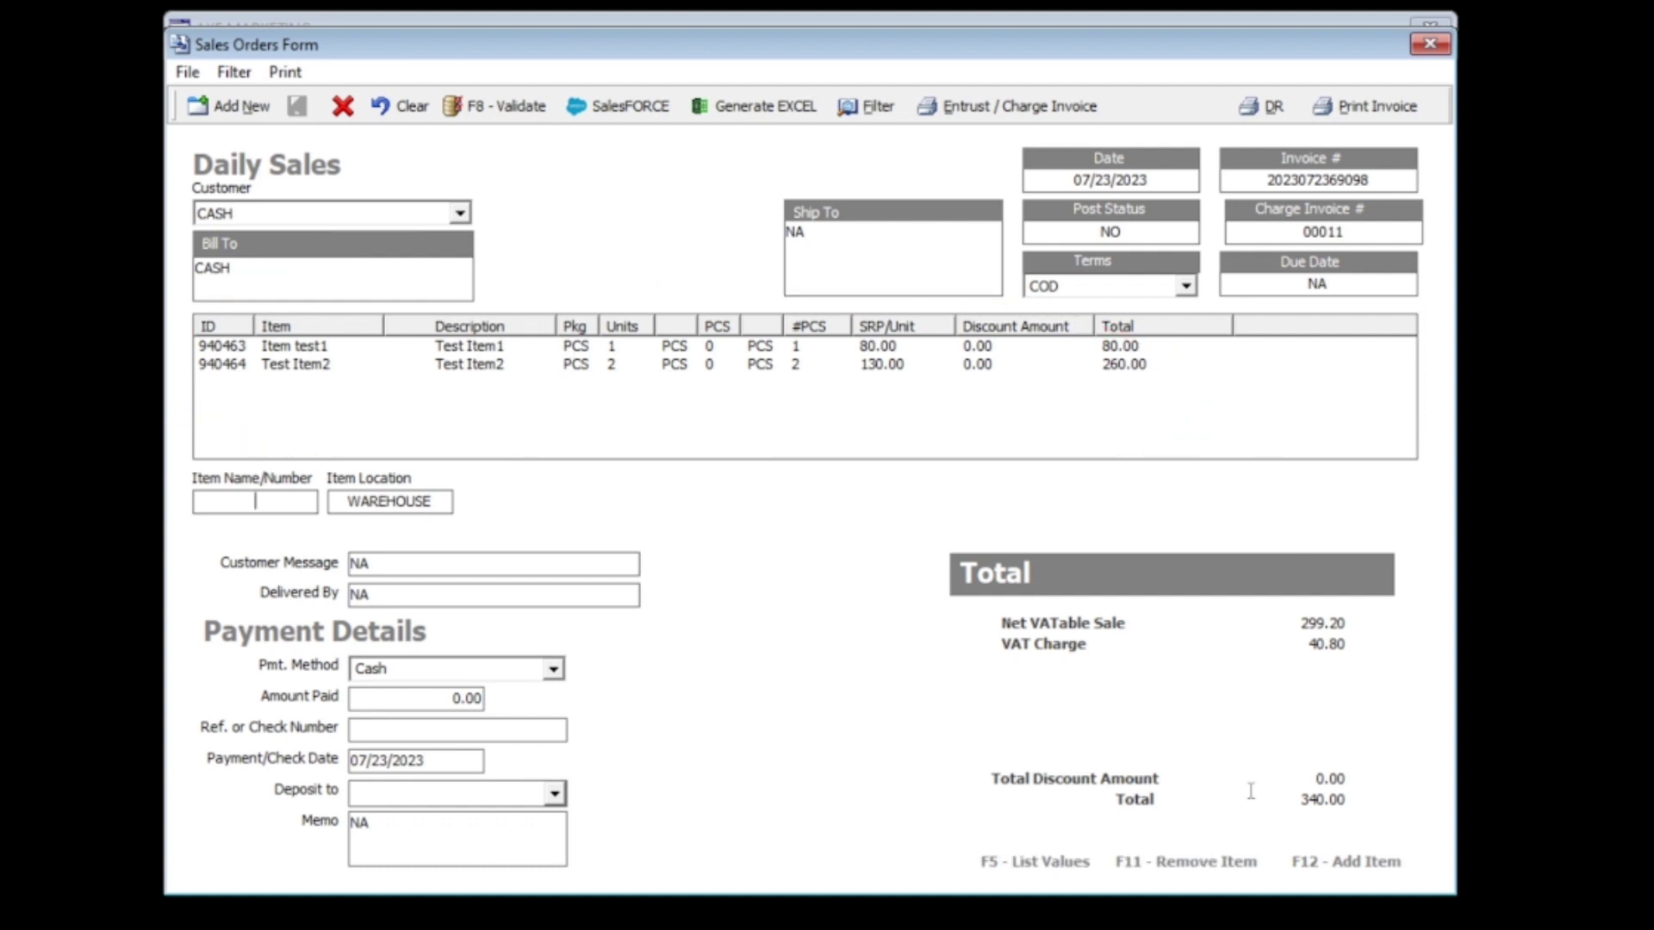
Record a Cash payment of 340 with reference NA deposited to CASHACCOUNT, and validate the sale
left_click(558, 675)
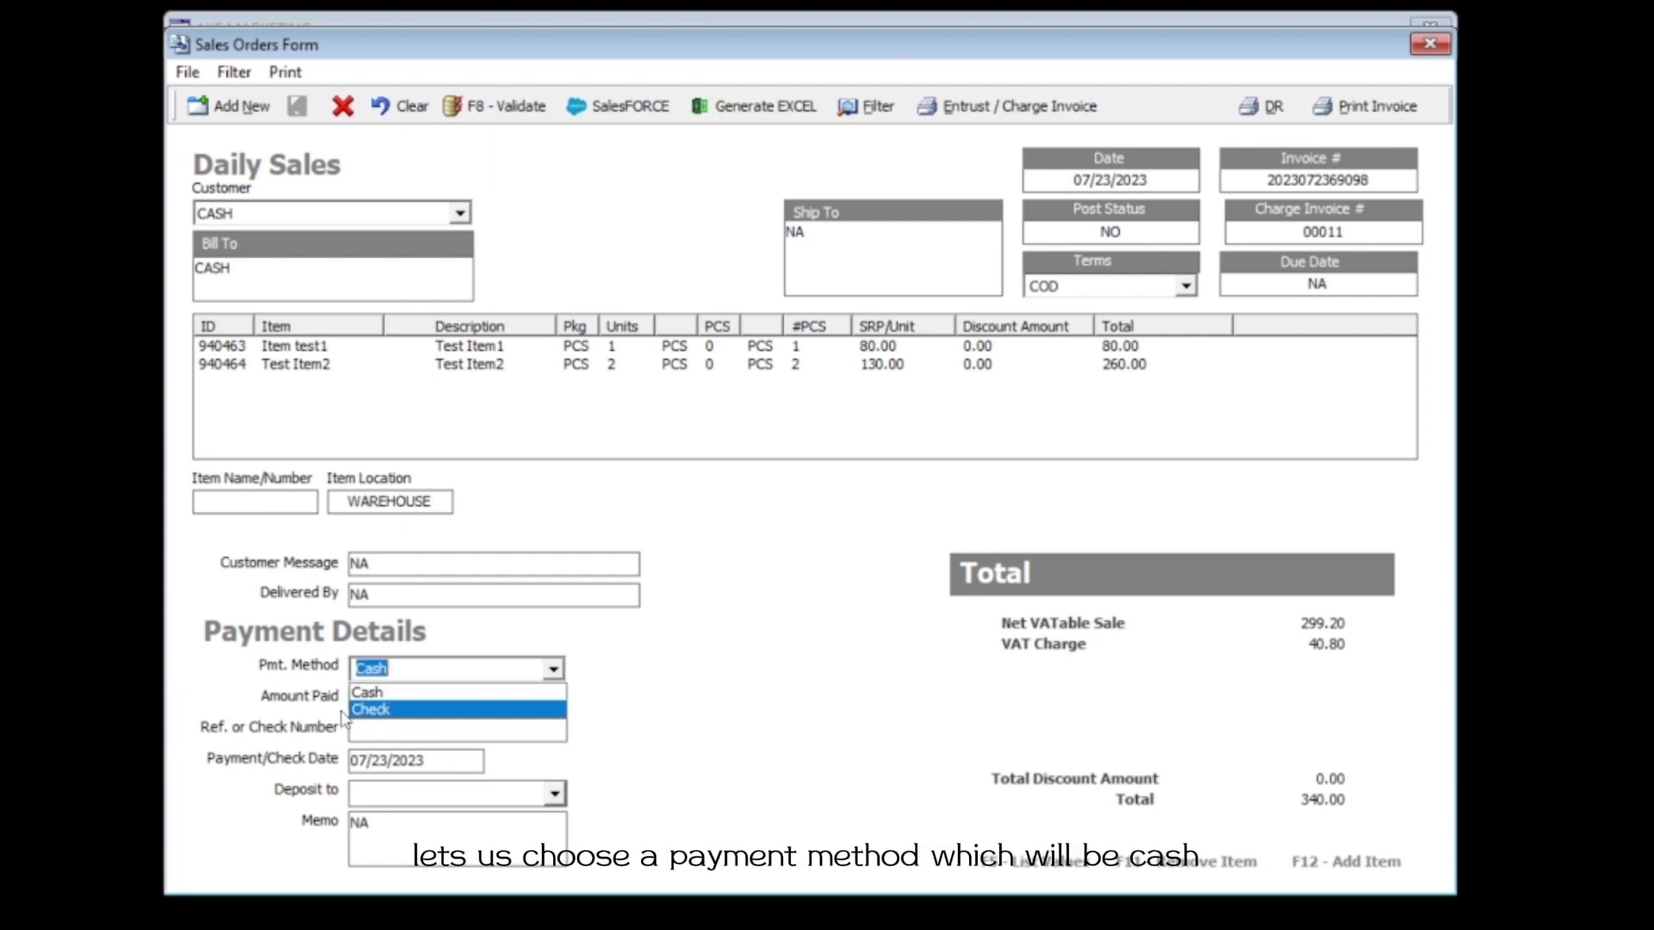
left_click(397, 694)
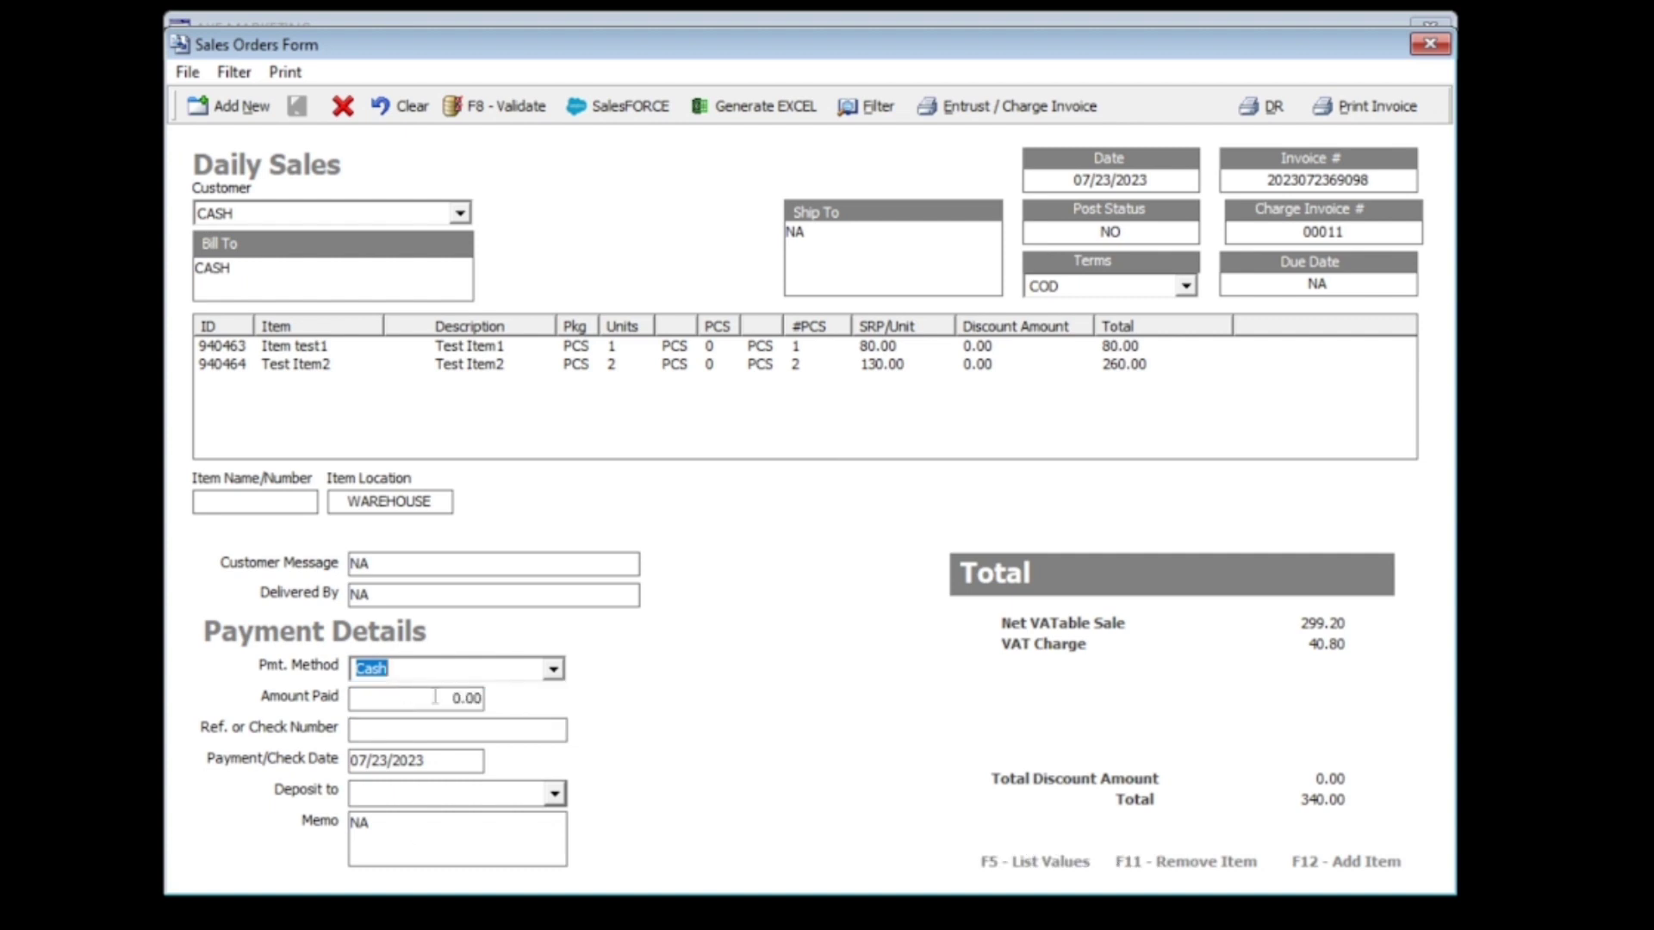
key("Tab")
type("34")
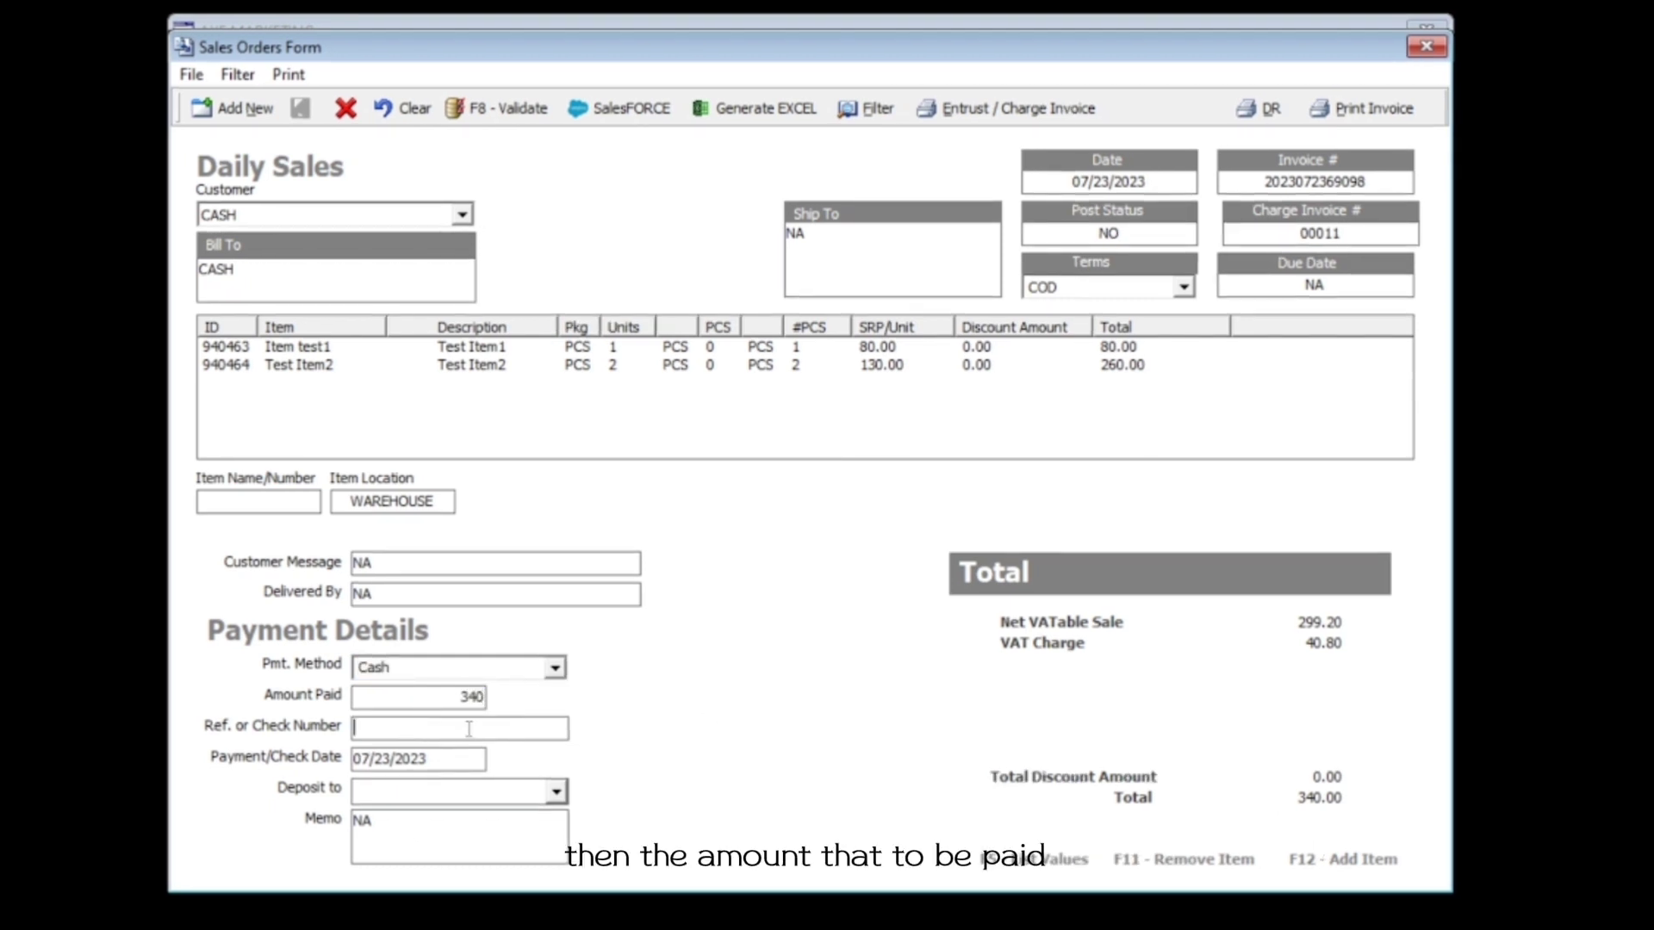
type("NA")
left_click(558, 790)
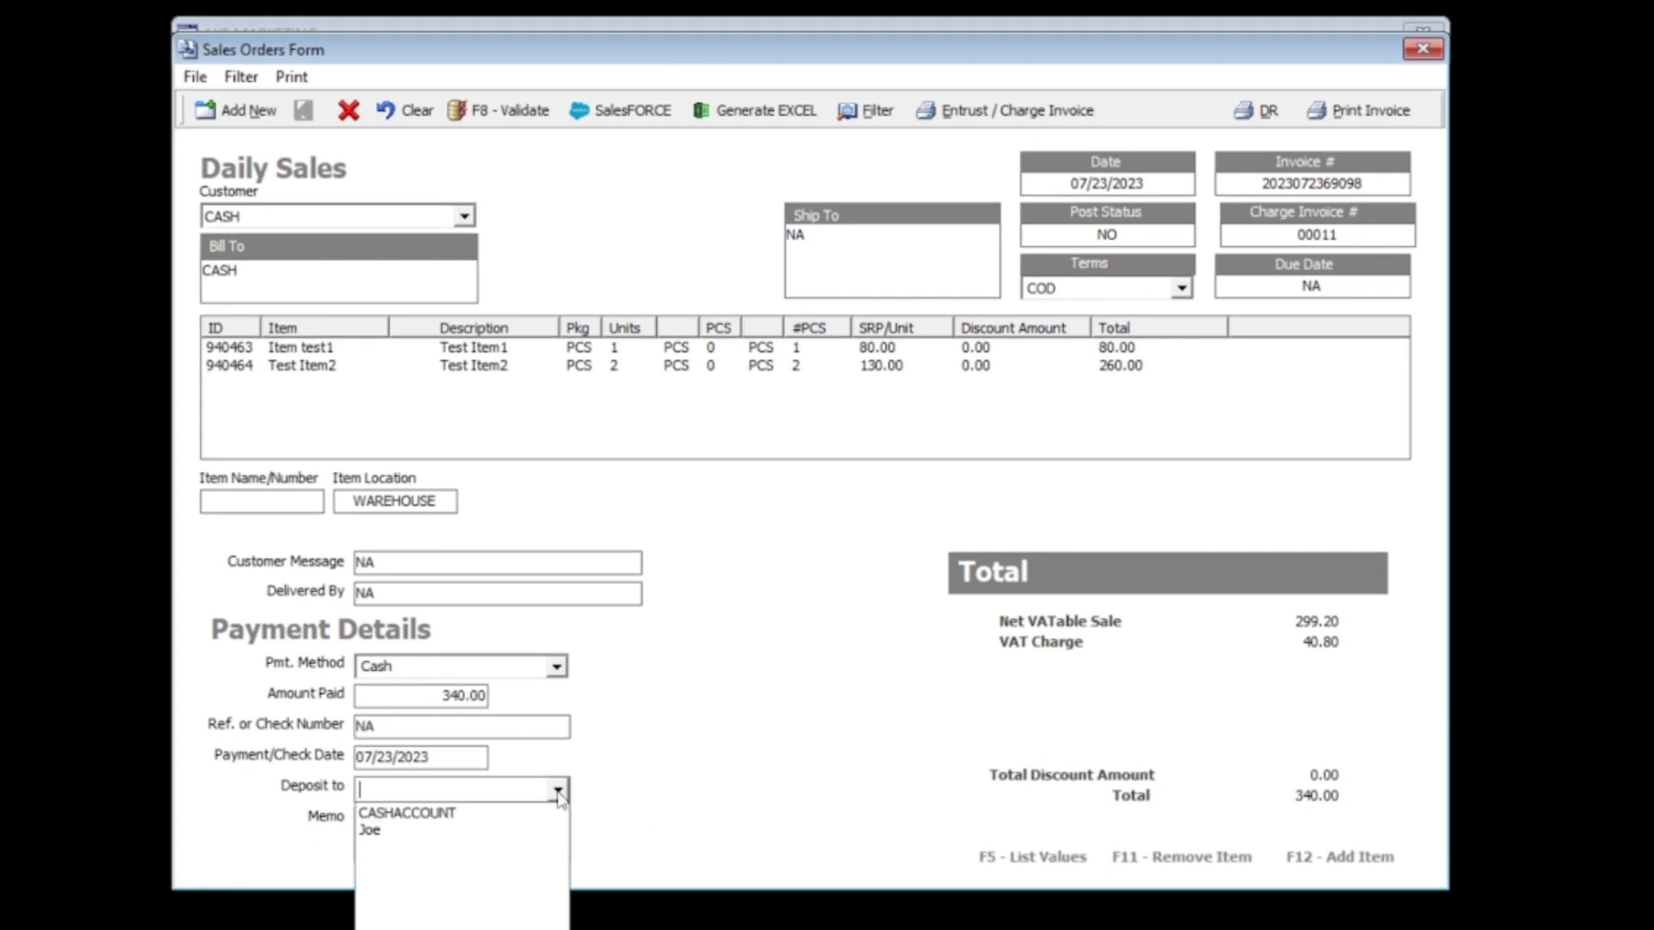
left_click(412, 815)
Check CASHACCOUNT's ending balance in the money accounts, return to the sale to review its payment status, and close it
left_click_drag(807, 49, 1345, 76)
left_click(289, 303)
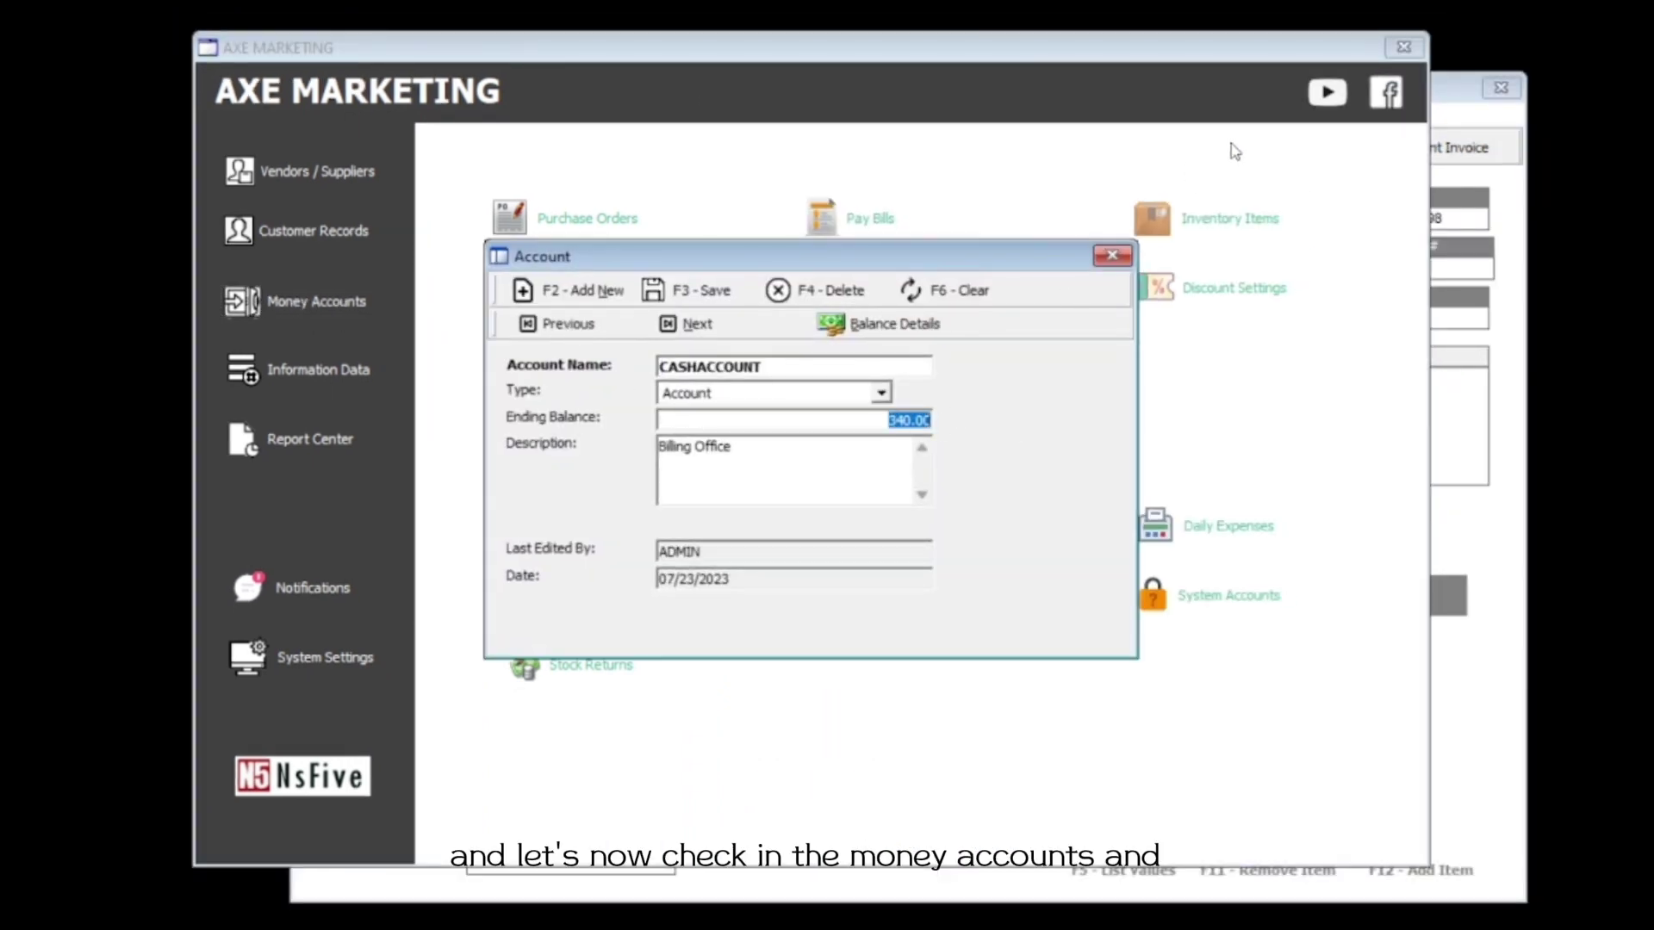
left_click(1111, 256)
left_click(1458, 91)
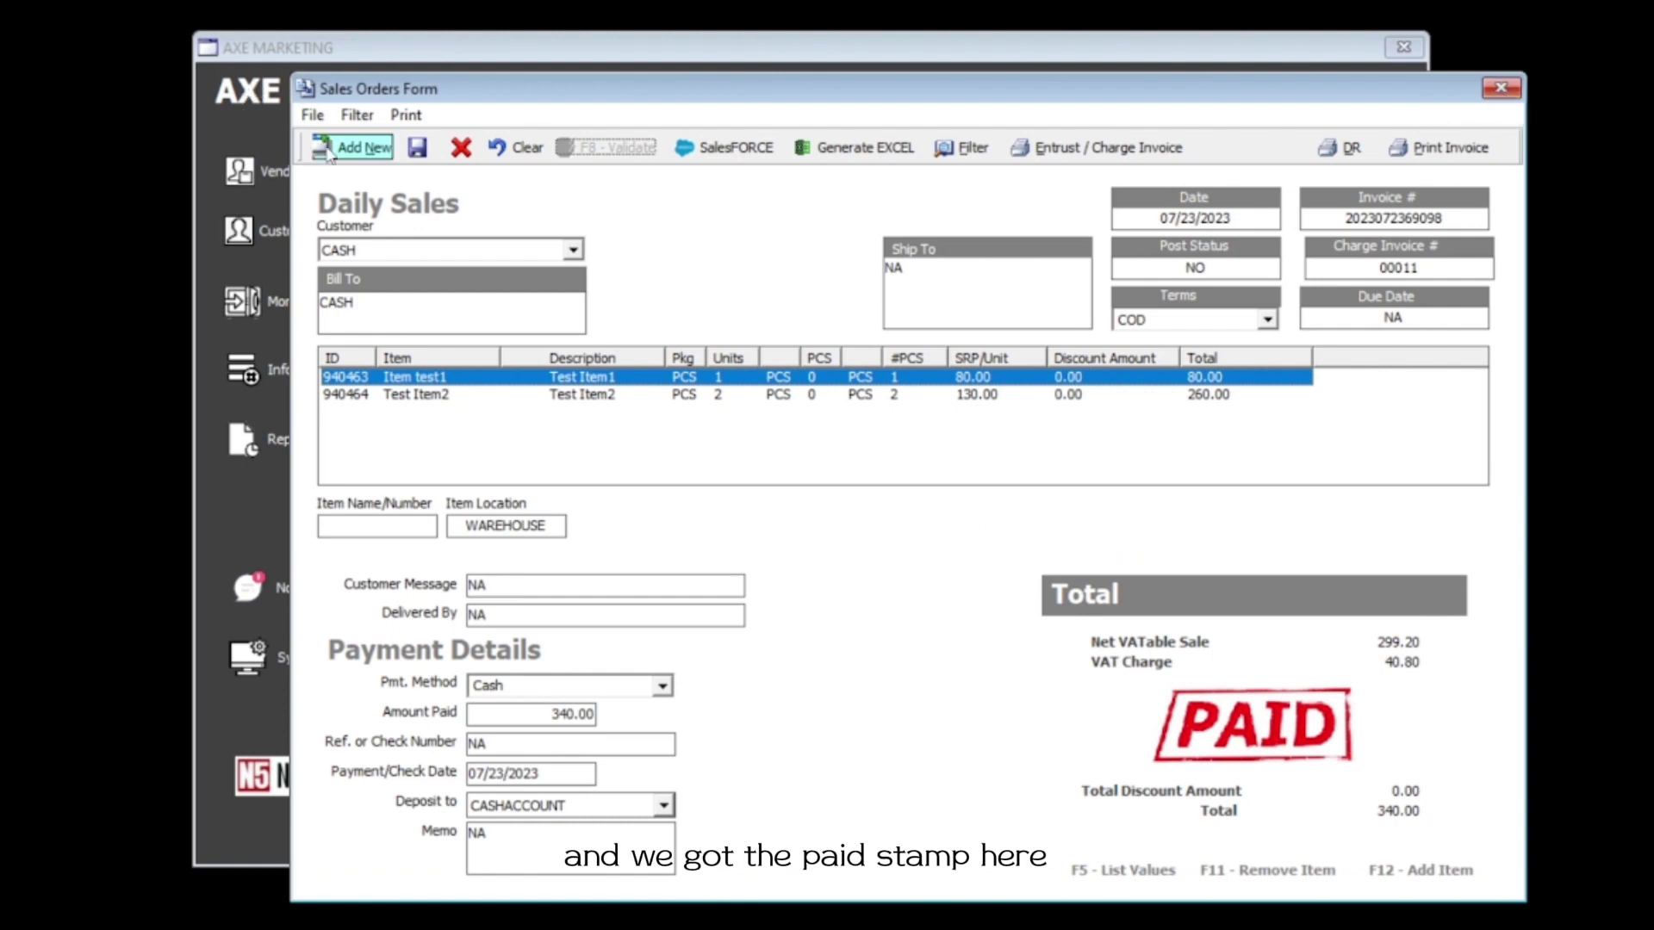
left_click(1501, 88)
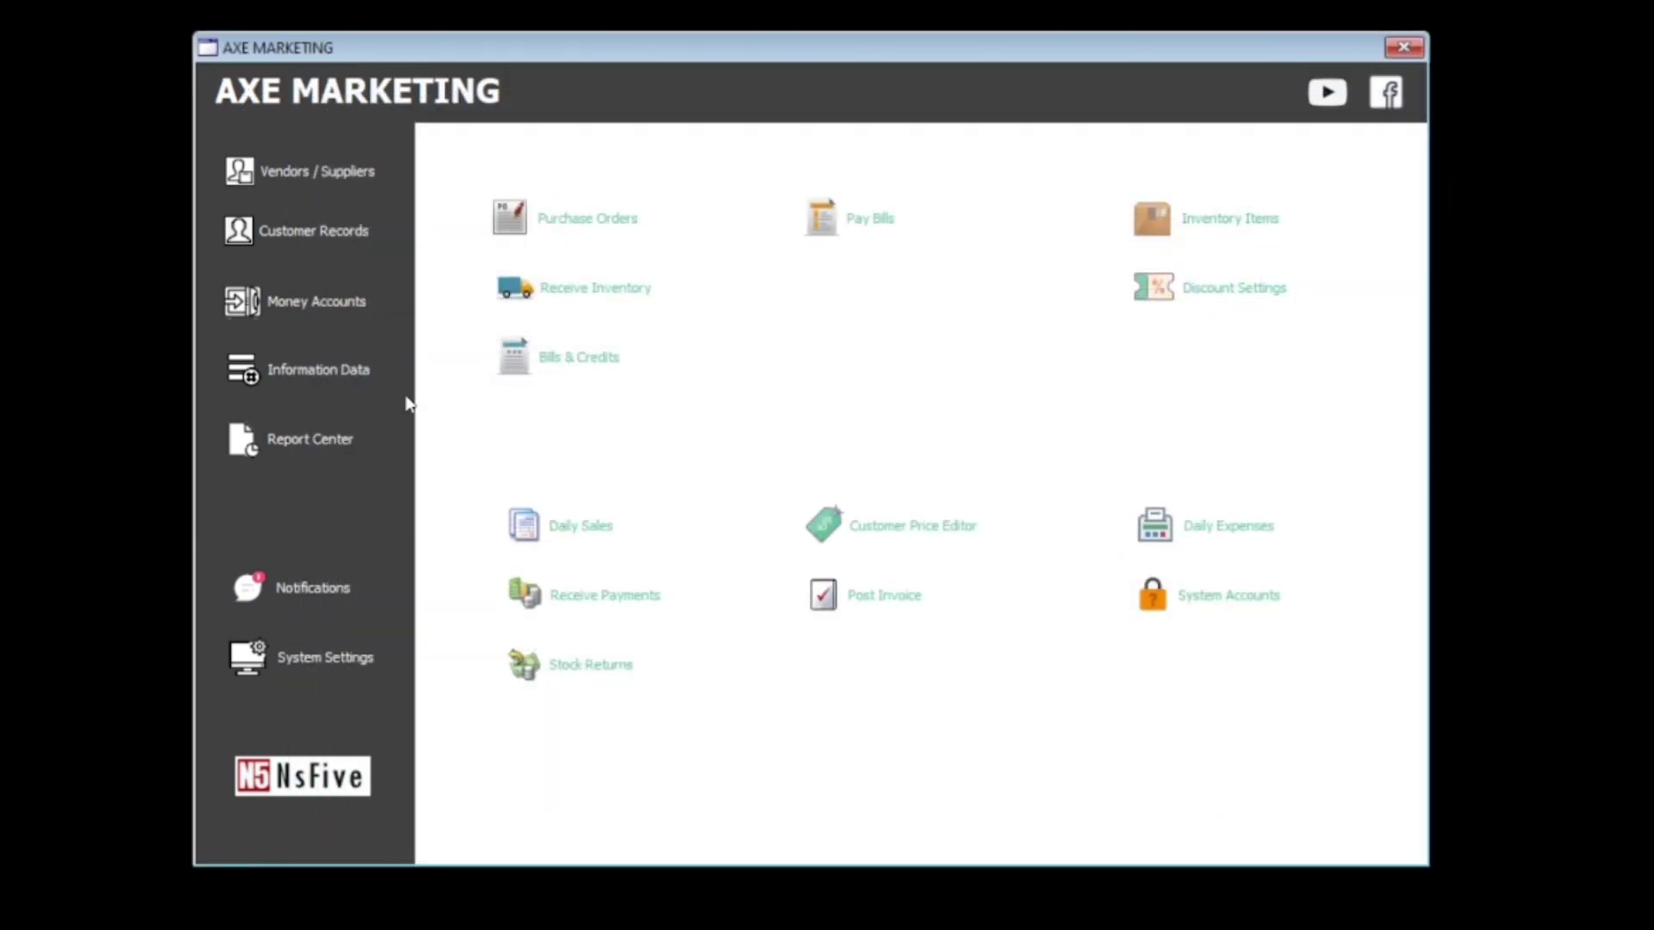
Start a new daily sales entry for the second customer
left_click(509, 525)
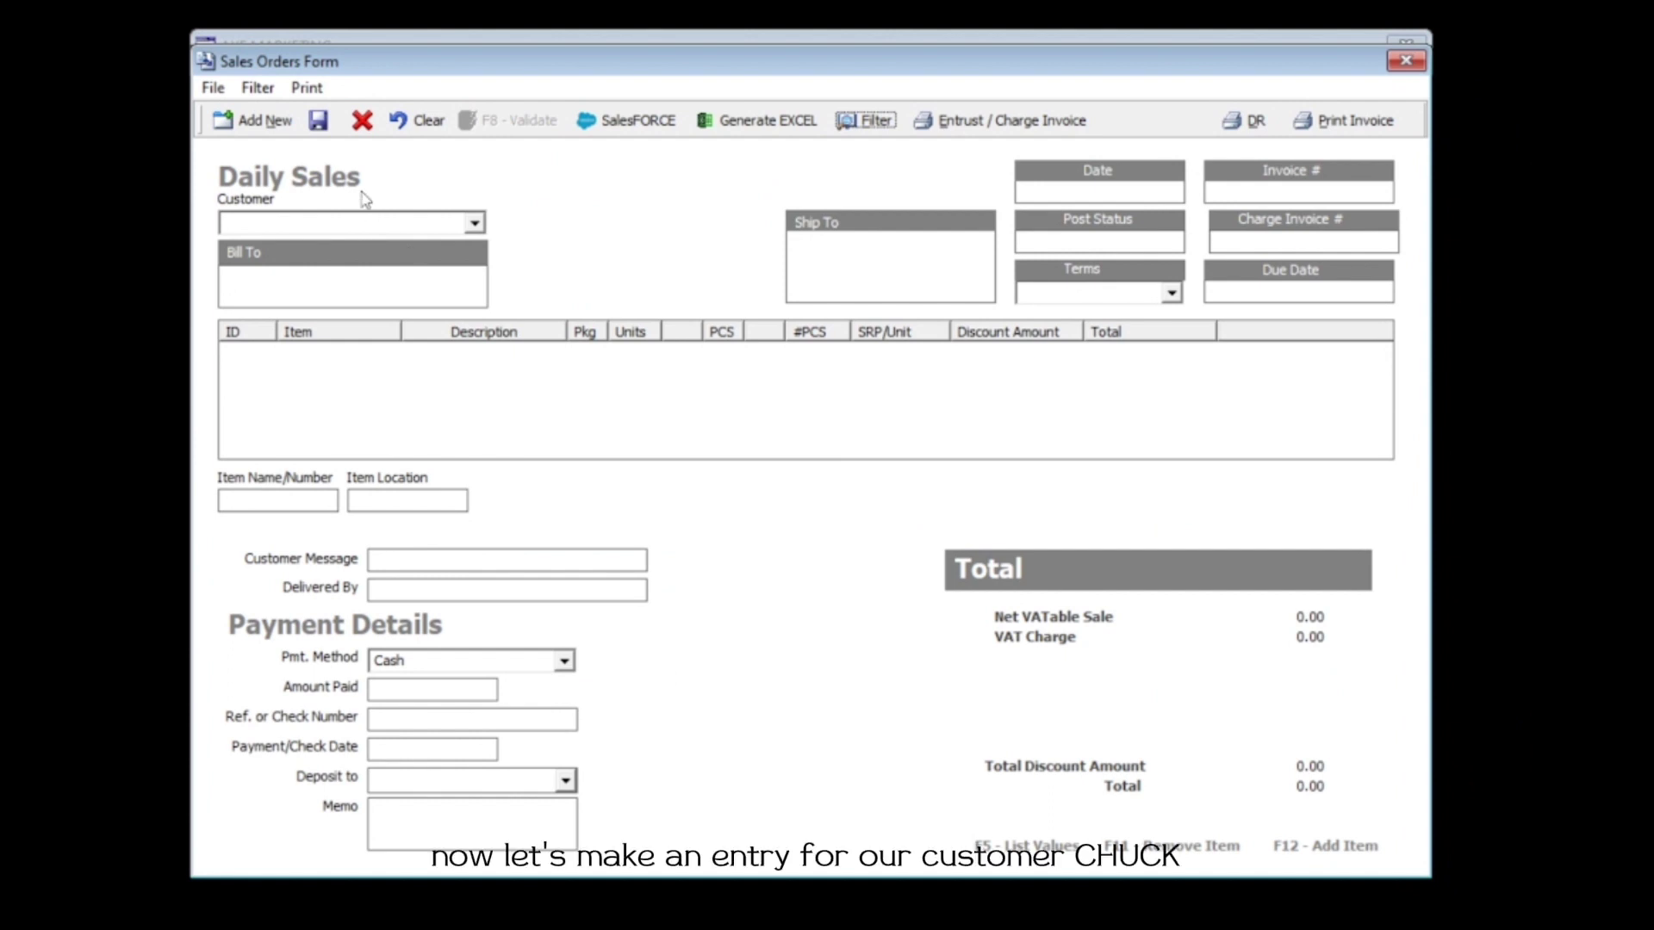
left_click(474, 224)
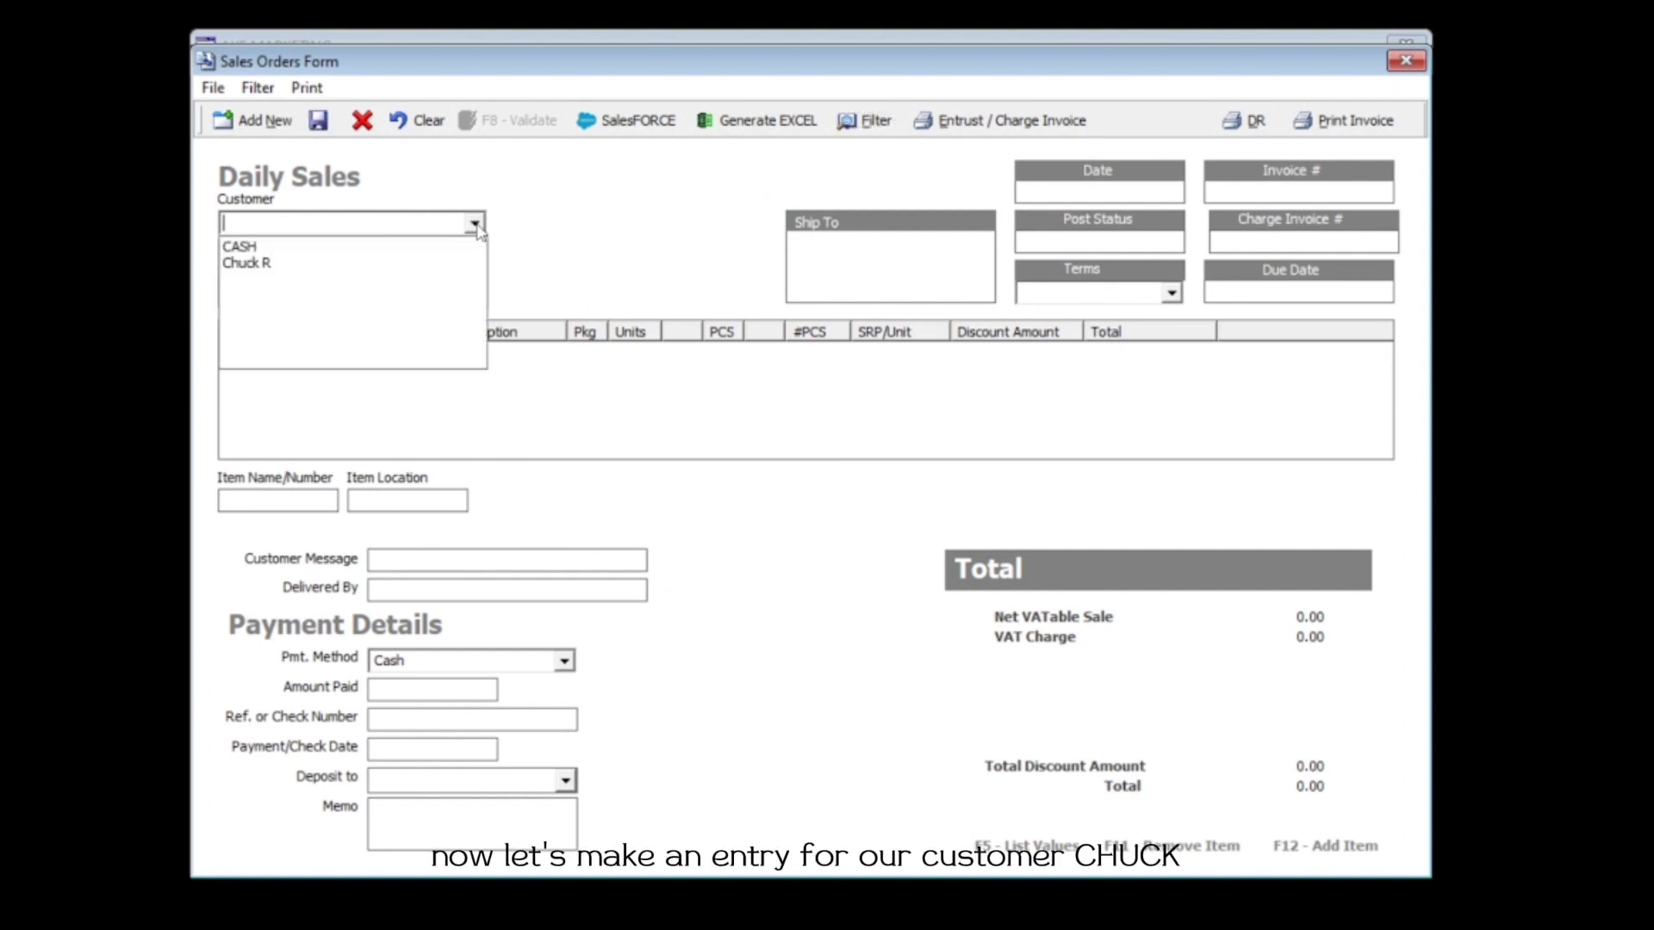
left_click(406, 263)
left_click(261, 123)
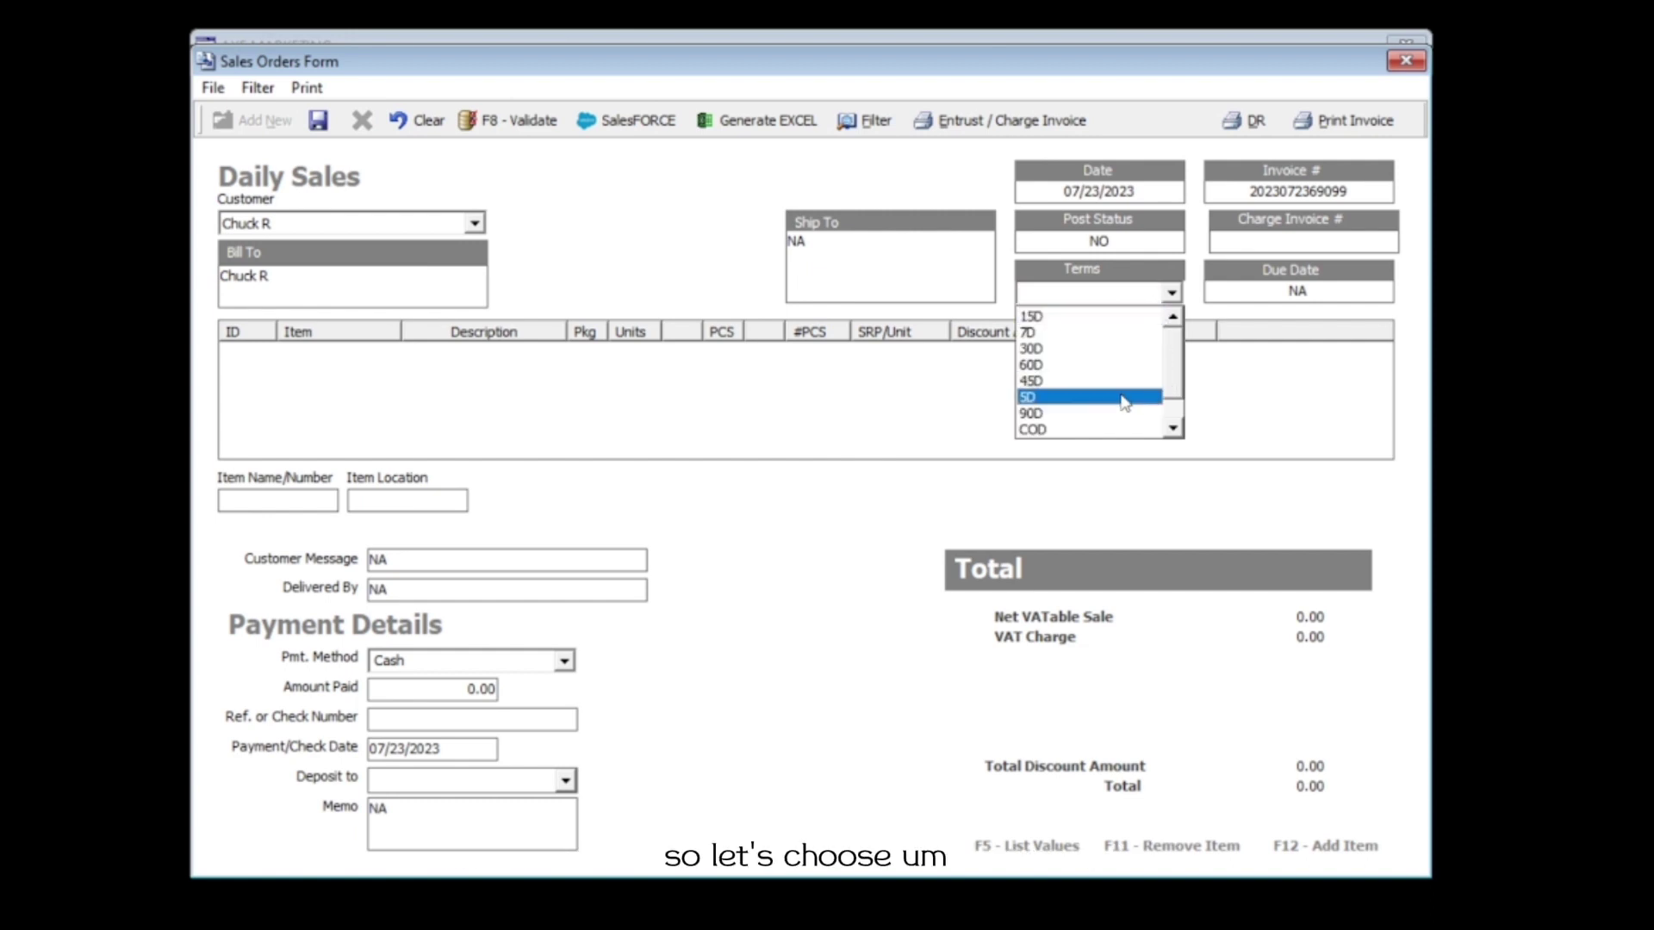
Set the second customer's sale to payment terms of 15D
left_click(1115, 429)
left_click(1171, 293)
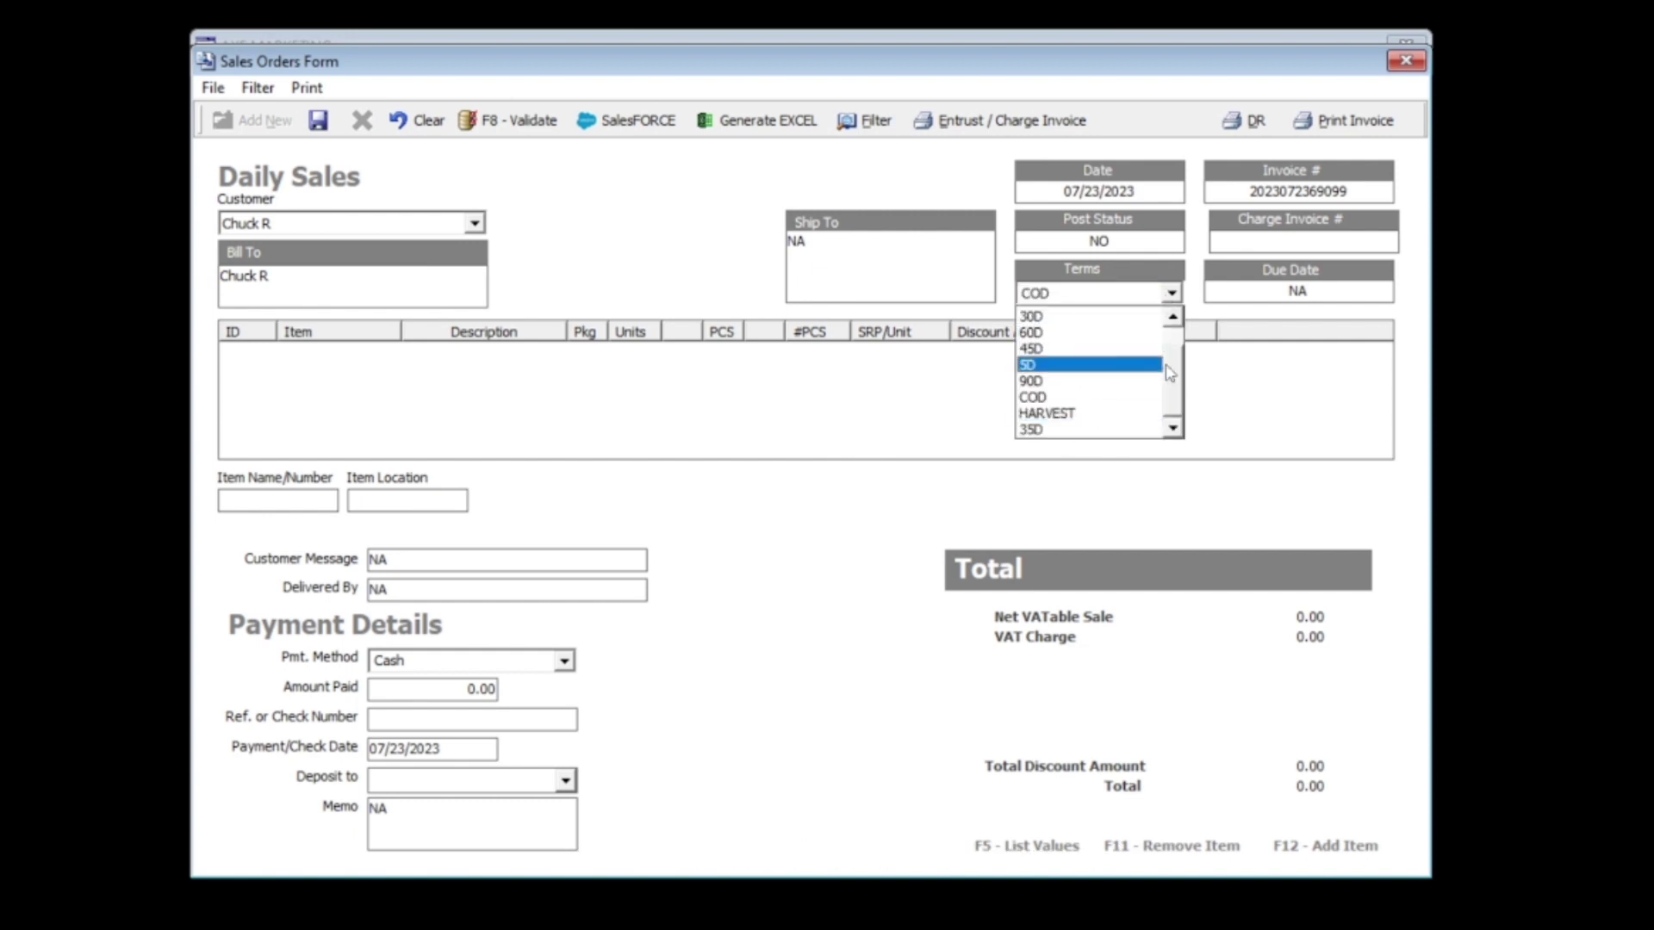
scroll(1100, 326, "up", 1)
left_click(1093, 319)
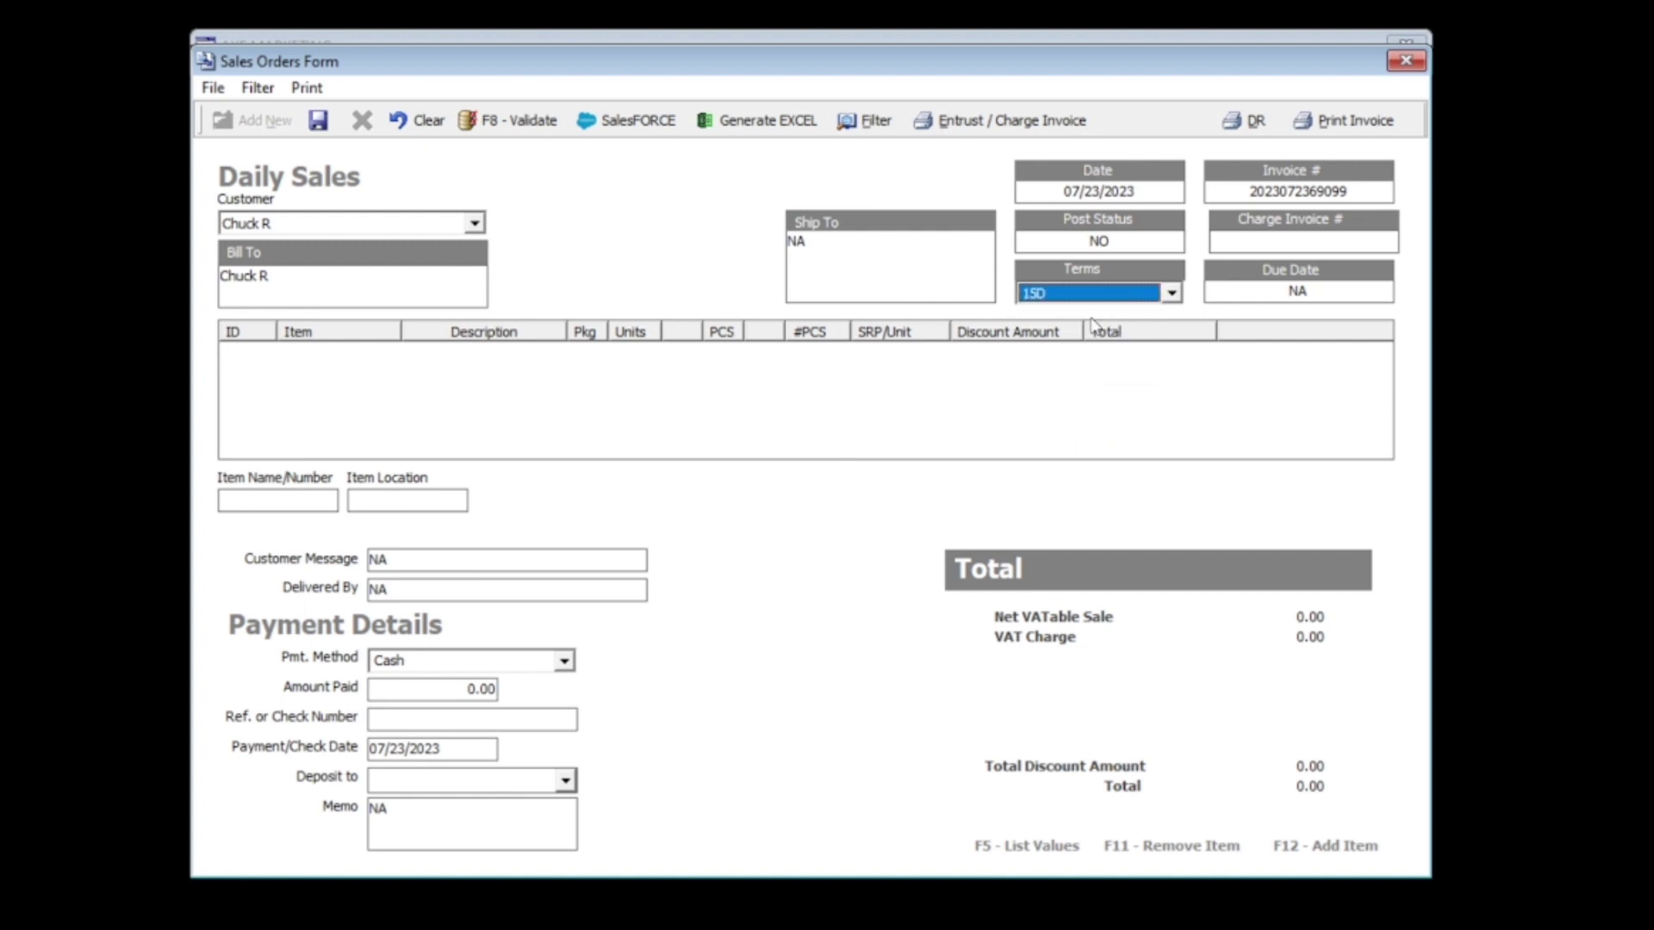
Enter the charge invoice number for the second customer's sale and save the entry
left_click(1296, 244)
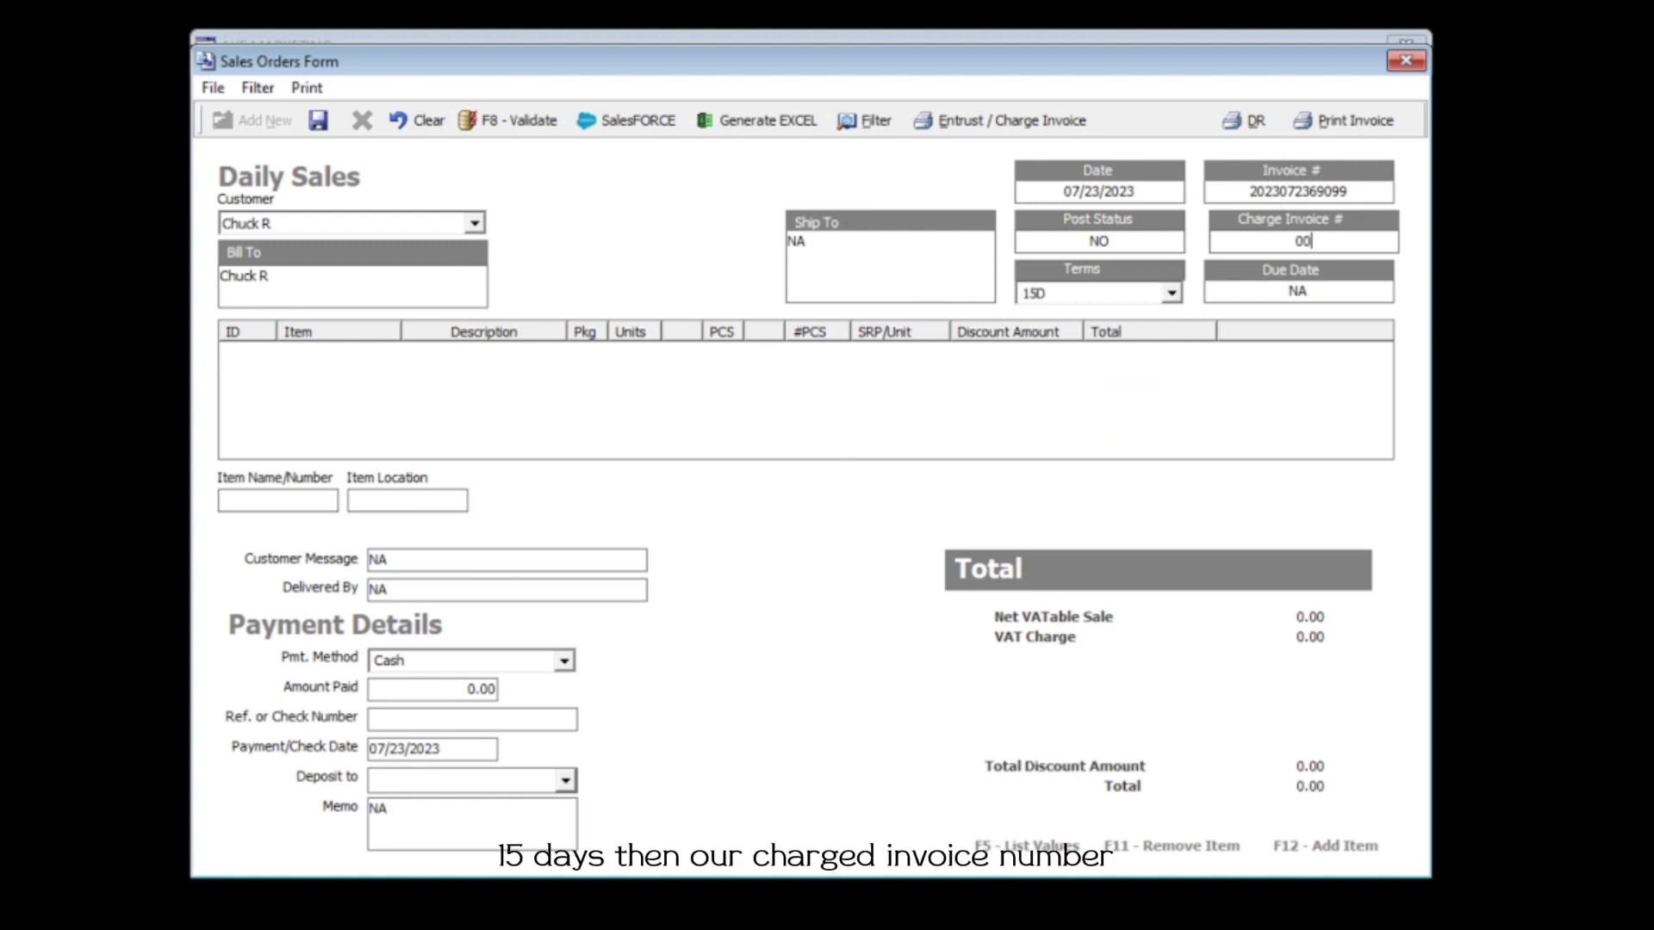
type("003822")
left_click(530, 125)
left_click(318, 120)
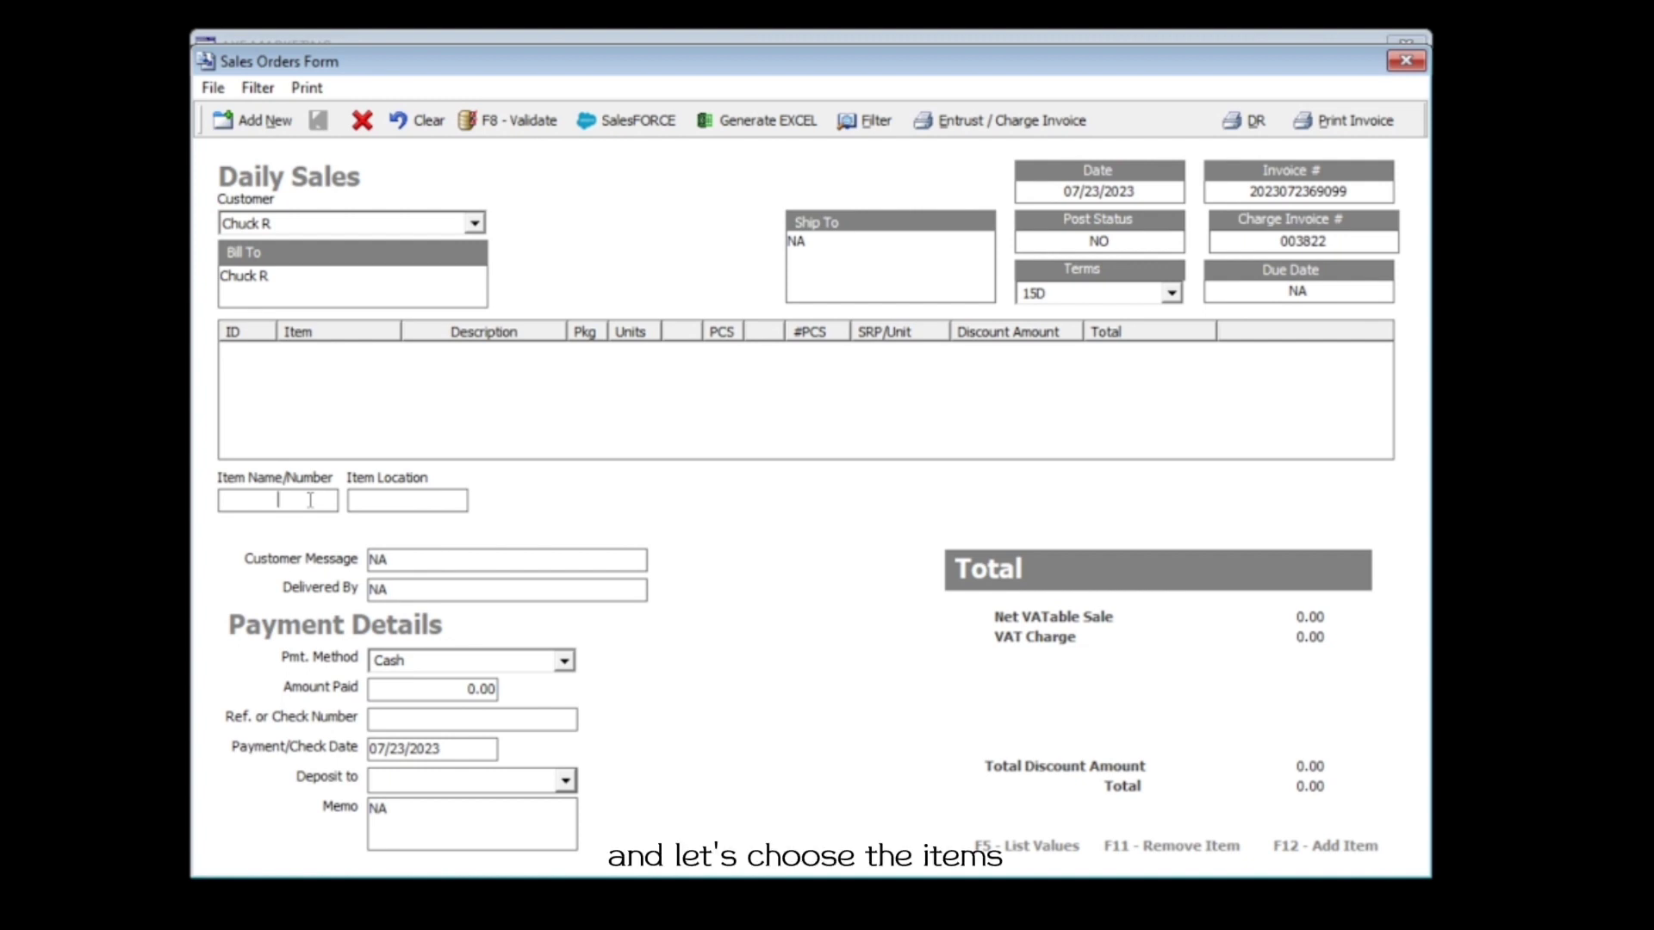
Add 1 unit of Item test1 from WAREHOUSE to the sale, with Auto Convert to Units turned off
key("F5")
key("Return")
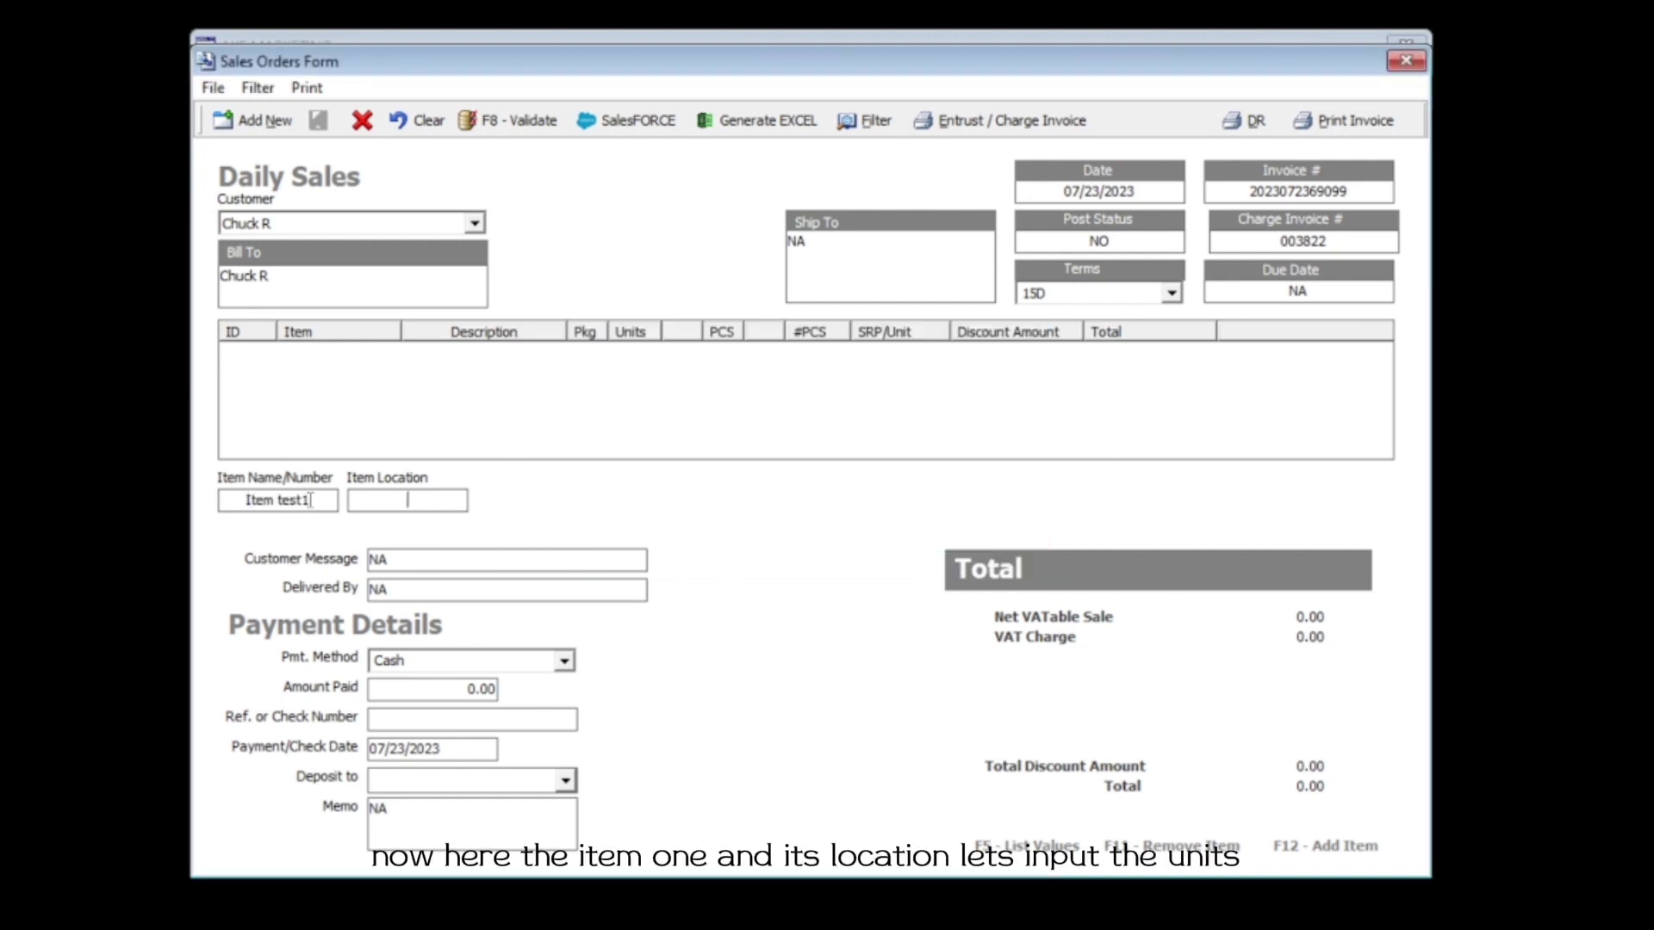
key("F5")
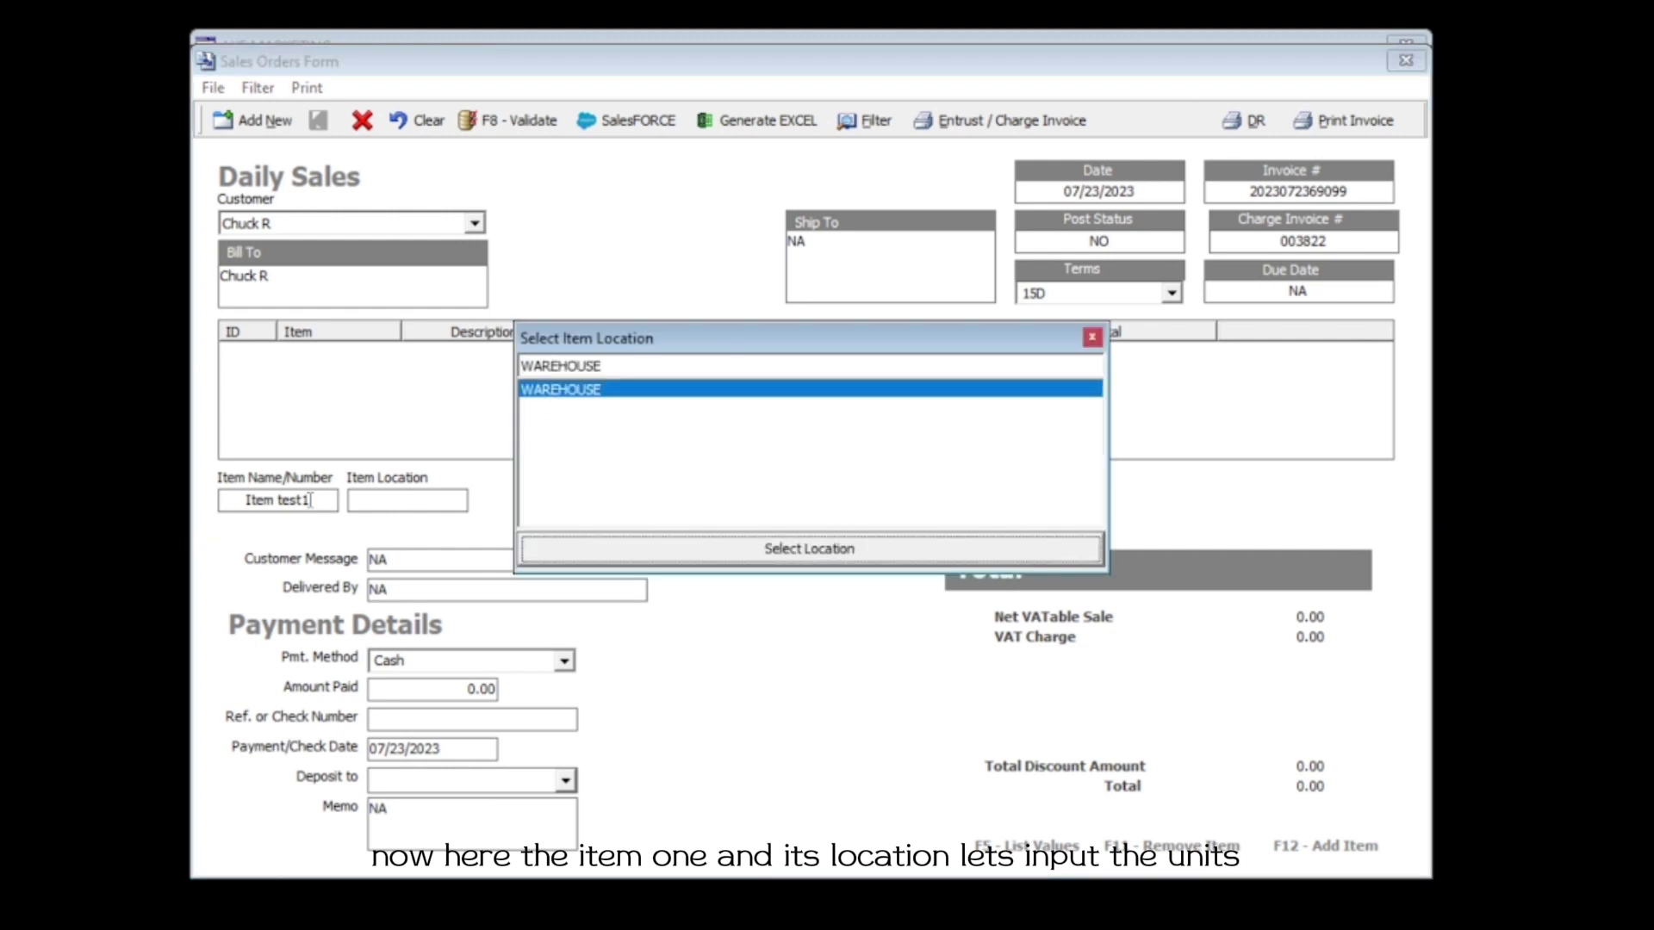
key("Return")
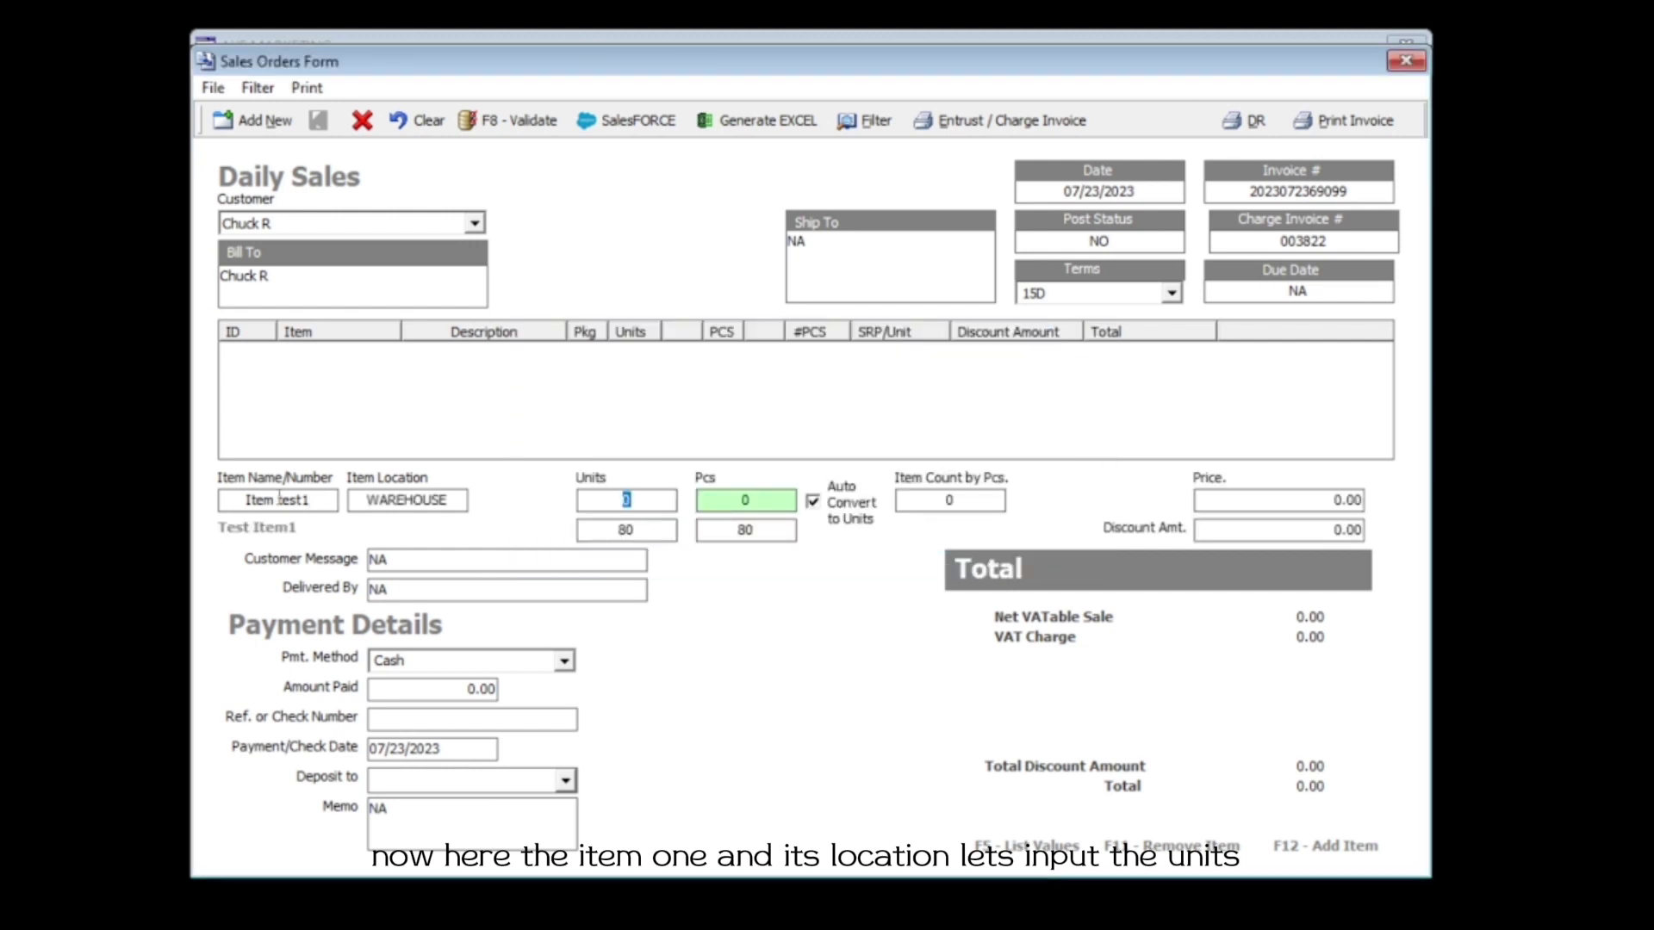
type("1")
left_click(813, 501)
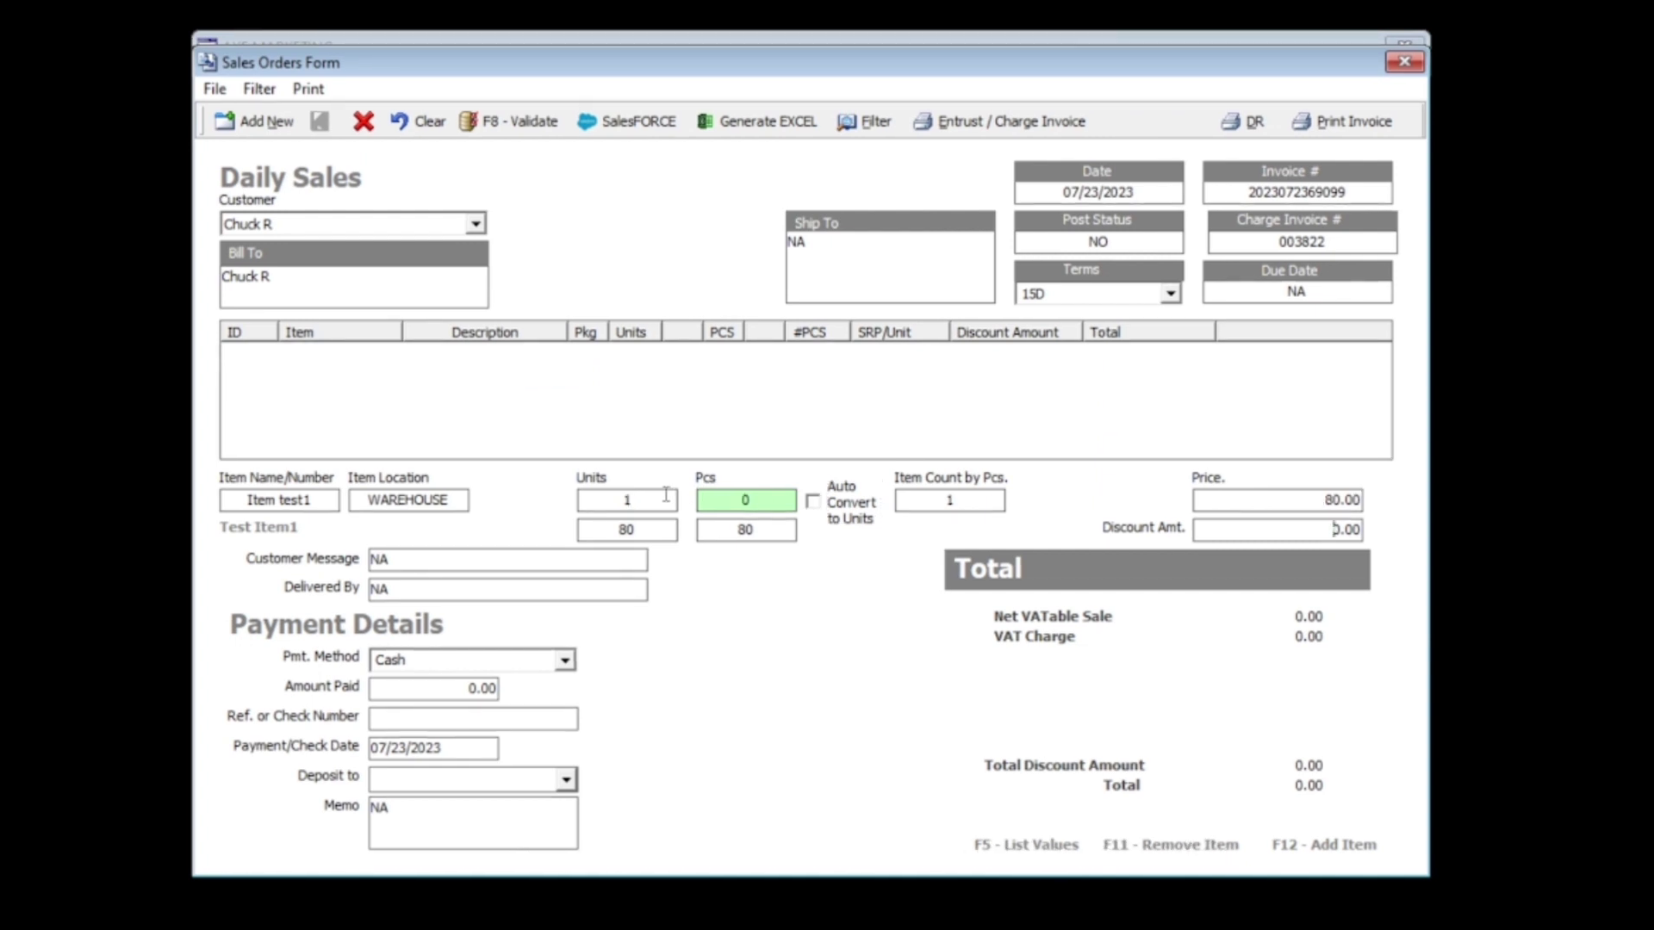
key("F12")
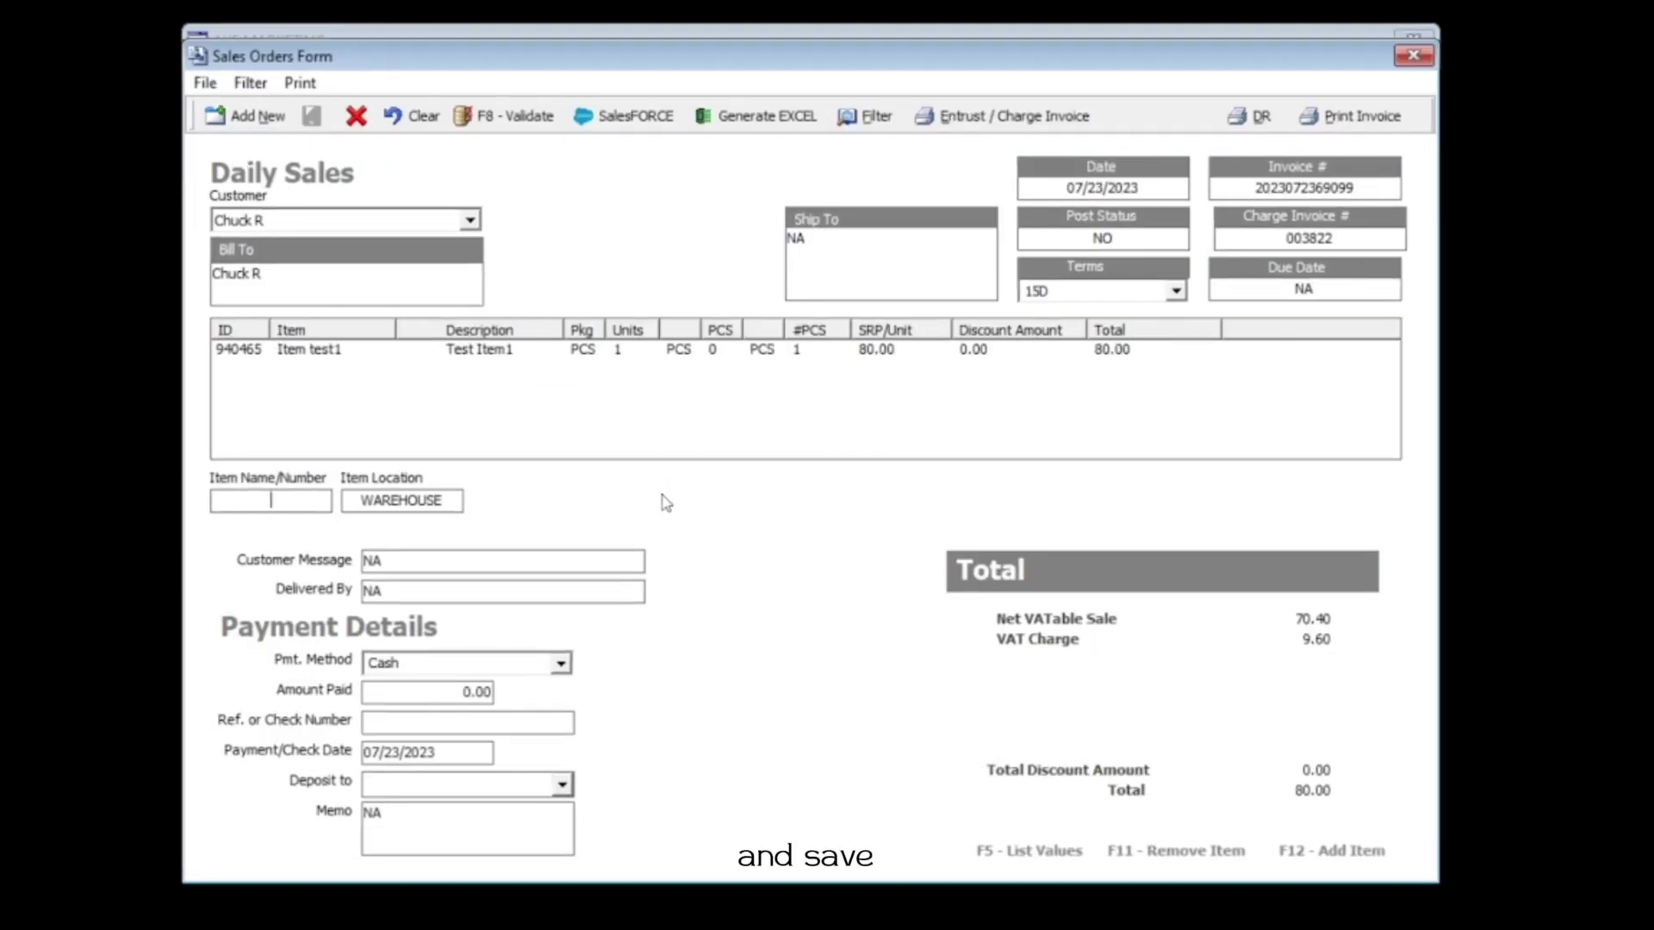
Add 5 units of Test Item2 from WAREHOUSE to the sale, confirm it, and close the sale form without entering a payment
key("F5")
key("Down")
key("Down")
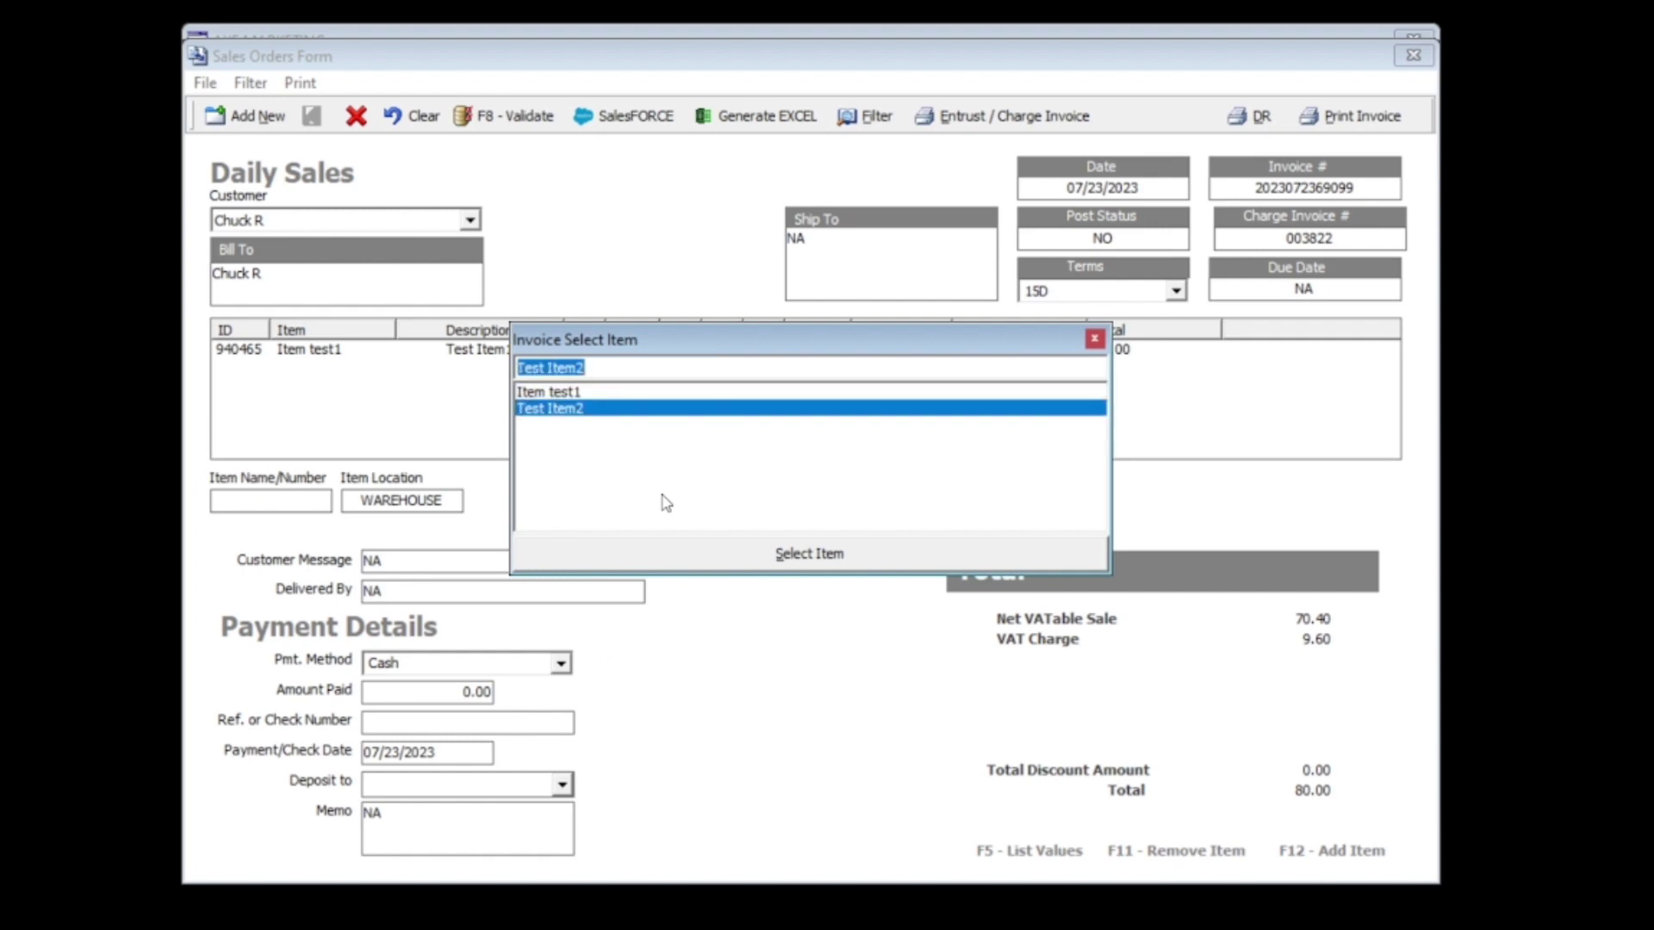
key("Return")
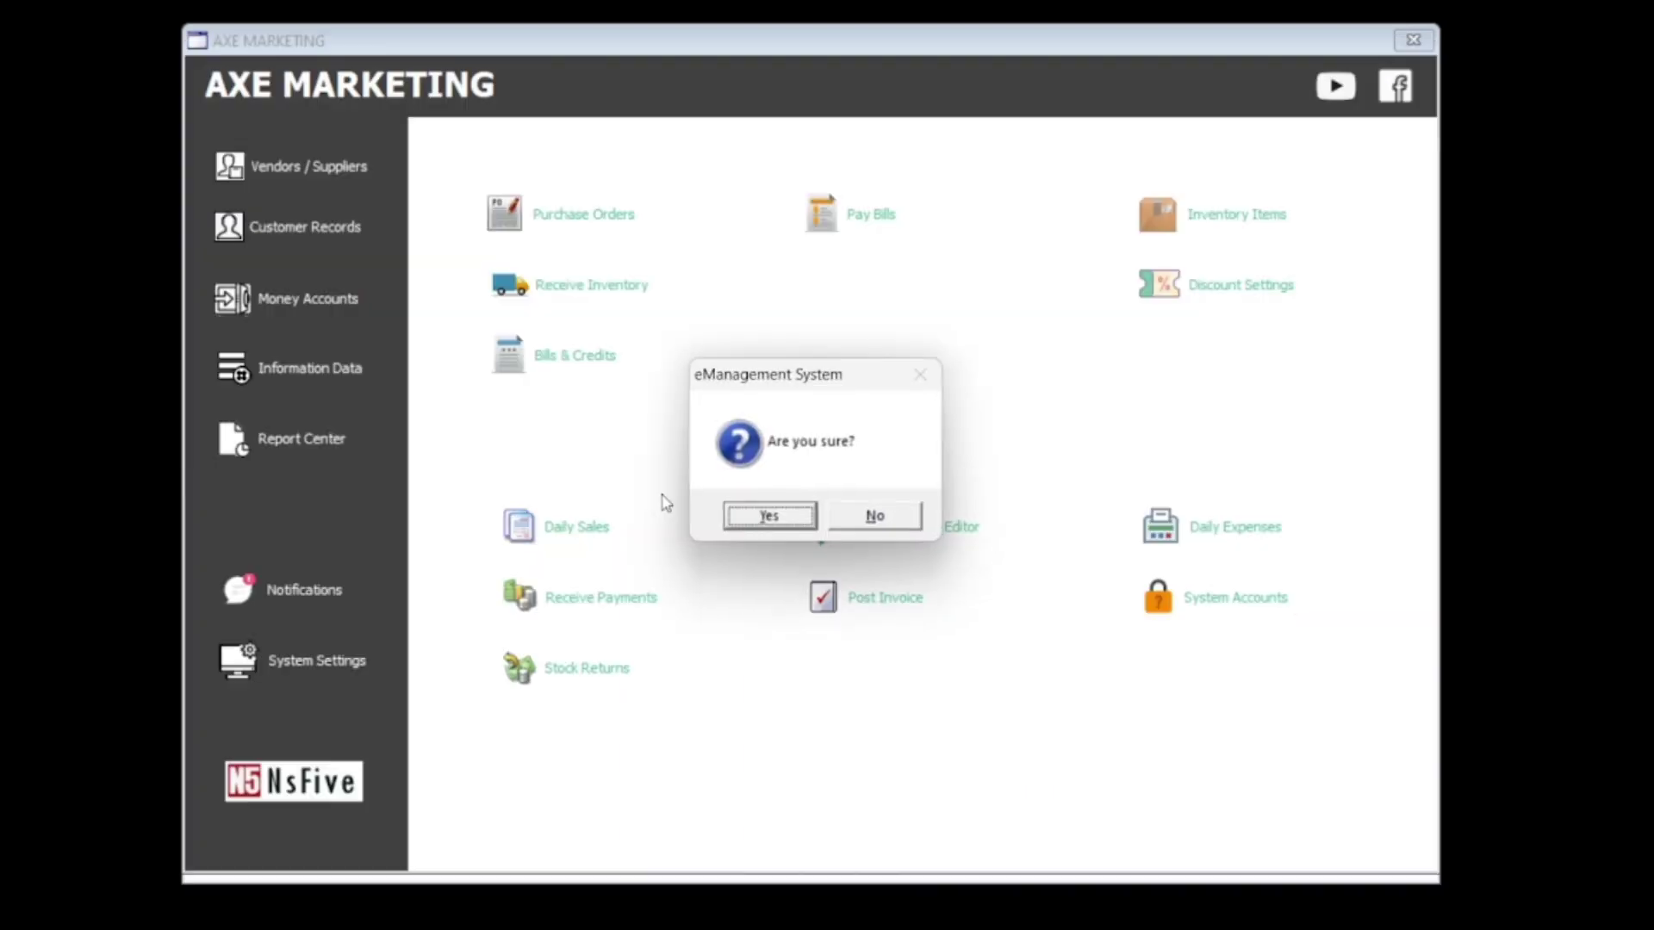
key("F12")
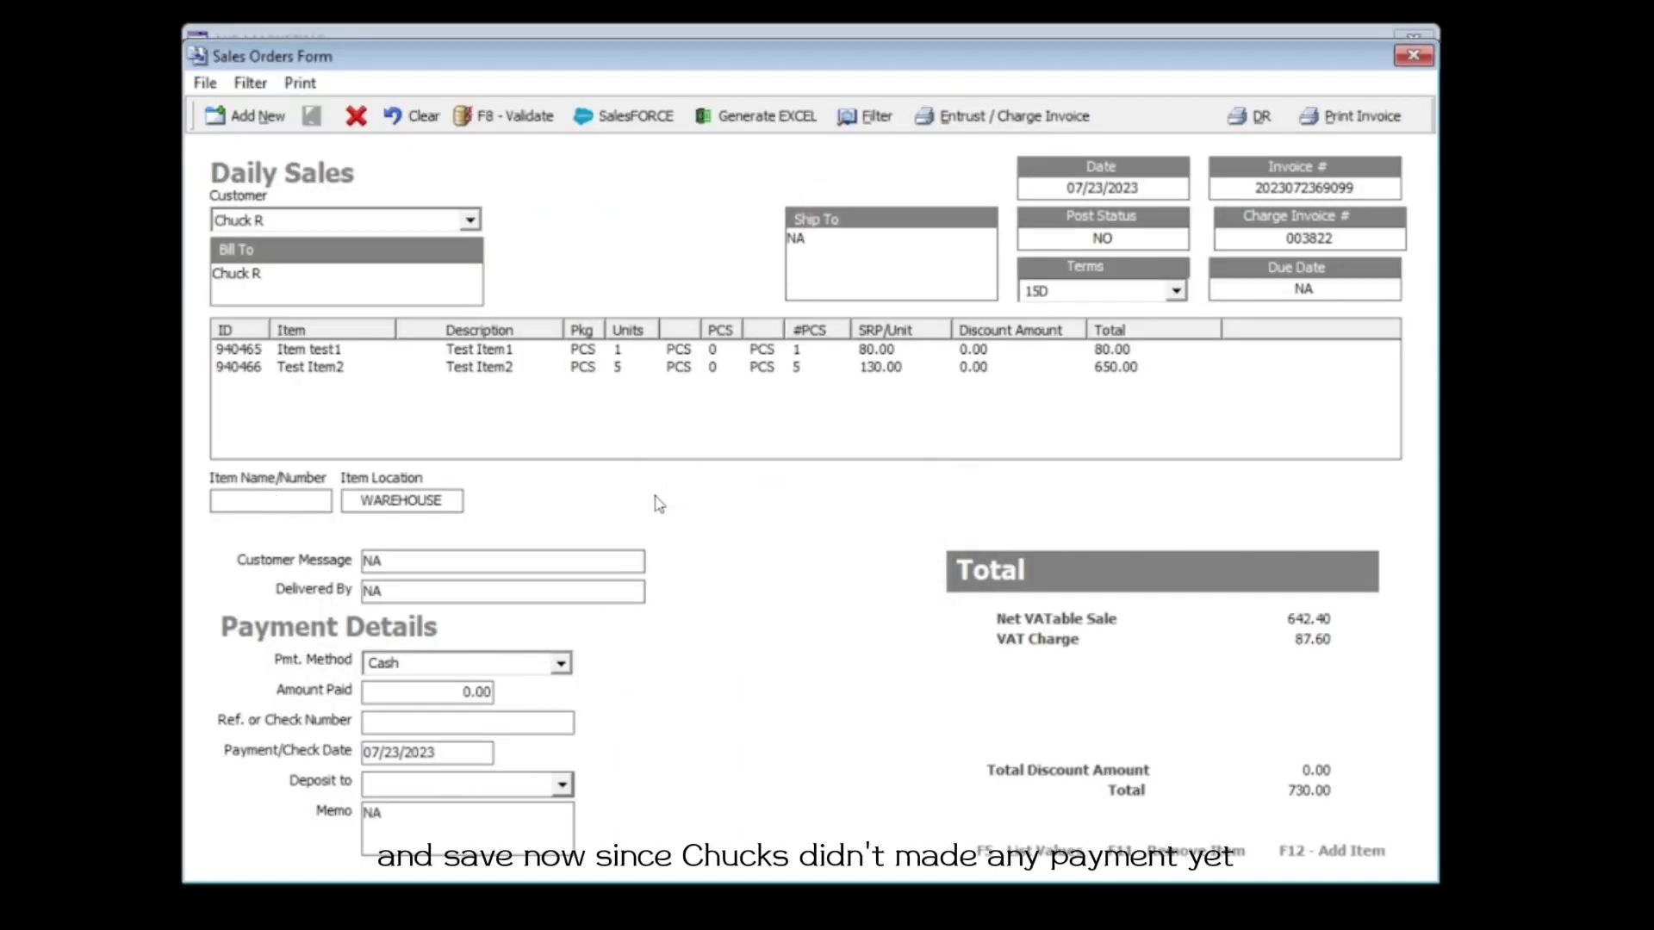
left_click(1413, 55)
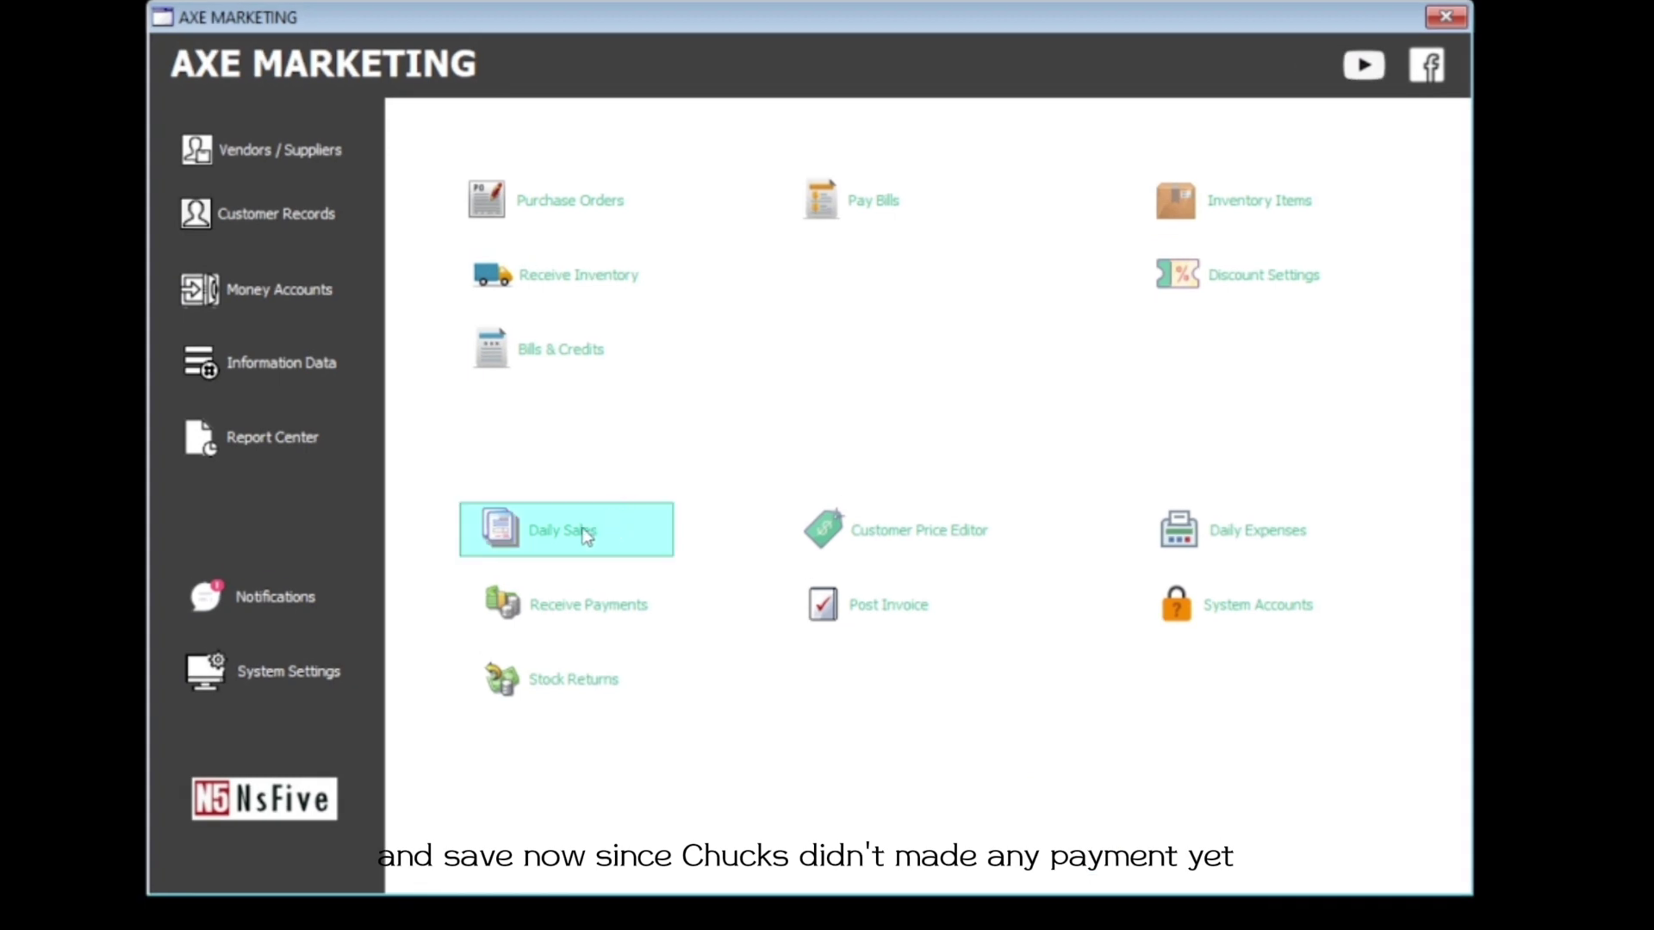
Reopen daily sales, filter the records by the second customer's charge invoice number, and load the matching invoice
left_click(583, 529)
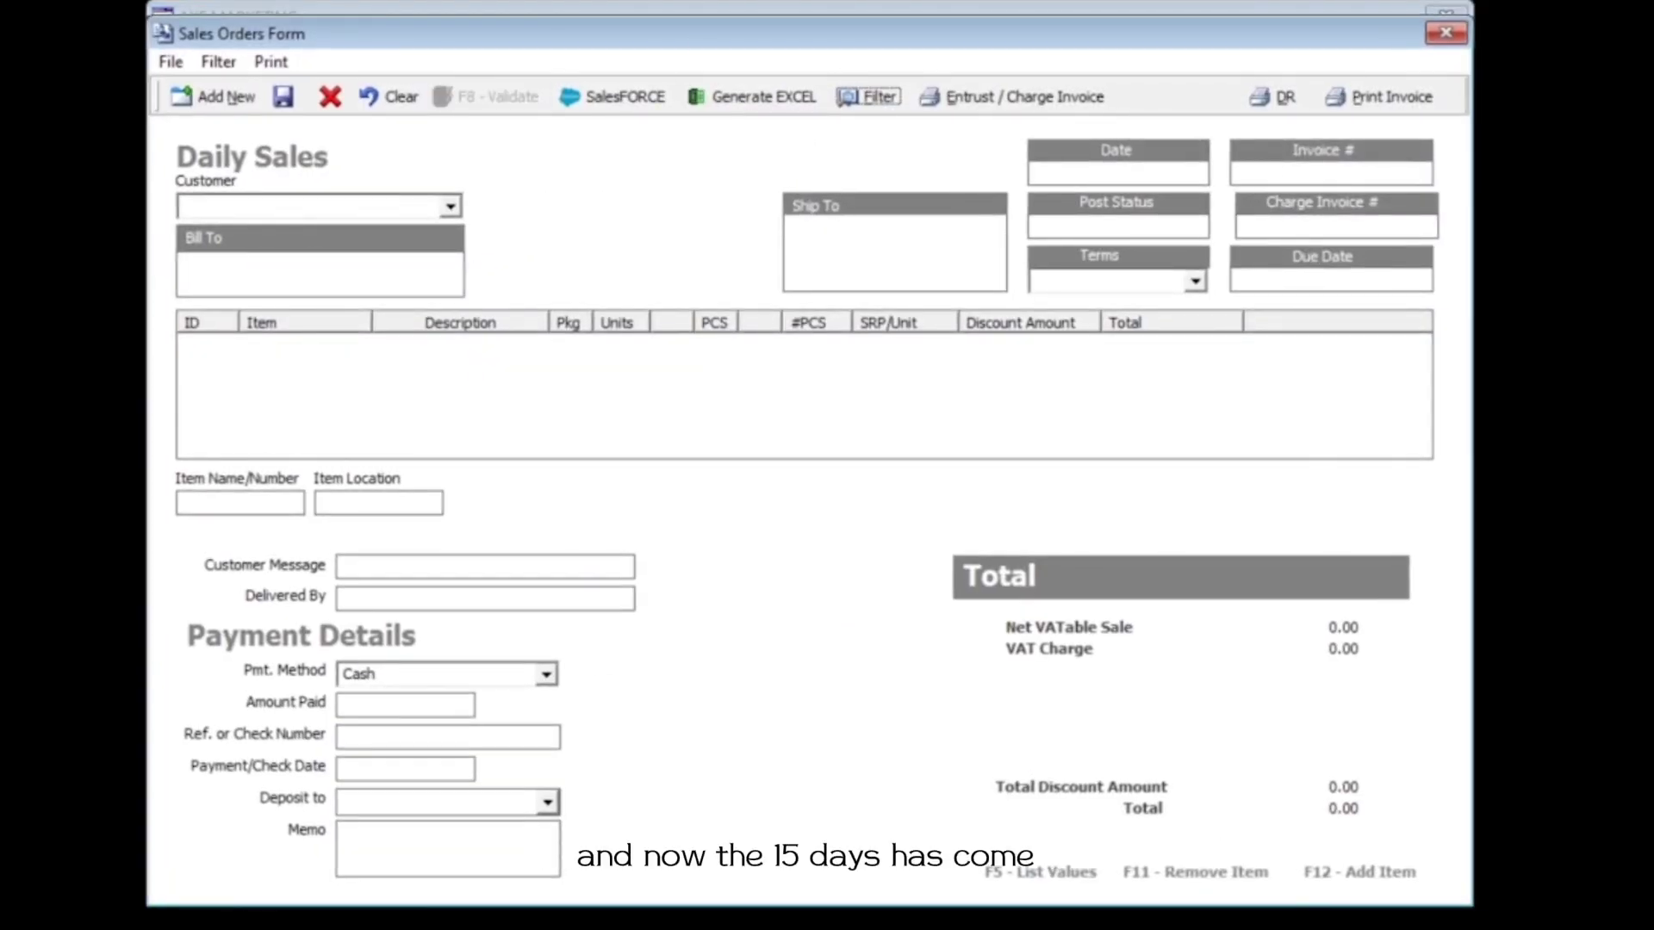
left_click(870, 97)
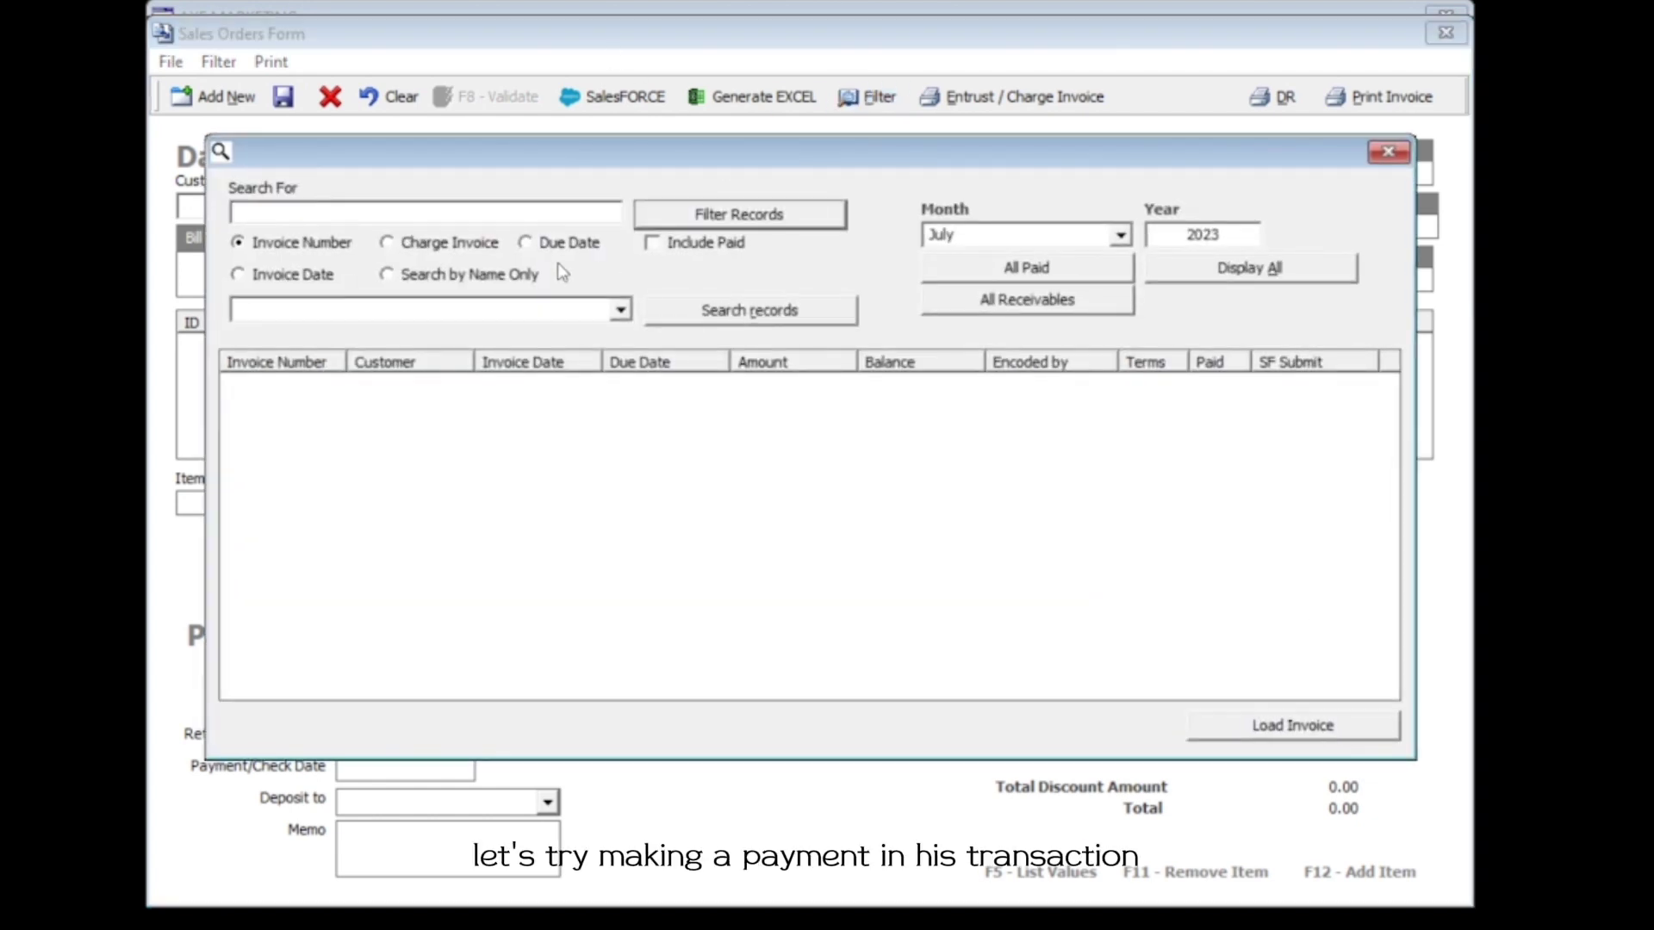
left_click(384, 219)
type("003822")
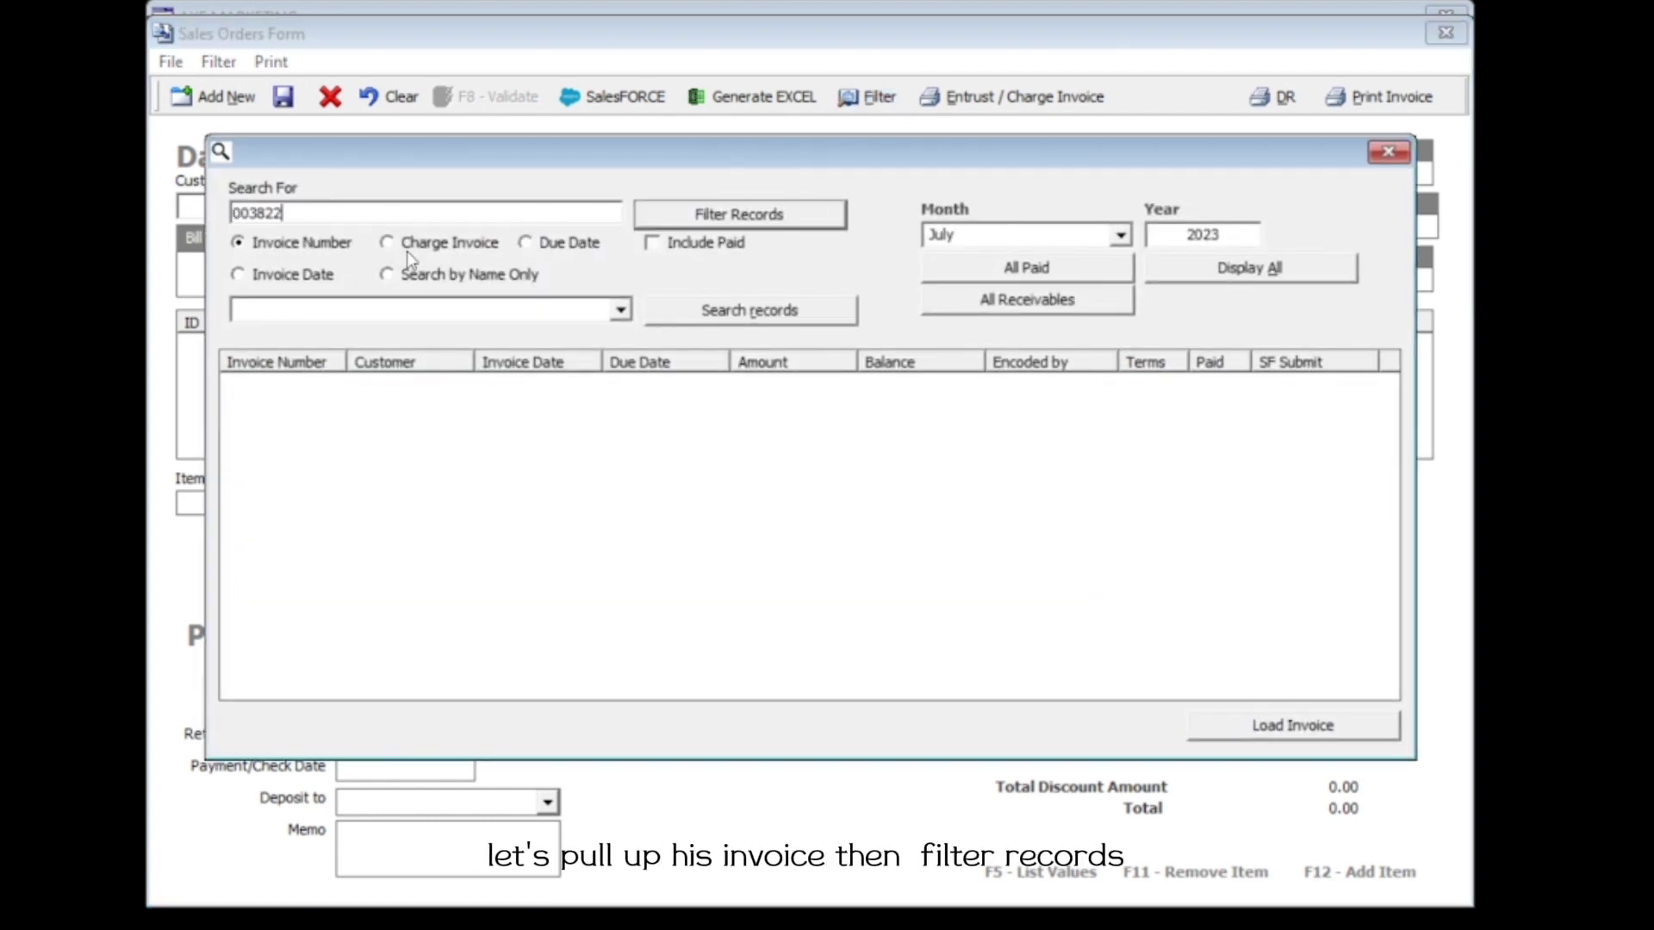
left_click(412, 248)
left_click(751, 215)
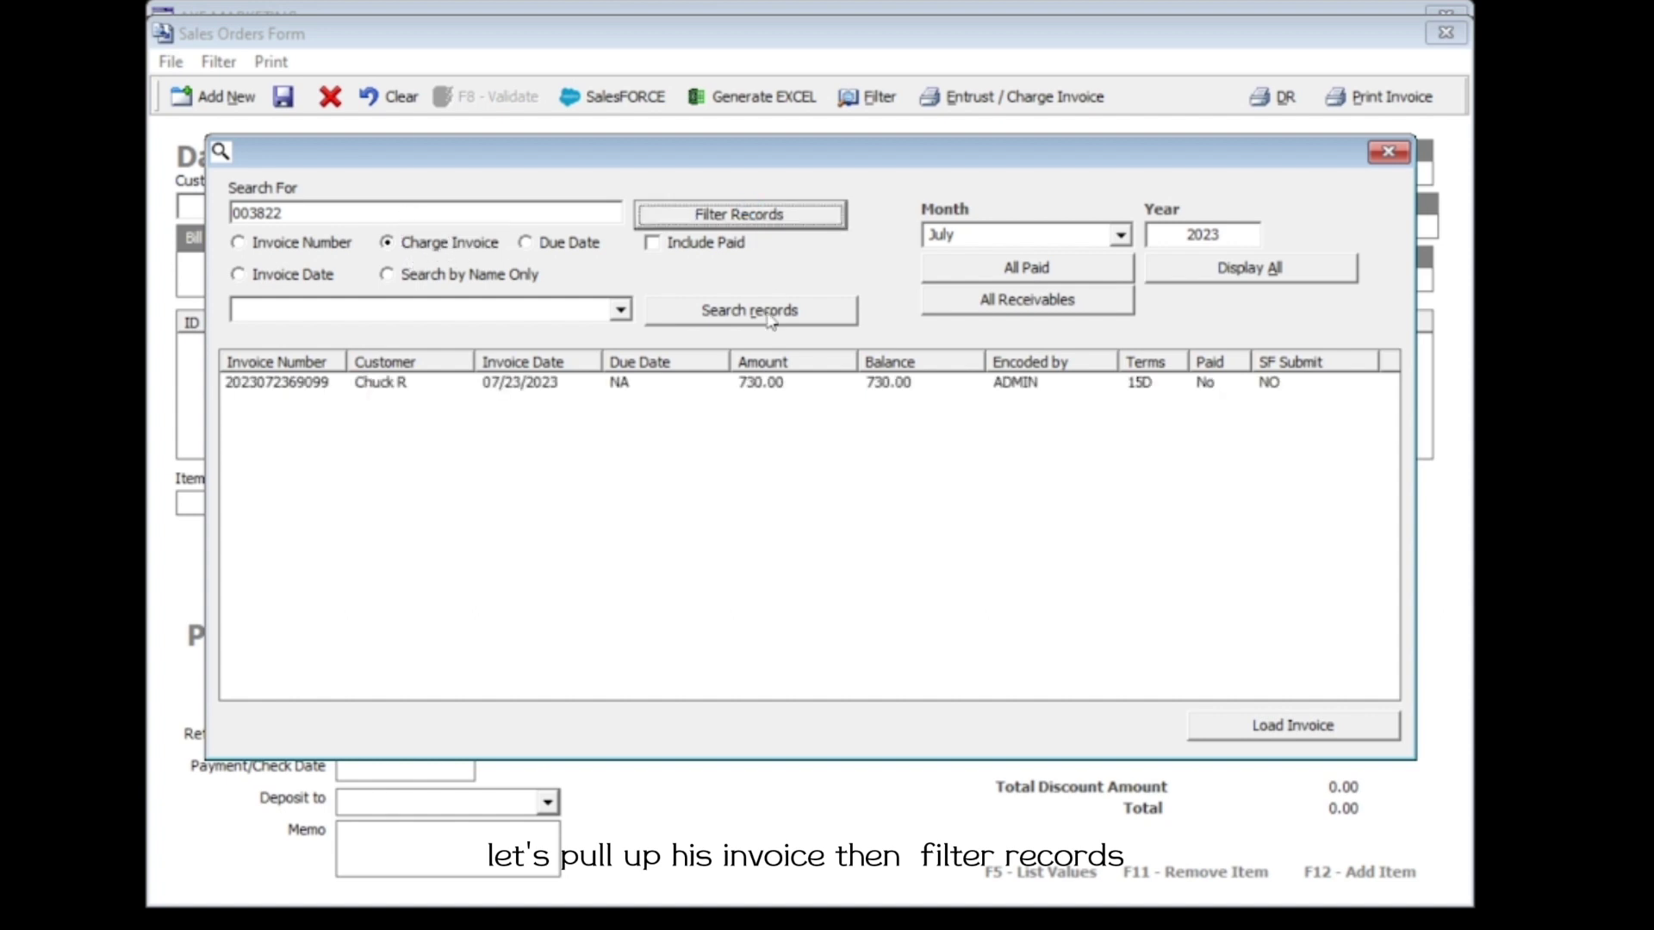
left_click(290, 383)
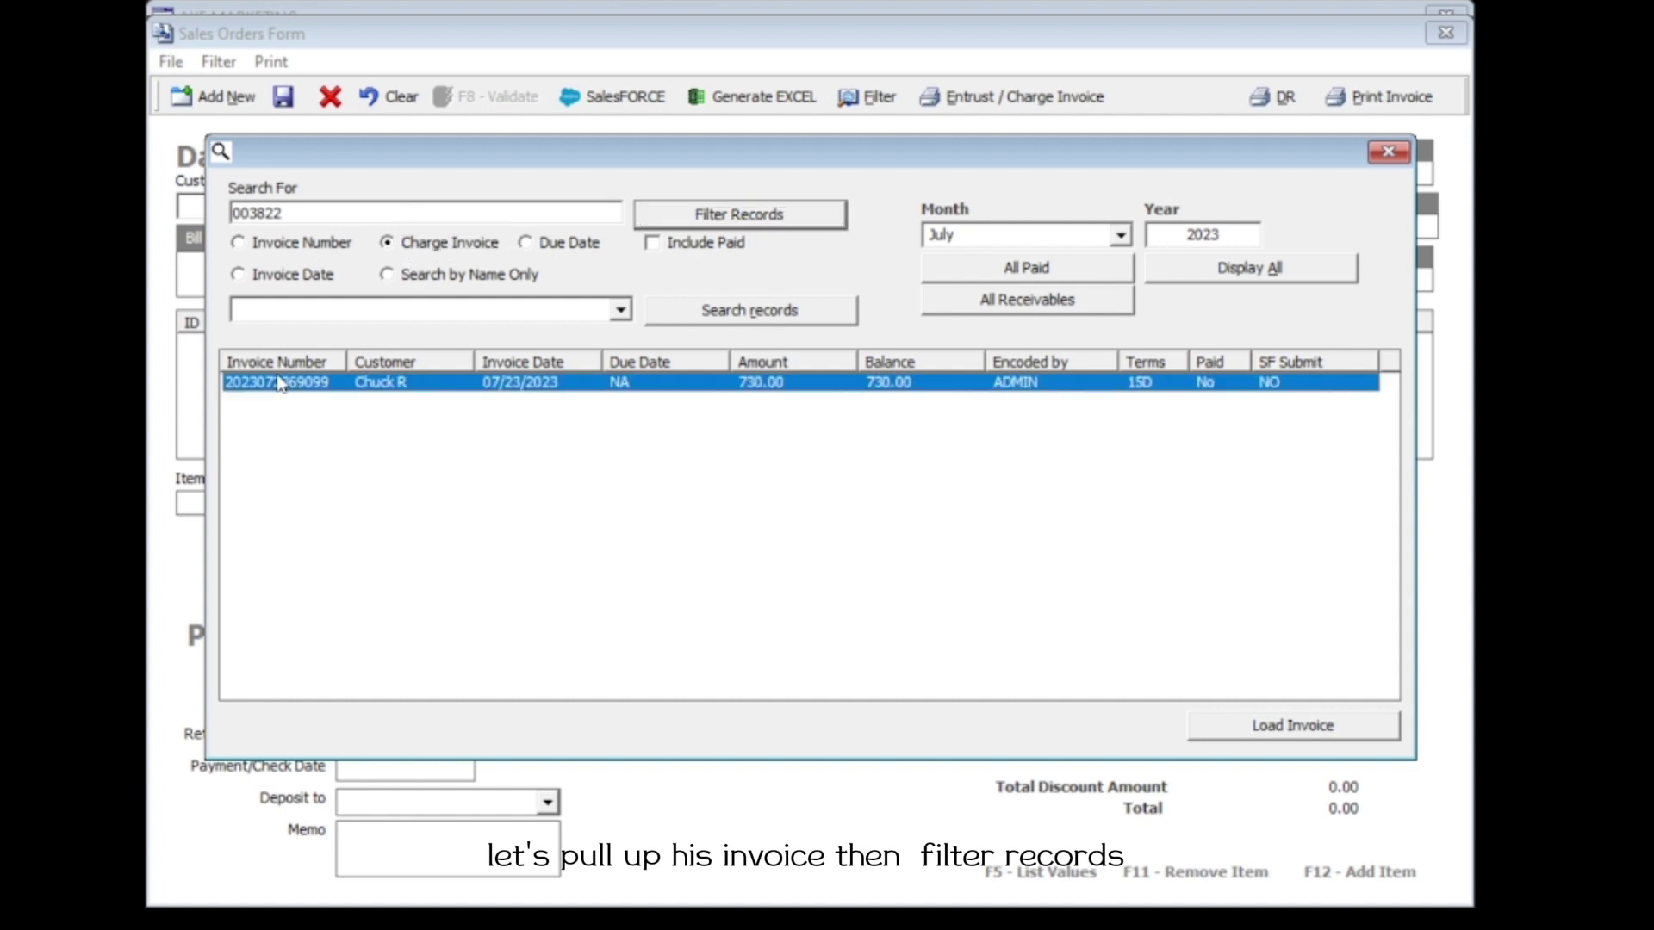
left_click(1327, 734)
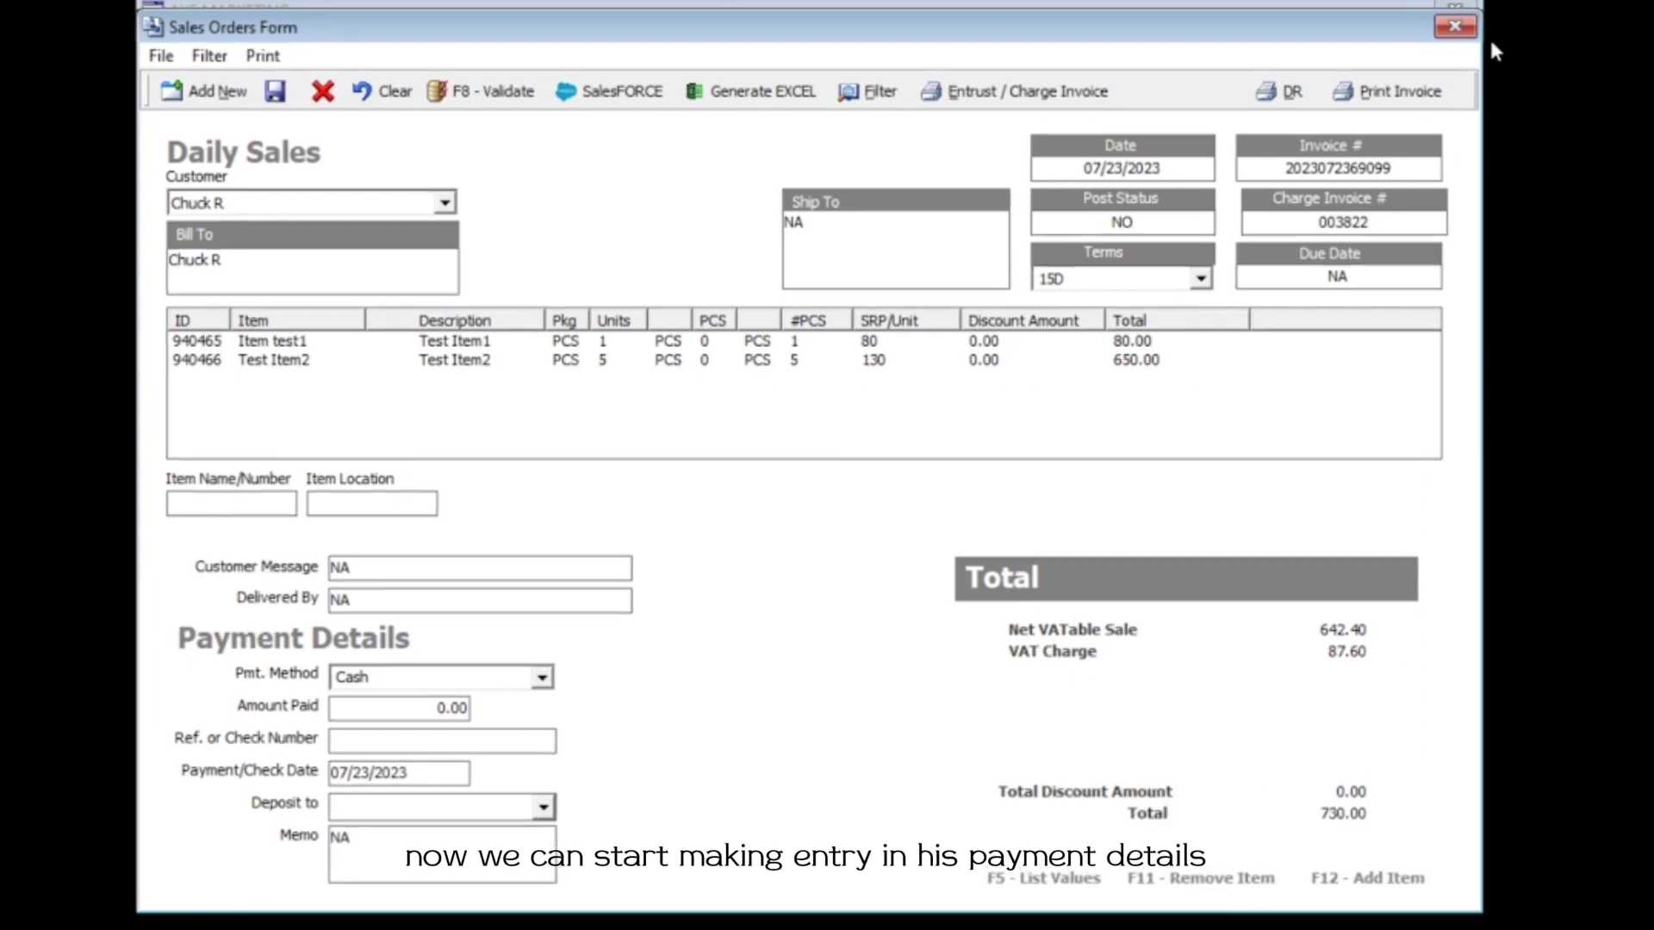
Set the invoice's payment method to Check, the amount paid to 730, and enter the check number
left_click_drag(432, 718, 966, 764)
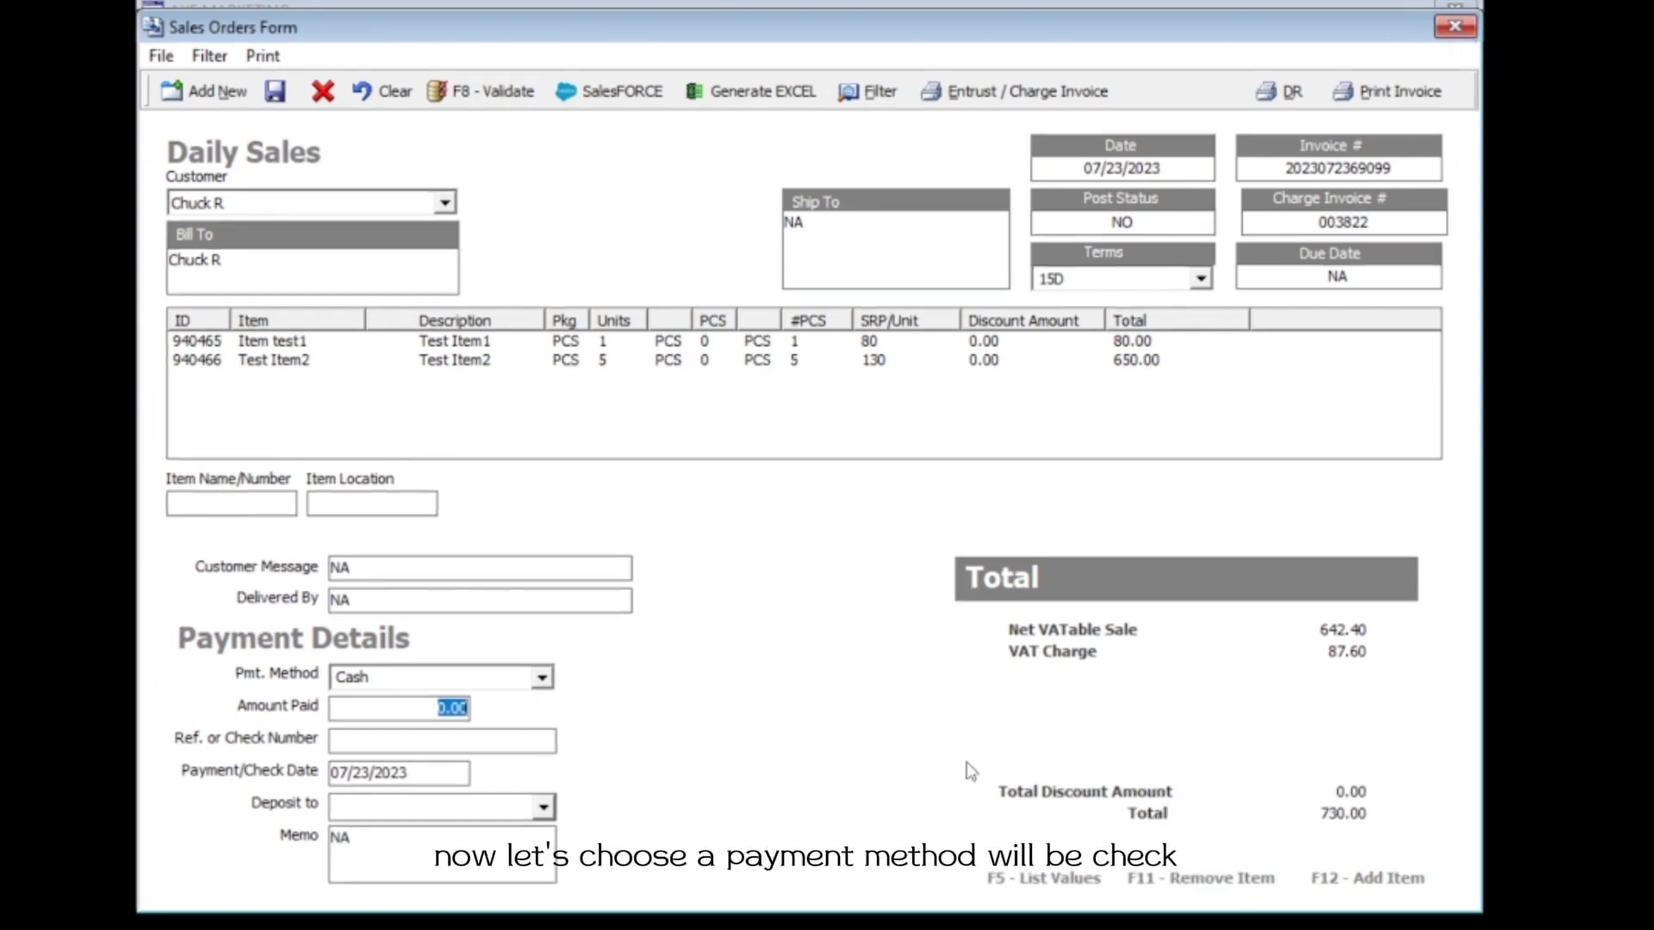
left_click(543, 678)
left_click(539, 715)
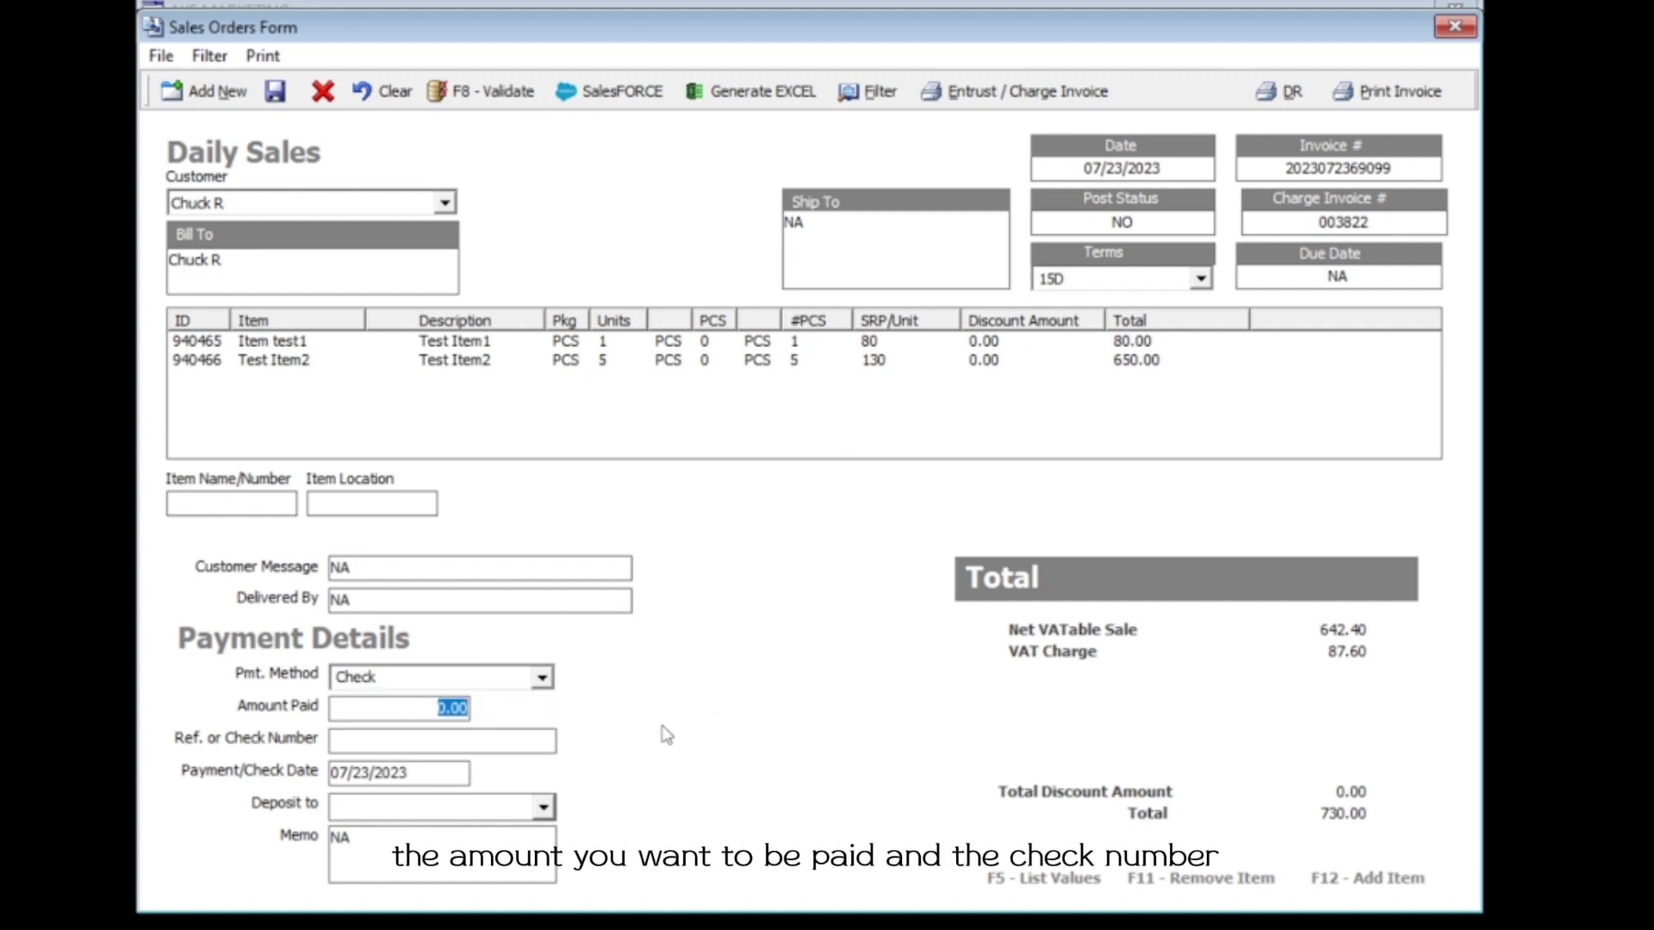
type("730")
left_click(449, 743)
type("1")
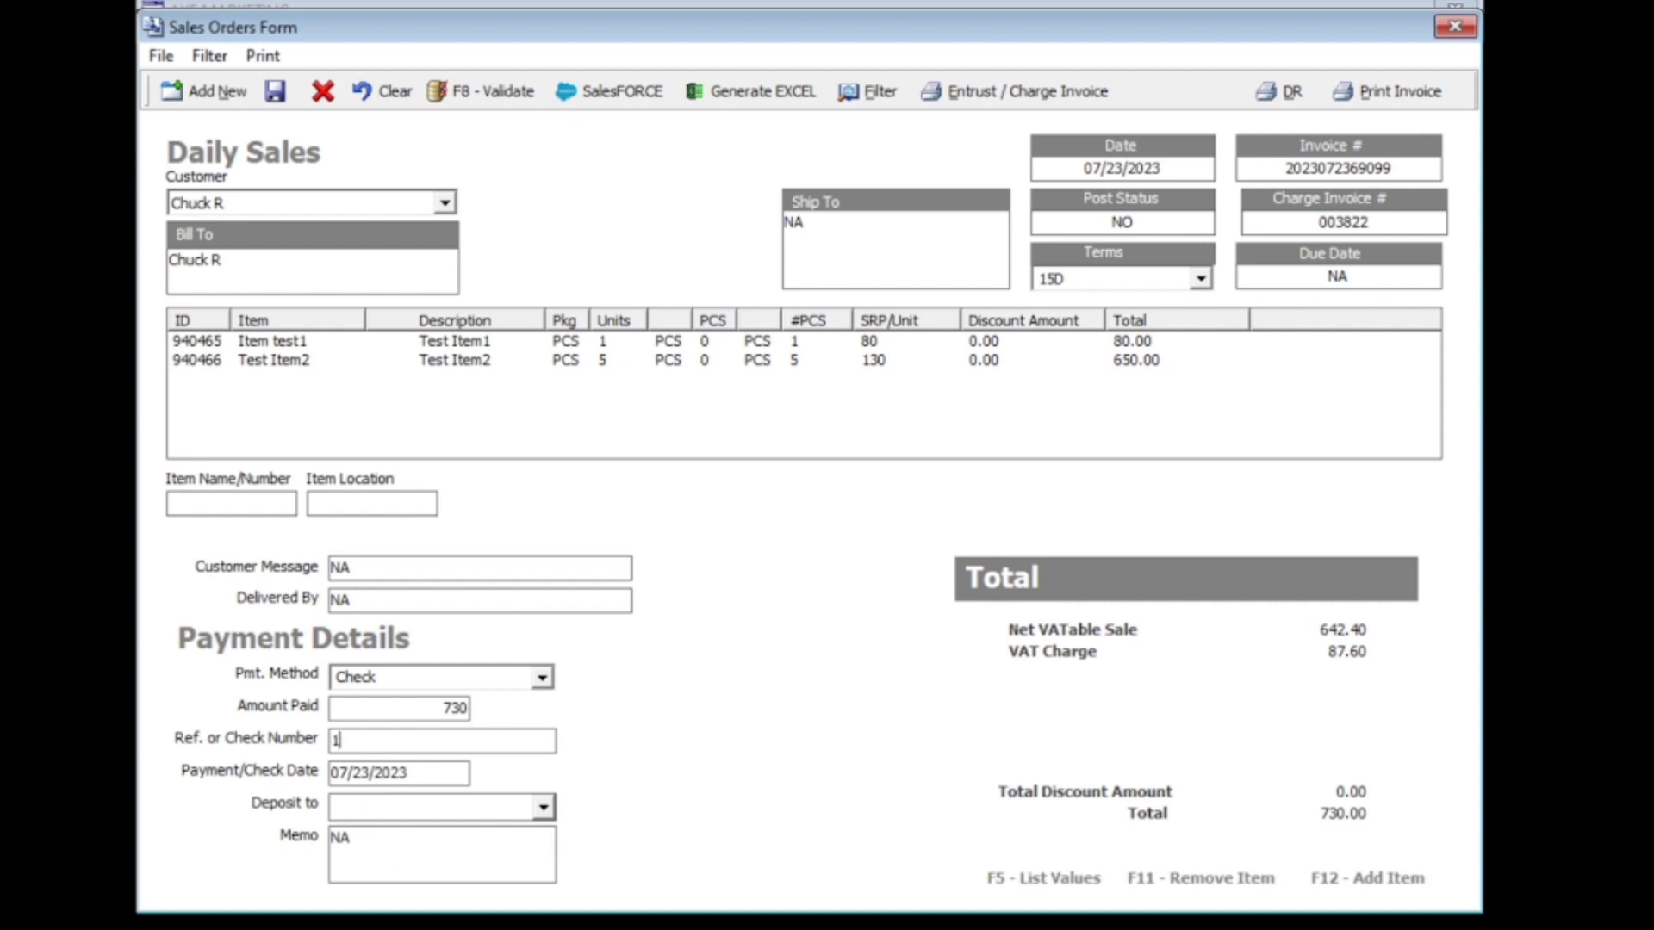
type("852-00-127")
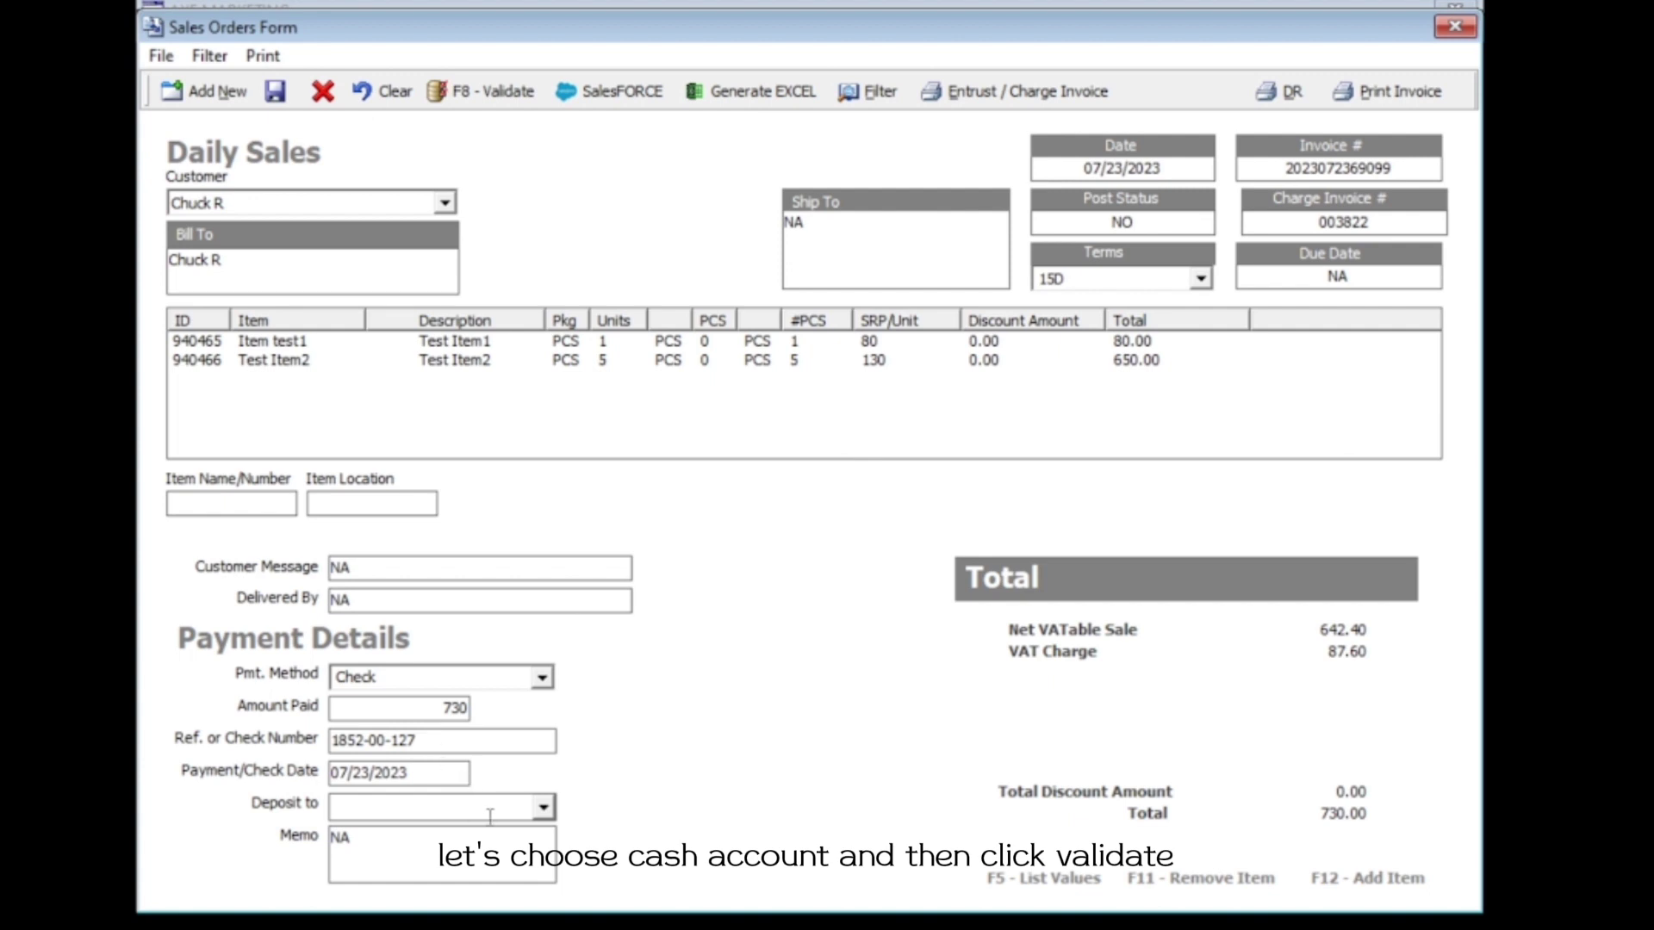
Deposit the check payment to CASHACCOUNT and validate the sale
left_click(528, 808)
left_click(485, 832)
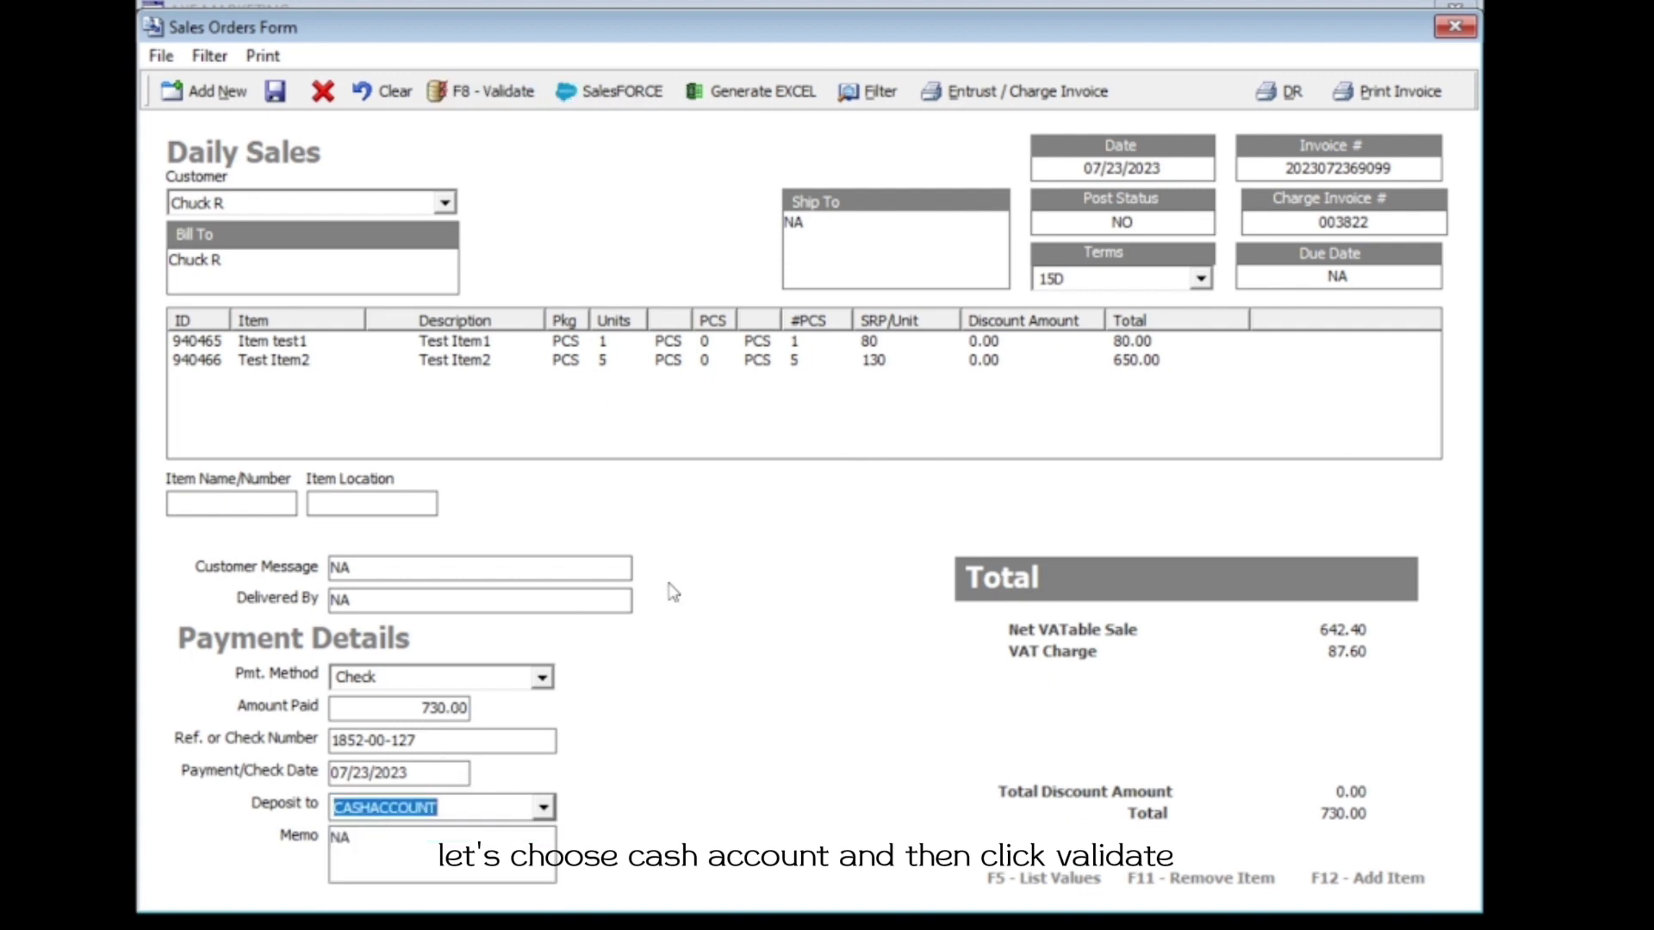
left_click(487, 91)
left_click(850, 528)
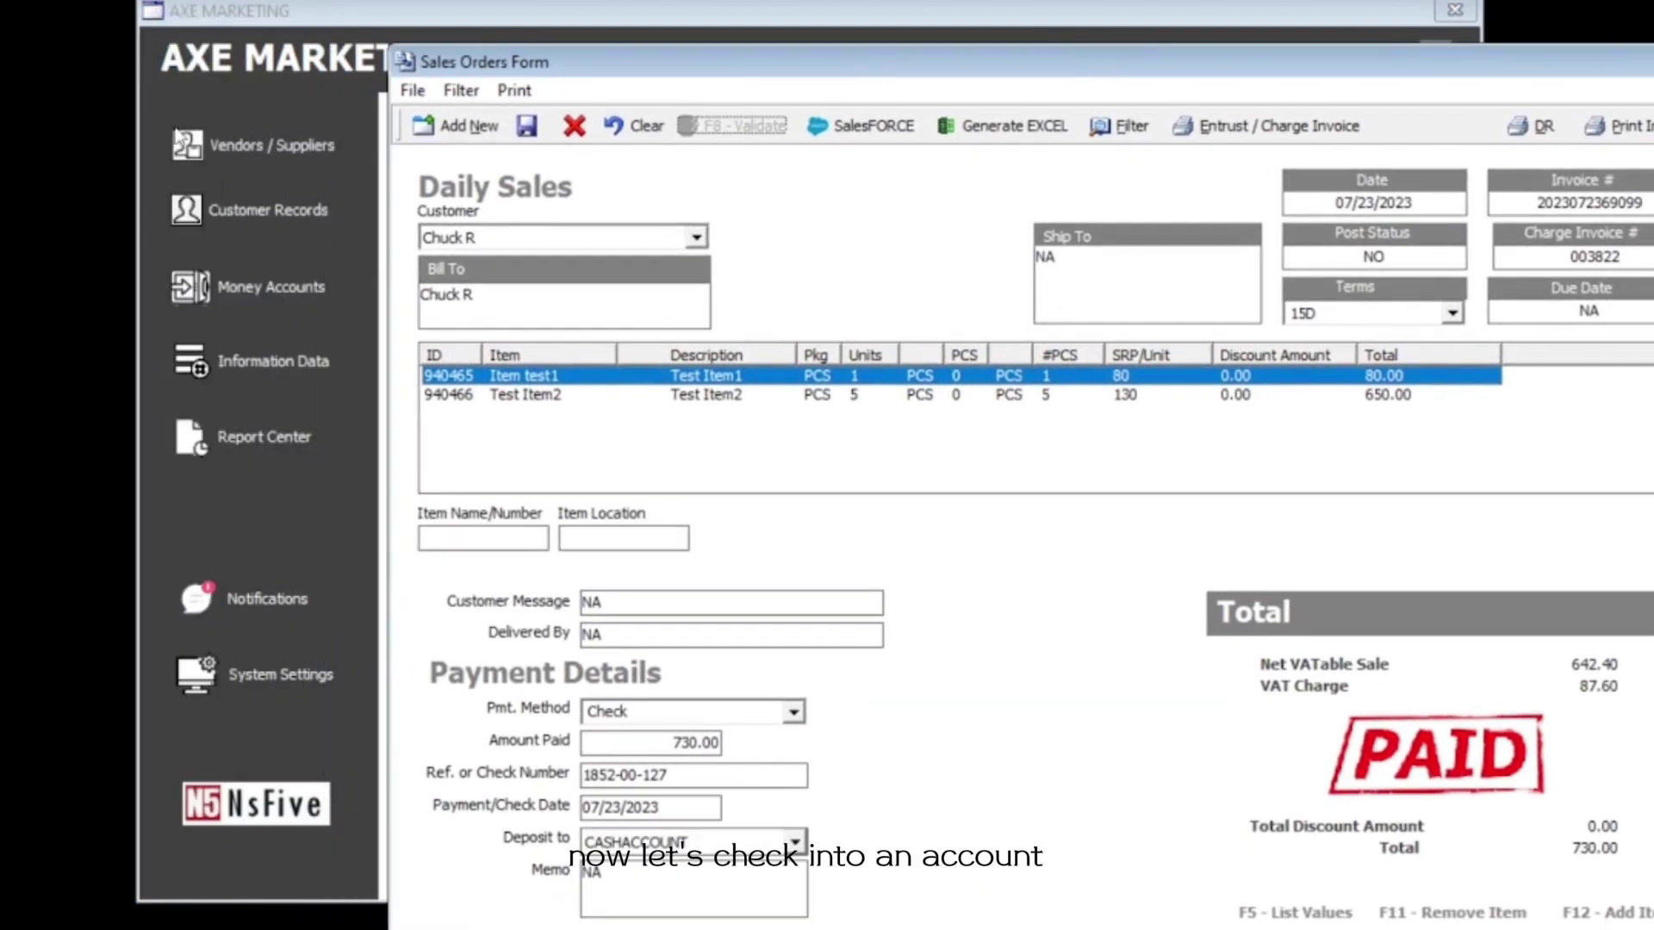
Check CASHACCOUNT's ending balance in the money accounts, and close the account and the sale form
left_click(176, 132)
left_click(253, 290)
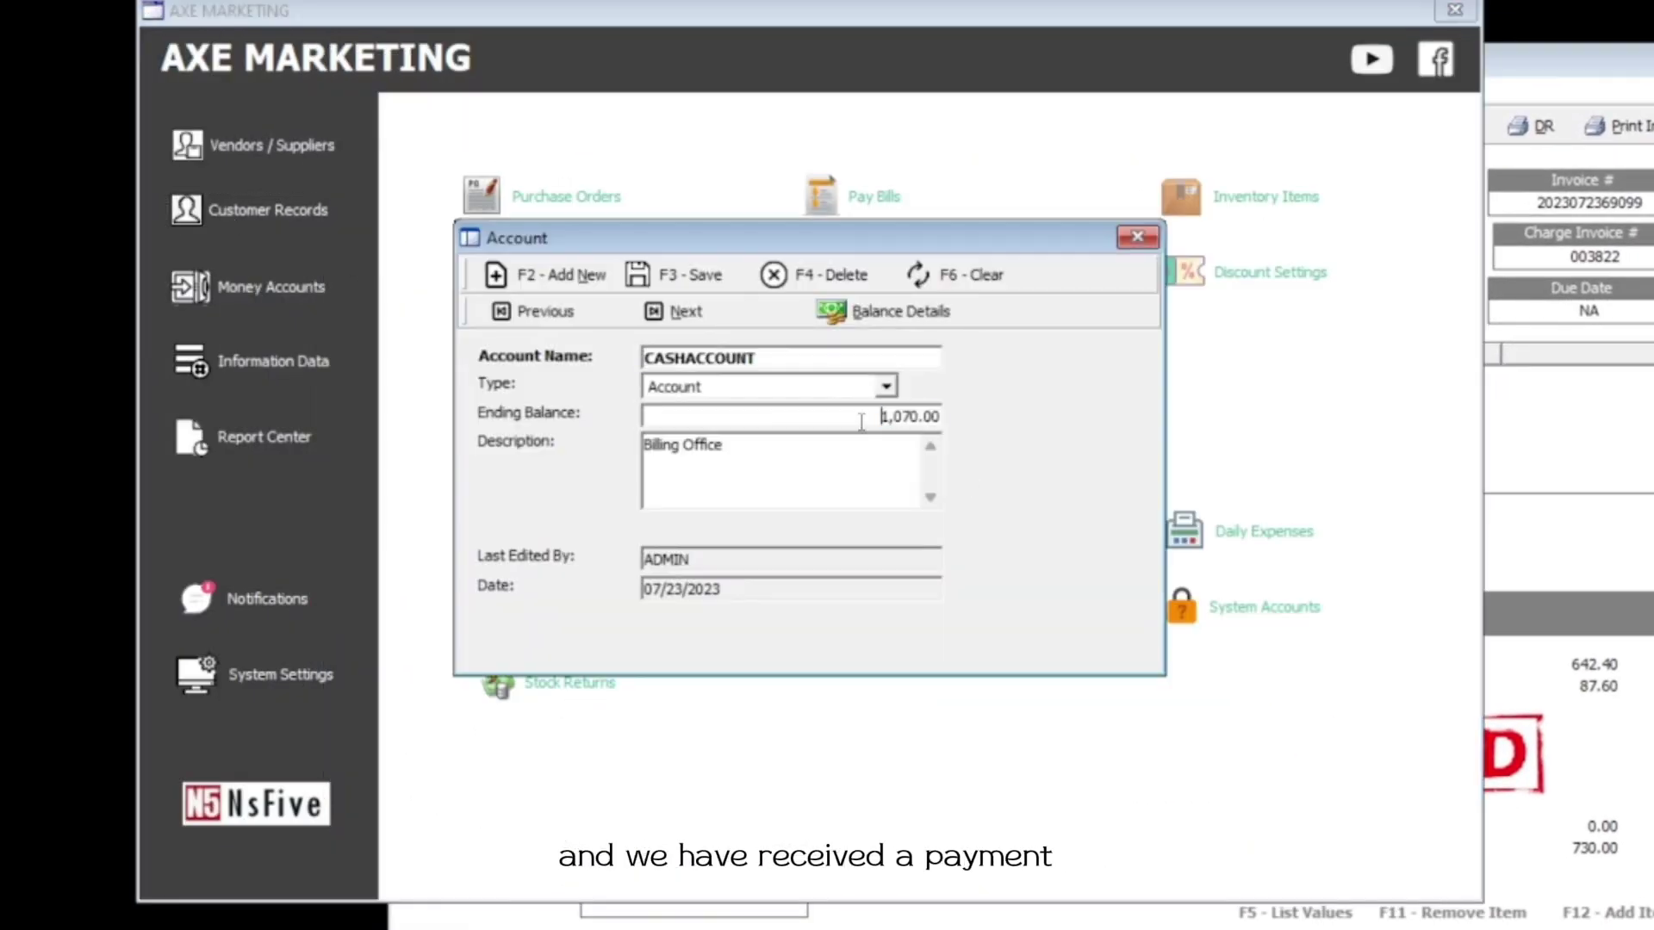
left_click_drag(862, 421, 941, 420)
left_click(1137, 237)
left_click(1585, 50)
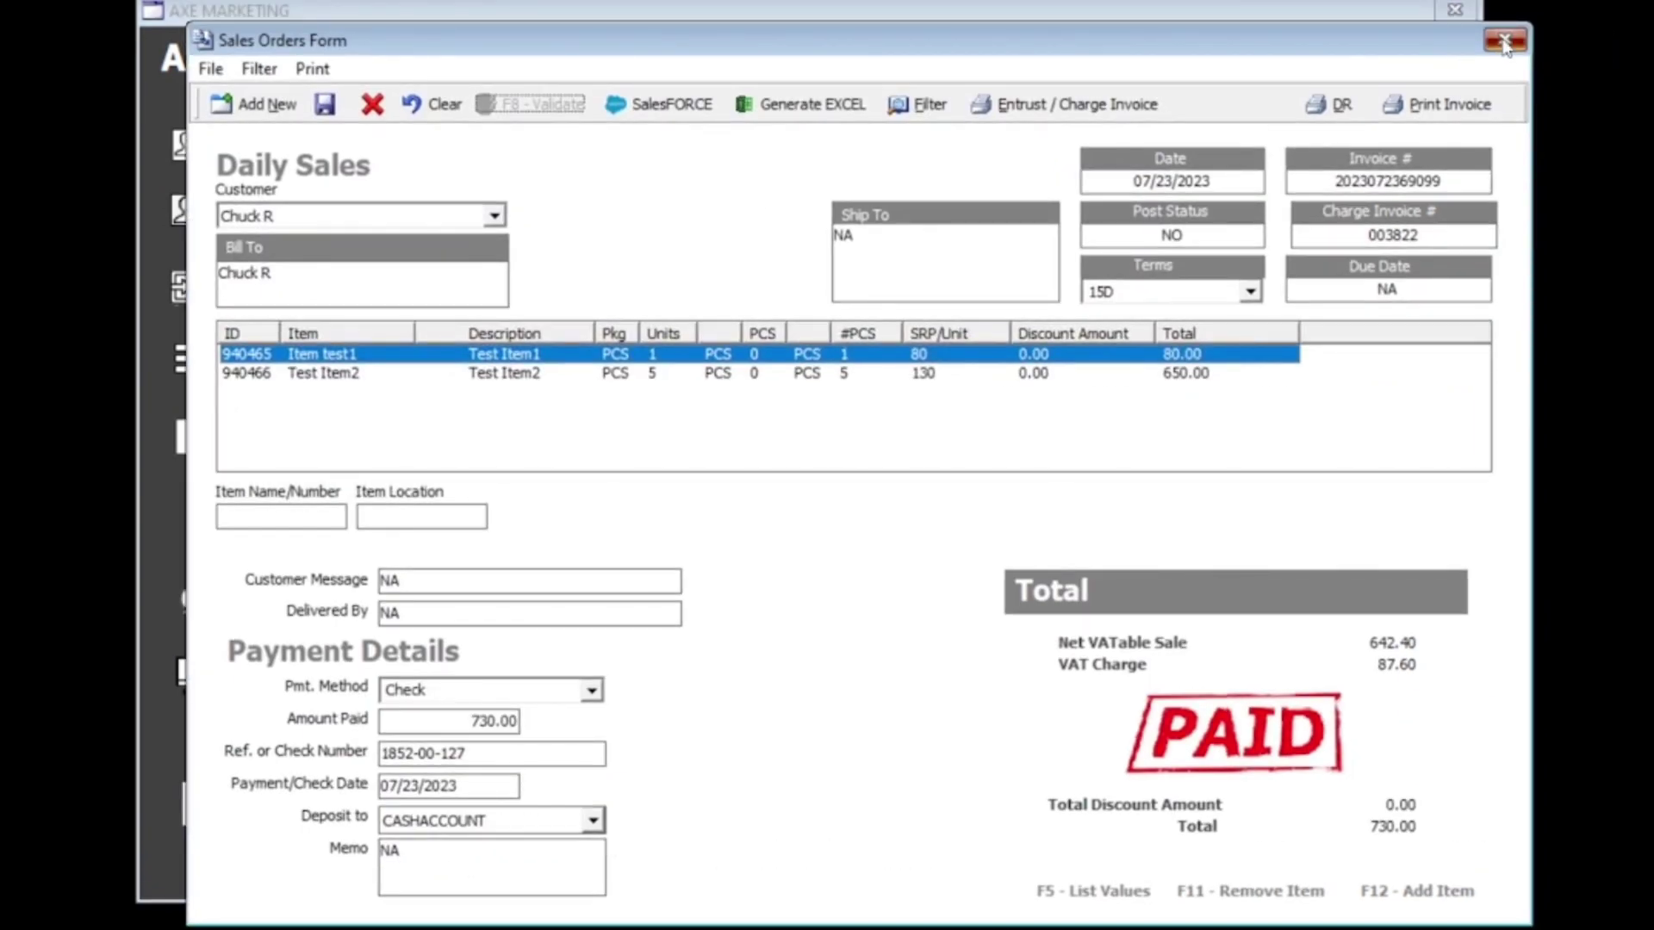
left_click(1503, 43)
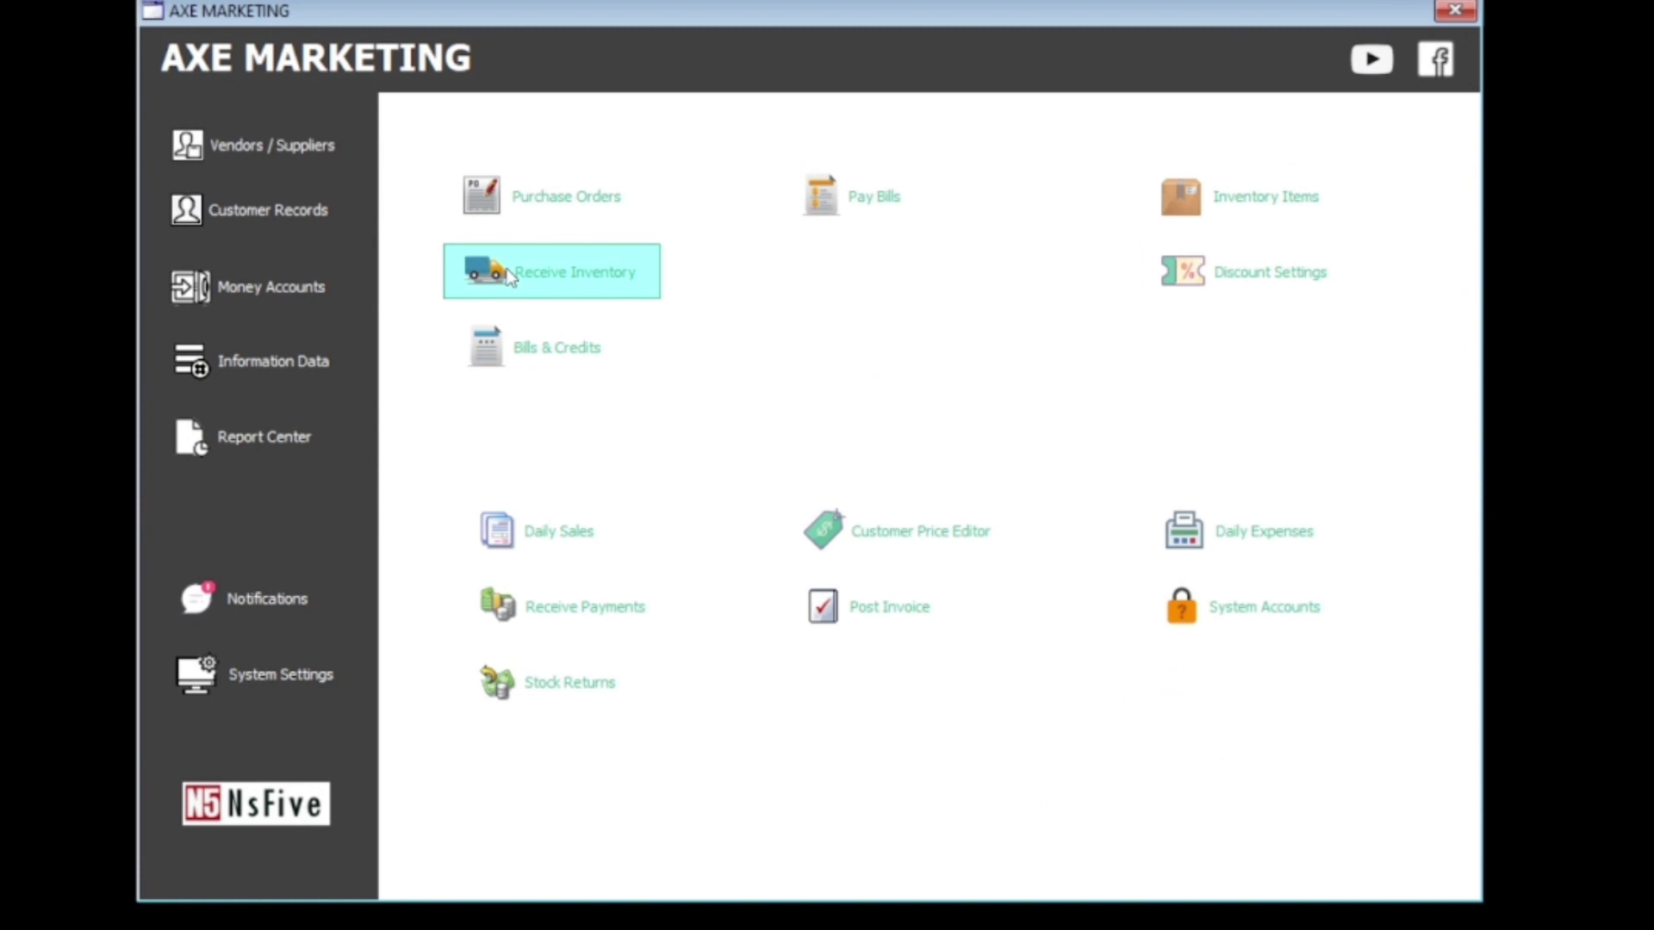
In the Report Center's sales reports, view the daily cash sales chart and the report of all cash and credit sales
left_click(264, 435)
left_click(529, 24)
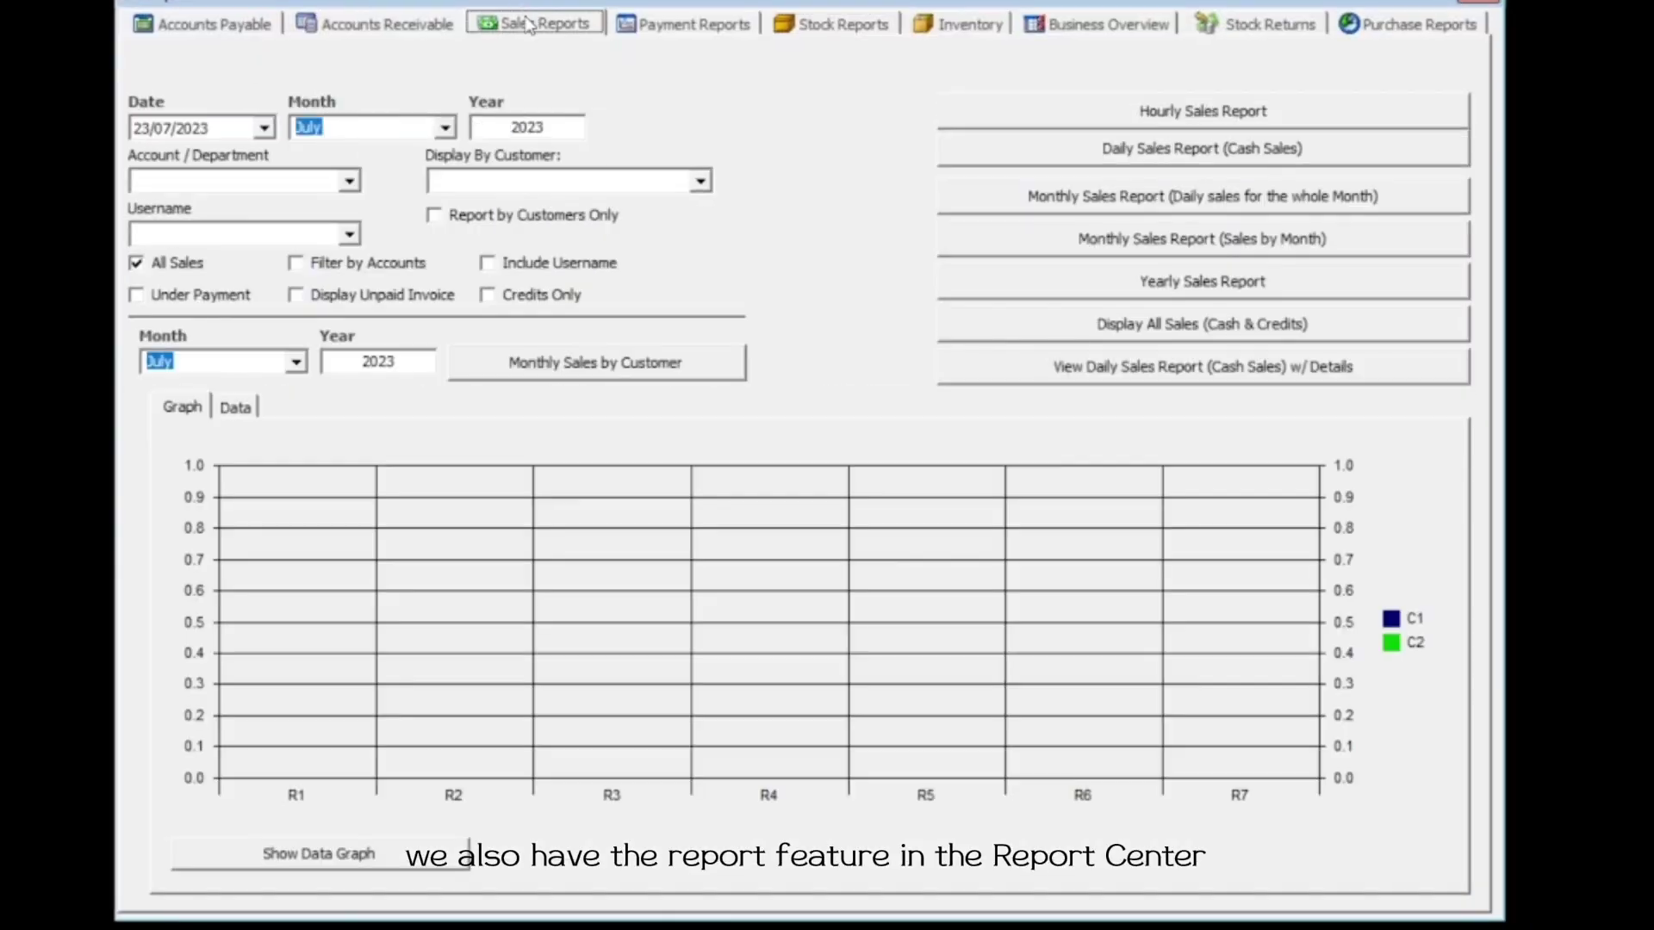
left_click(1180, 117)
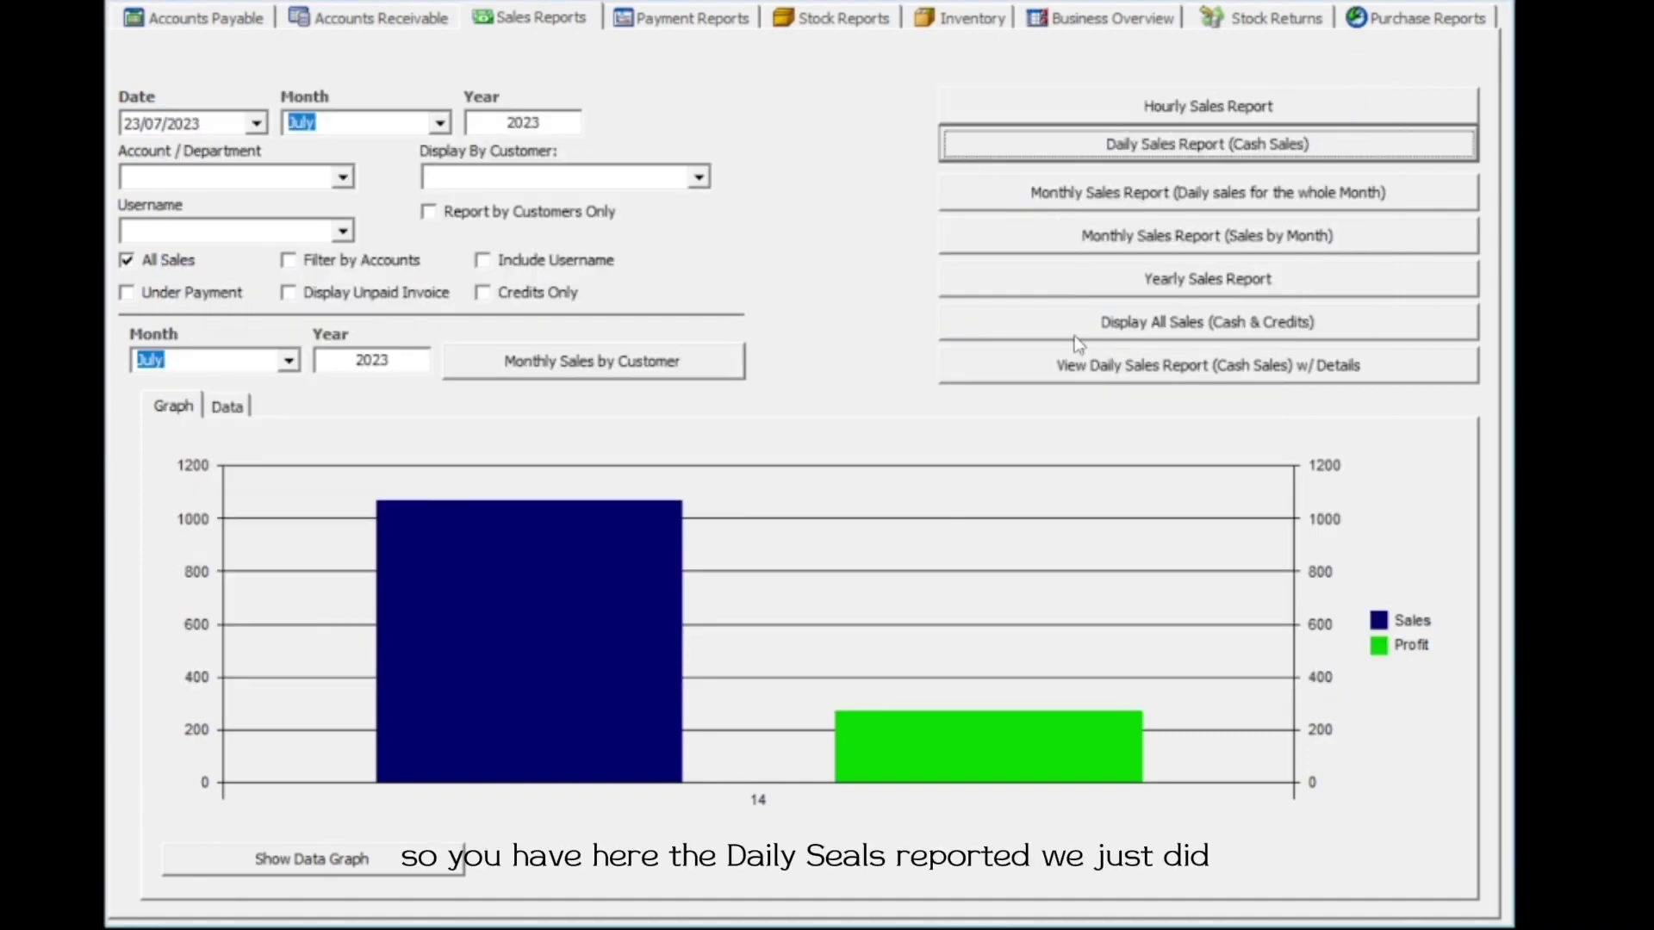
left_click(1128, 328)
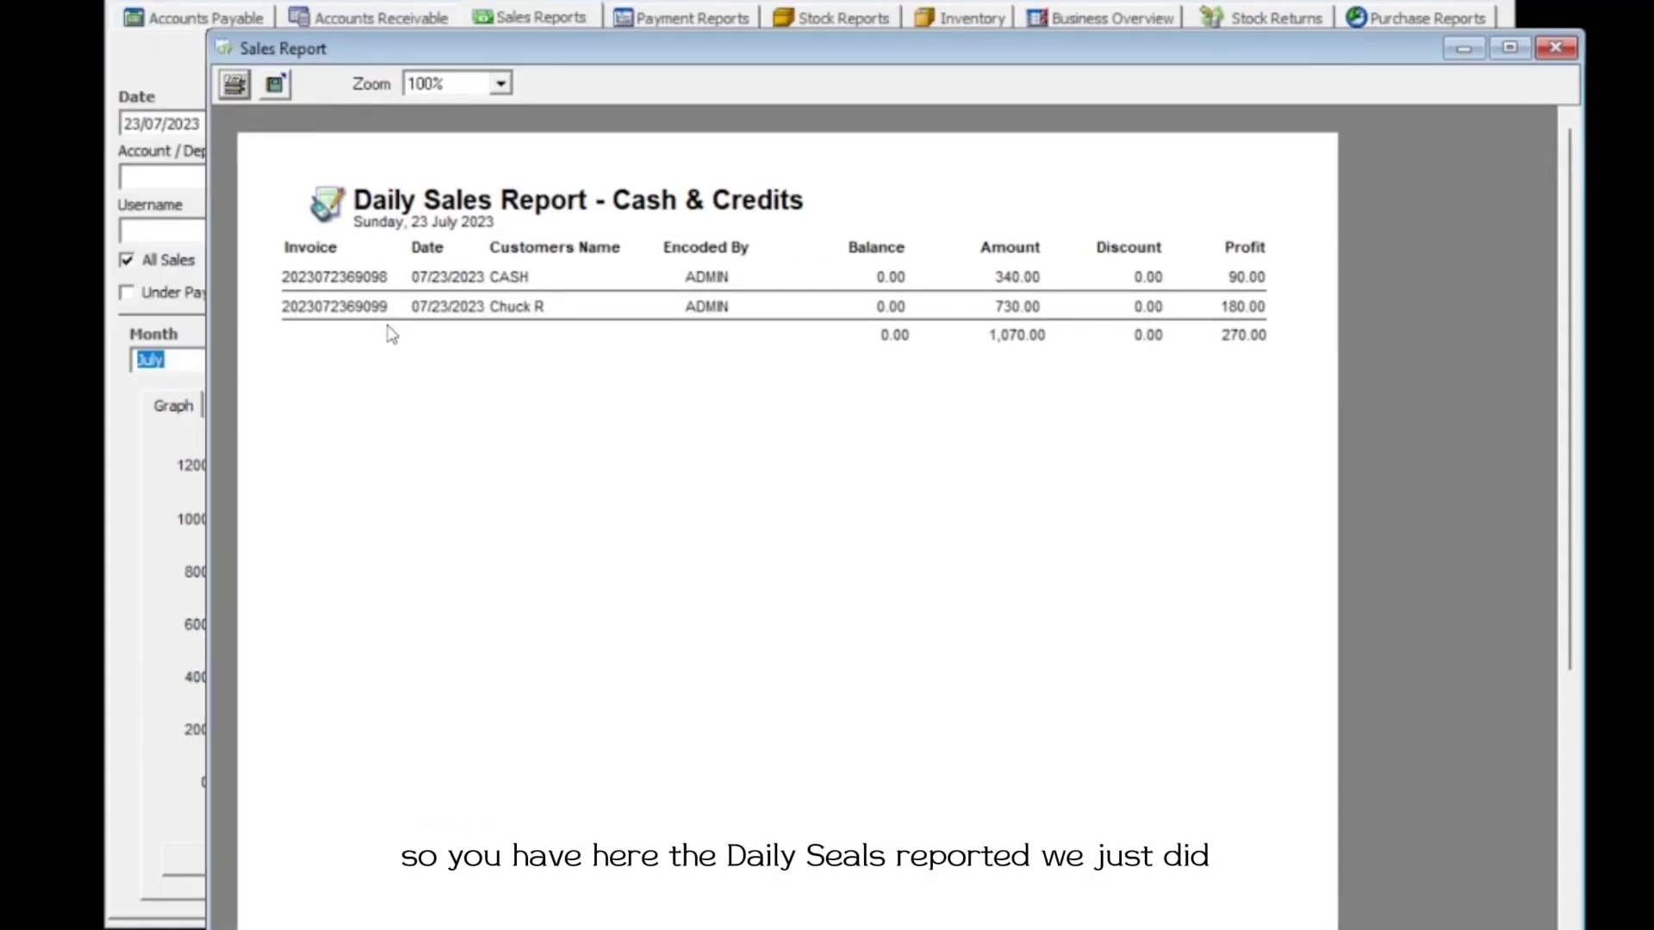
left_click(1572, 48)
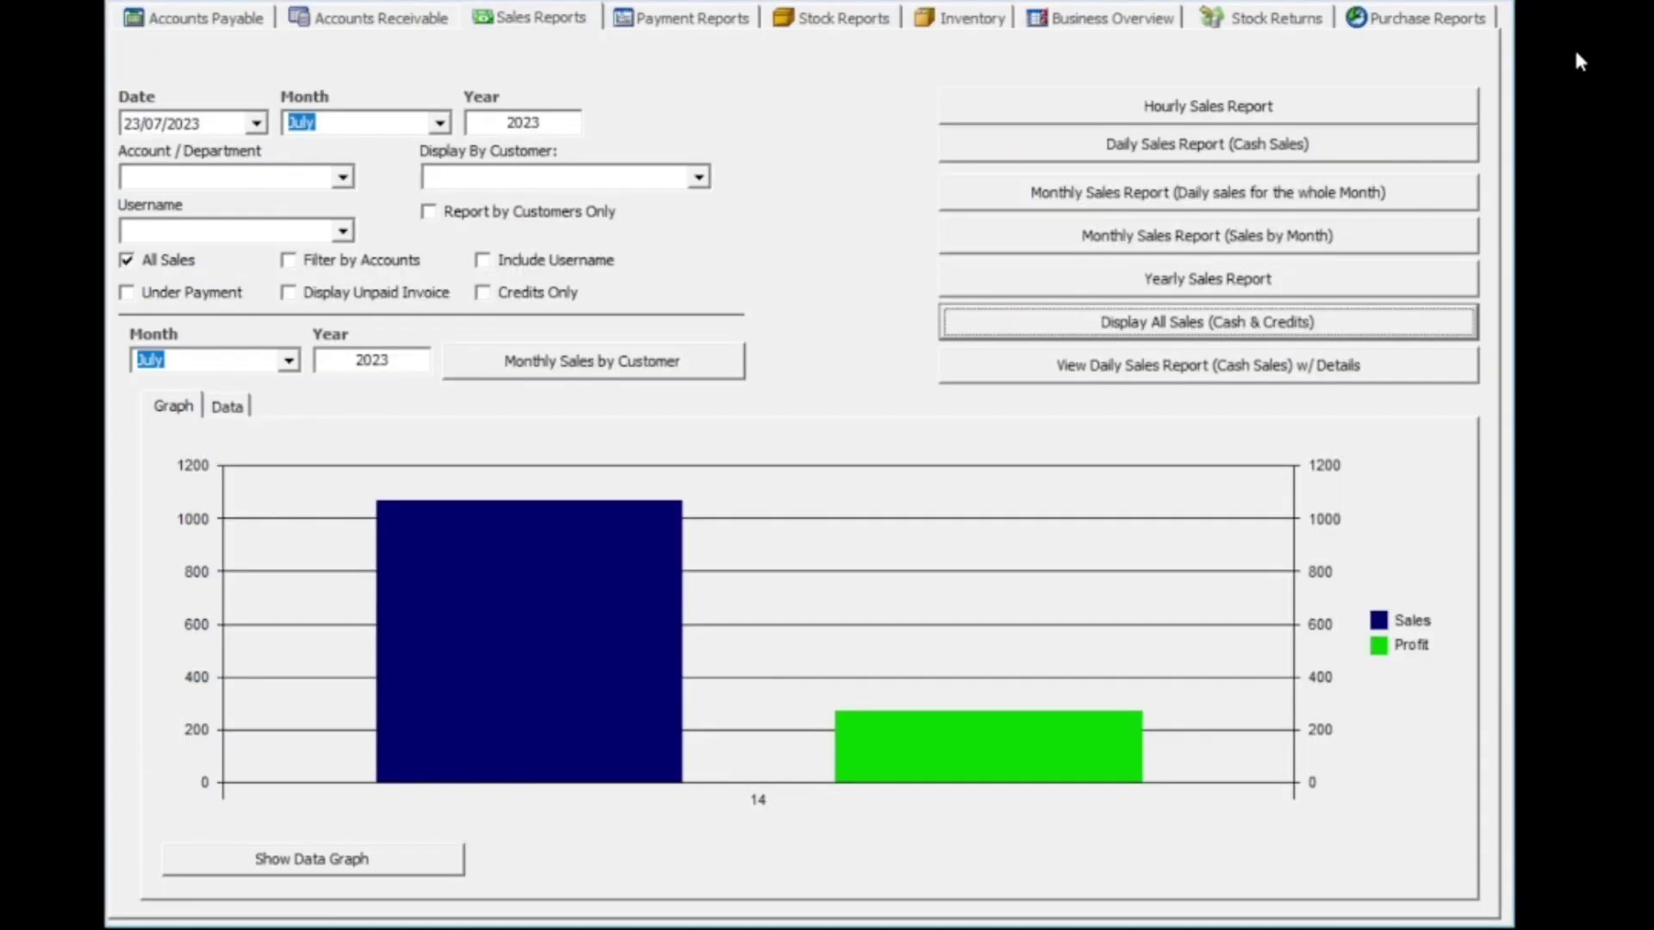
View the daily cash sales report with details, close it, and return to the sales reports
left_click(1101, 378)
left_click(197, 178)
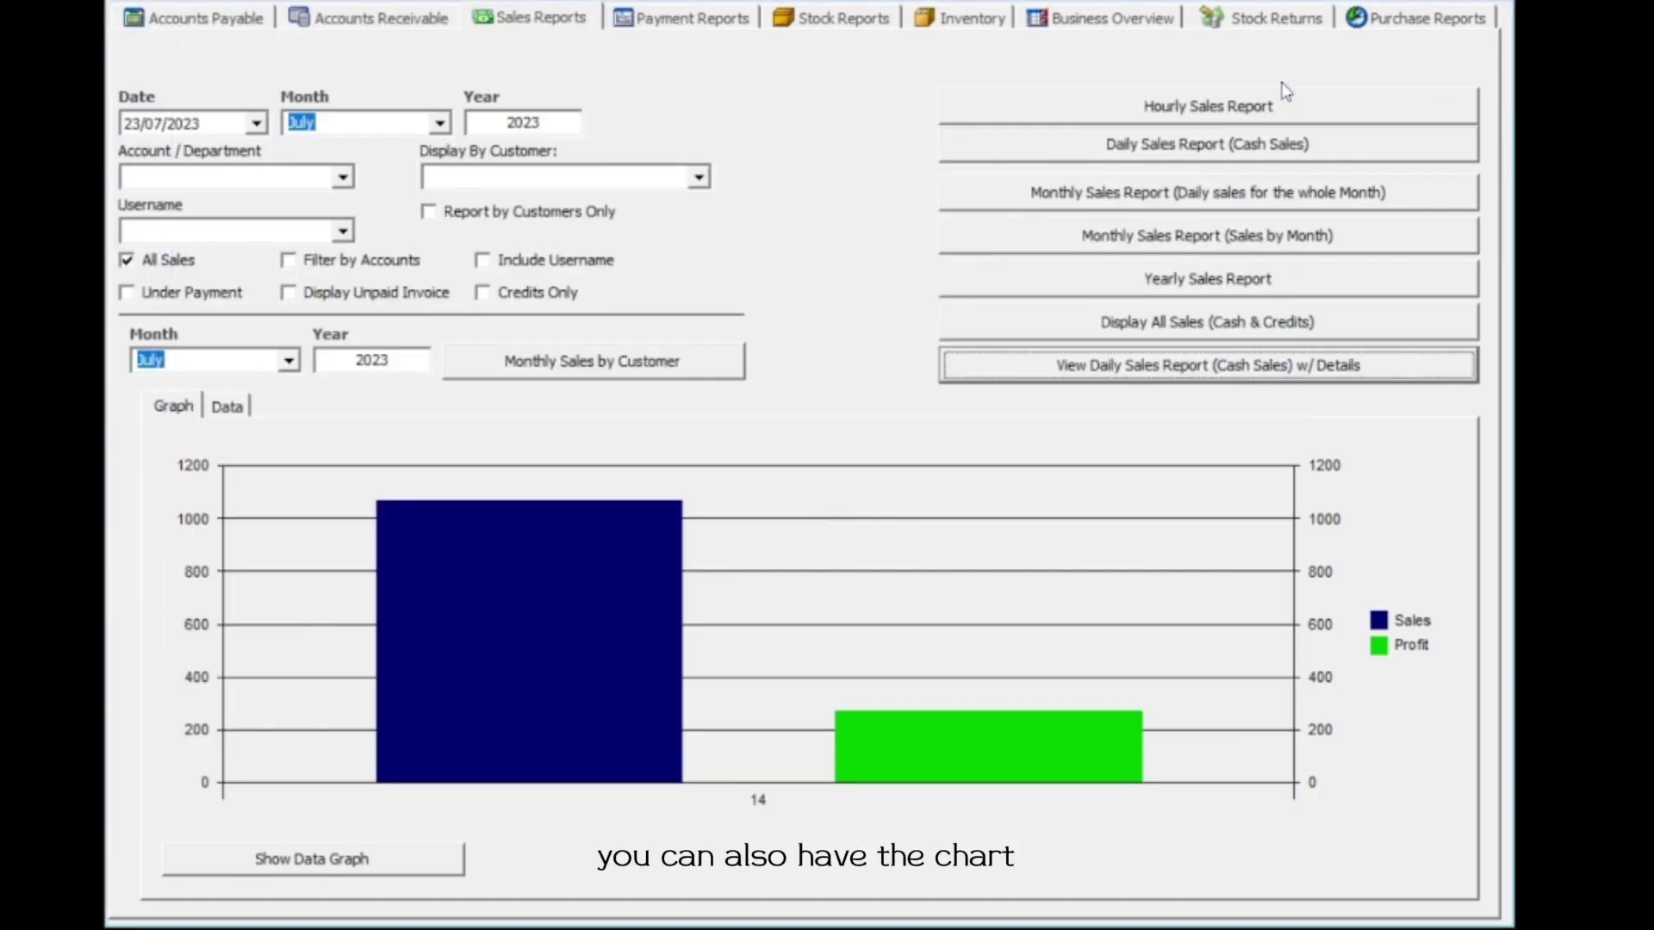
left_click(1273, 82)
left_click(555, 24)
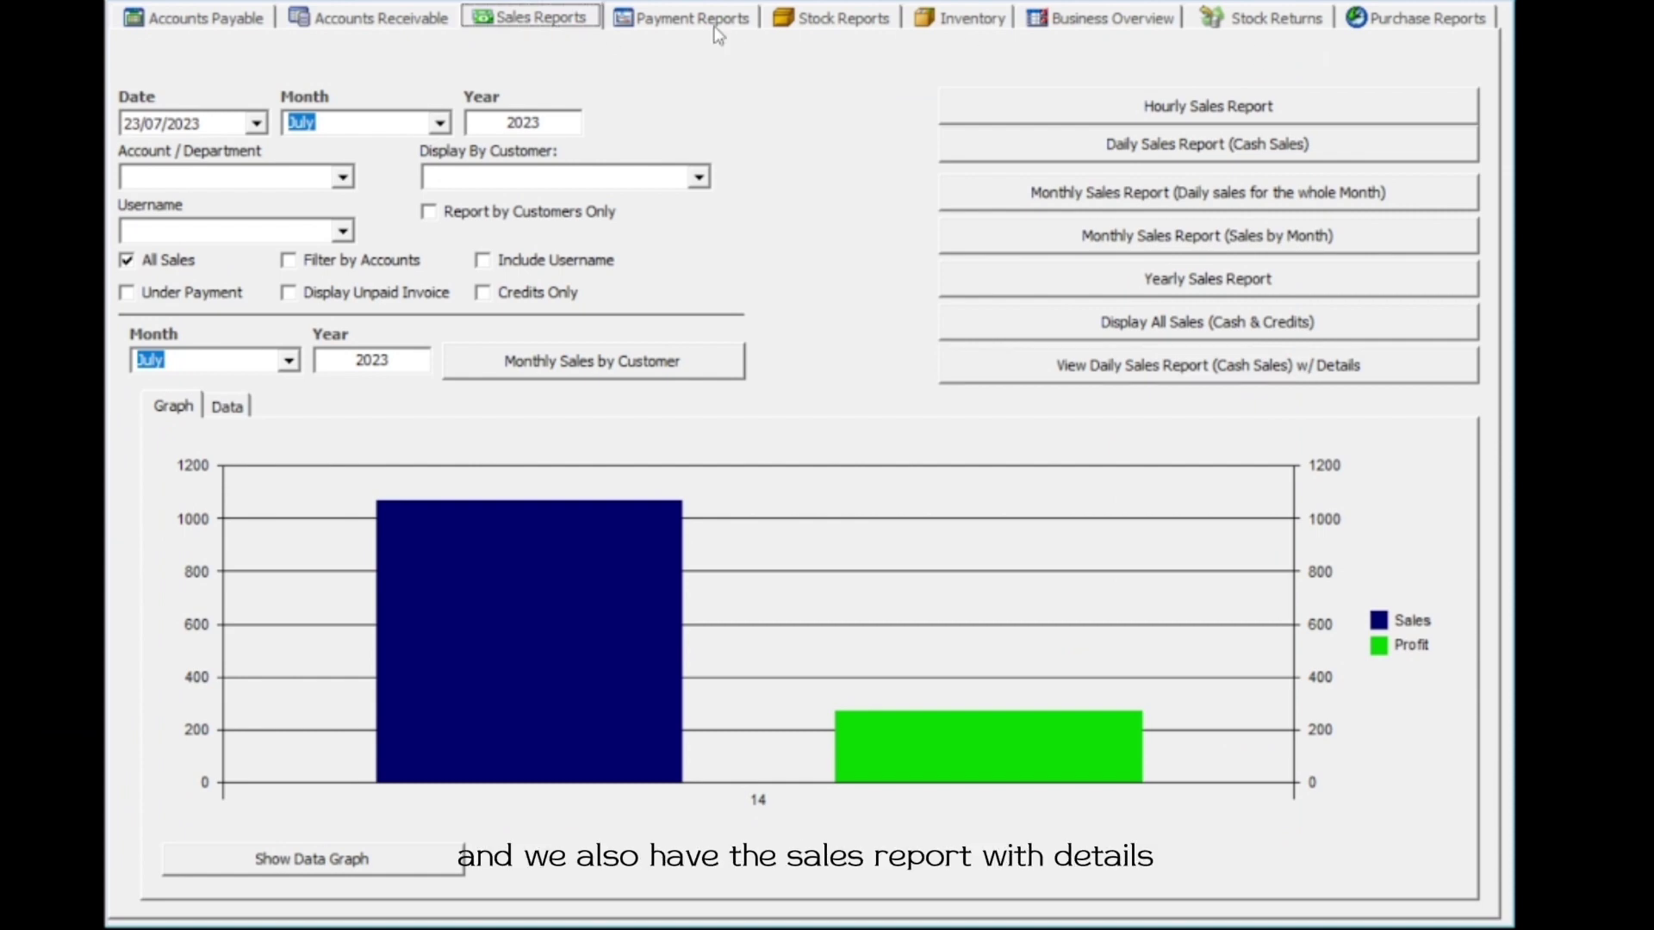
Display the daily payment report and review the day's business overview of sales, profit and payments received
left_click(719, 25)
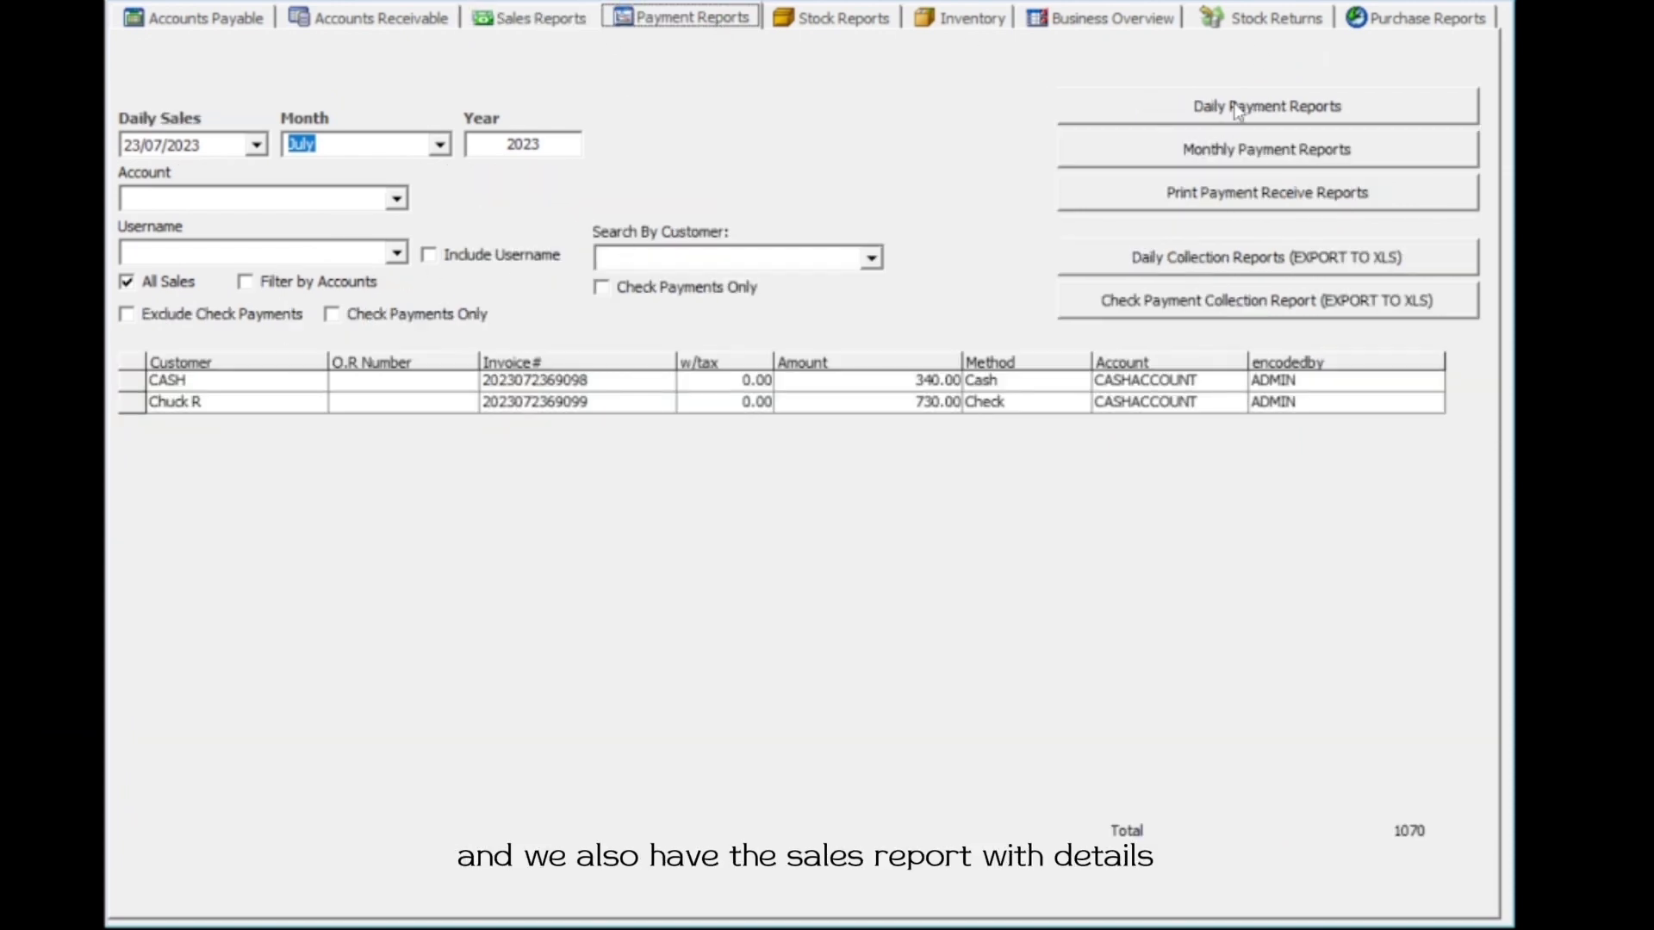
left_click(1209, 104)
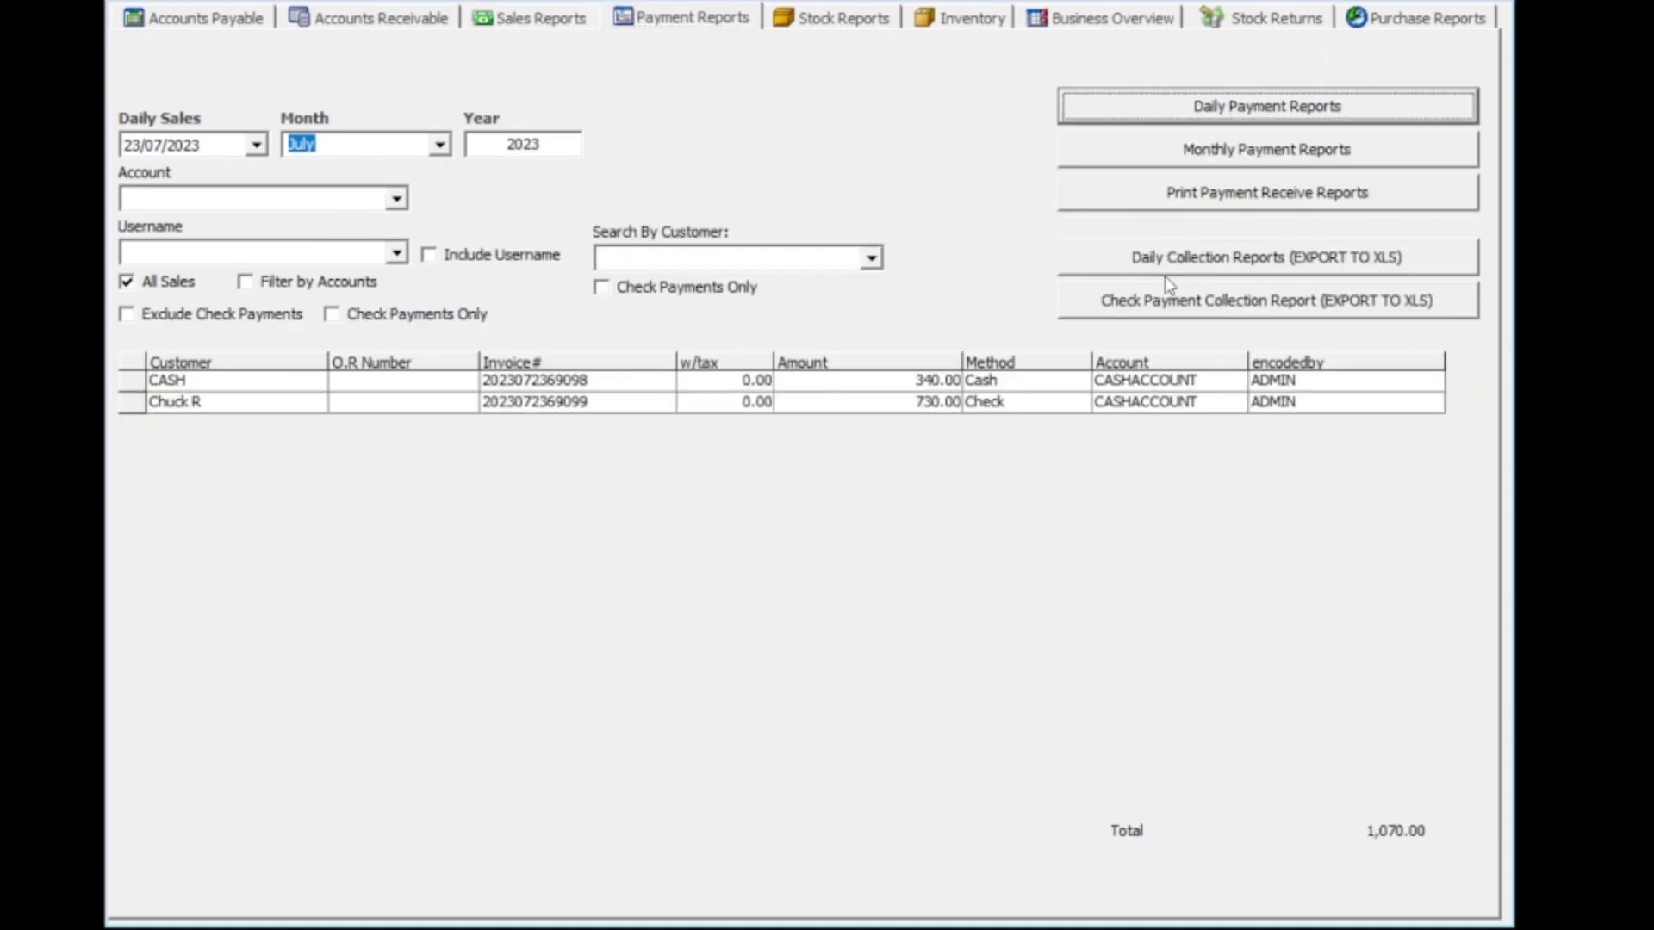
left_click(862, 19)
left_click(1111, 19)
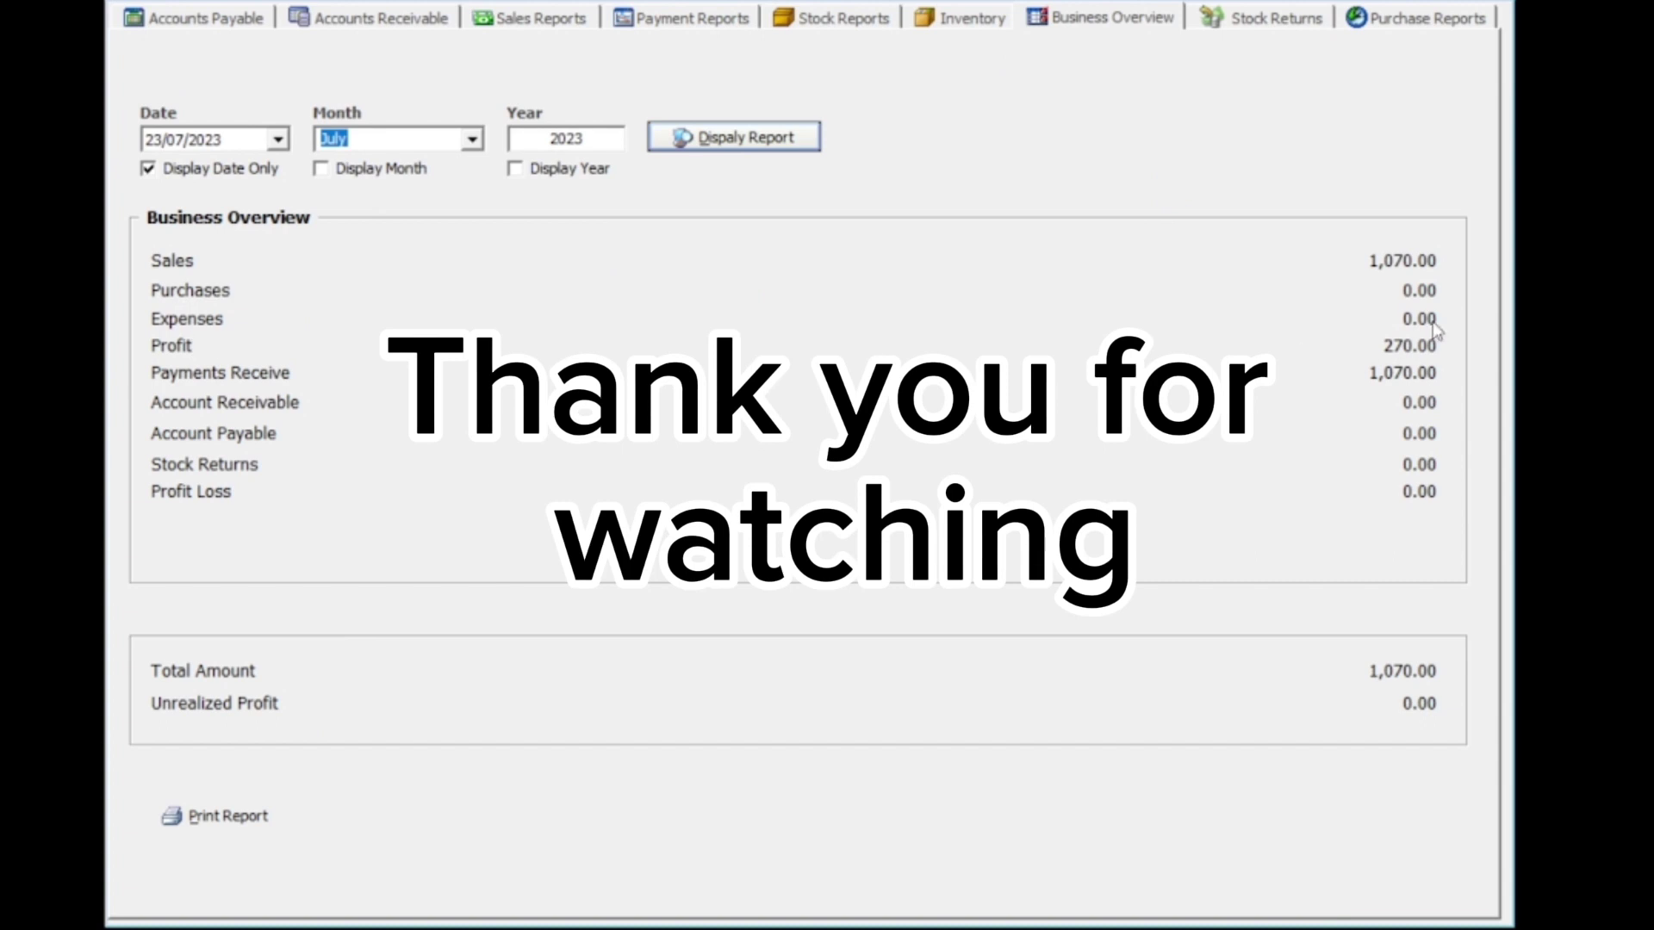
left_click(1475, 18)
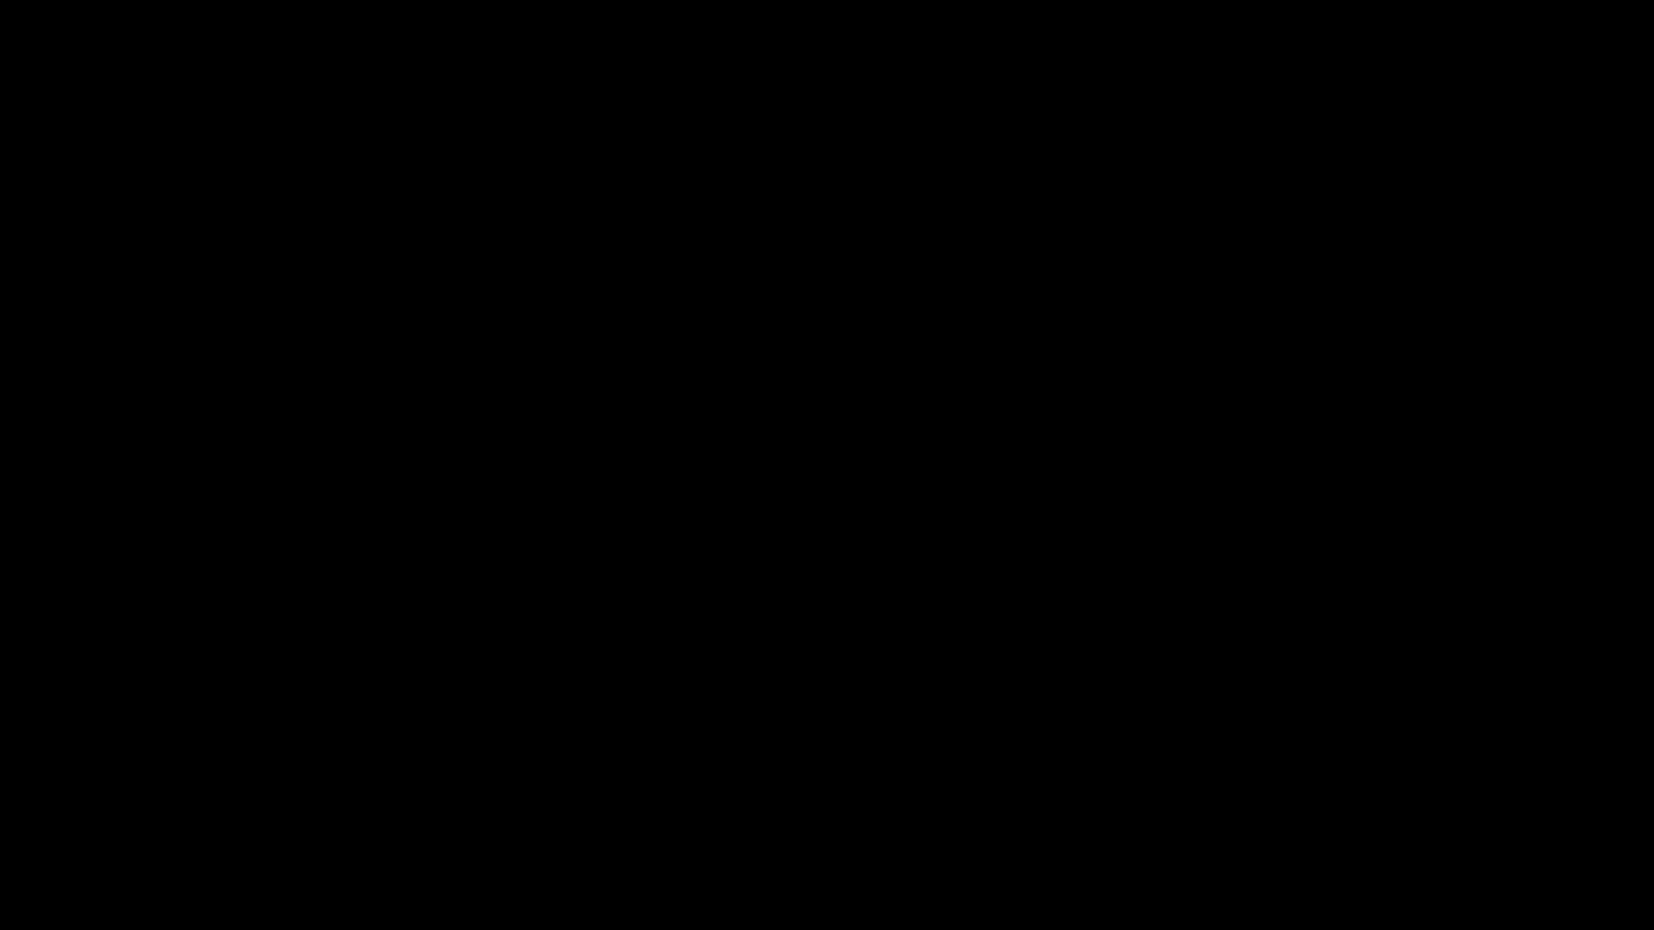